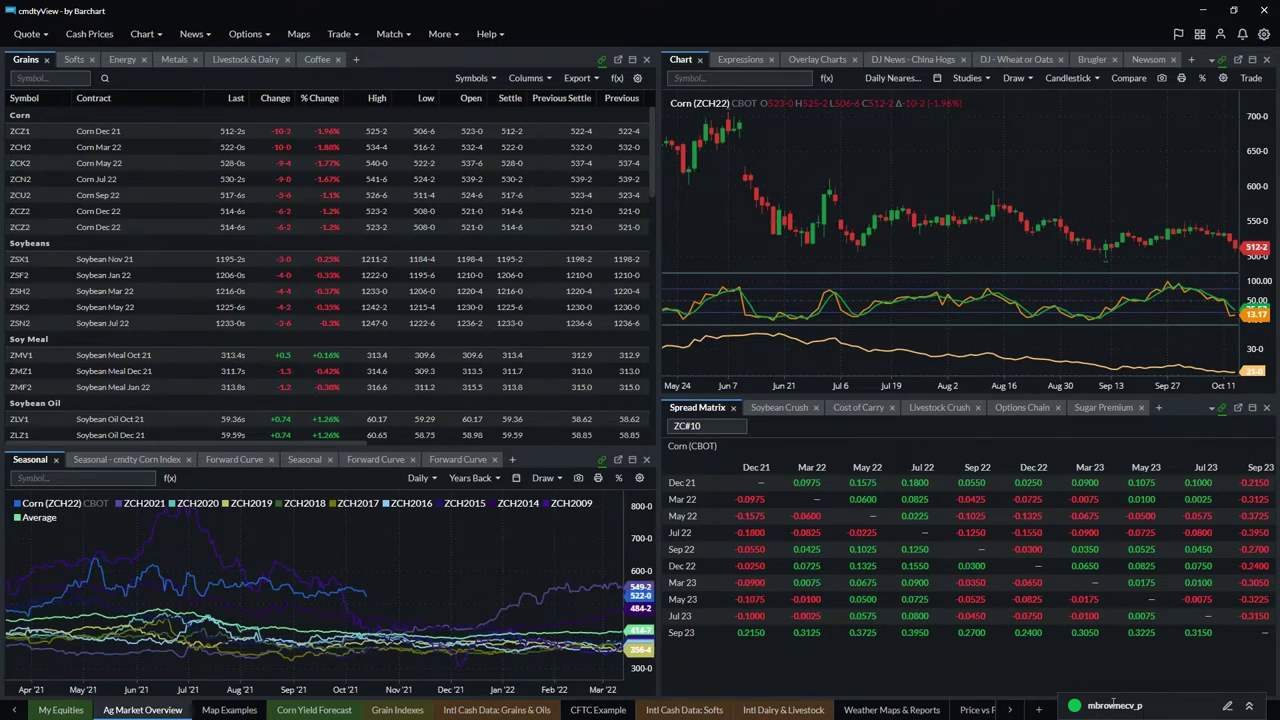
- View the list of recent chat conversations, and close the messenger
{"action": "left_click", "coordinate": [1222, 706]}
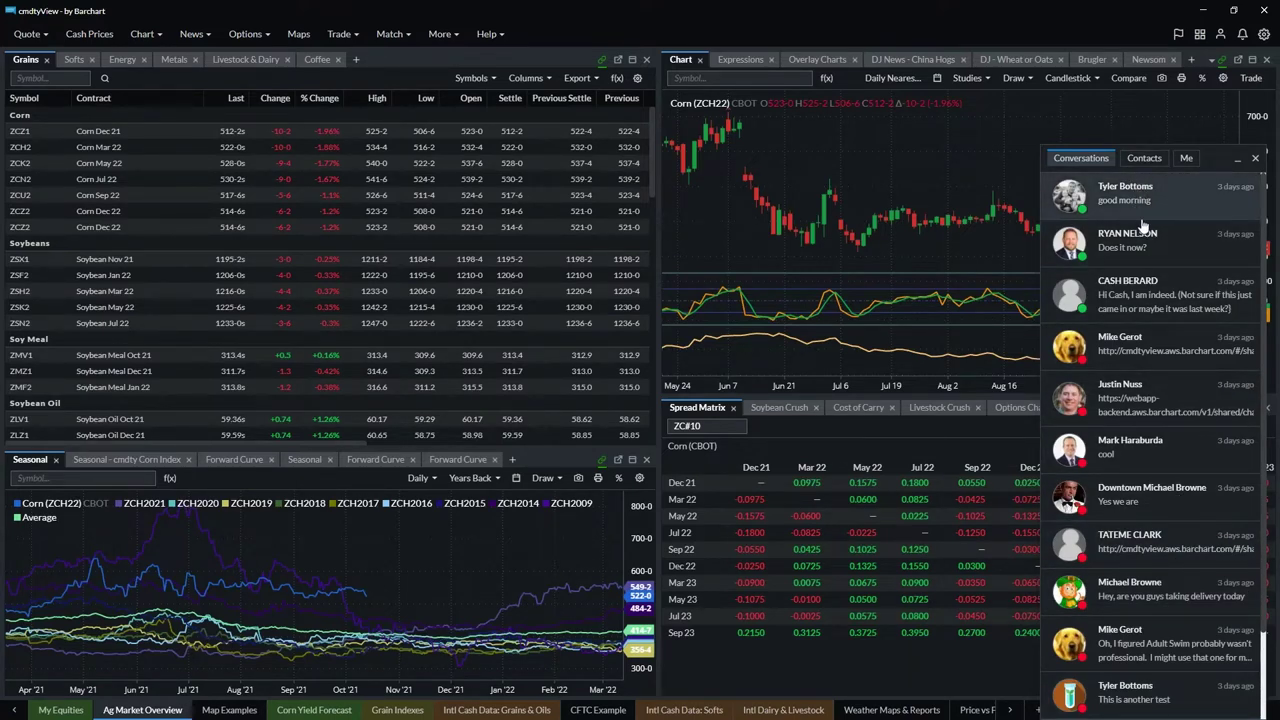
{"action": "left_click", "coordinate": [1255, 158]}
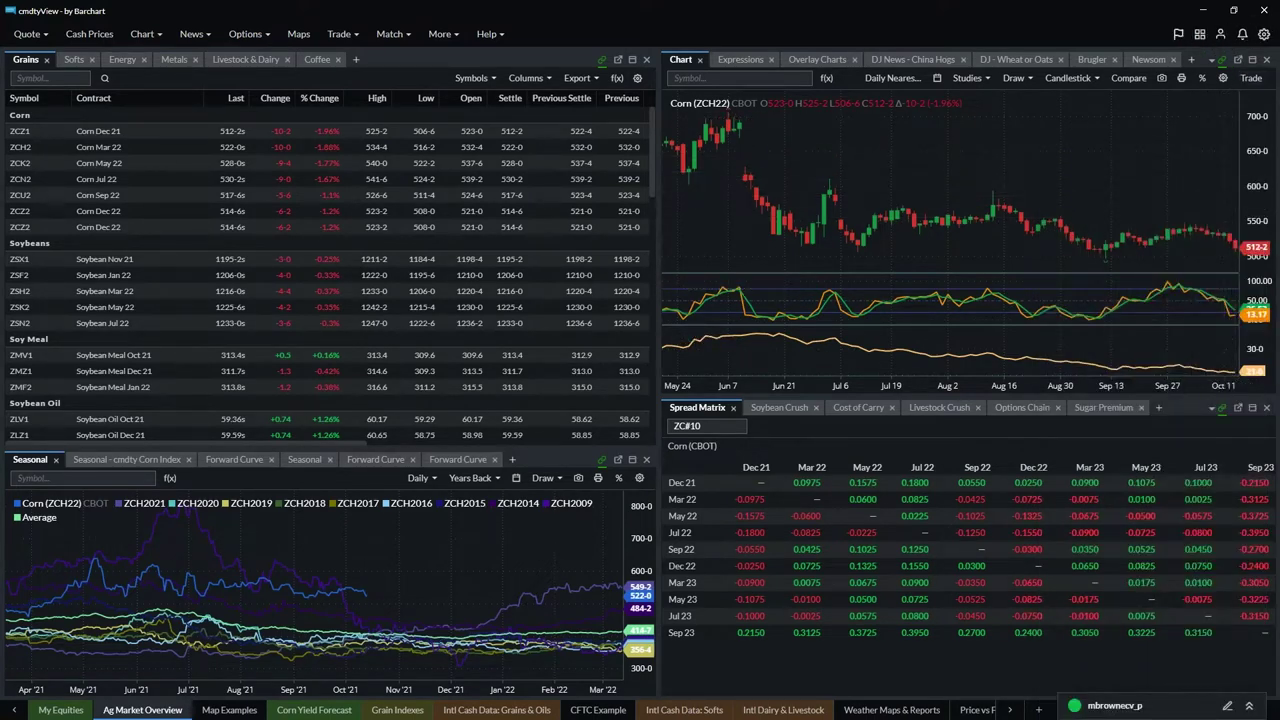
- Review the language, mode, default symbol, trading preferences and theme settings, and leave the settings without saving
{"action": "left_click", "coordinate": [1264, 34]}
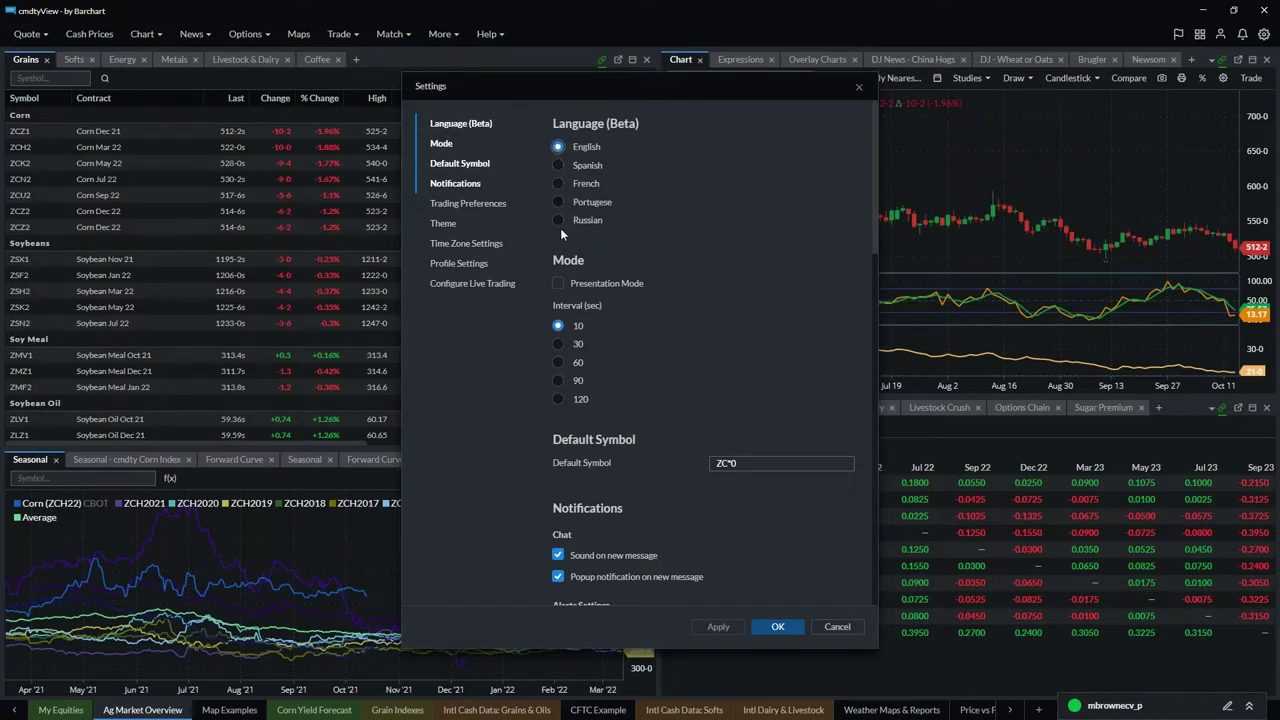
{"action": "left_click", "coordinate": [441, 144]}
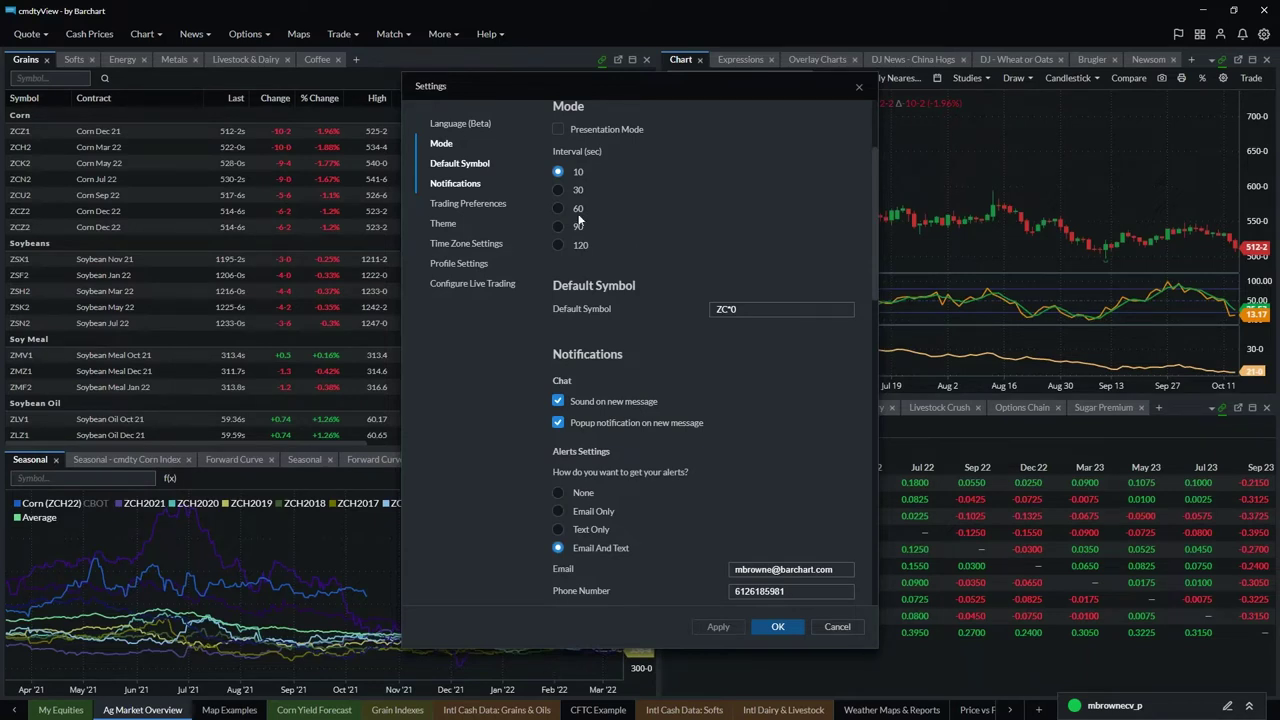
{"action": "left_click", "coordinate": [442, 166]}
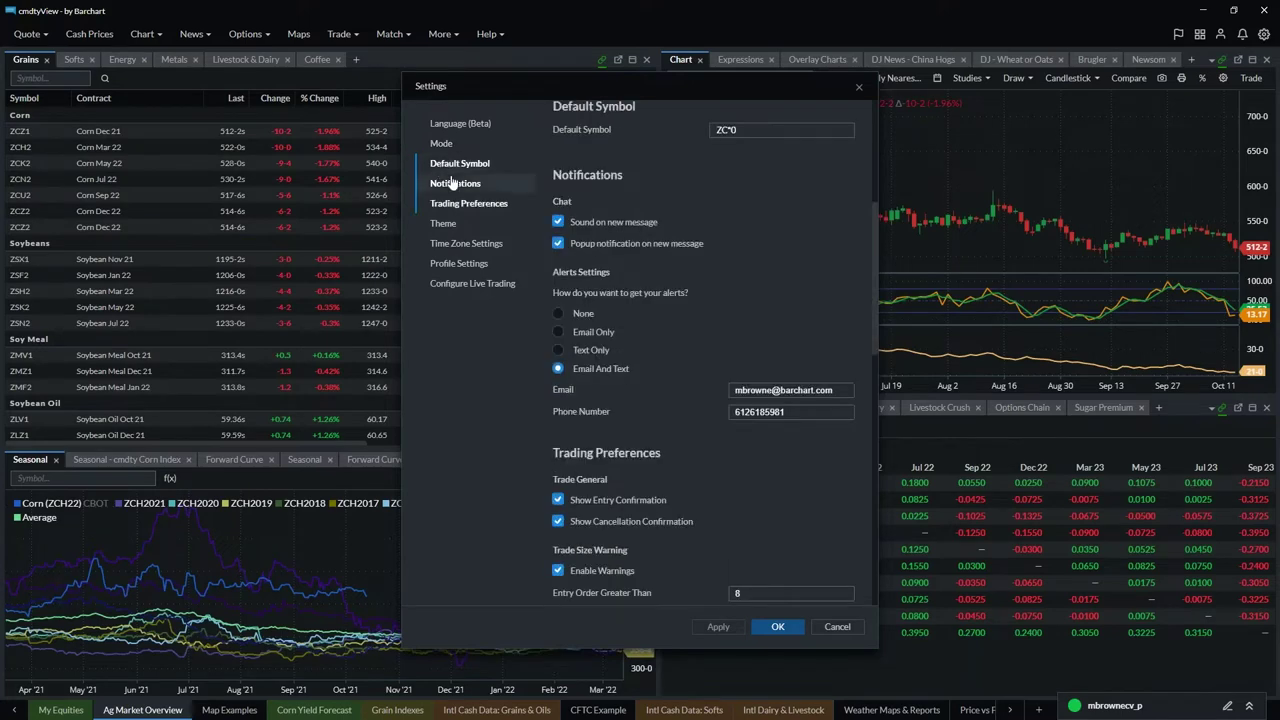
{"action": "left_click", "coordinate": [444, 212]}
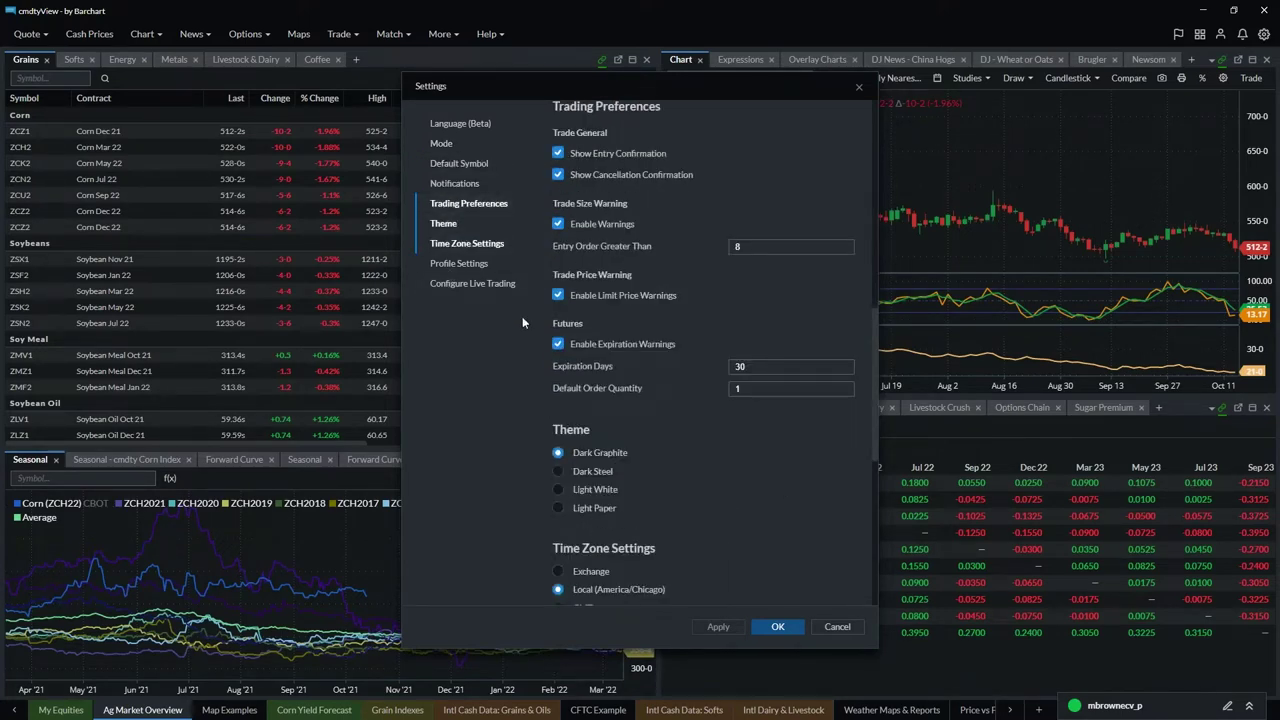
{"action": "left_click", "coordinate": [443, 224]}
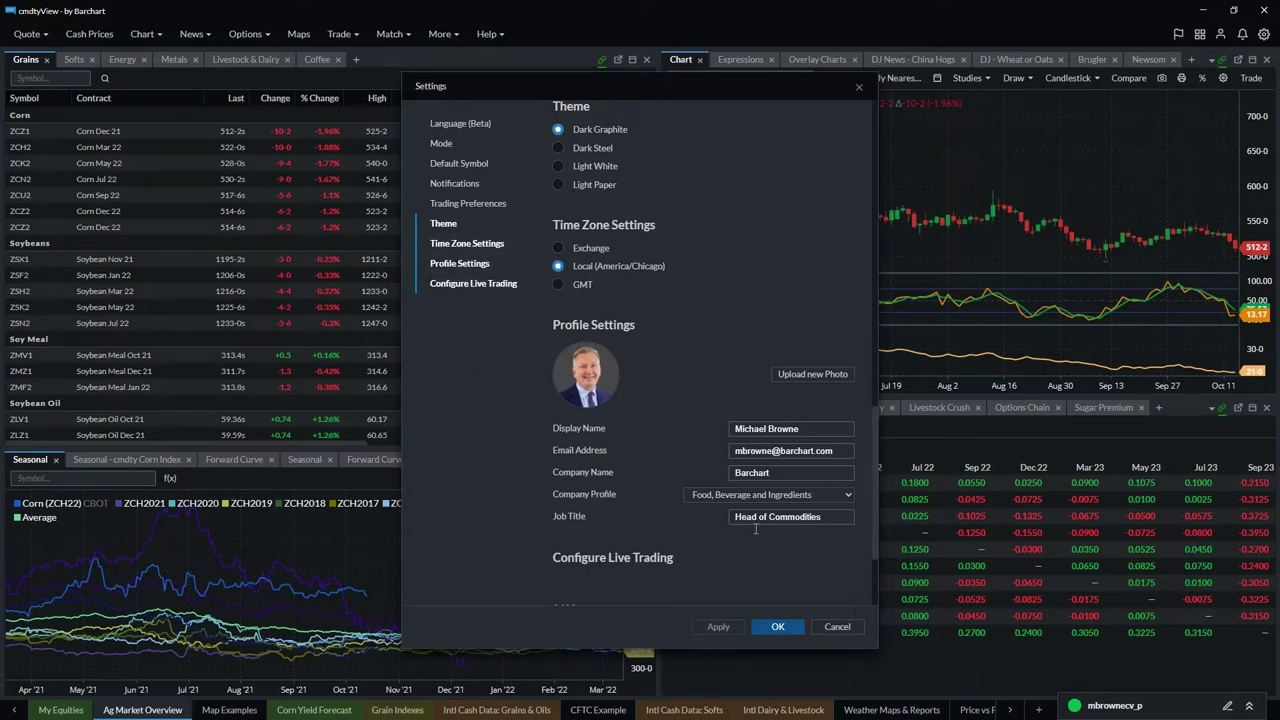
{"action": "left_click", "coordinate": [837, 627]}
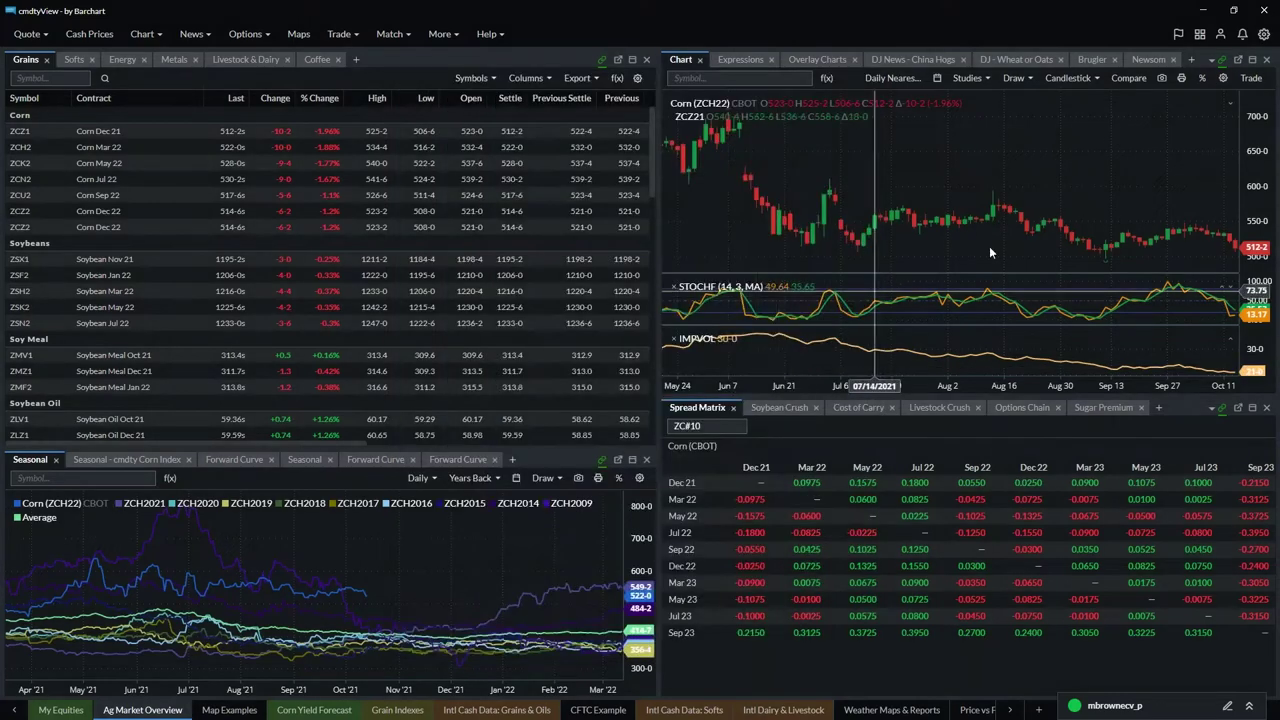
- Start a new price alert for the December 2021 corn contract, ZCZ21
{"action": "left_click", "coordinate": [1243, 37]}
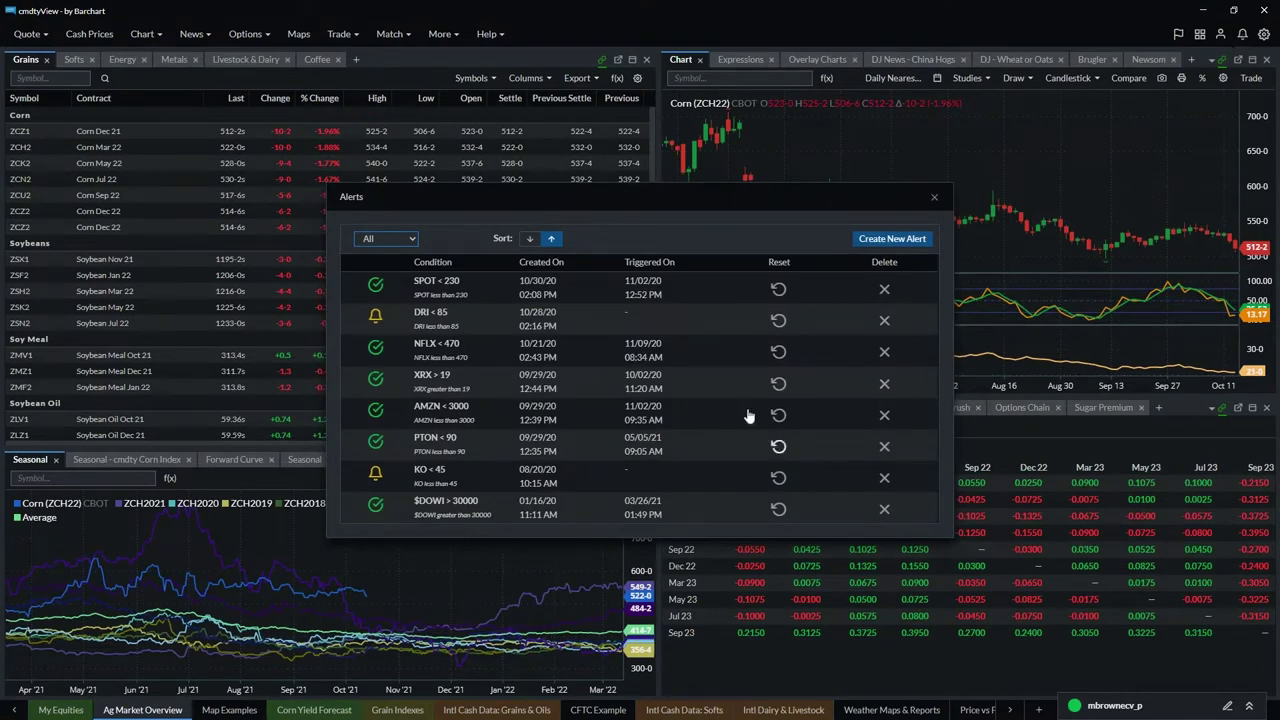
{"action": "left_click", "coordinate": [892, 239]}
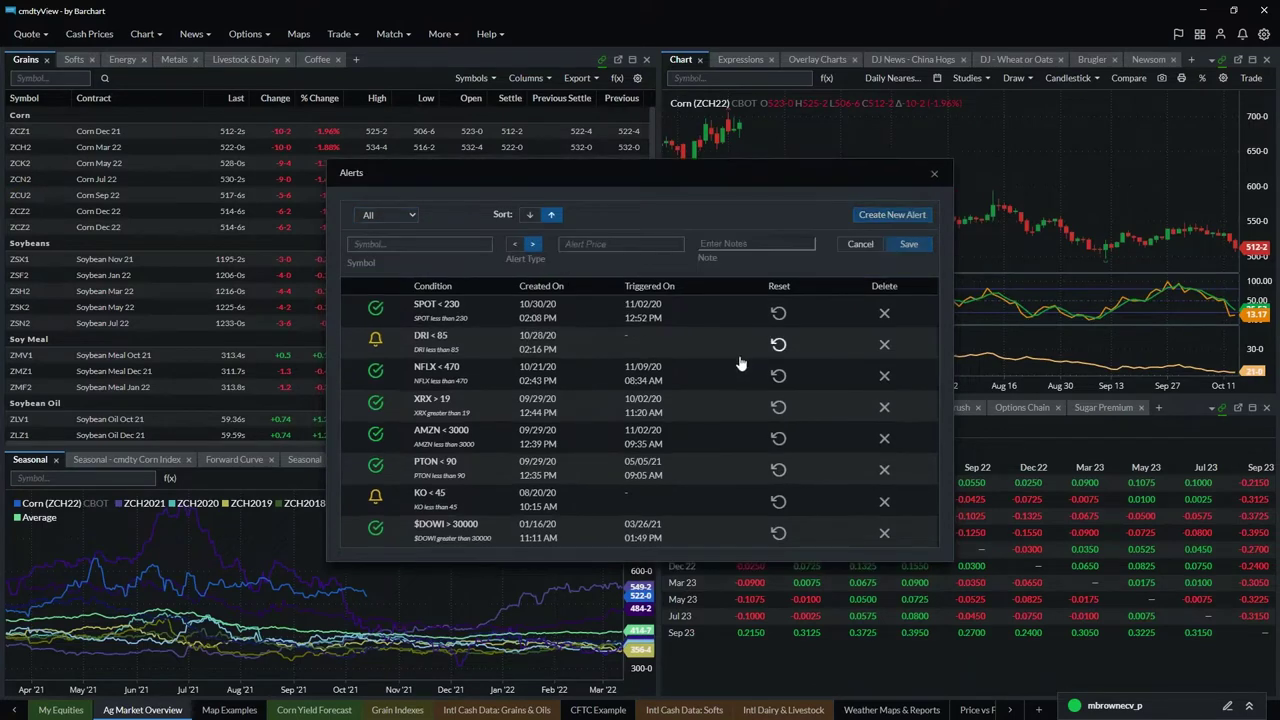
{"action": "left_click", "coordinate": [390, 250]}
{"action": "type", "text": "ZCZ1"}
{"action": "left_click", "coordinate": [394, 263]}
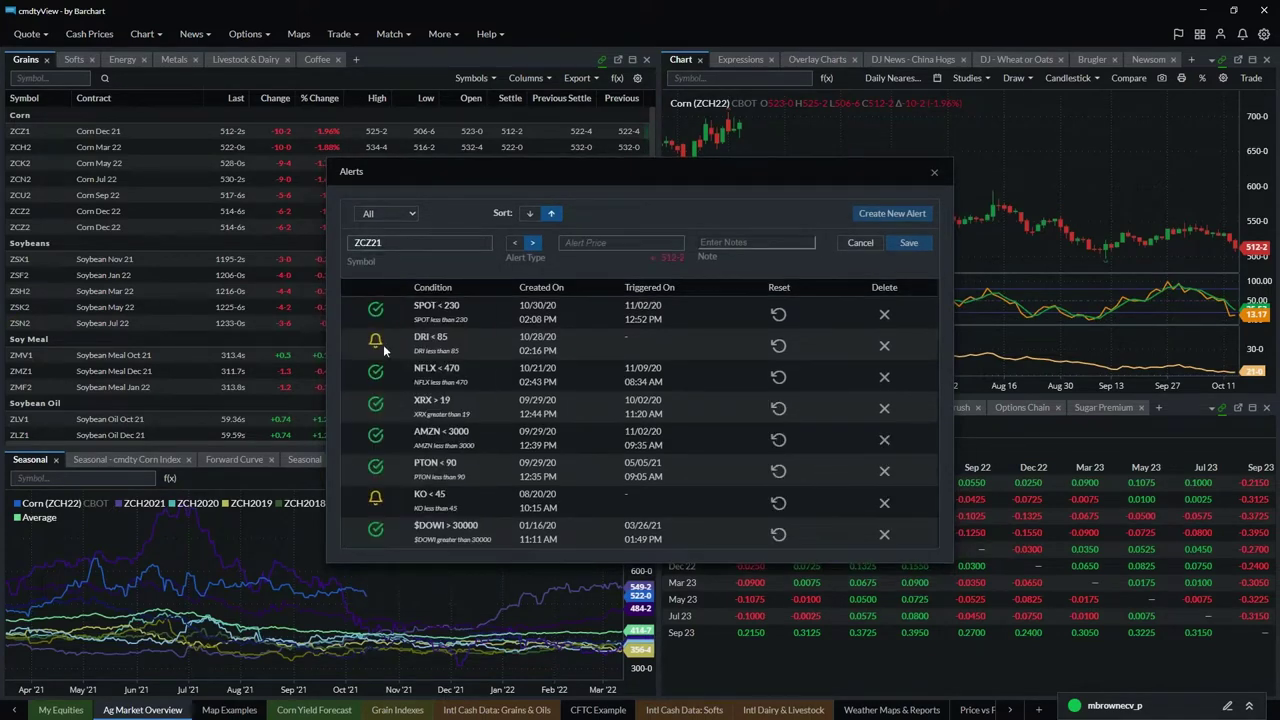
- Save the alert with a greater-than condition at price 500 and no note, reset it, and close the alerts list
{"action": "left_click", "coordinate": [514, 245]}
{"action": "left_click", "coordinate": [532, 243]}
{"action": "type", "text": "500"}
{"action": "left_click", "coordinate": [756, 243]}
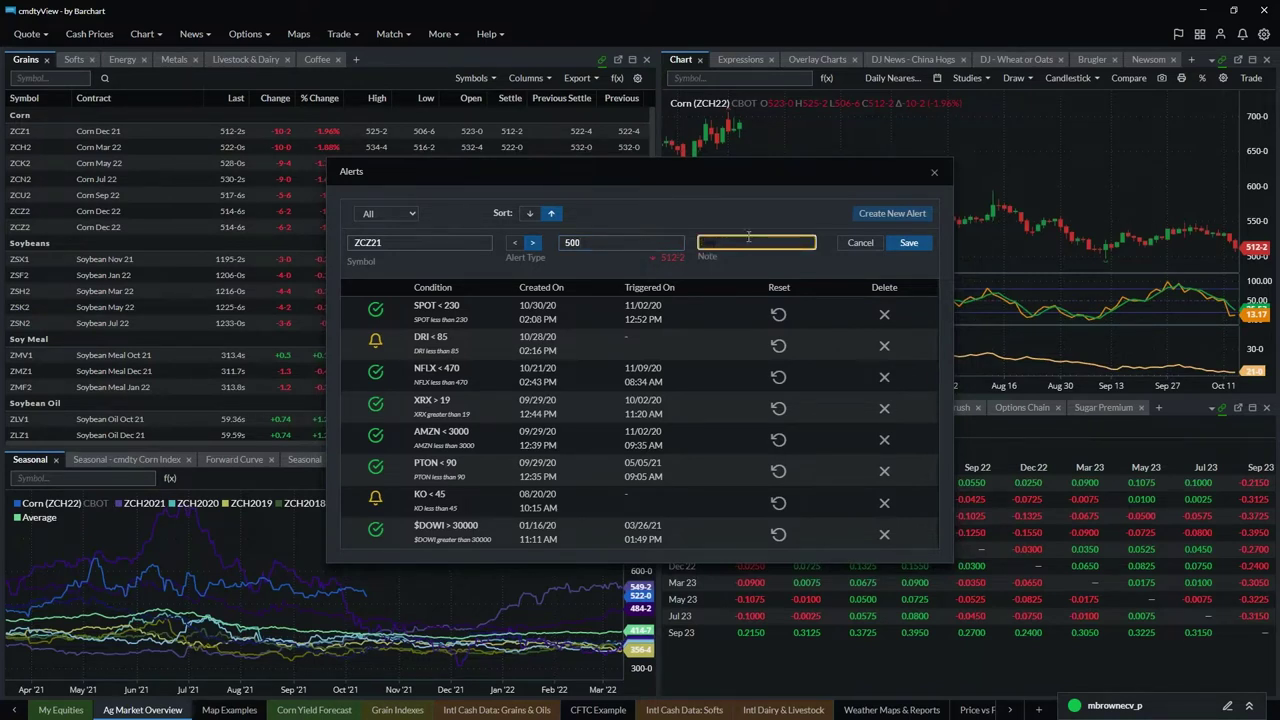
{"action": "left_click", "coordinate": [908, 243]}
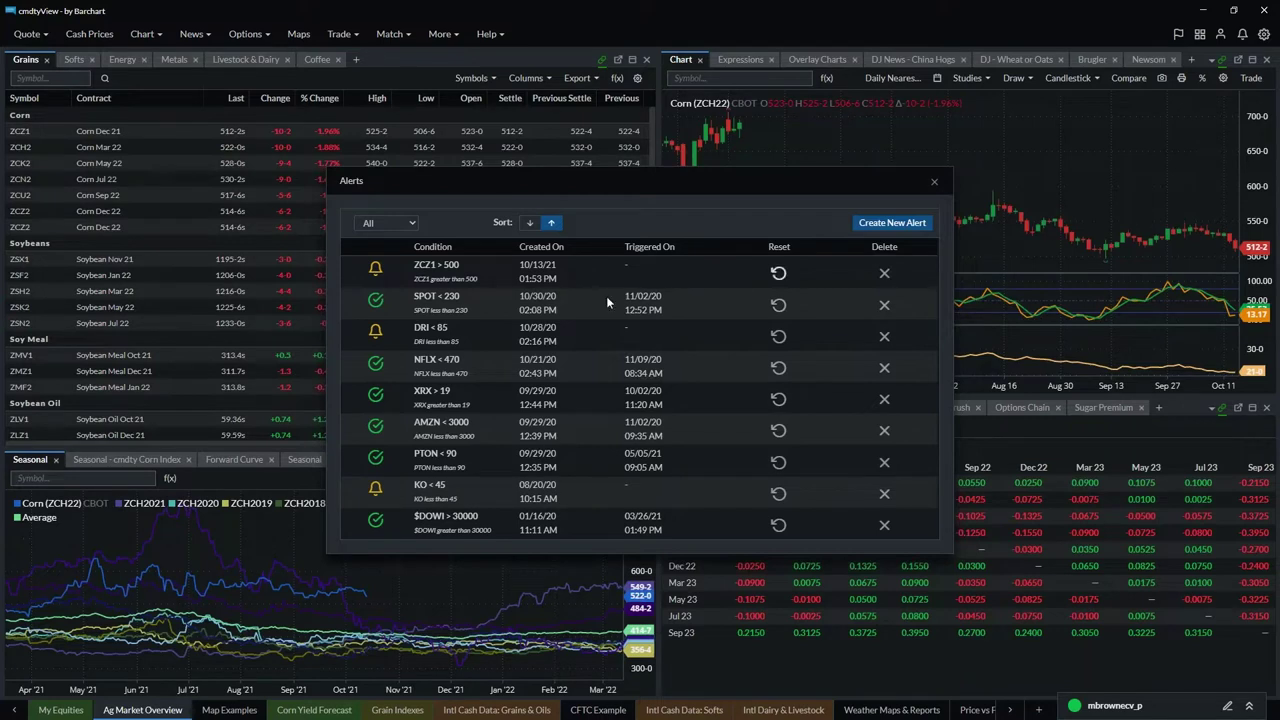
{"action": "left_click", "coordinate": [776, 274]}
{"action": "left_click", "coordinate": [935, 184]}
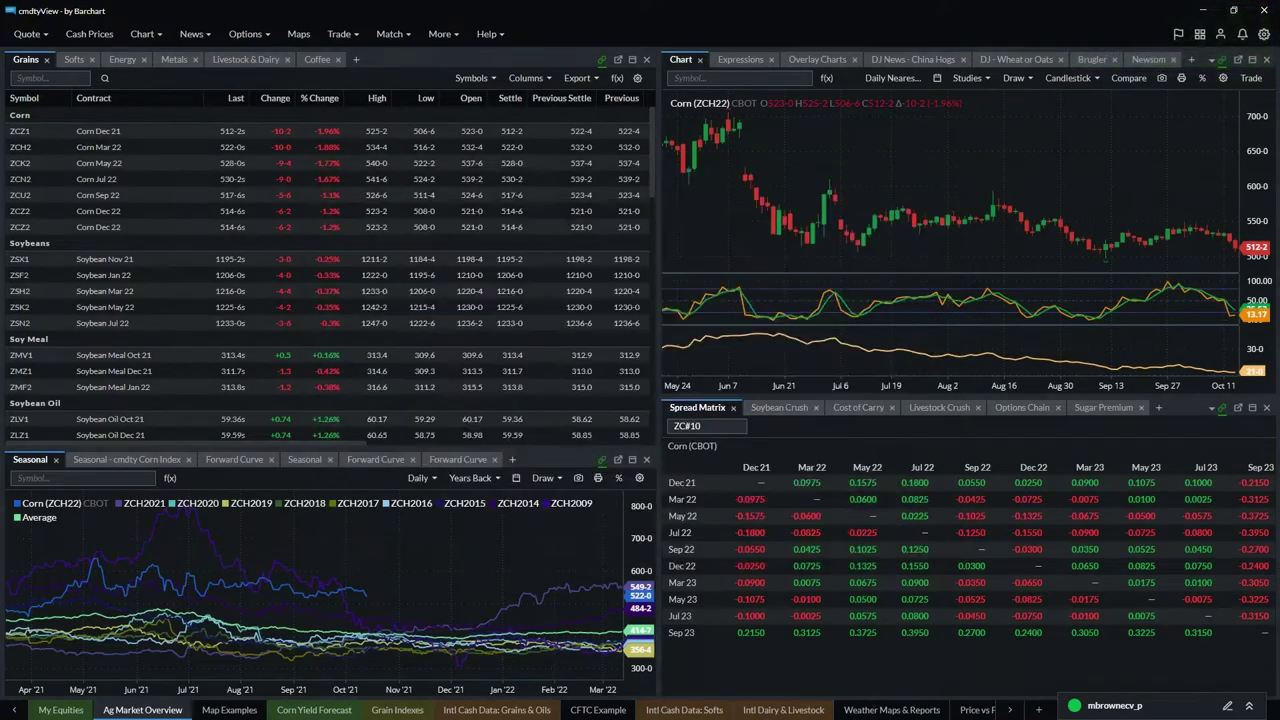
- Check the account options, including the time zone settings
{"action": "left_click", "coordinate": [1220, 36]}
{"action": "left_click", "coordinate": [1130, 124]}
{"action": "left_click", "coordinate": [1128, 119]}
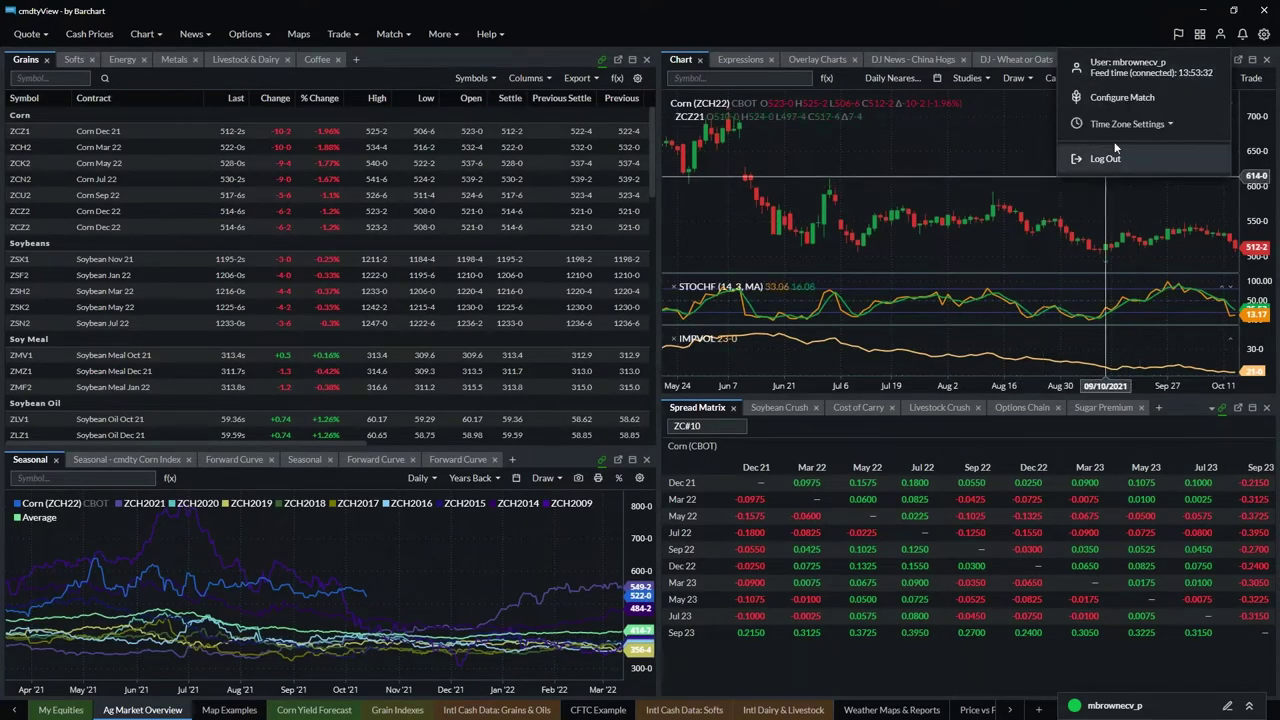
- Browse the gallery from the Australia and Barchart index categories down to energy and foreign exchange, and close it
{"action": "left_click", "coordinate": [1200, 35]}
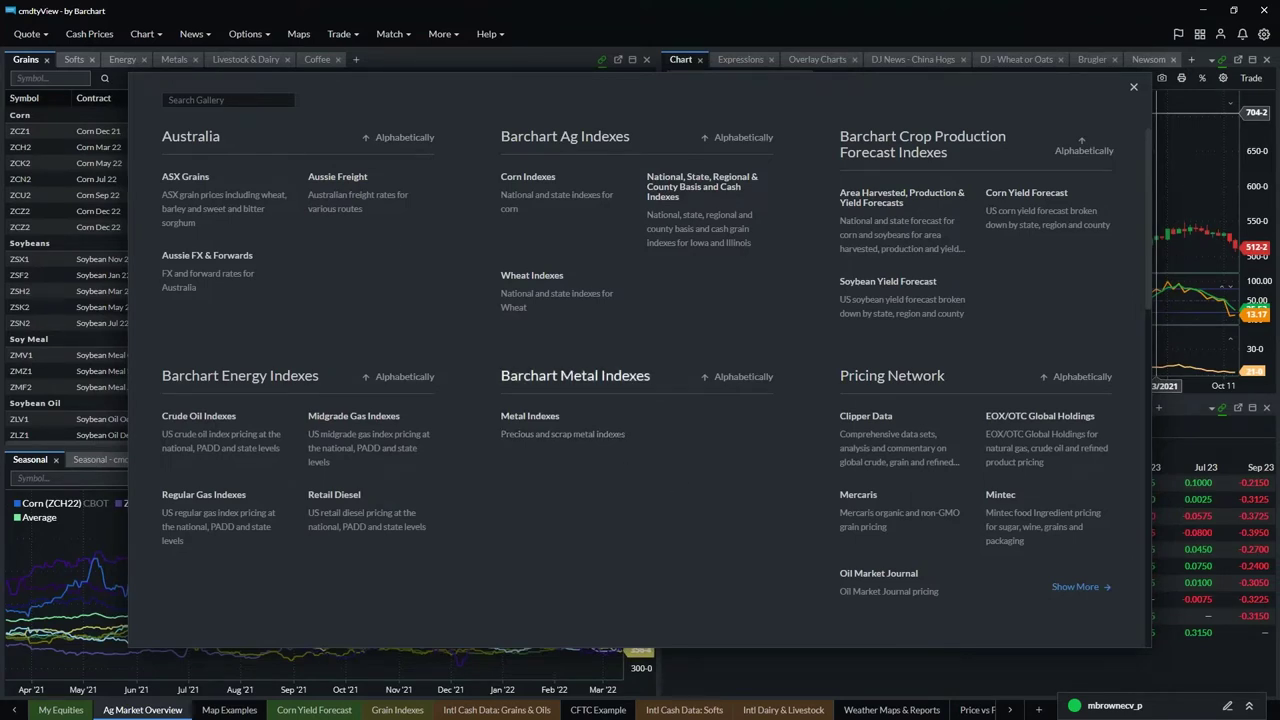
{"action": "scroll", "coordinate": [641, 512], "scroll_direction": "down", "scroll_amount": 1}
{"action": "scroll", "coordinate": [641, 515], "scroll_direction": "down", "scroll_amount": 5}
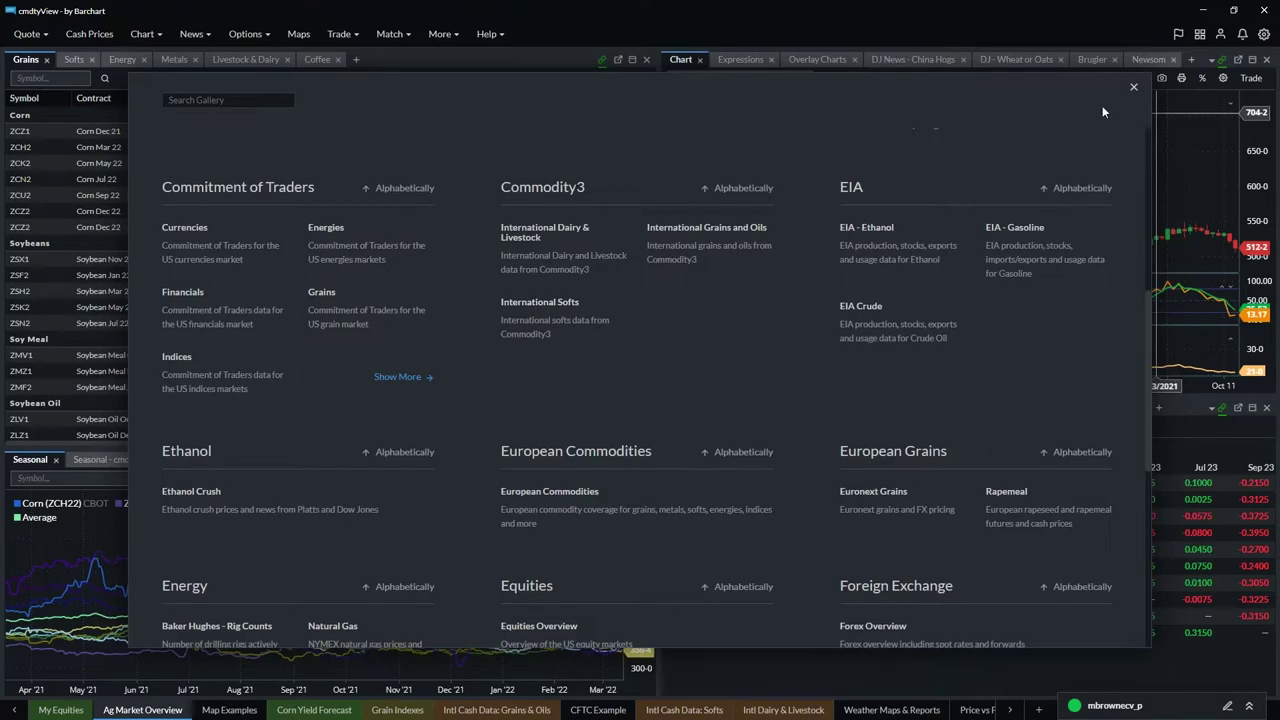
{"action": "left_click", "coordinate": [1134, 90]}
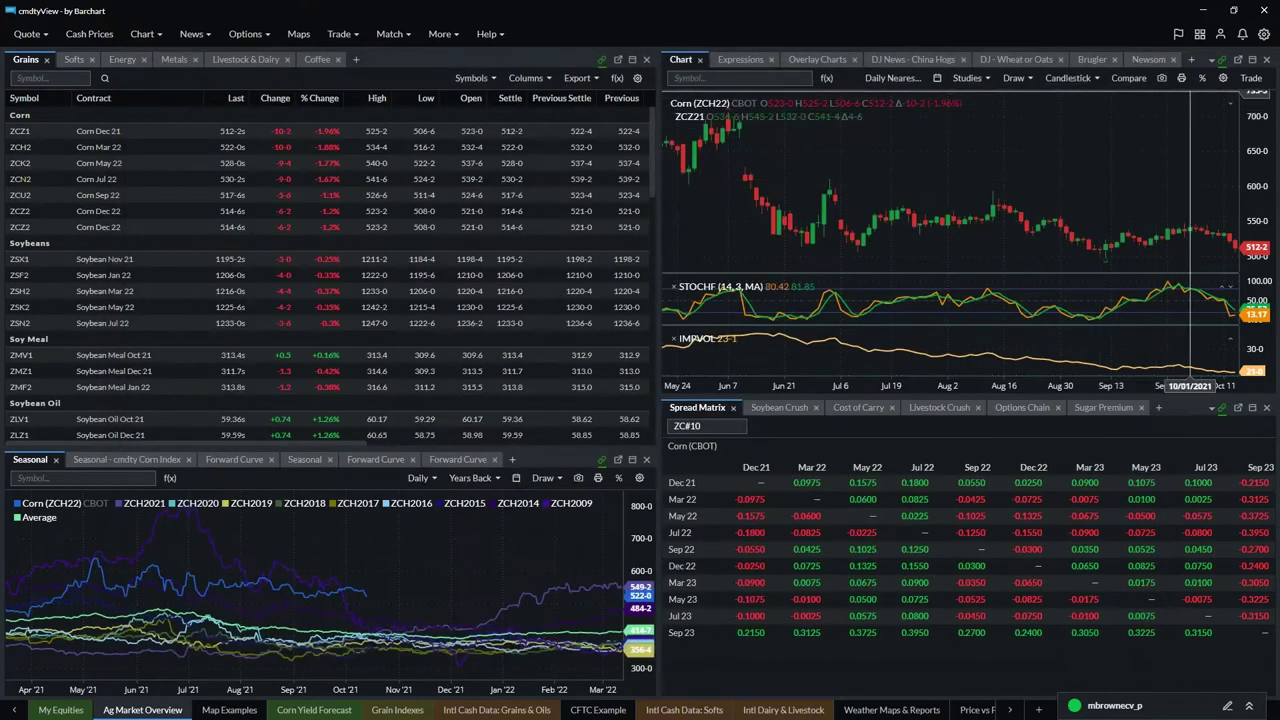
- View the latest platform changes, and look over the available quote types
{"action": "left_click", "coordinate": [1179, 37]}
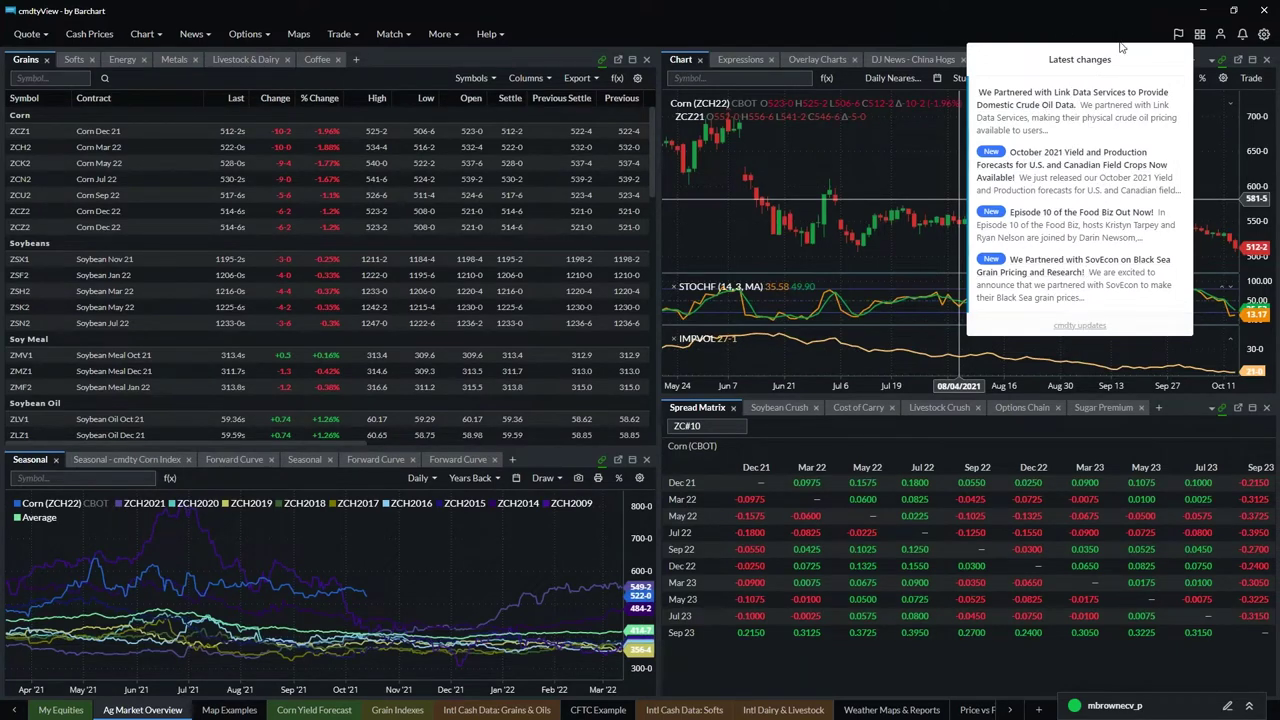
{"action": "left_click", "coordinate": [1045, 360]}
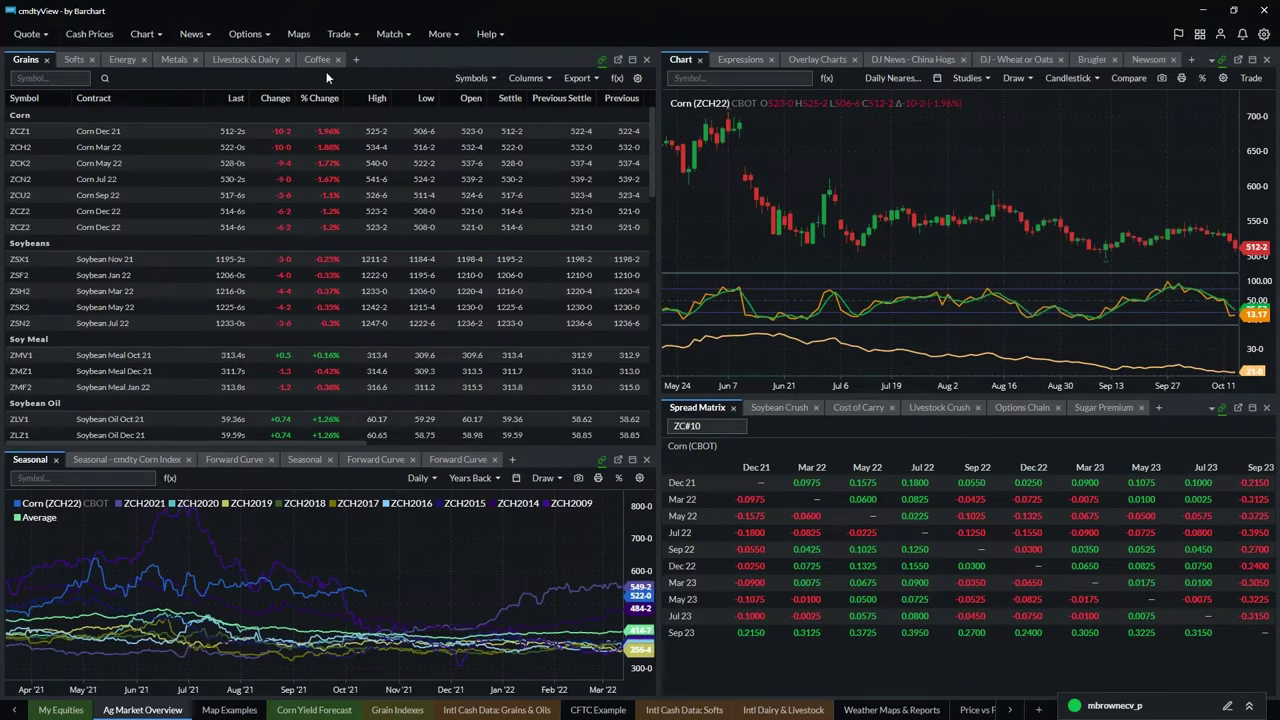
{"action": "left_click", "coordinate": [42, 37]}
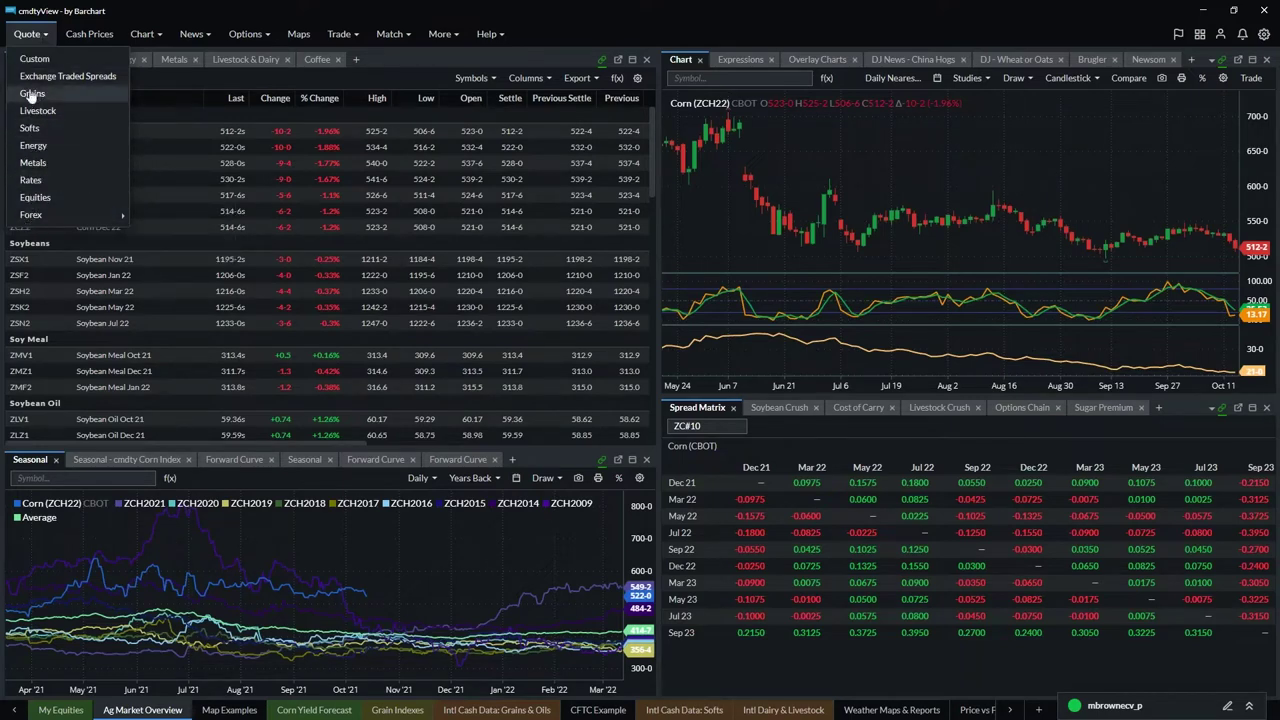
- Add a Cash Prices panel, view its data type choices and cash grain bids for zip code 50035, and delete the panel
{"action": "left_click", "coordinate": [88, 35]}
{"action": "left_click", "coordinate": [945, 77]}
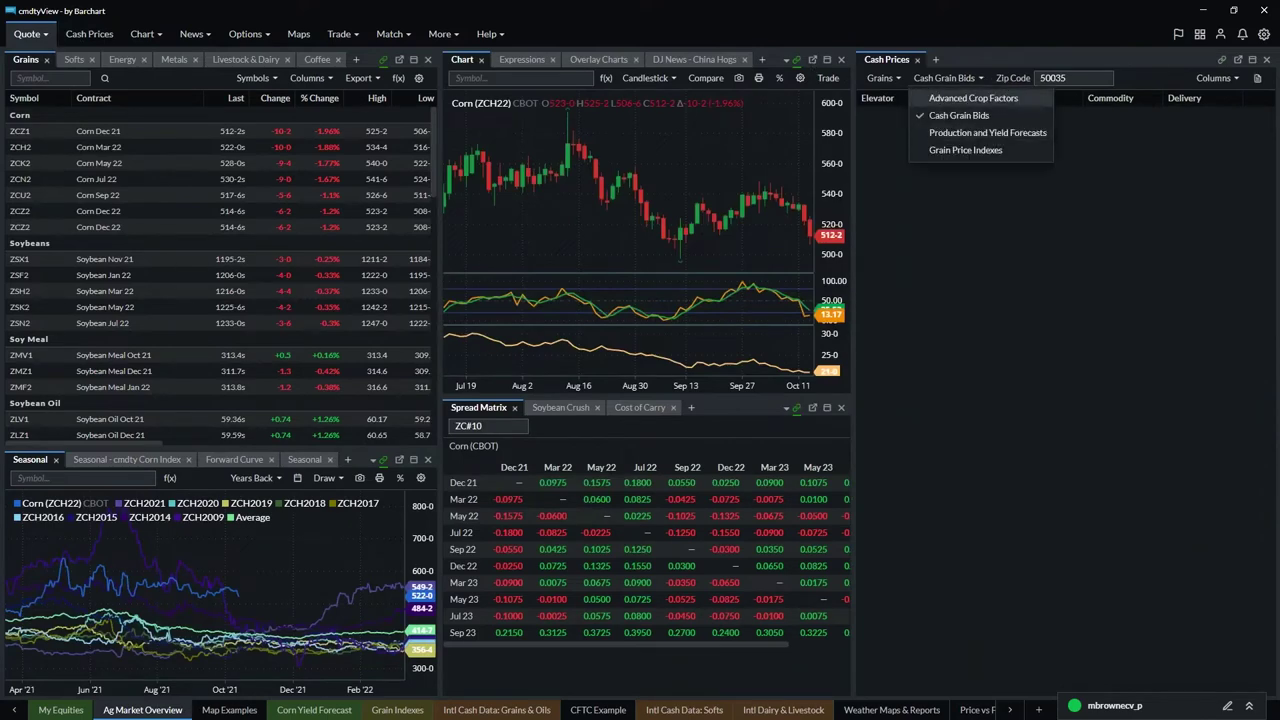
{"action": "left_click", "coordinate": [950, 105]}
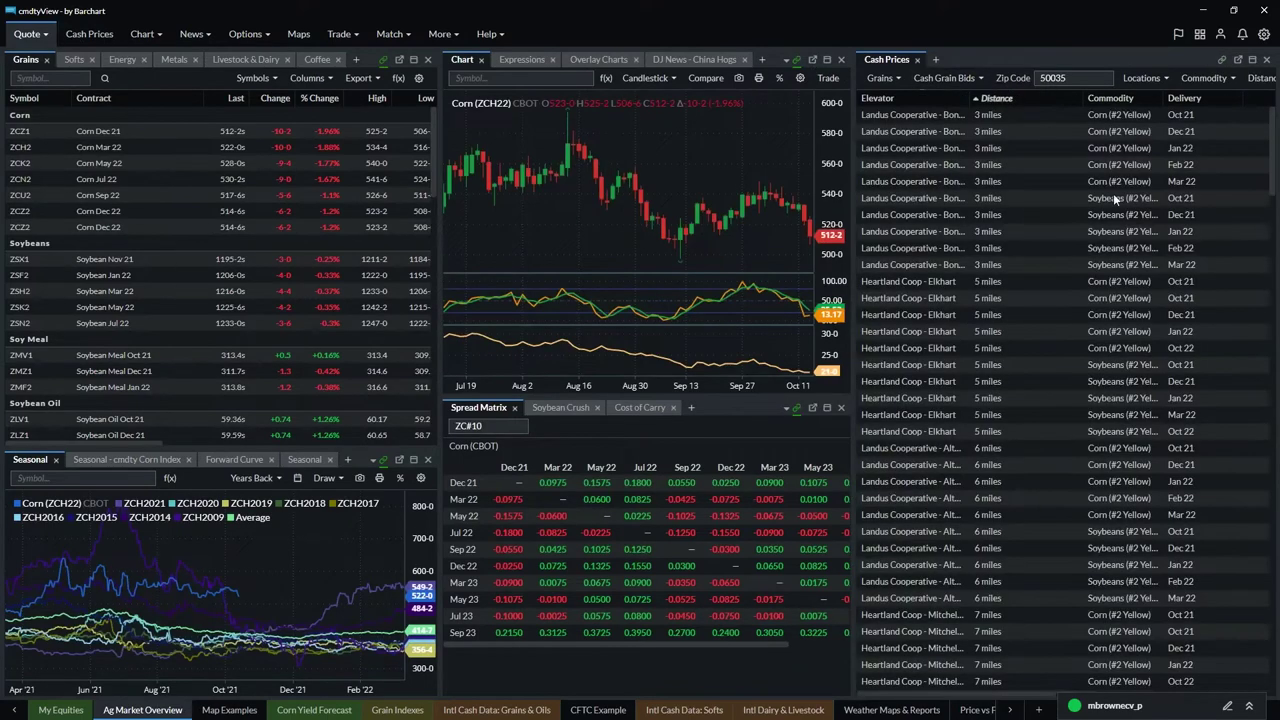
{"action": "left_click", "coordinate": [1267, 61]}
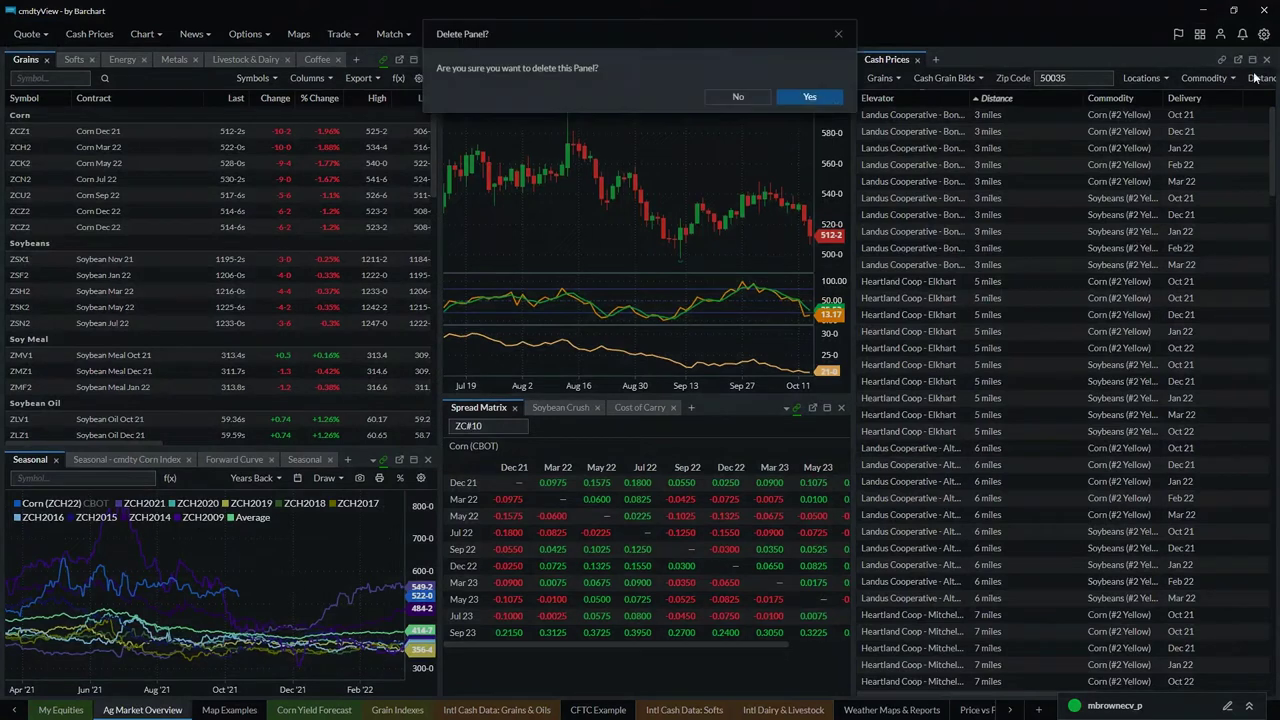
{"action": "left_click", "coordinate": [809, 96]}
- Look over the available chart, news, options, trading, Match and additional calculation, equities and technical tools
{"action": "left_click", "coordinate": [157, 42]}
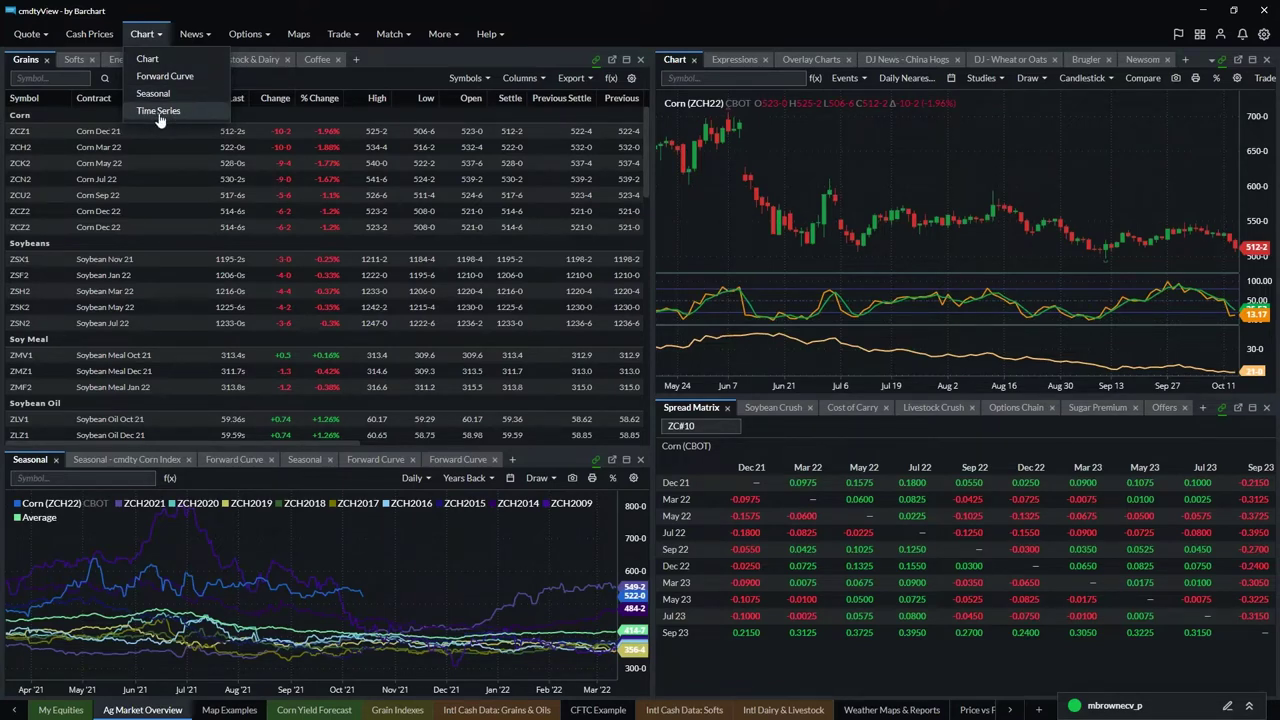
{"action": "left_click", "coordinate": [207, 35]}
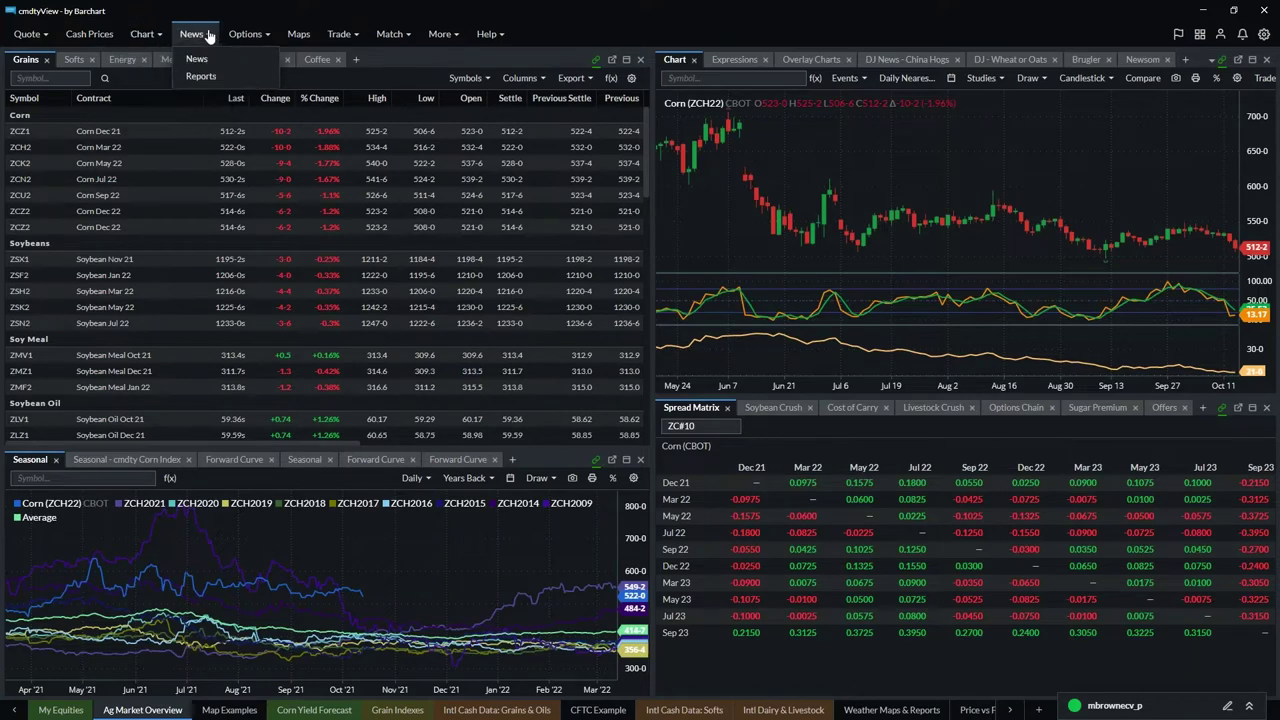
{"action": "left_click", "coordinate": [247, 34]}
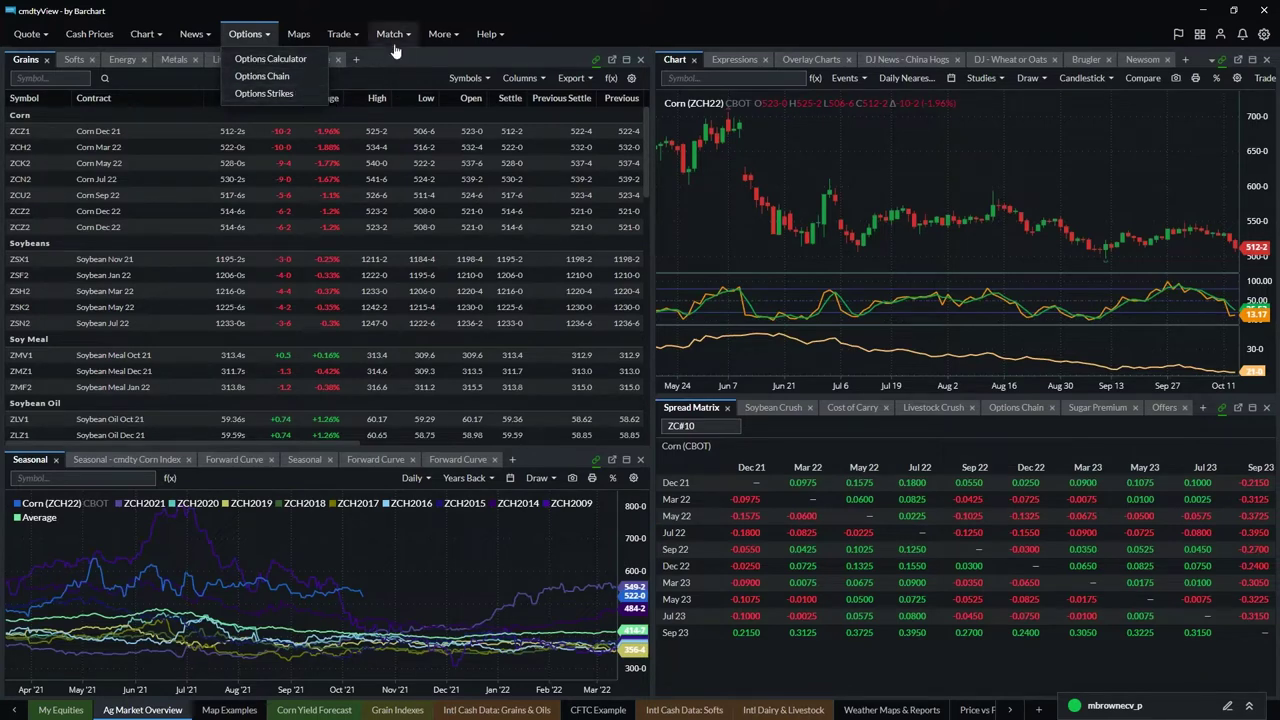
{"action": "left_click", "coordinate": [548, 31]}
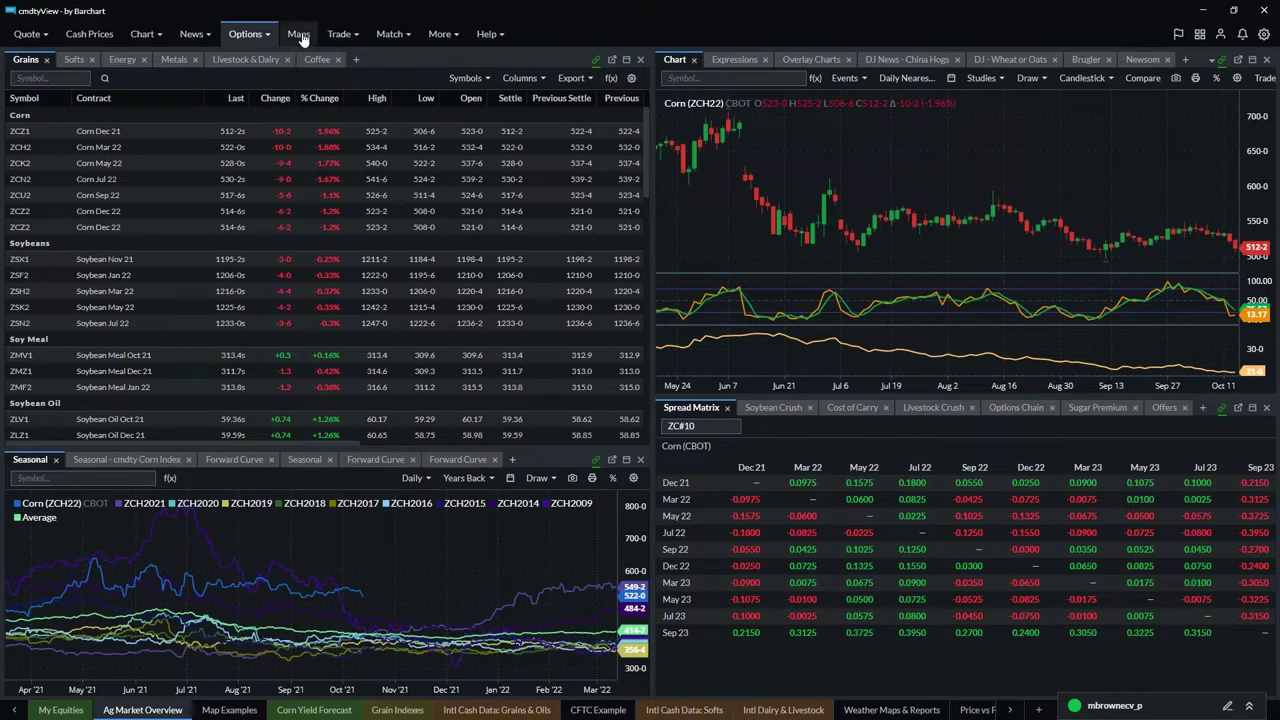
{"action": "left_click", "coordinate": [351, 38]}
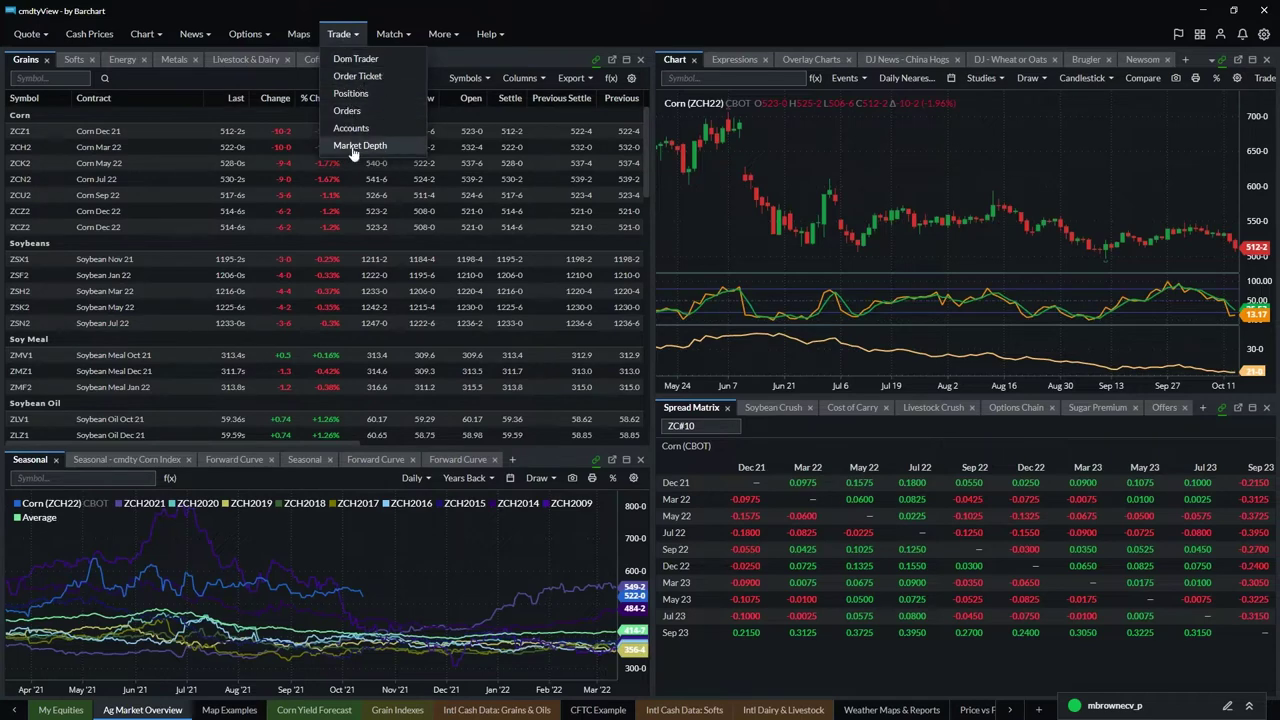
{"action": "left_click", "coordinate": [390, 34]}
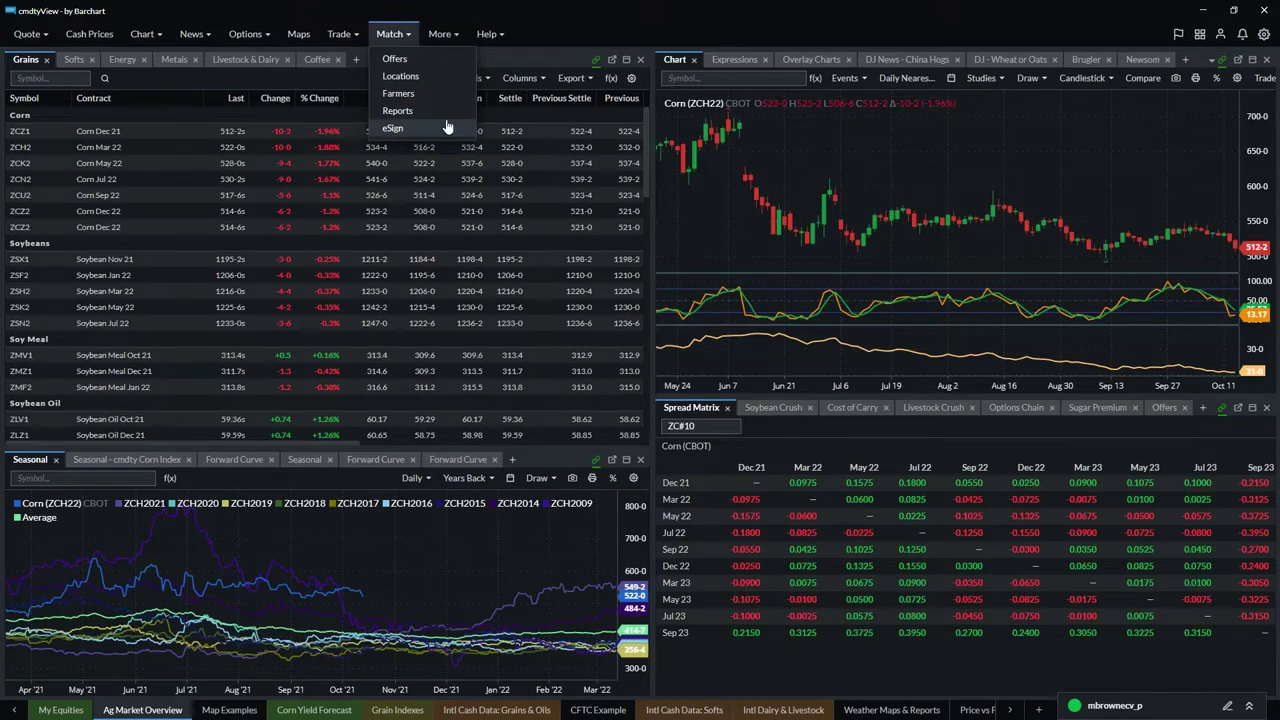
{"action": "left_click", "coordinate": [462, 36]}
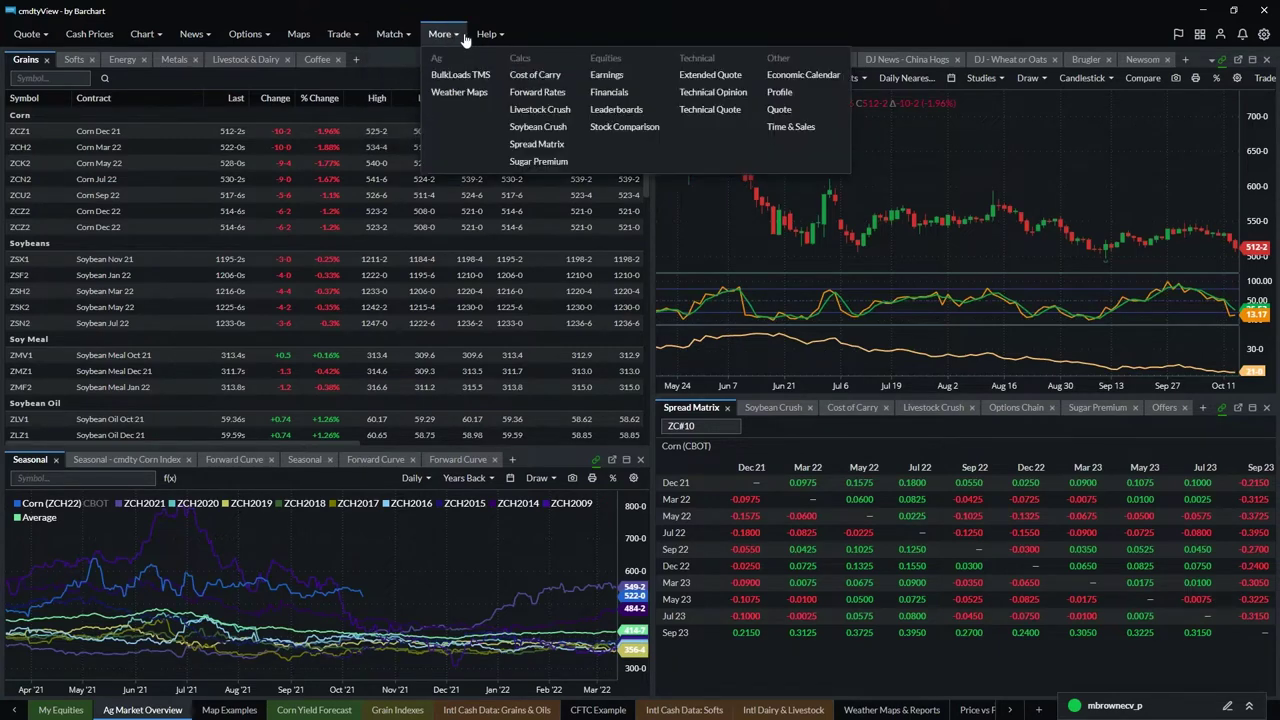
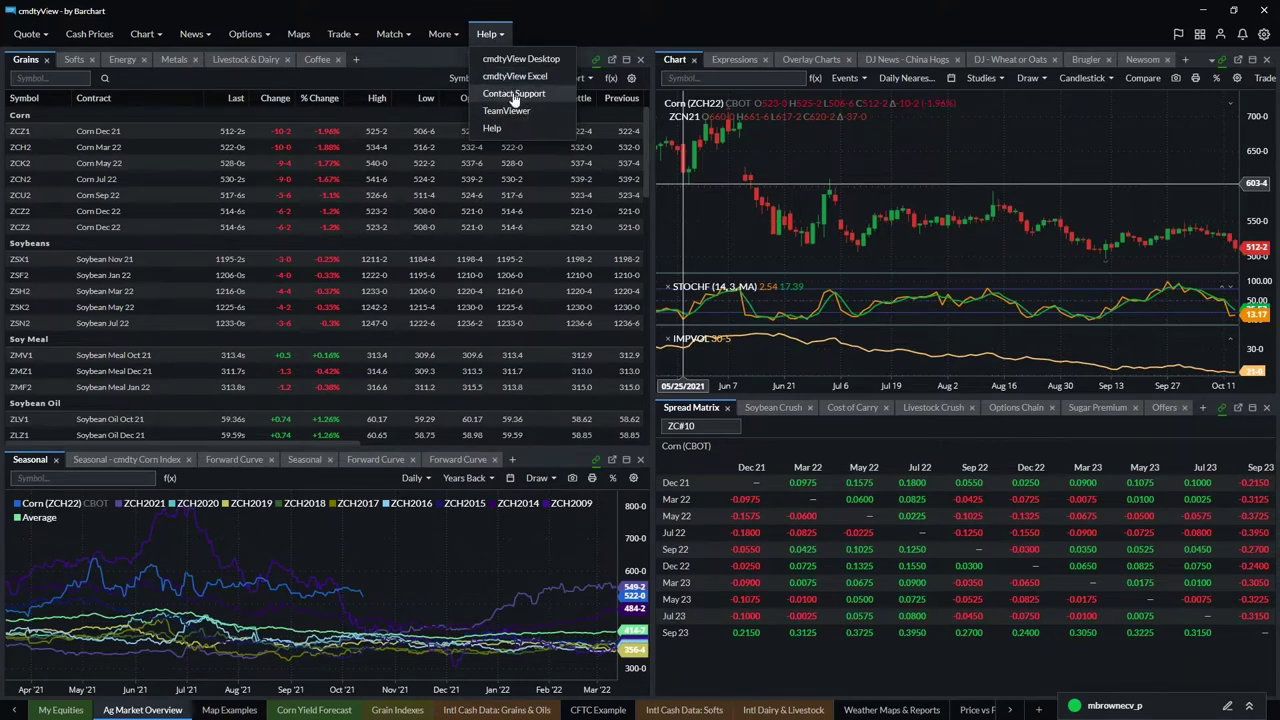
- View the Contact Support request form, close it without submitting, and look over the other help options
{"action": "left_click", "coordinate": [512, 95]}
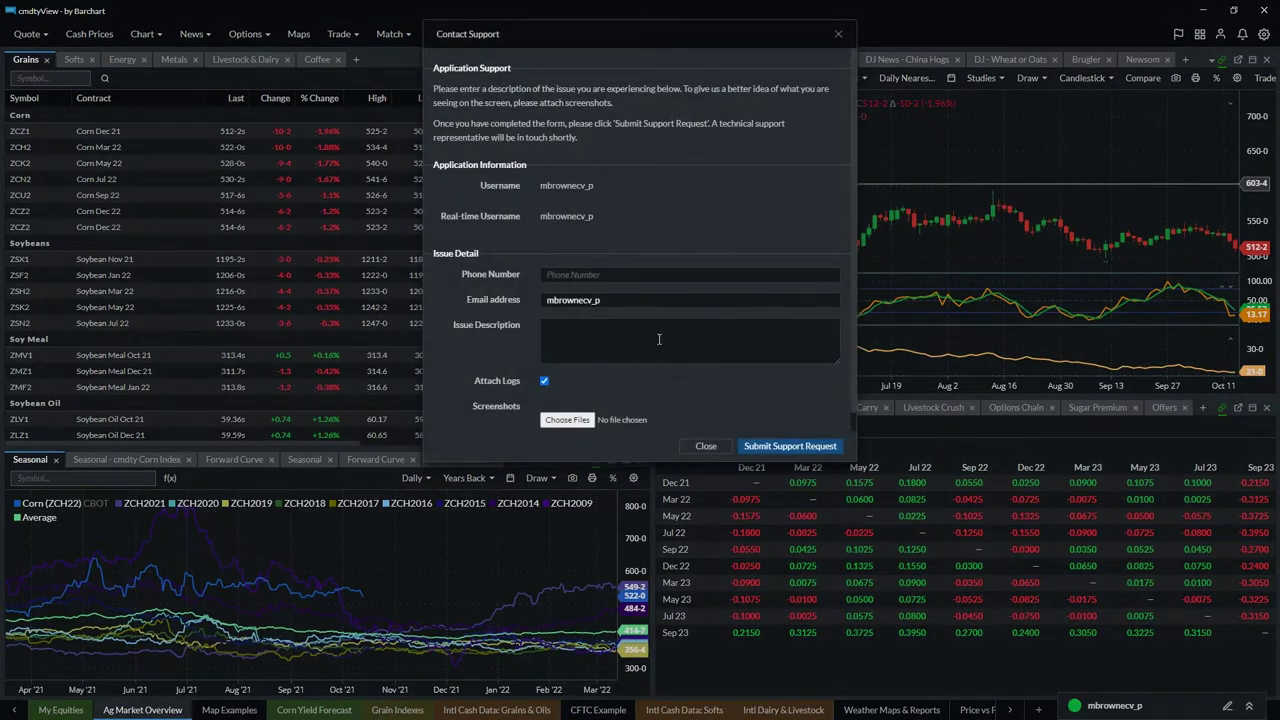
{"action": "left_click", "coordinate": [706, 447]}
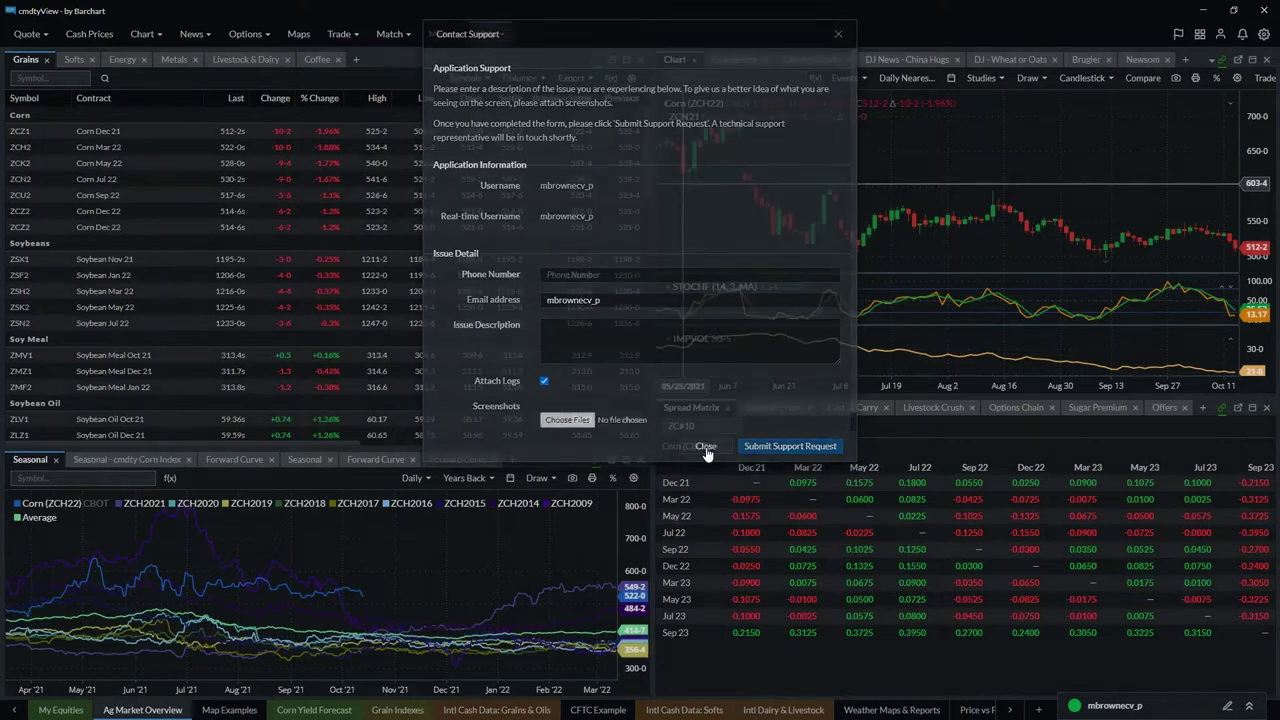
{"action": "left_click", "coordinate": [487, 36]}
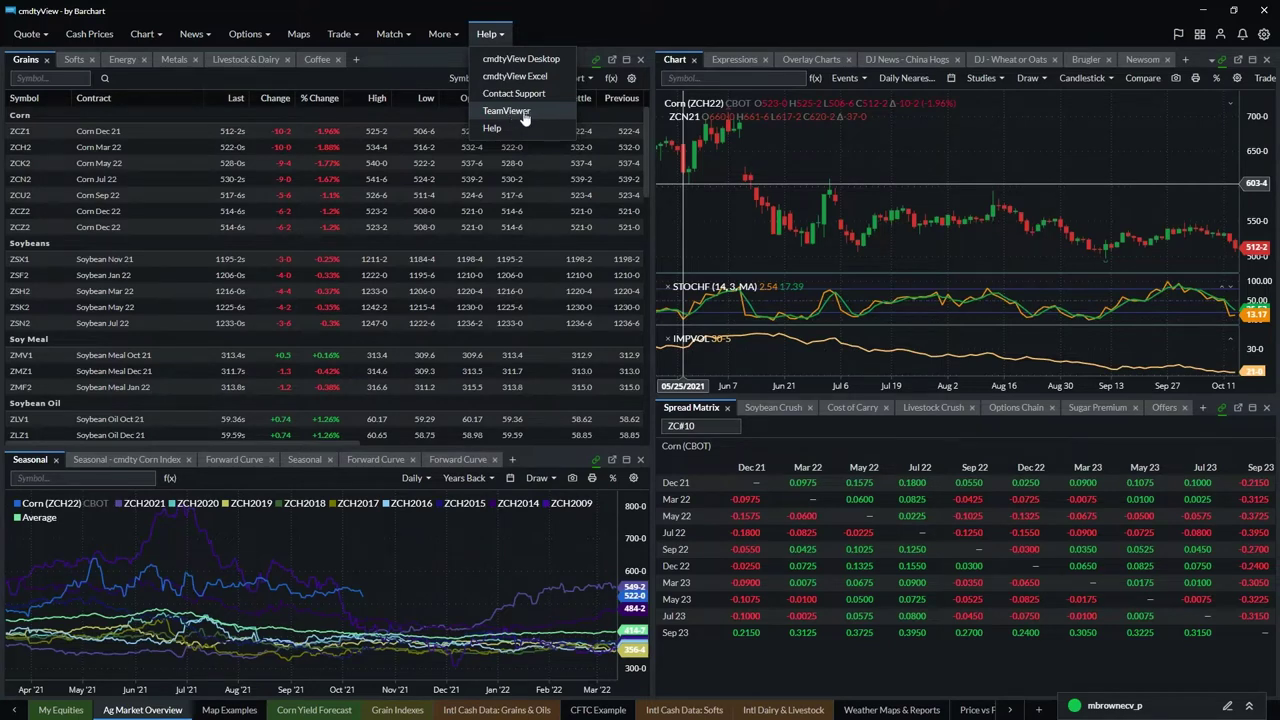
- Open the online Help documentation, look through its Getting Started page, and return to cmdtyView
{"action": "left_click", "coordinate": [492, 135]}
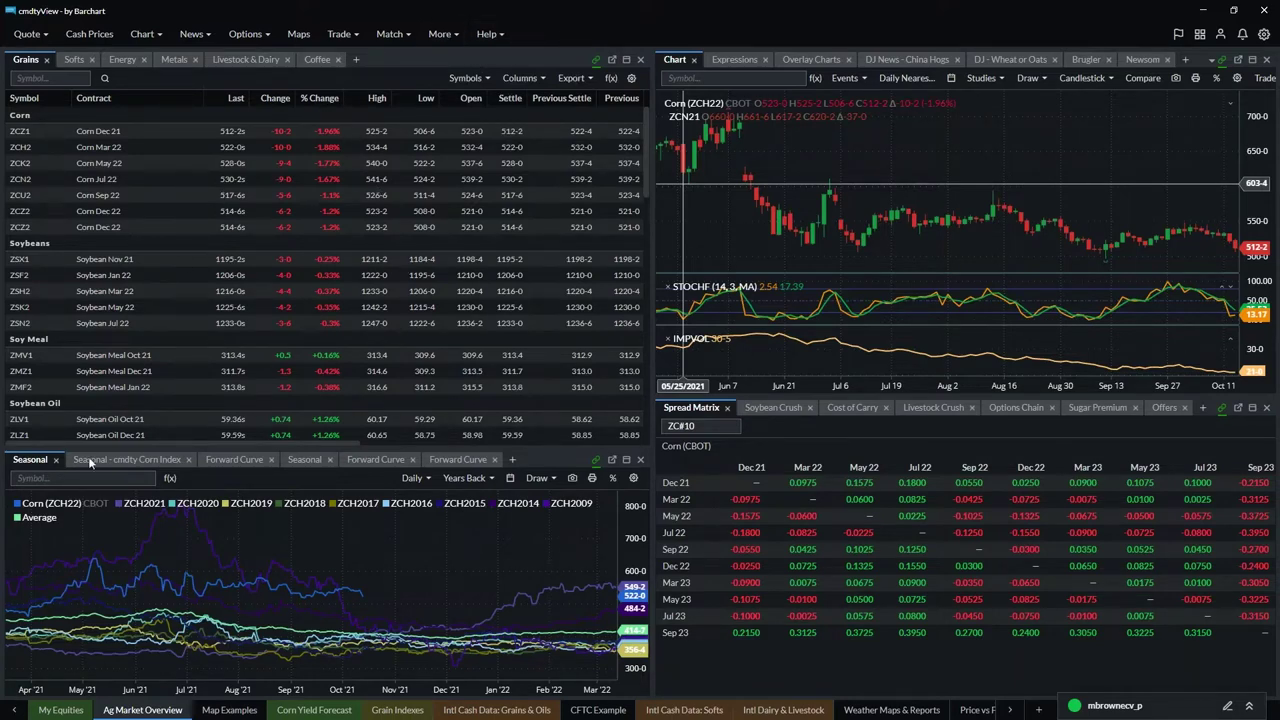
{"action": "key", "text": "alt+Tab"}
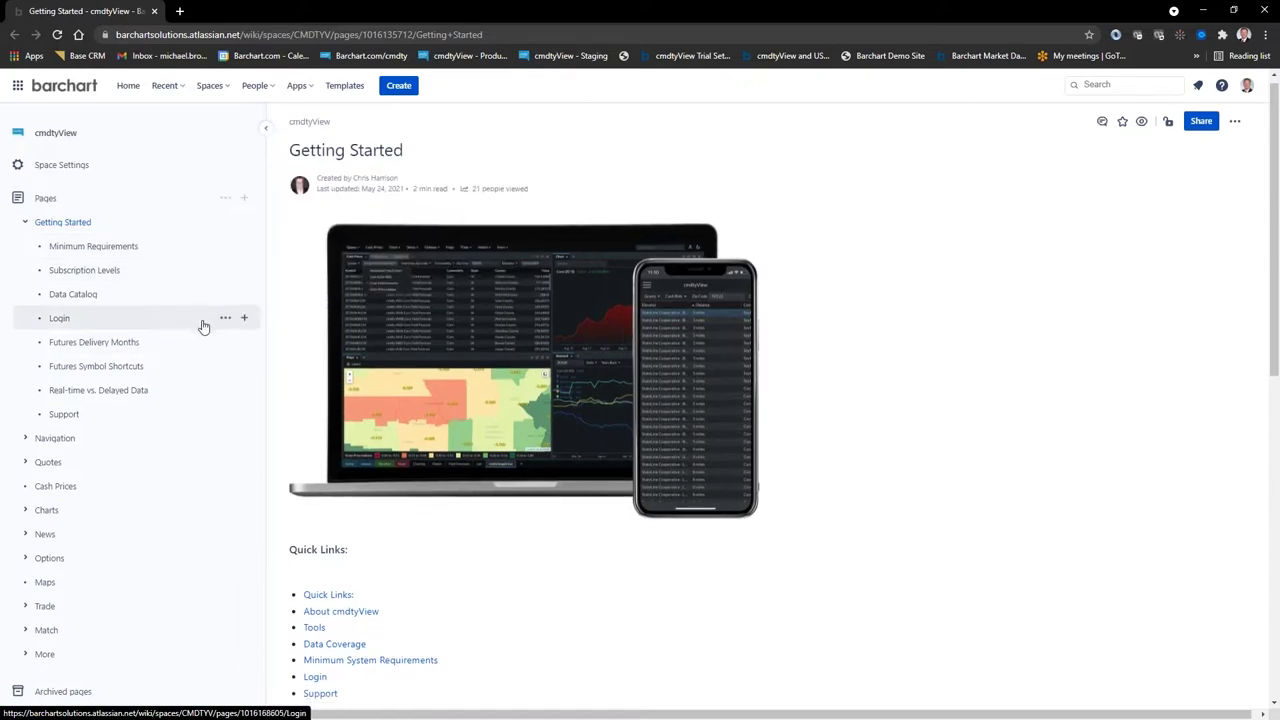
{"action": "scroll", "coordinate": [171, 318], "scroll_direction": "down", "scroll_amount": 4}
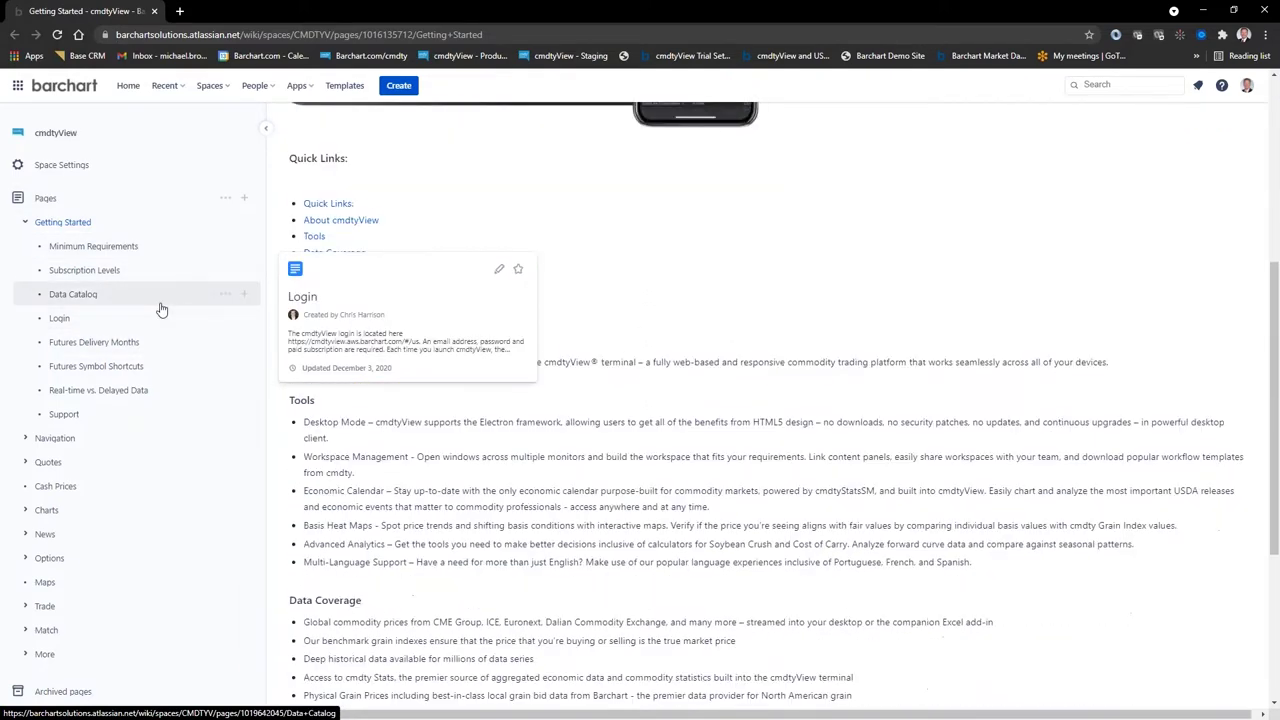
{"action": "scroll", "coordinate": [161, 310], "scroll_direction": "down", "scroll_amount": 3}
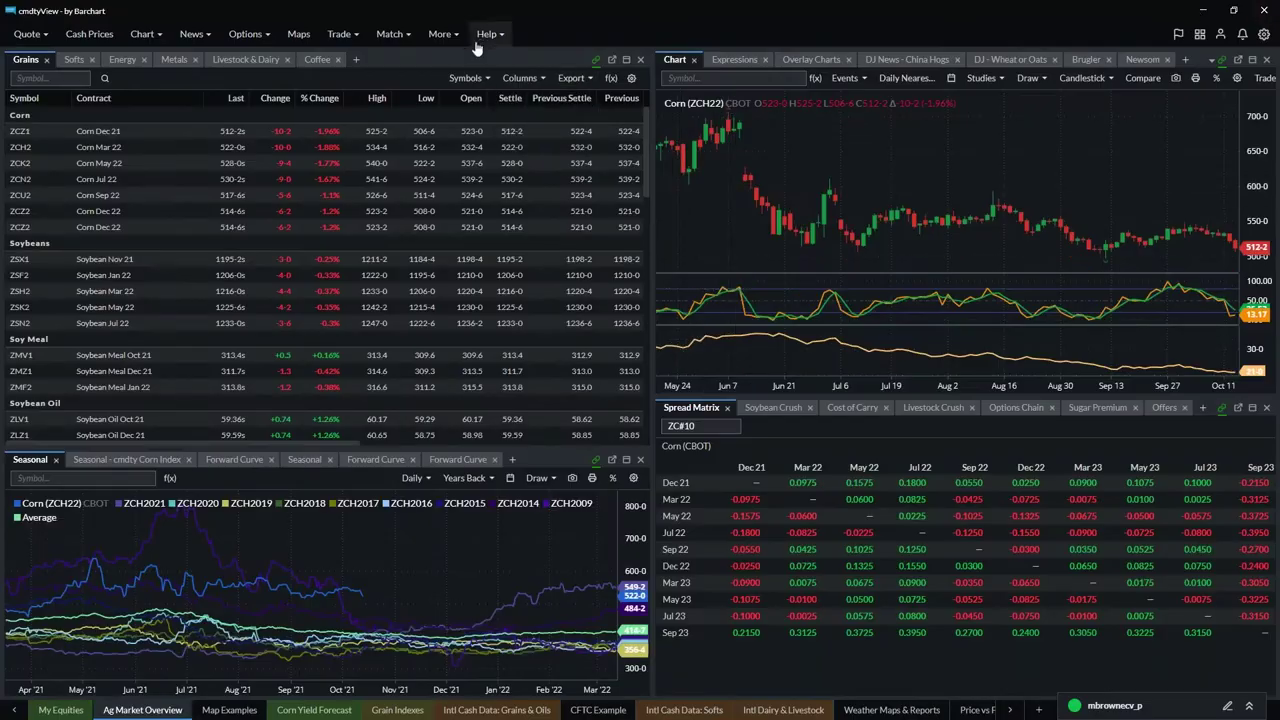
{"action": "left_click", "coordinate": [512, 35]}
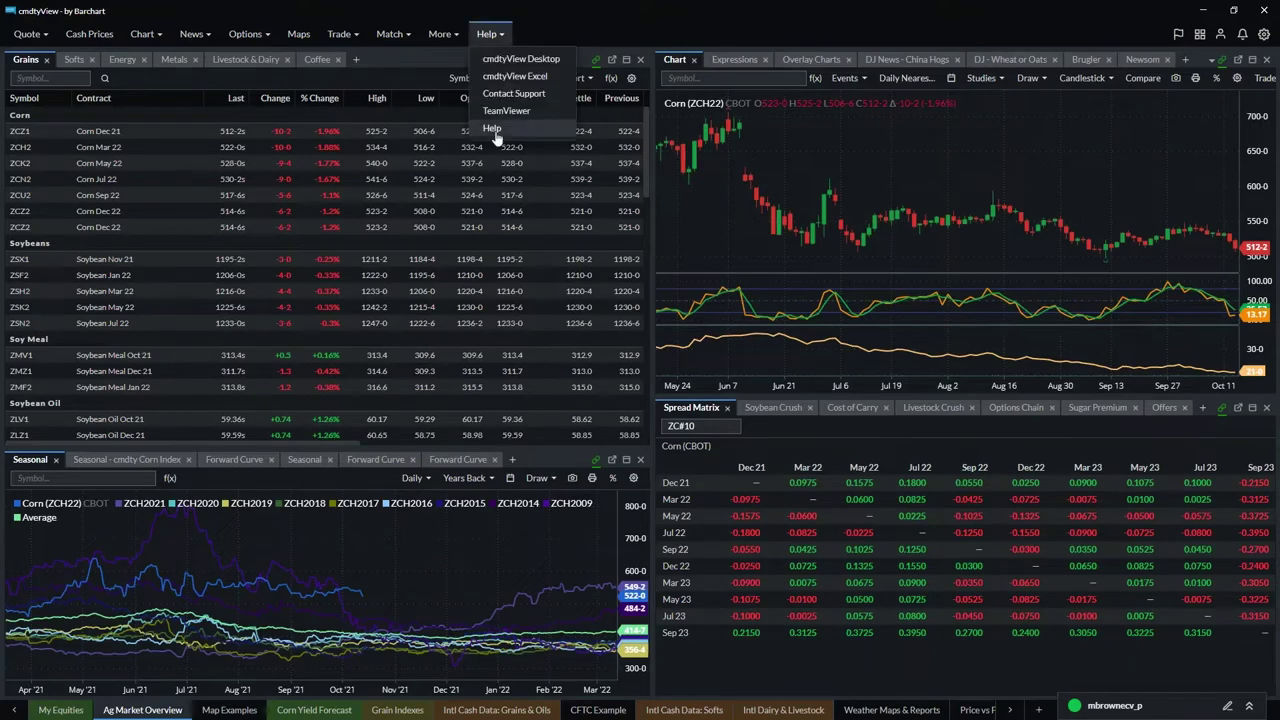
{"action": "left_click", "coordinate": [590, 30]}
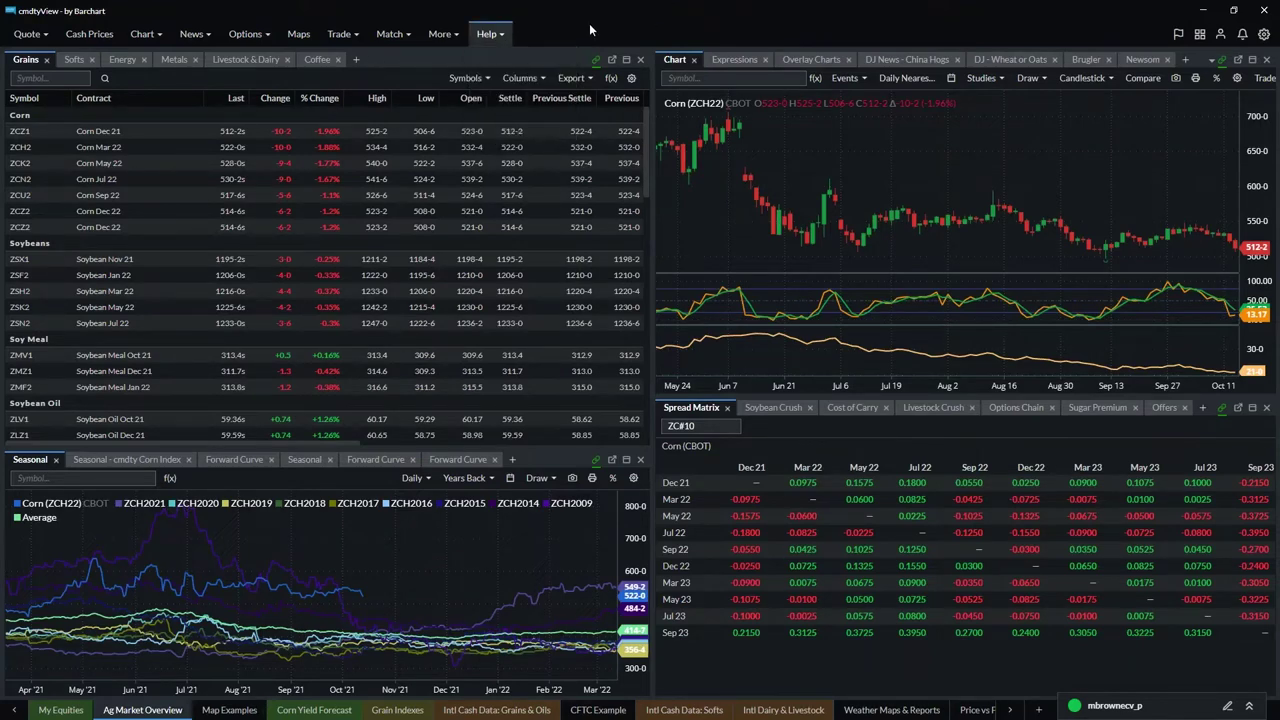
- Maximize the Chart panel to view the corn chart full size, and restore it to the workspace layout
{"action": "left_click", "coordinate": [414, 478]}
{"action": "key", "text": "Escape"}
{"action": "left_click", "coordinate": [1253, 60]}
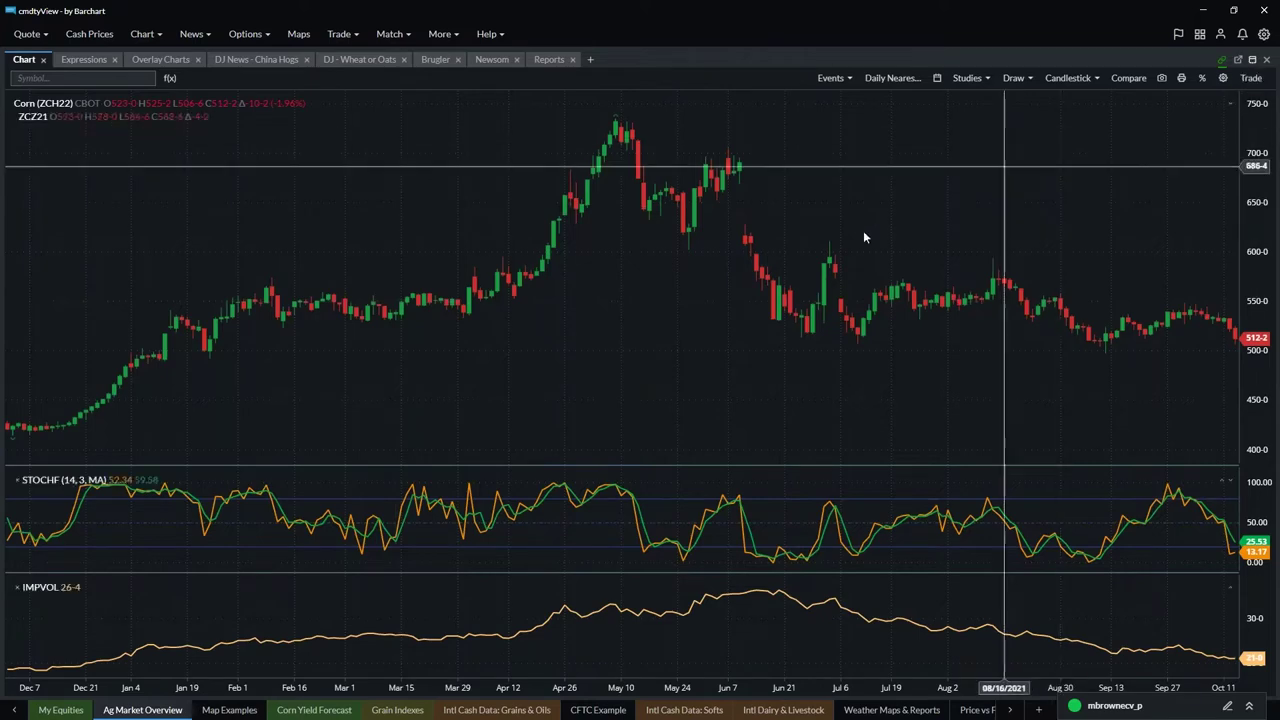
{"action": "left_click", "coordinate": [1253, 62]}
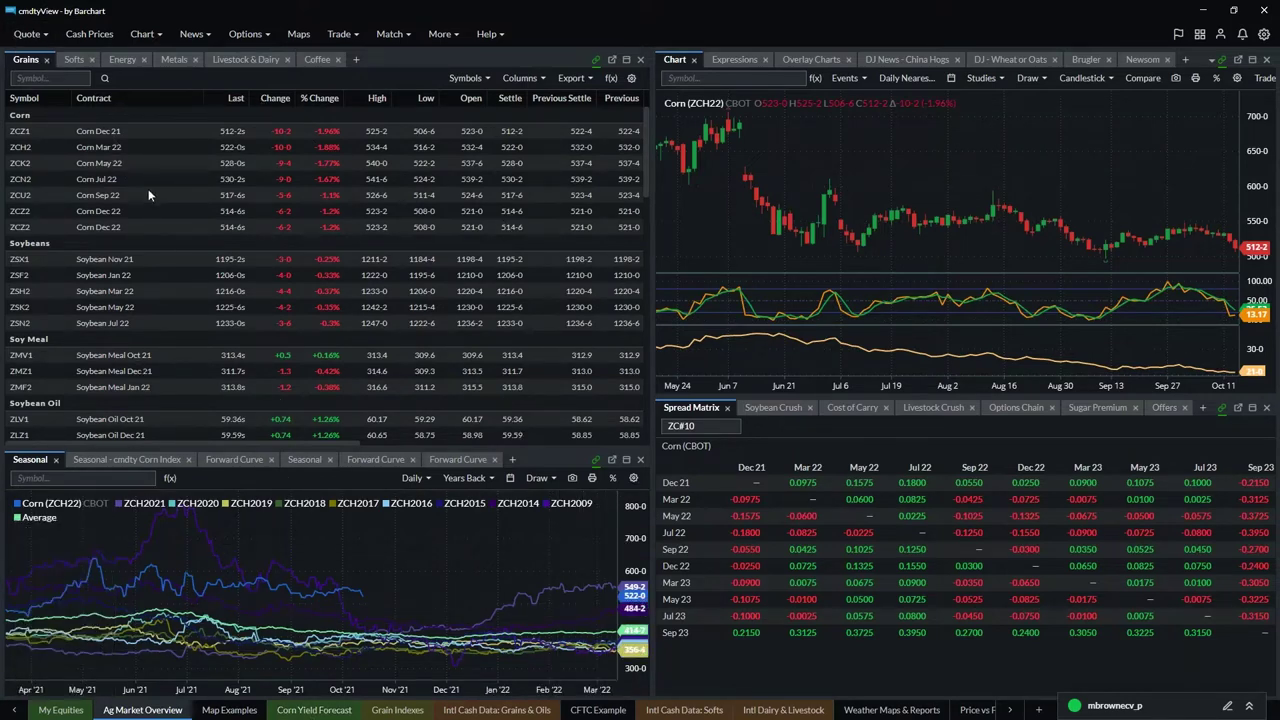
- View the Softs and Energy quote lists, and return to the Grains list
{"action": "left_click", "coordinate": [74, 61]}
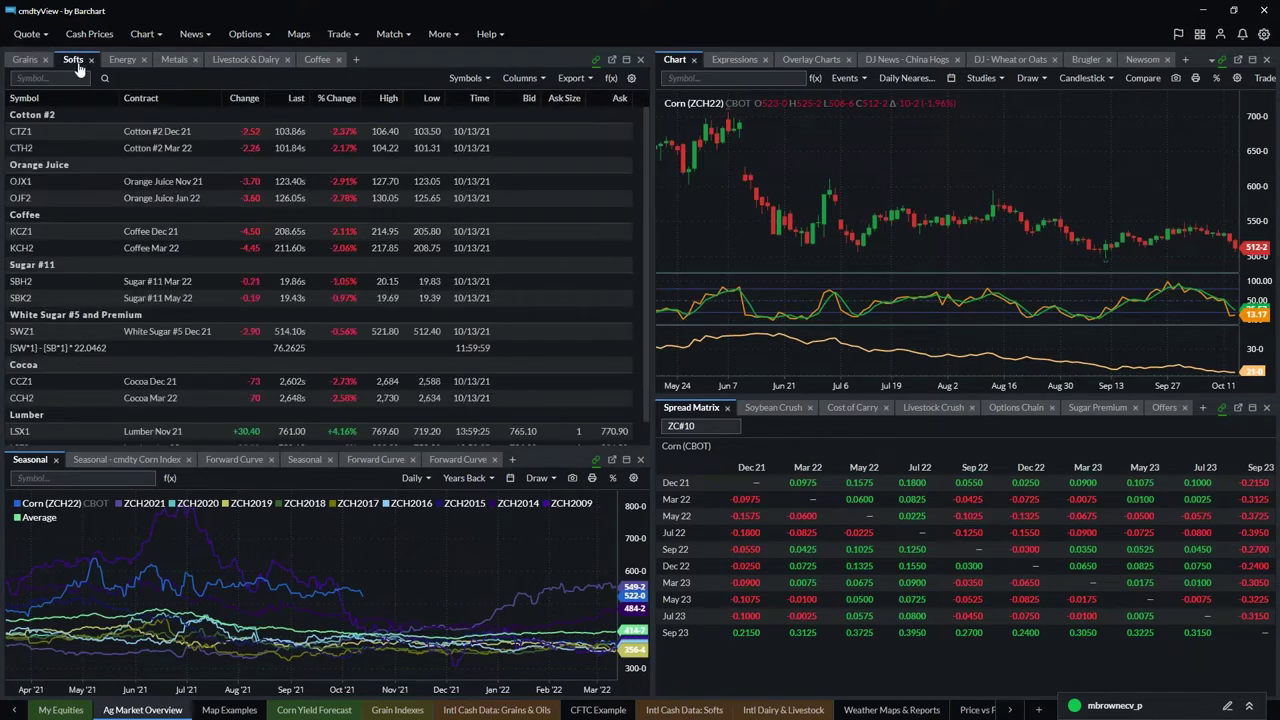
{"action": "left_click", "coordinate": [122, 60]}
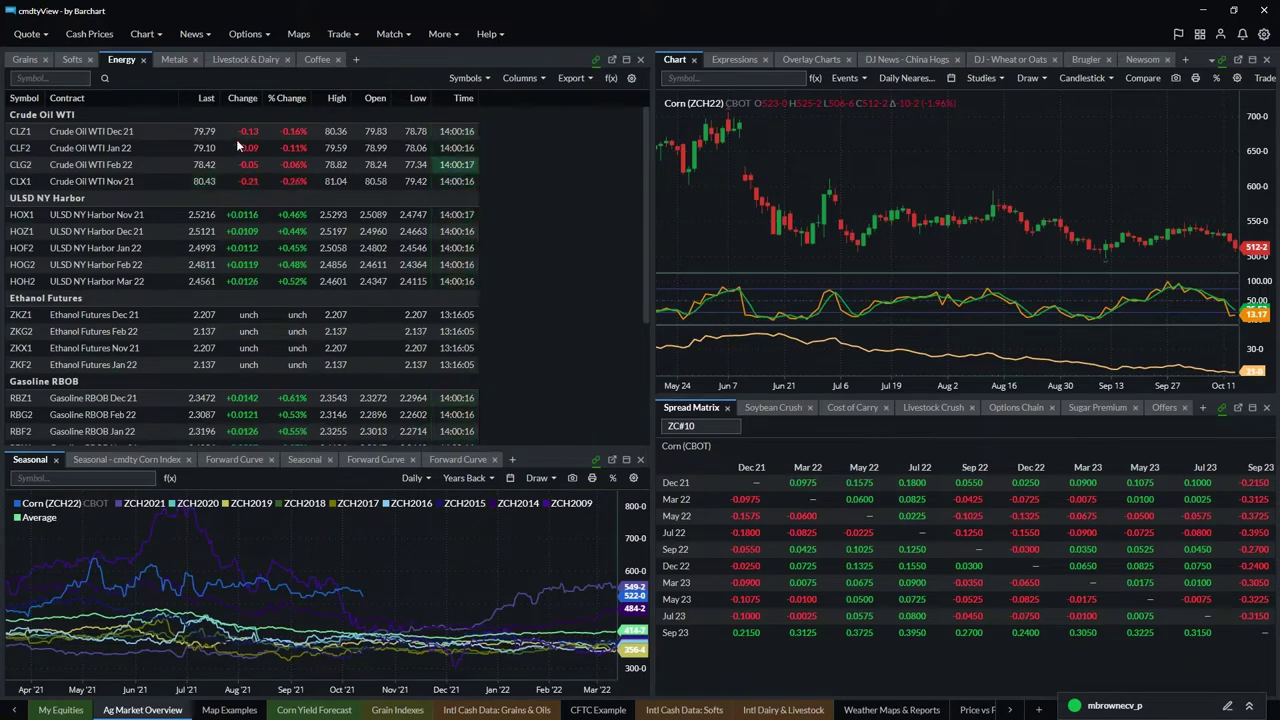
{"action": "left_click", "coordinate": [22, 60]}
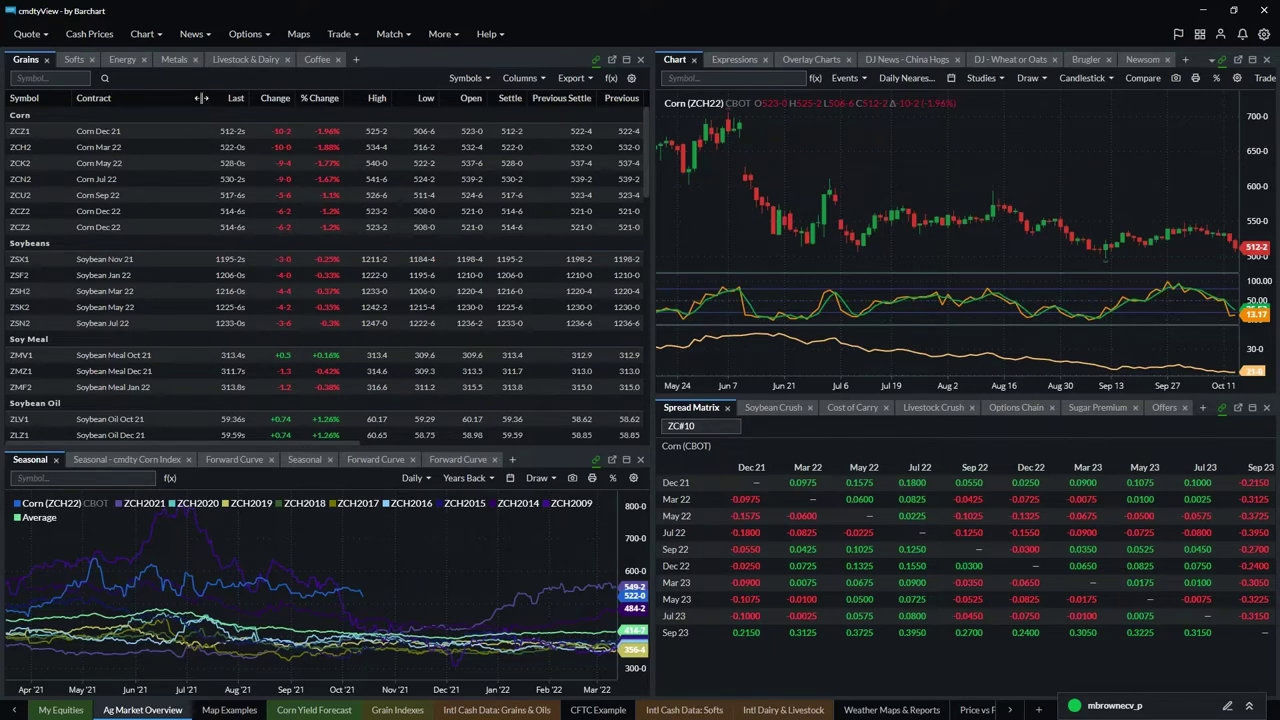
- Narrow the Contract column, move the Soybeans heading and its five contracts above the Corn group, and select the Corn May 22 row
{"action": "left_click_drag", "start_coordinate": [203, 98], "coordinate": [147, 98]}
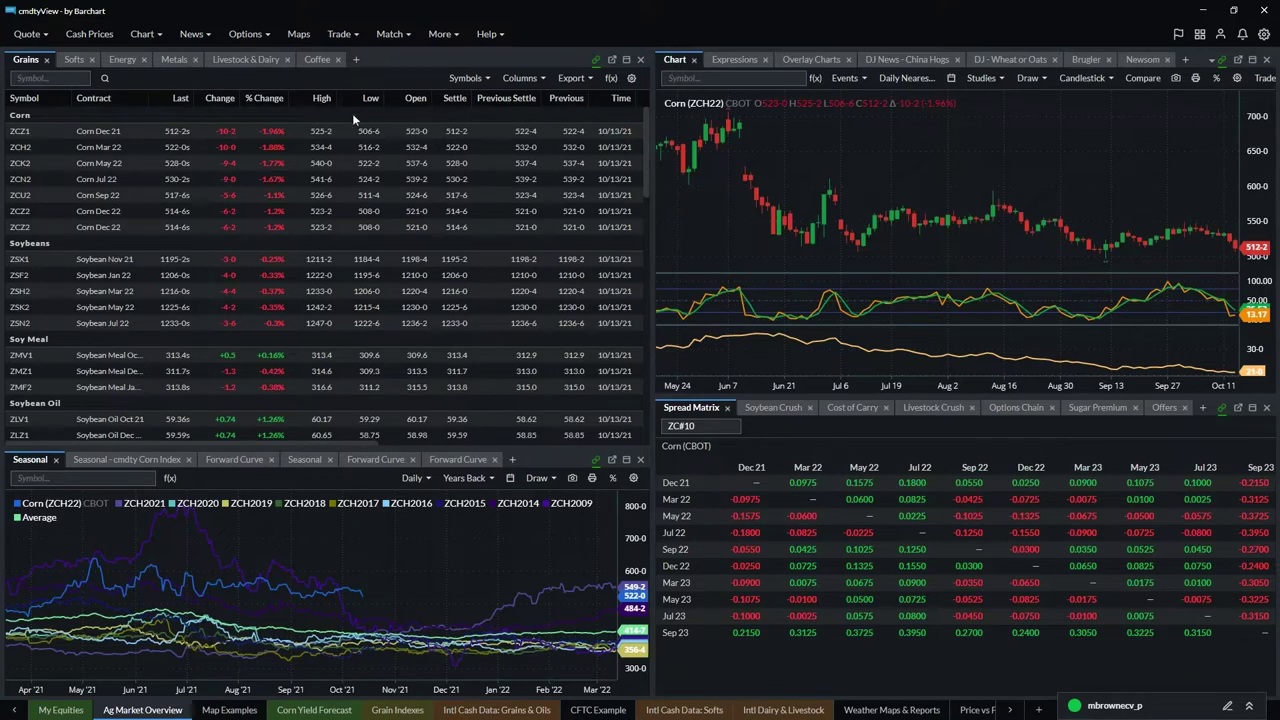
{"action": "left_click", "coordinate": [21, 246]}
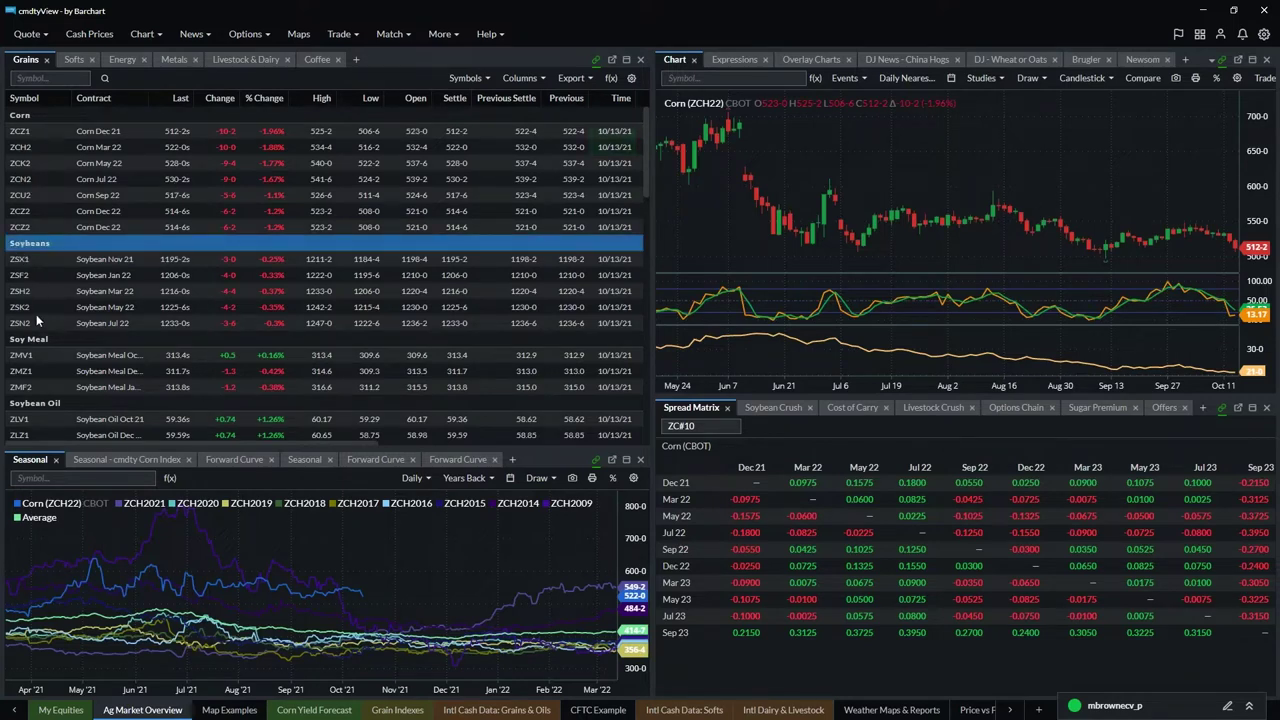
{"action": "left_click", "coordinate": [35, 325], "text": "shift"}
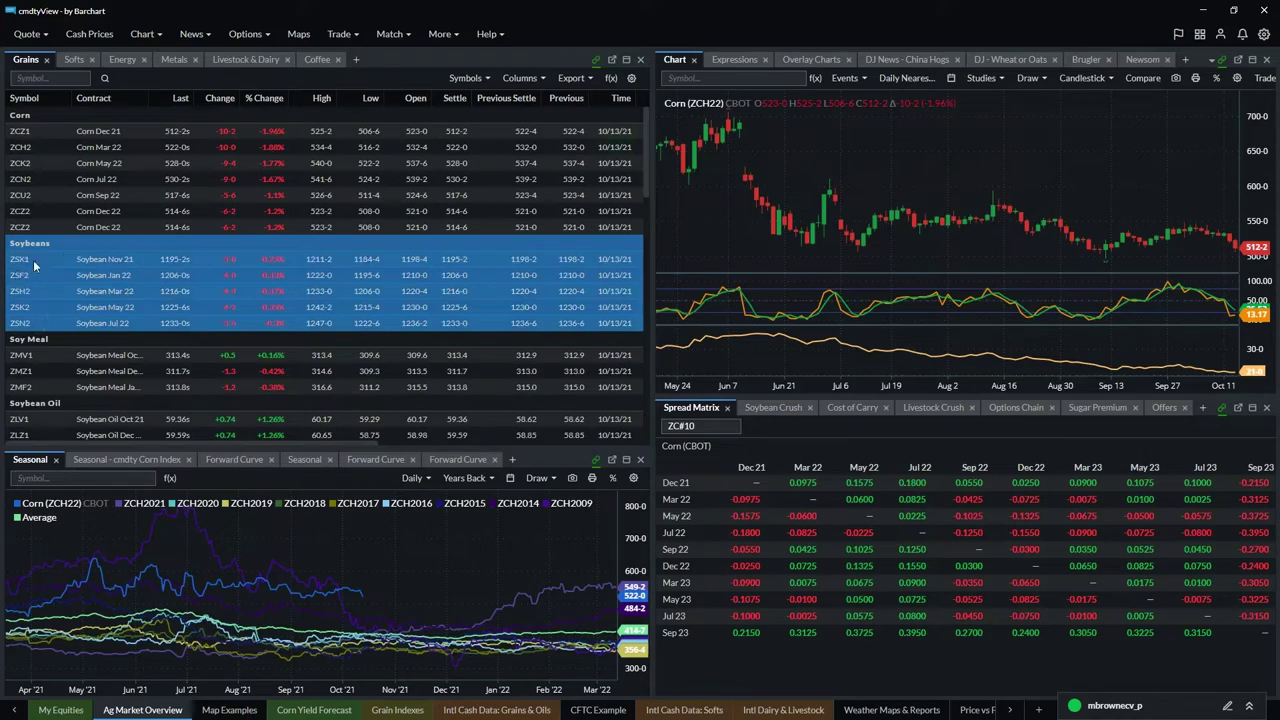
{"action": "left_click_drag", "start_coordinate": [30, 245], "coordinate": [30, 118]}
{"action": "left_click", "coordinate": [122, 258]}
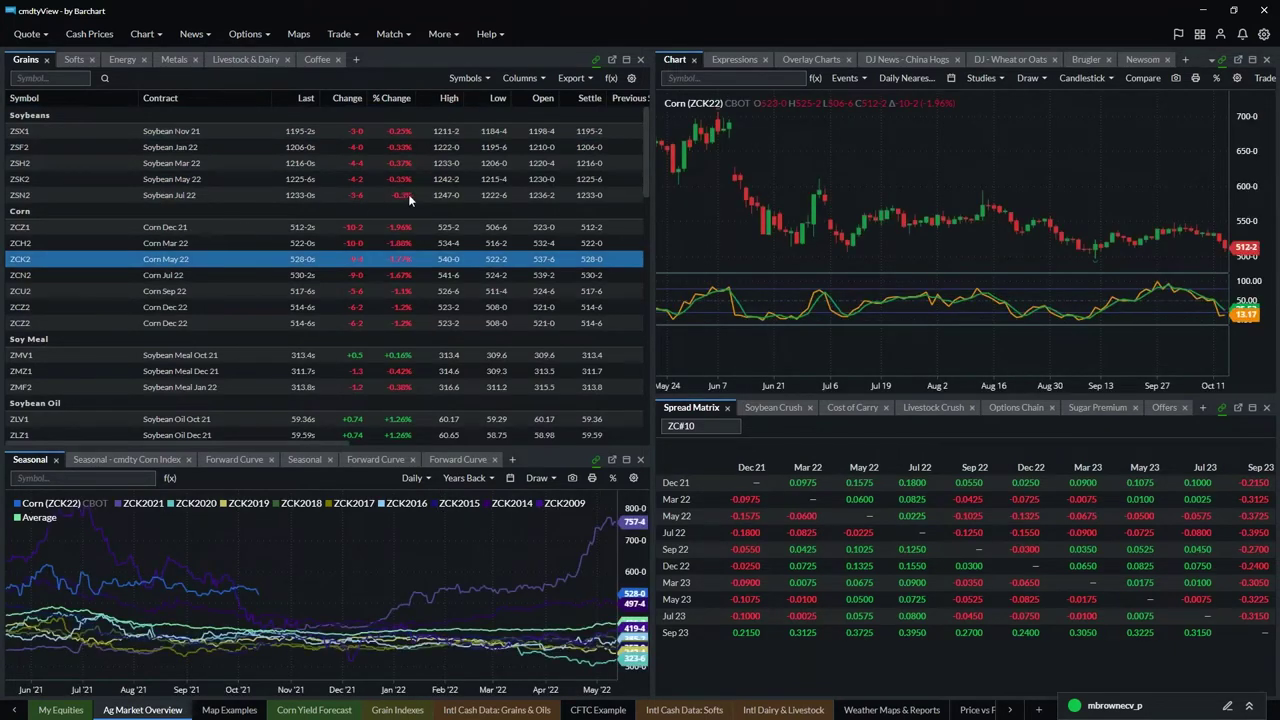
- Look over the columns that can be shown or hidden in the Grains quote list
{"action": "left_click", "coordinate": [538, 79]}
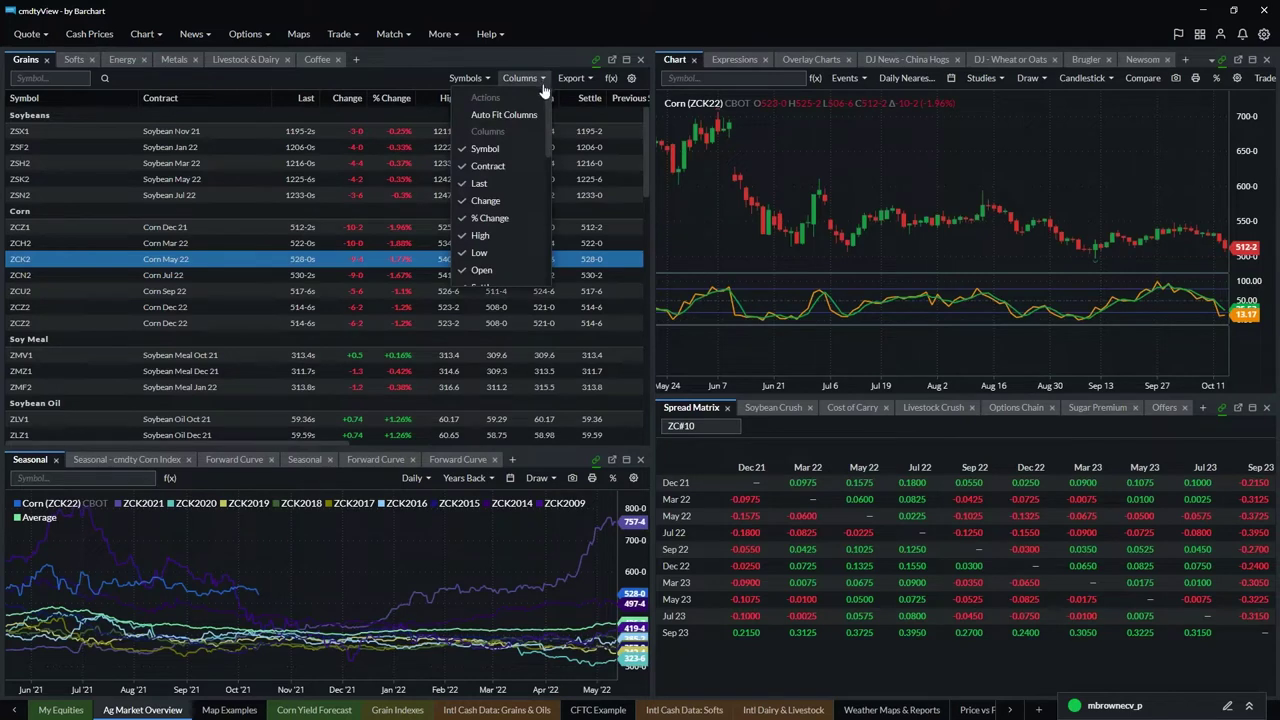
{"action": "scroll", "coordinate": [520, 180], "scroll_direction": "down", "scroll_amount": 5}
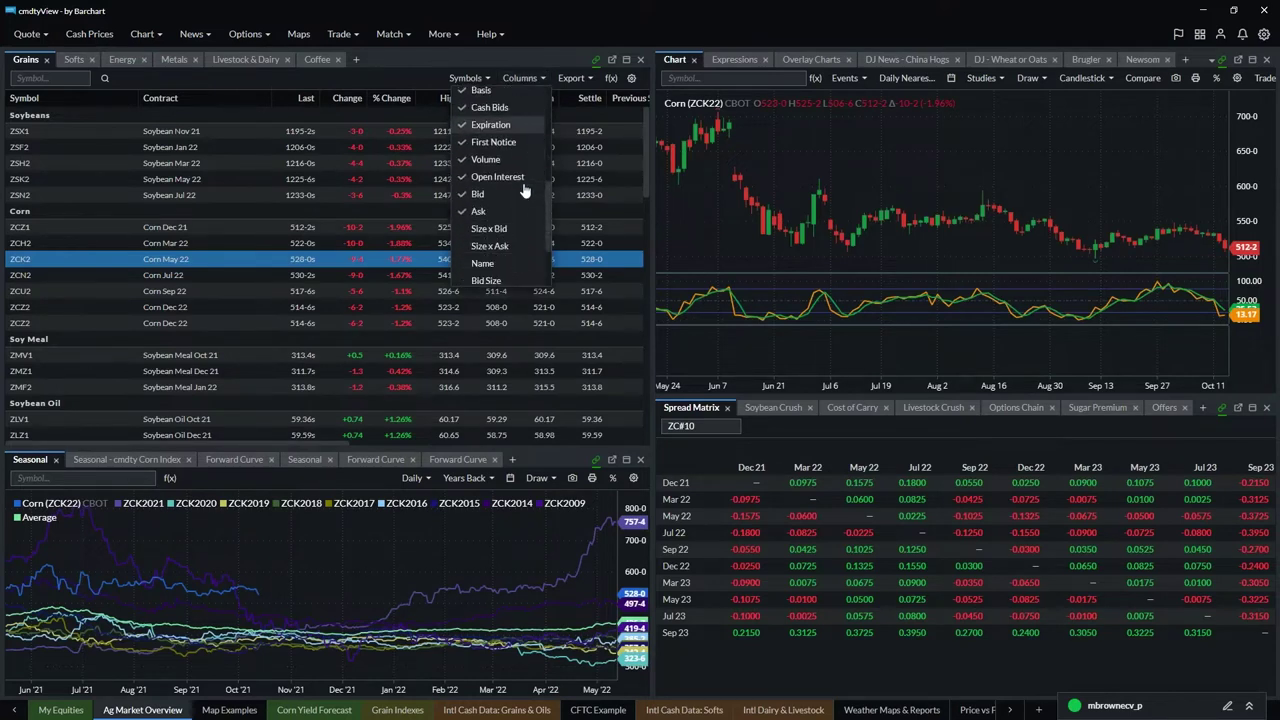
{"action": "scroll", "coordinate": [524, 190], "scroll_direction": "down", "scroll_amount": 3}
{"action": "scroll", "coordinate": [523, 190], "scroll_direction": "up", "scroll_amount": 8}
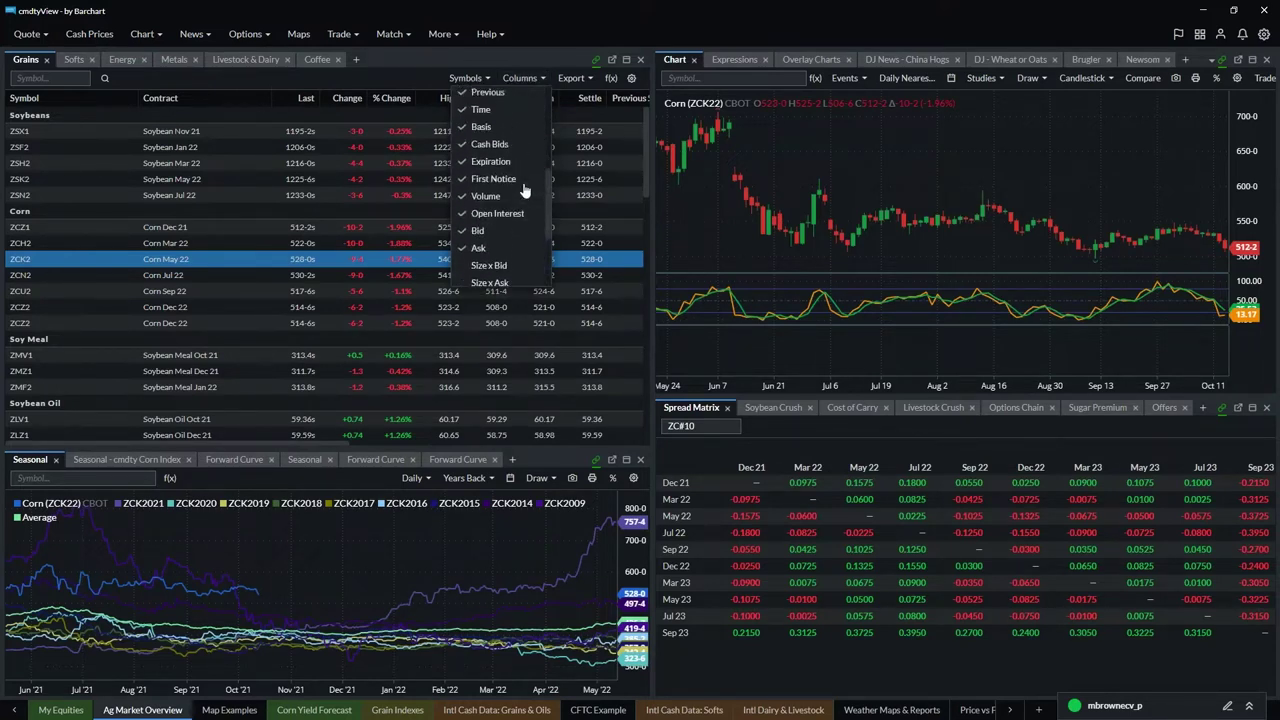
{"action": "scroll", "coordinate": [520, 188], "scroll_direction": "down", "scroll_amount": 8}
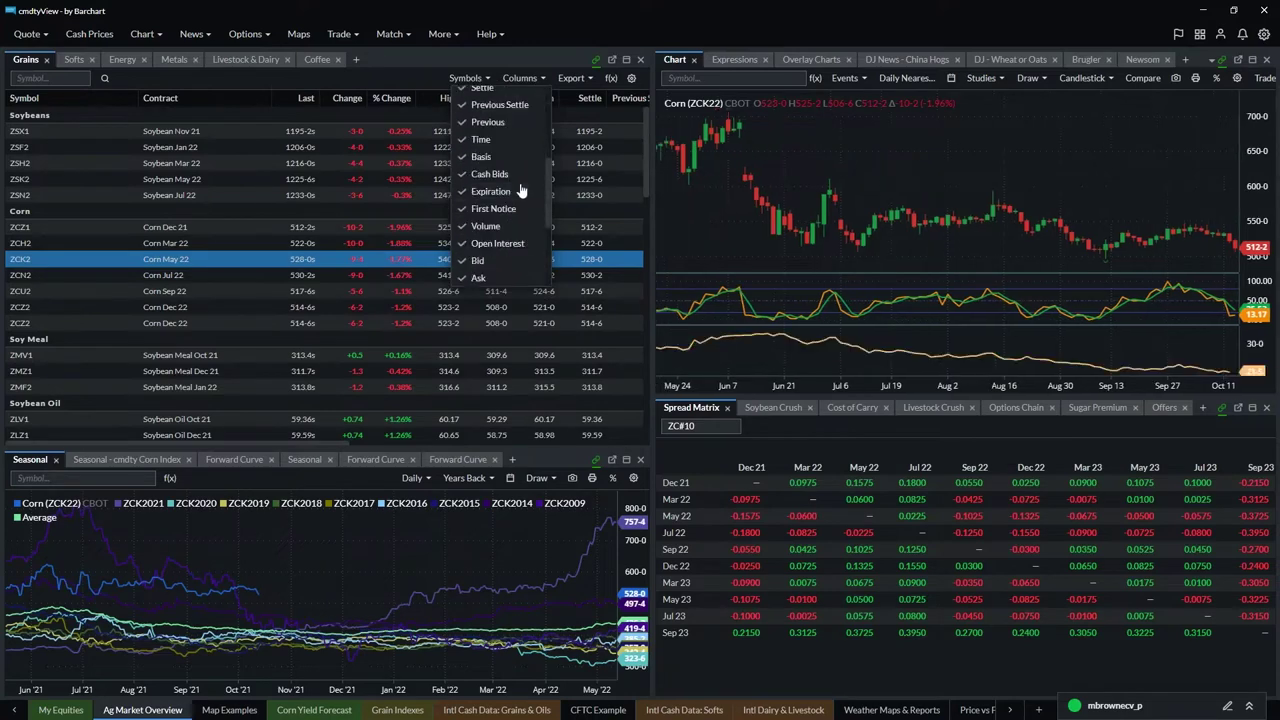
{"action": "scroll", "coordinate": [510, 188], "scroll_direction": "up", "scroll_amount": 8}
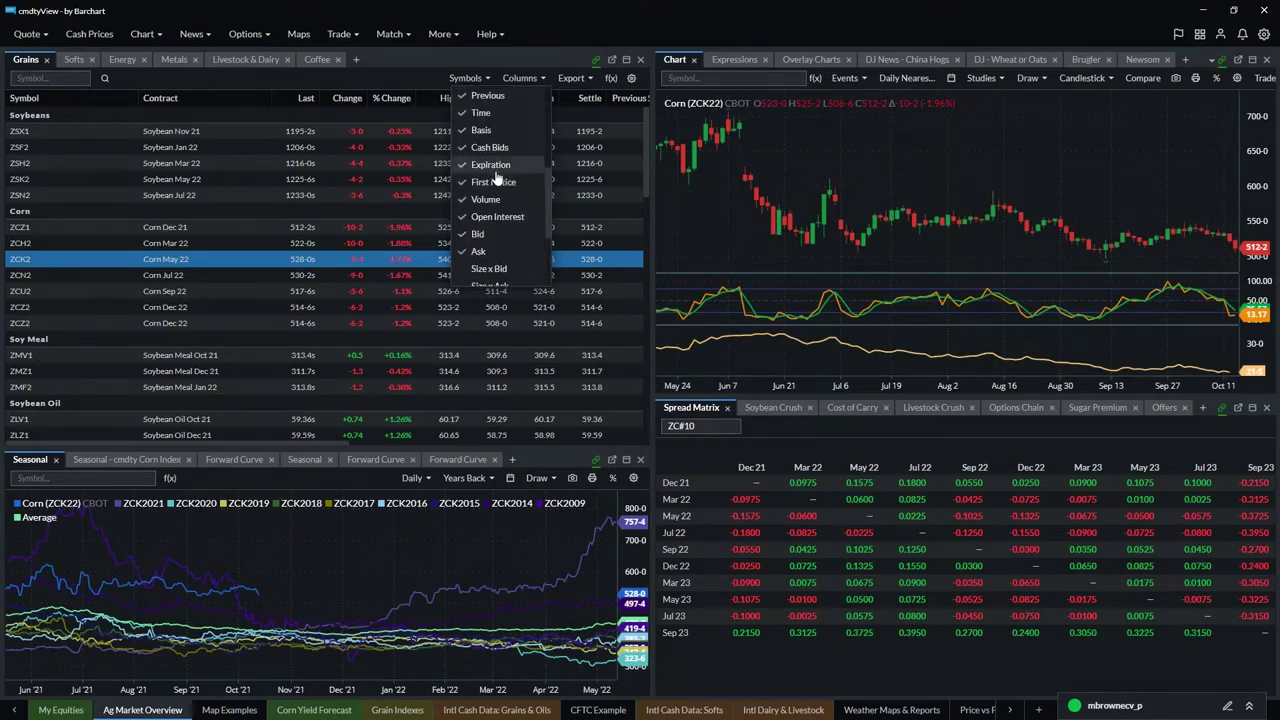
{"action": "left_click", "coordinate": [364, 73]}
- Look over the Grains quote list's editable set of symbols without removing any
{"action": "left_click", "coordinate": [466, 78]}
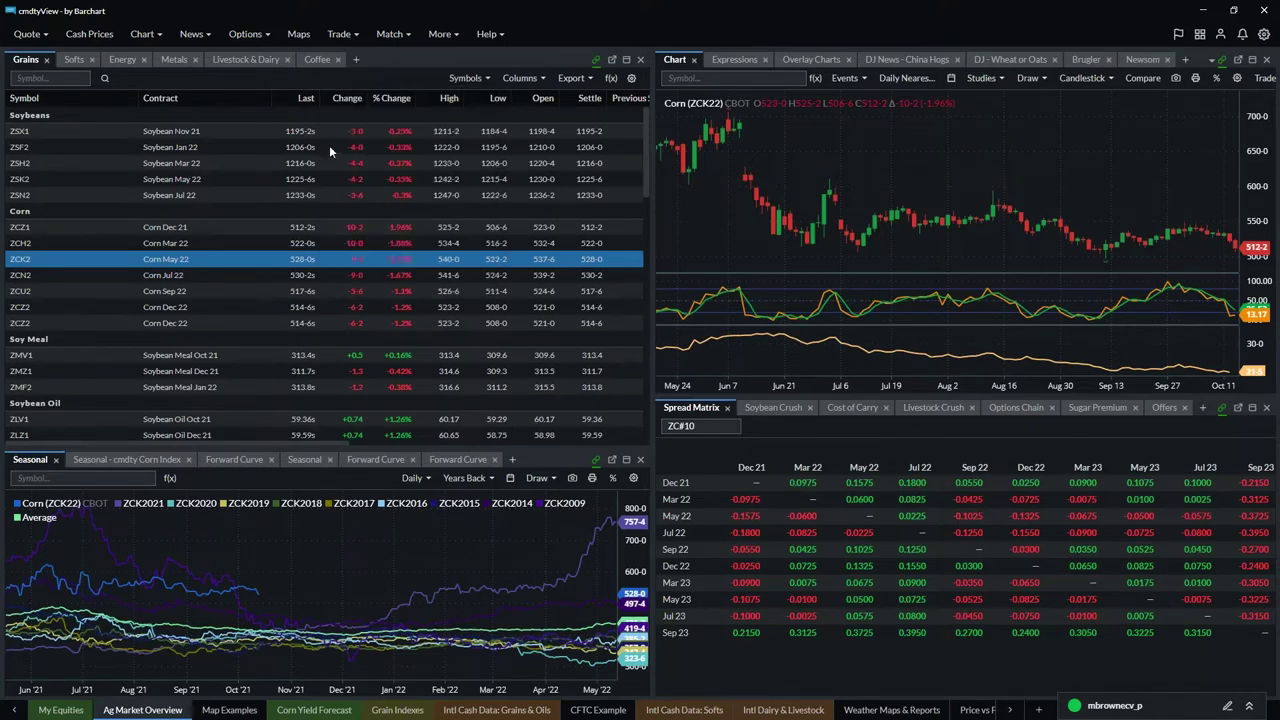
{"action": "left_click", "coordinate": [462, 79]}
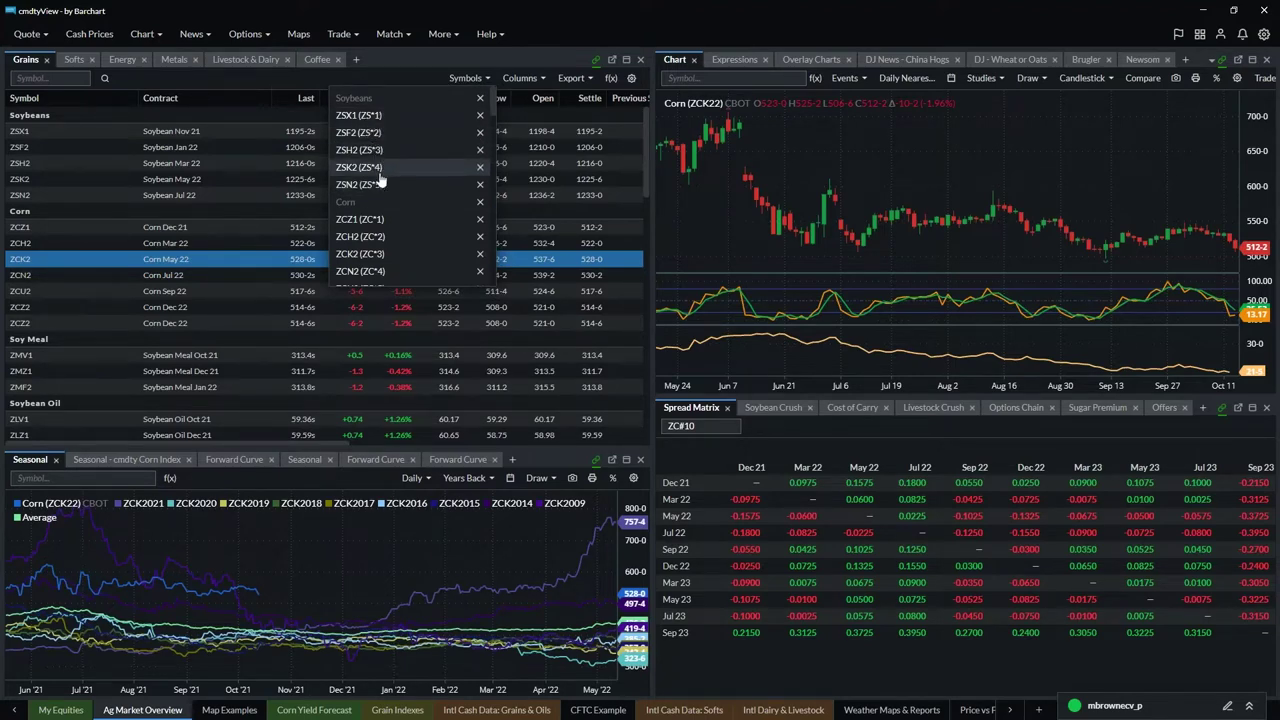
{"action": "left_click", "coordinate": [467, 84]}
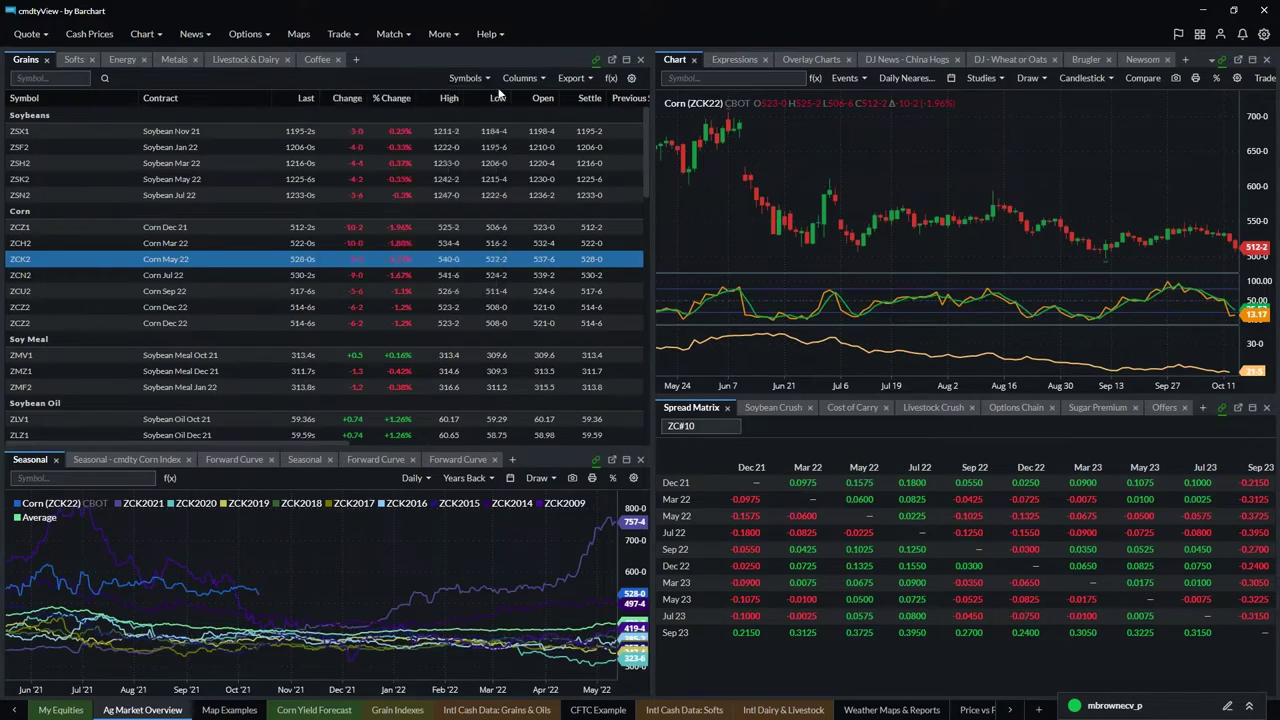
{"action": "left_click", "coordinate": [467, 86]}
{"action": "left_click", "coordinate": [467, 90]}
- Look over the Grains quote list's export formats, including Excel (Static), Excel (Dynamic RTD) and CSV
{"action": "left_click", "coordinate": [583, 84]}
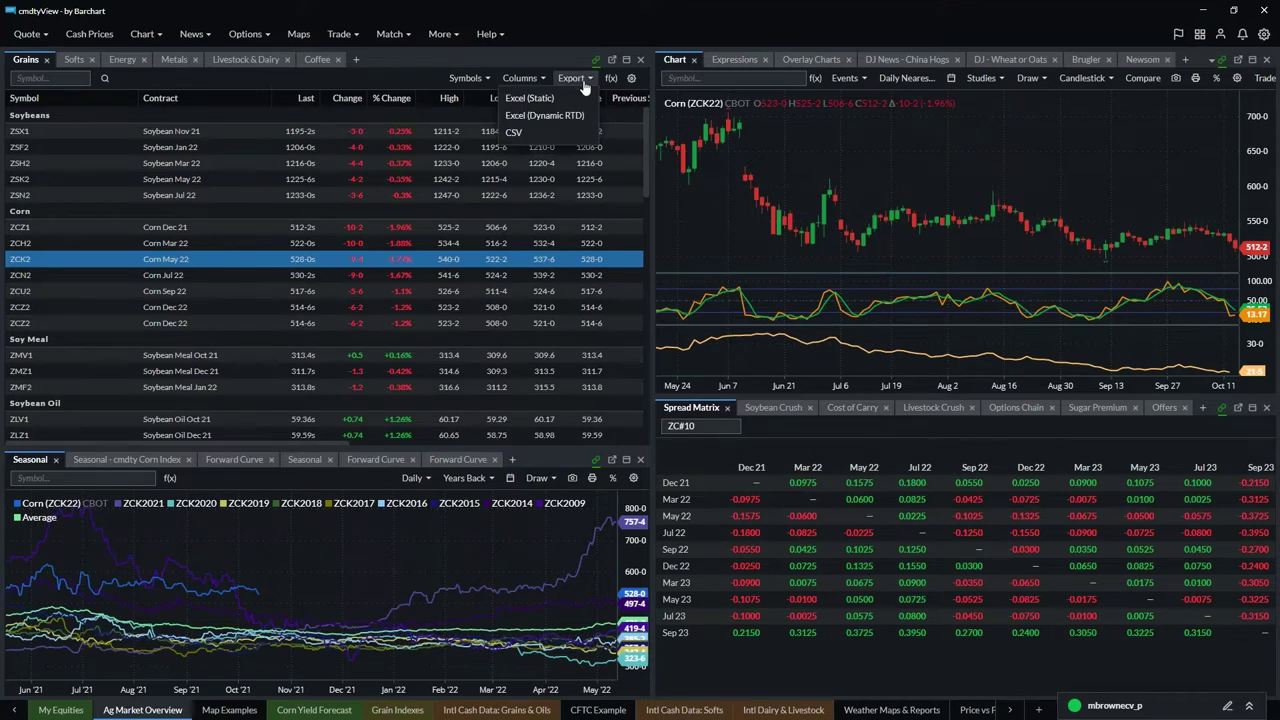
{"action": "left_click", "coordinate": [540, 122]}
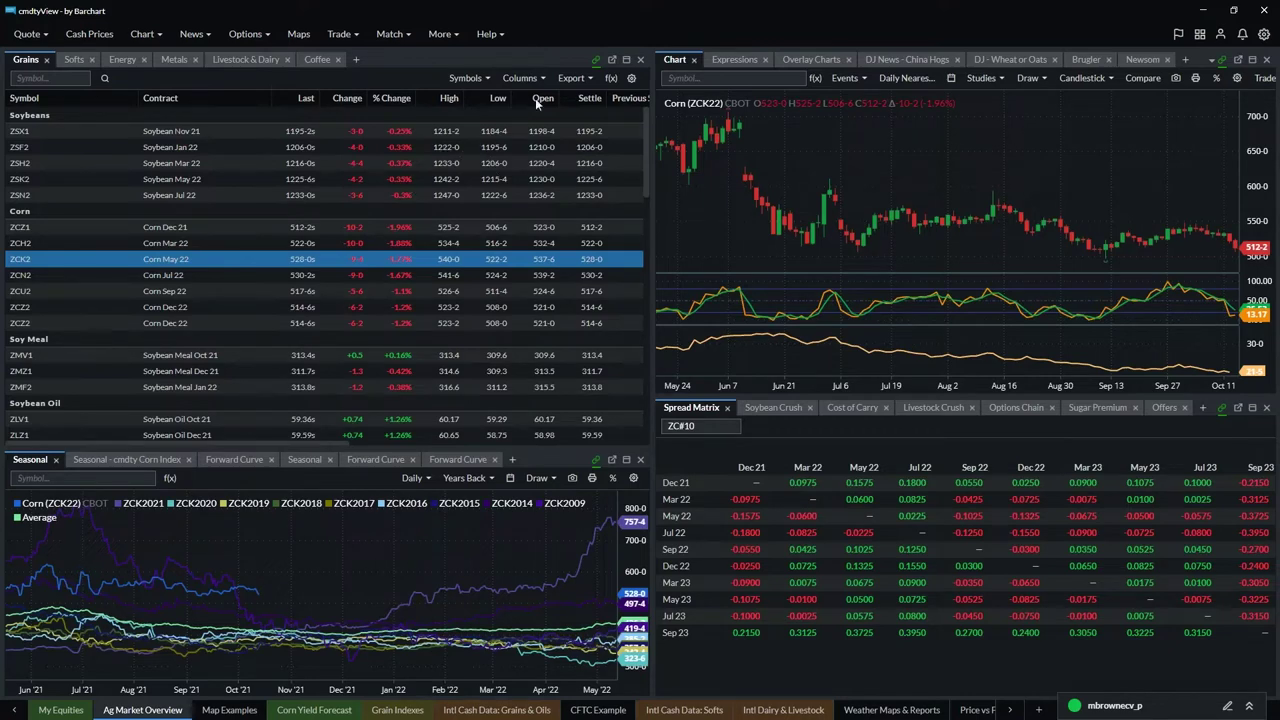
{"action": "left_click", "coordinate": [578, 78]}
{"action": "left_click", "coordinate": [578, 78]}
{"action": "left_click", "coordinate": [579, 80]}
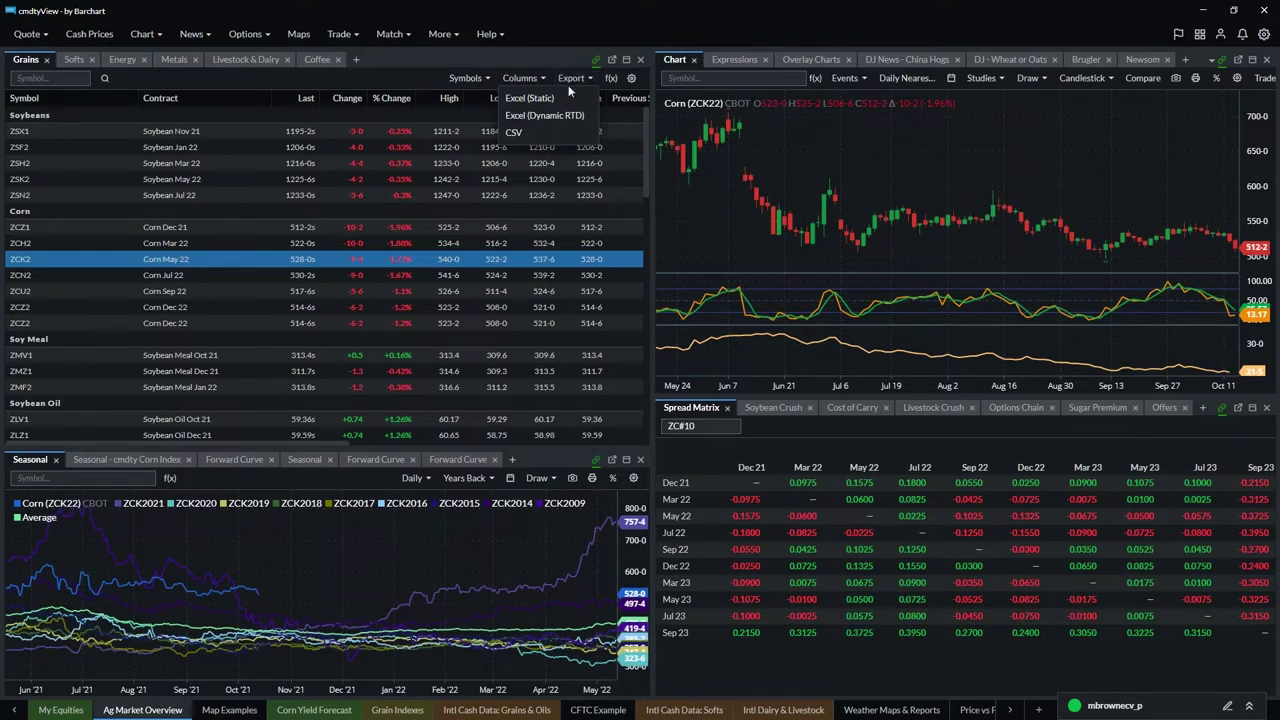
{"action": "left_click", "coordinate": [571, 79]}
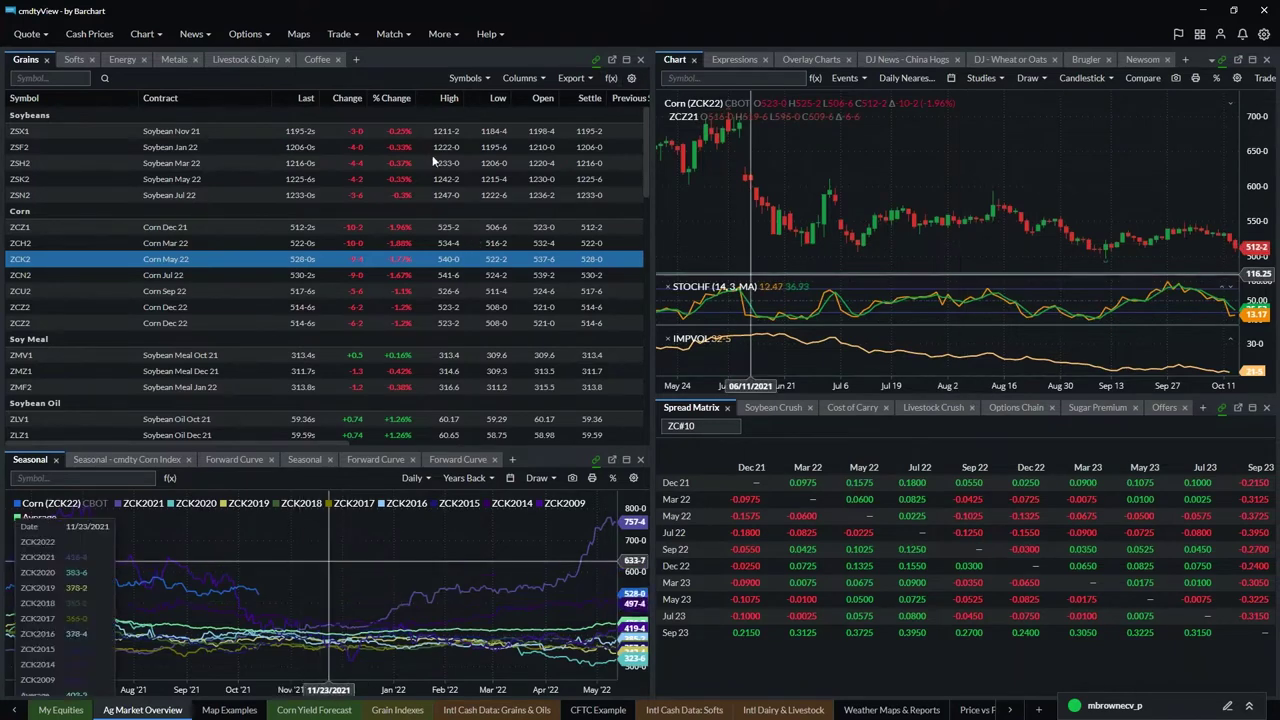
- Add the popular Soybeans Crush Spread expression to the Grains list, reviewing its formula -{ZS*1}+2.2*{ZM*1}+11*{ZL*1} before applying it
{"action": "left_click", "coordinate": [610, 78]}
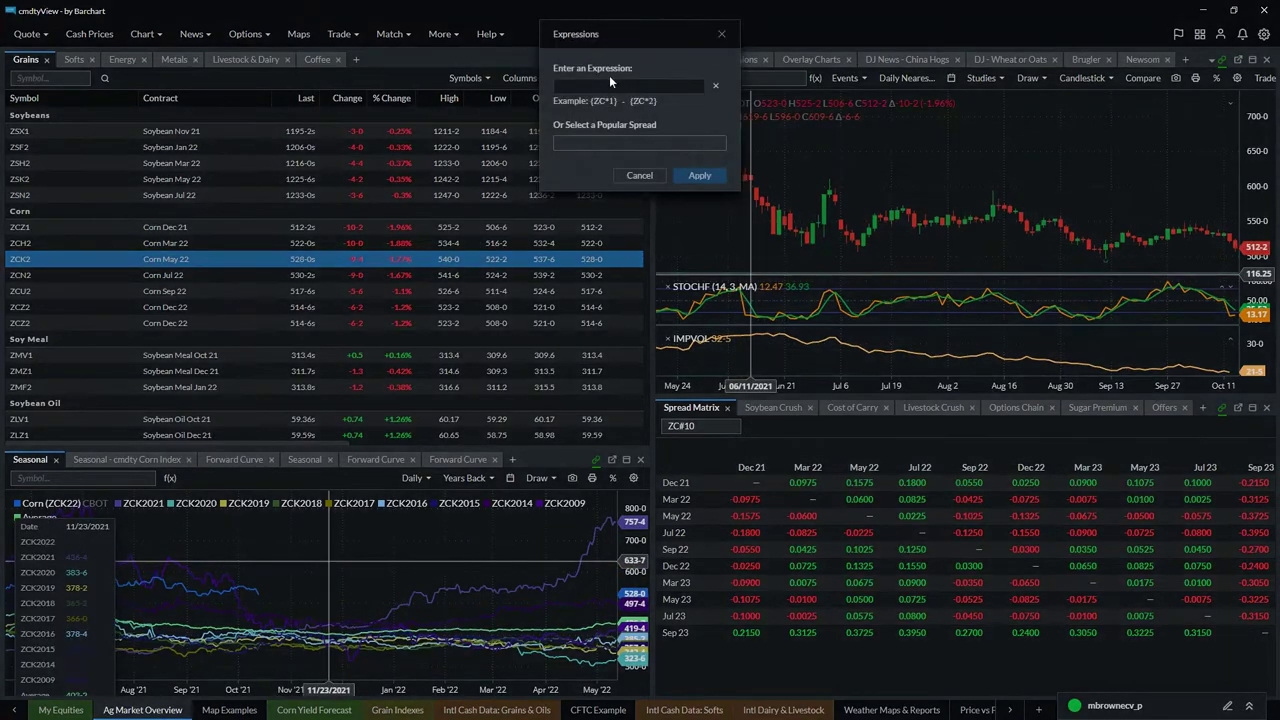
{"action": "left_click", "coordinate": [589, 141]}
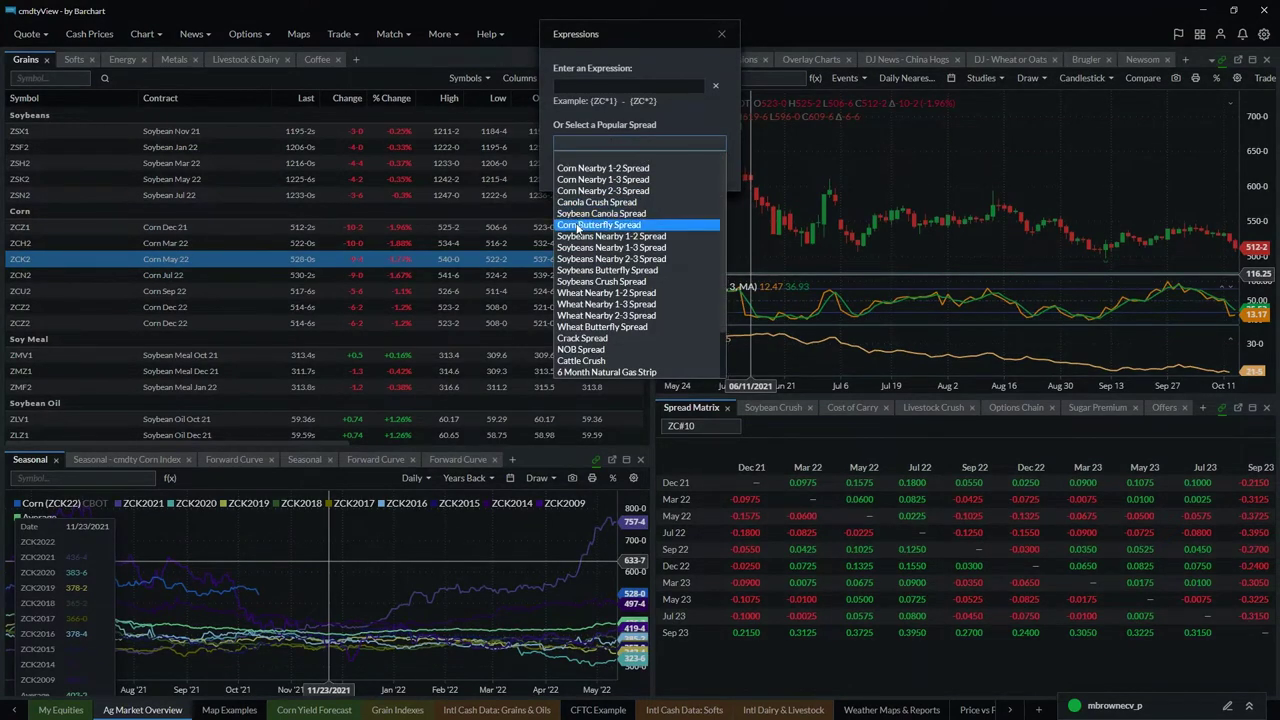
{"action": "left_click", "coordinate": [594, 283]}
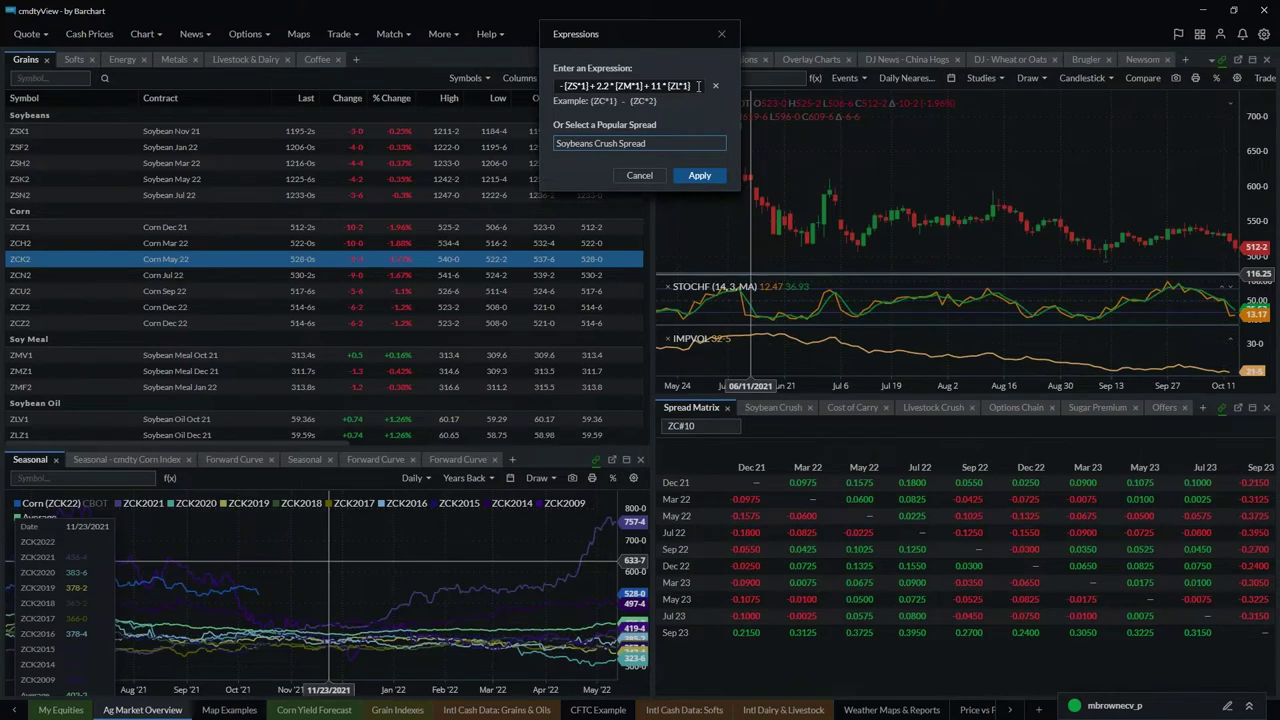
{"action": "key", "text": "Left"}
{"action": "key", "text": "Left"}
{"action": "key", "text": "Left"}
{"action": "key", "text": "Left"}
{"action": "key", "text": "Left"}
{"action": "key", "text": "Left"}
{"action": "key", "text": "Left"}
{"action": "key", "text": "Left"}
{"action": "key", "text": "Left"}
{"action": "key", "text": "Left"}
{"action": "key", "text": "Left"}
{"action": "key", "text": "Left"}
{"action": "key", "text": "Left"}
{"action": "key", "text": "Left"}
{"action": "key", "text": "Left"}
{"action": "key", "text": "Left"}
{"action": "key", "text": "Left"}
{"action": "key", "text": "Left"}
{"action": "key", "text": "Left"}
{"action": "key", "text": "Left"}
{"action": "left_click", "coordinate": [703, 177]}
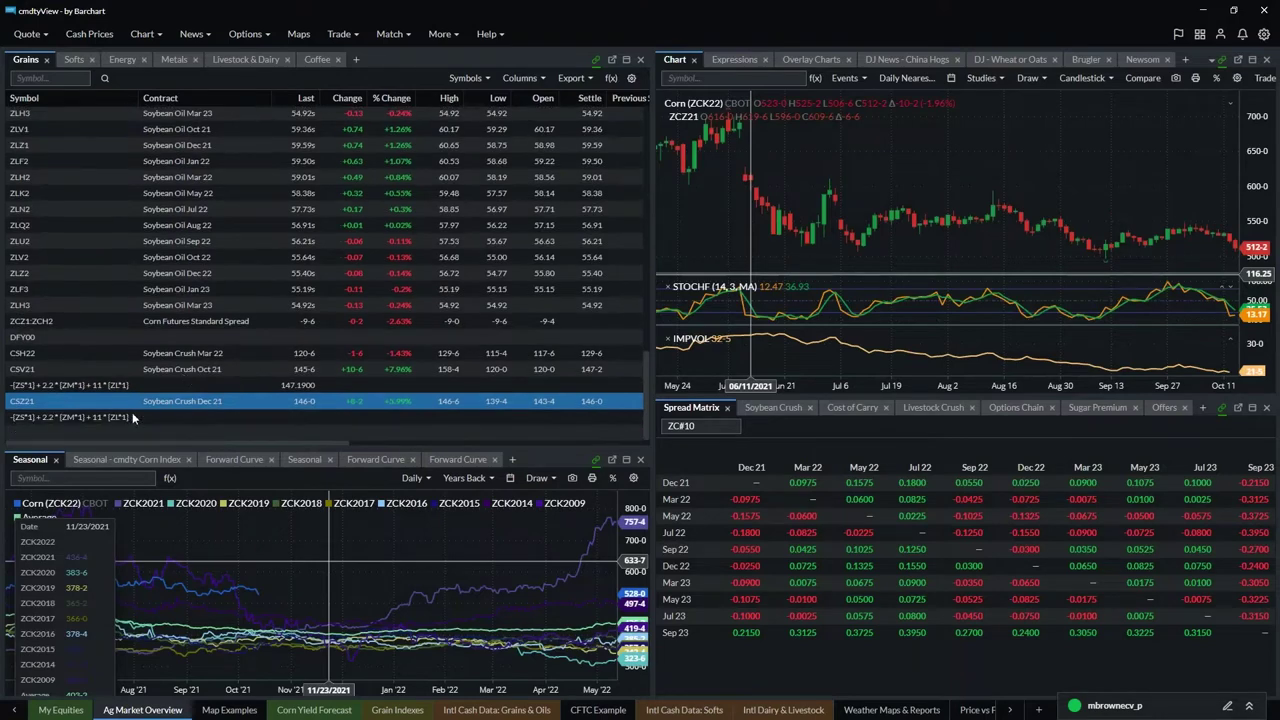
- Load the newly added crush expression in the linked charts, delete its duplicate row, and select the existing matching expression row
{"action": "left_click", "coordinate": [70, 416]}
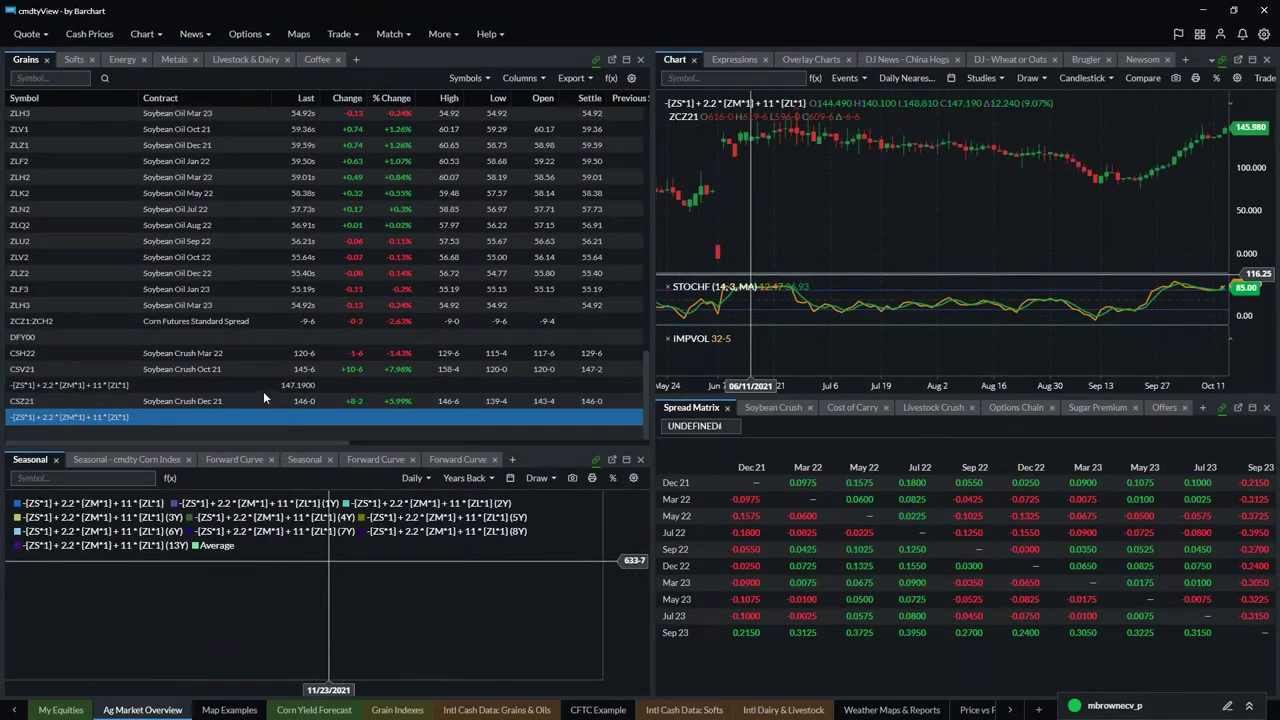
{"action": "right_click", "coordinate": [68, 421]}
{"action": "mouse_move", "coordinate": [127, 448]}
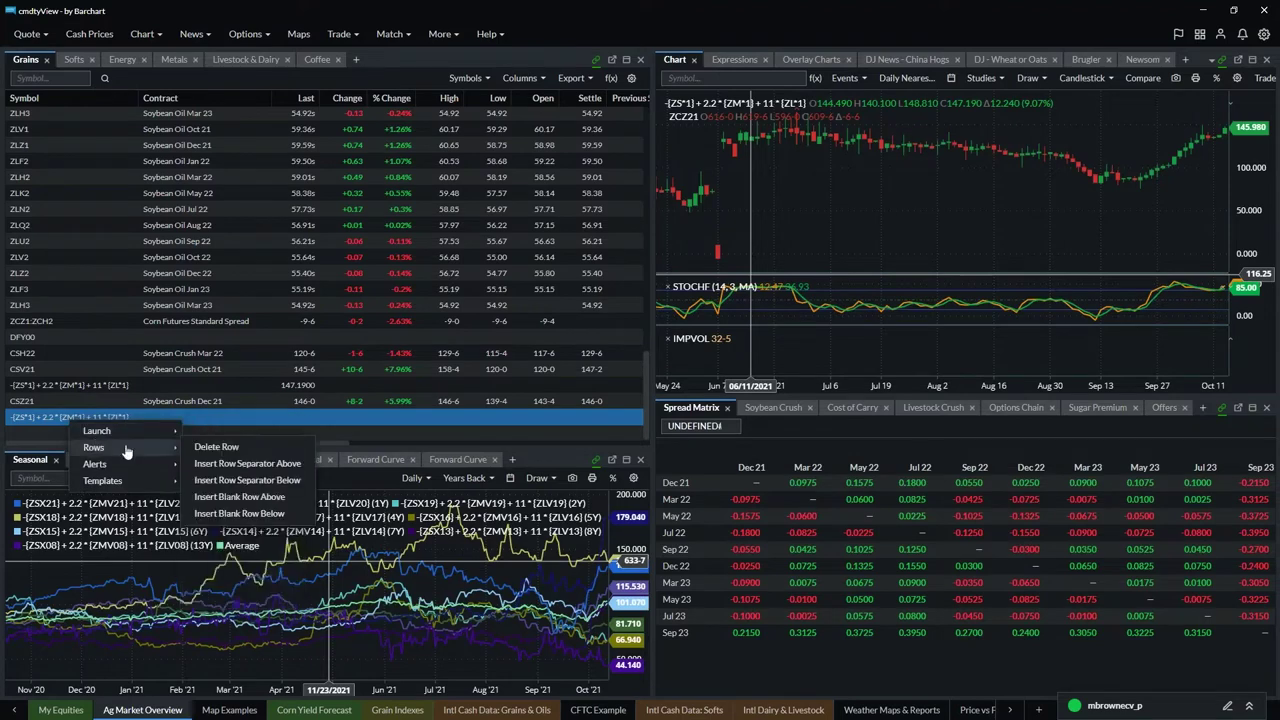
{"action": "left_click", "coordinate": [206, 449]}
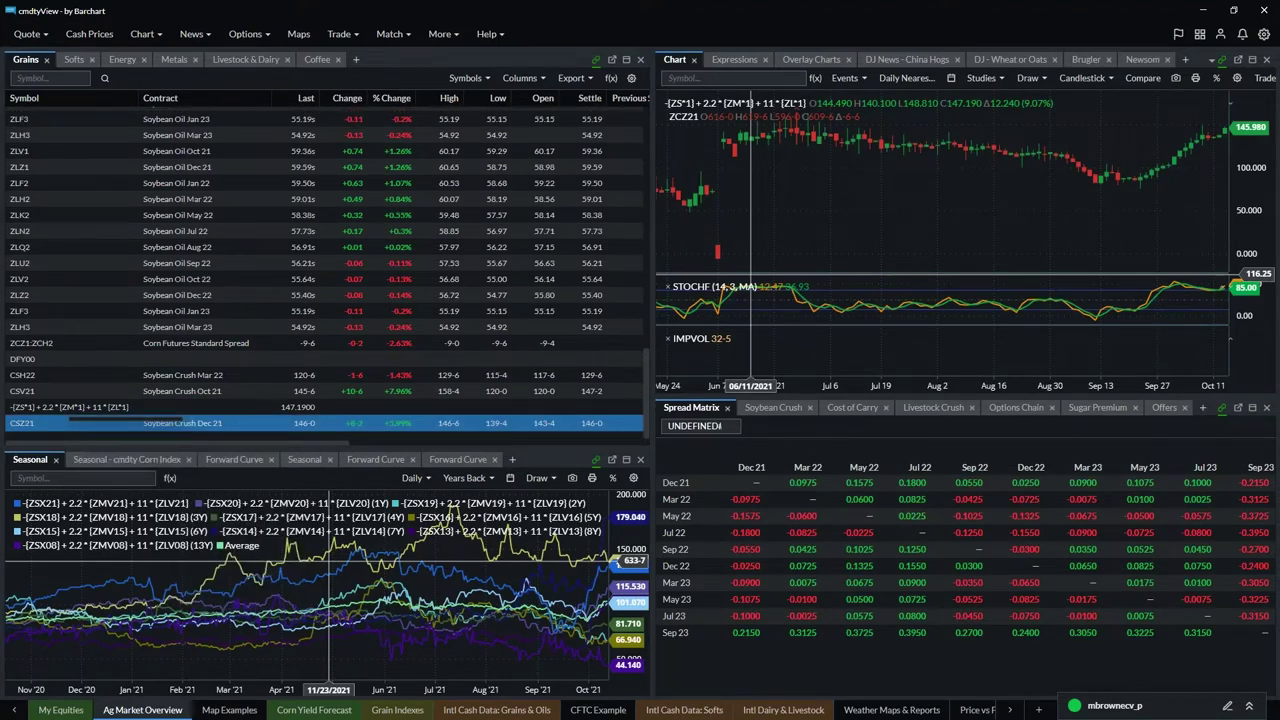
{"action": "left_click", "coordinate": [68, 408]}
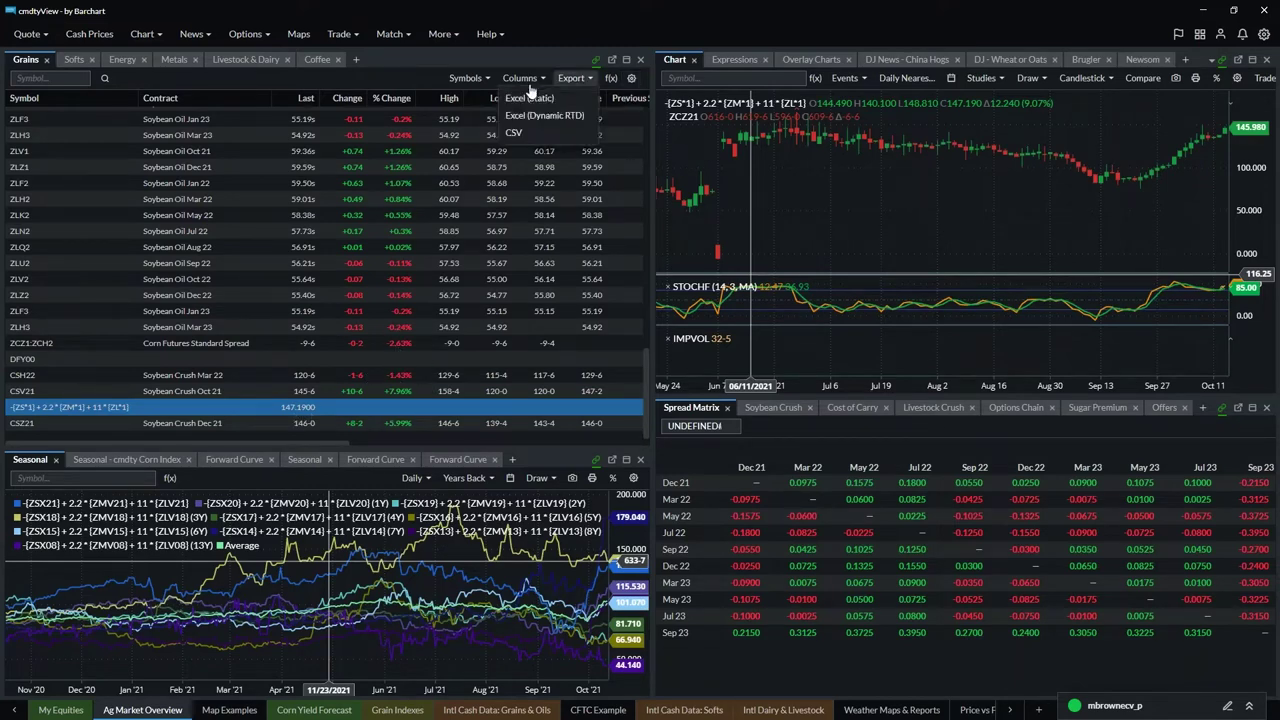
- Try the Background and Row Text heat maps in the Grains list's display settings, and save with Change & %Change selected
{"action": "left_click", "coordinate": [630, 80]}
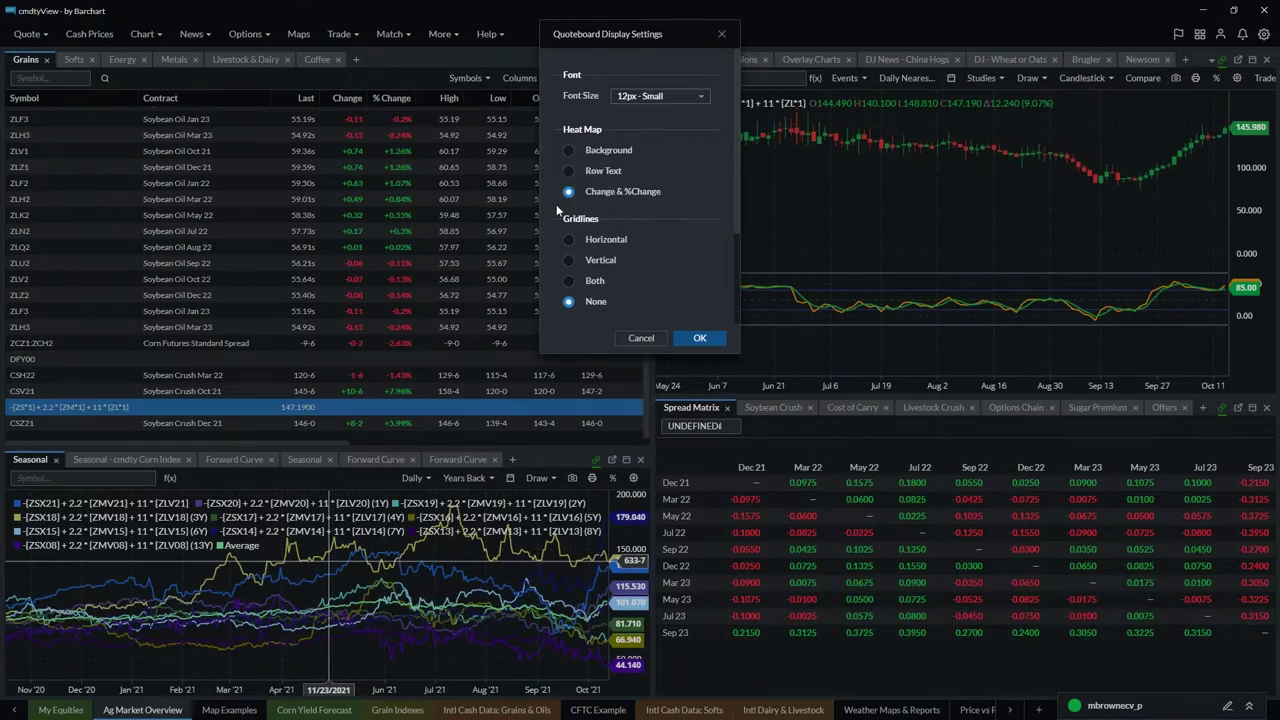
{"action": "scroll", "coordinate": [592, 257], "scroll_direction": "down", "scroll_amount": 3}
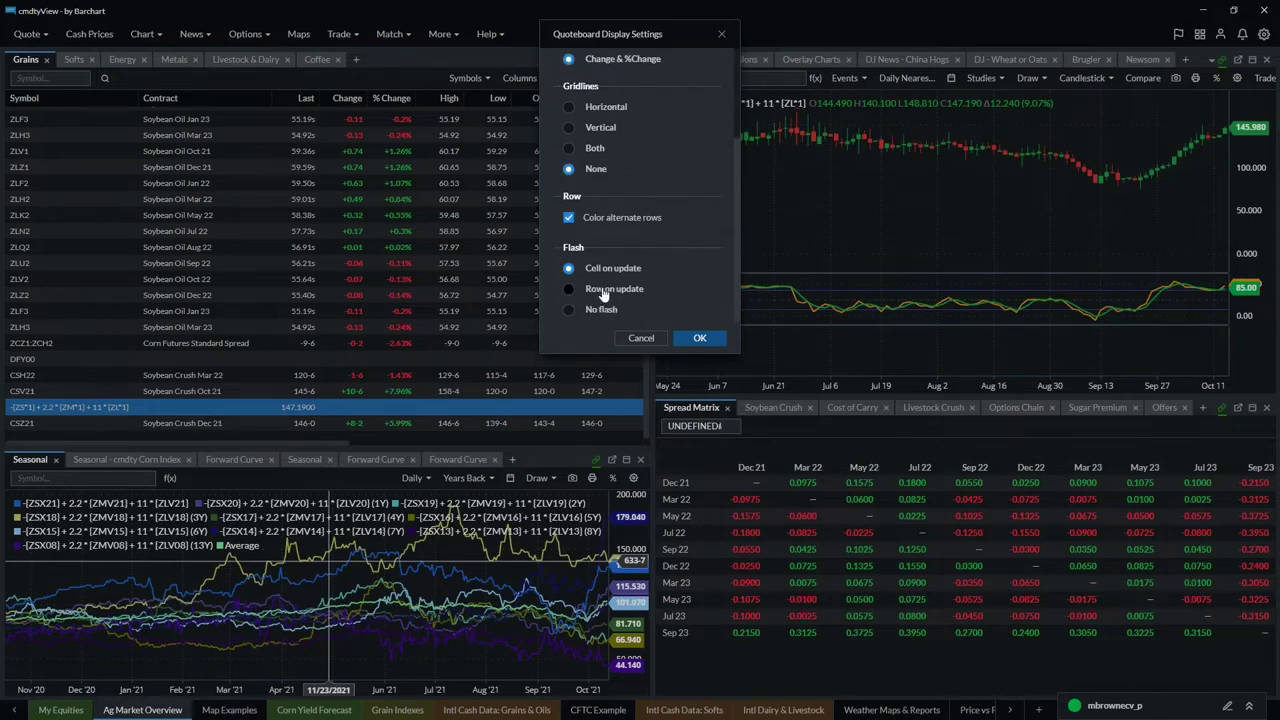
{"action": "scroll", "coordinate": [603, 293], "scroll_direction": "up", "scroll_amount": 5}
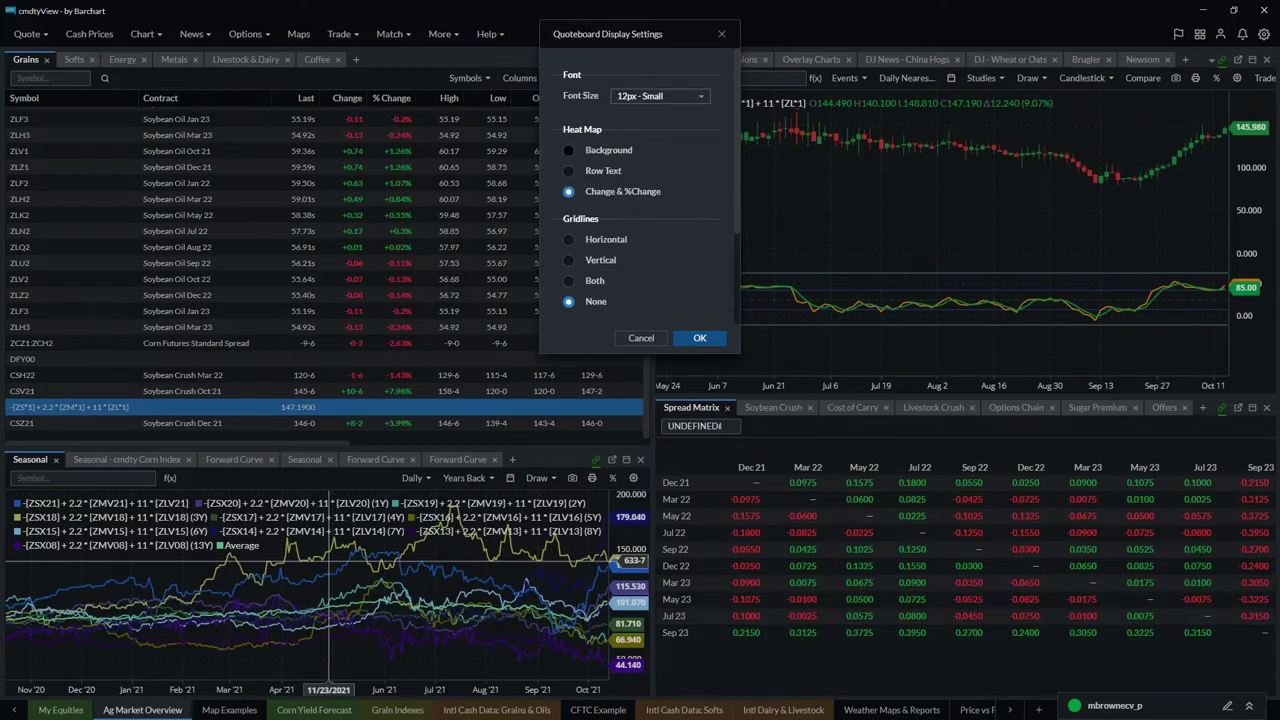
{"action": "left_click", "coordinate": [568, 151]}
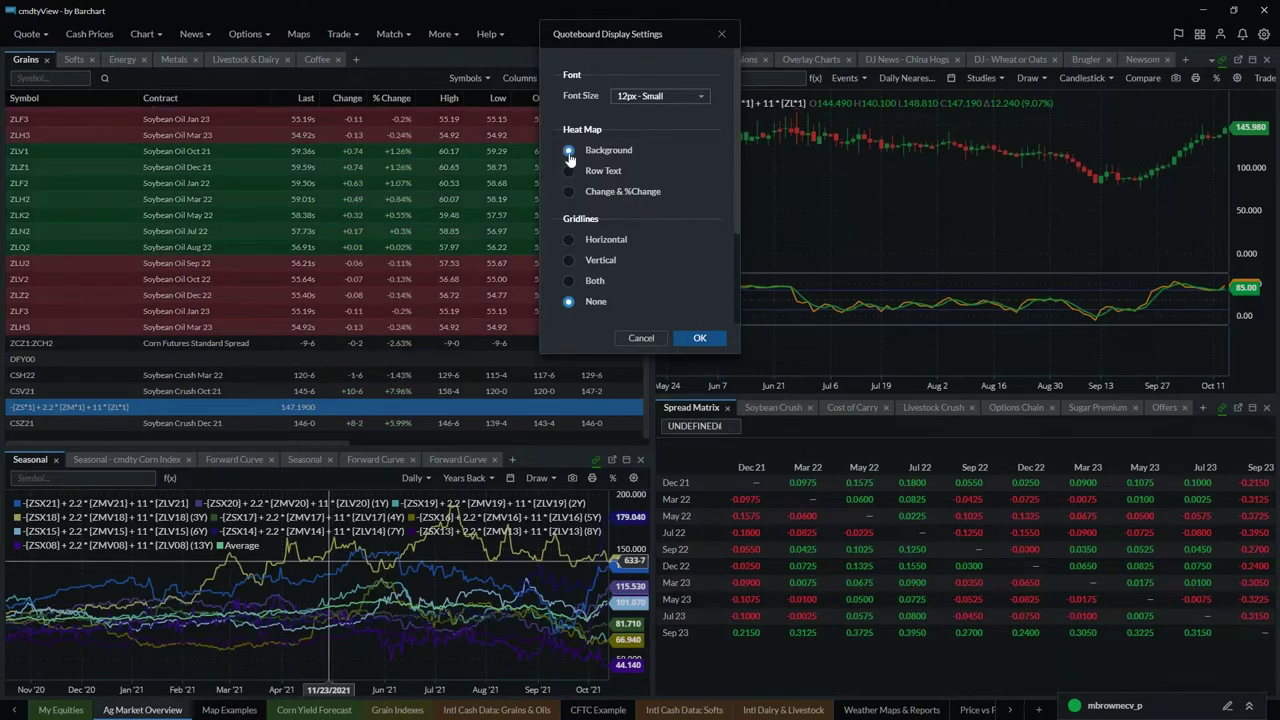
{"action": "left_click", "coordinate": [569, 172]}
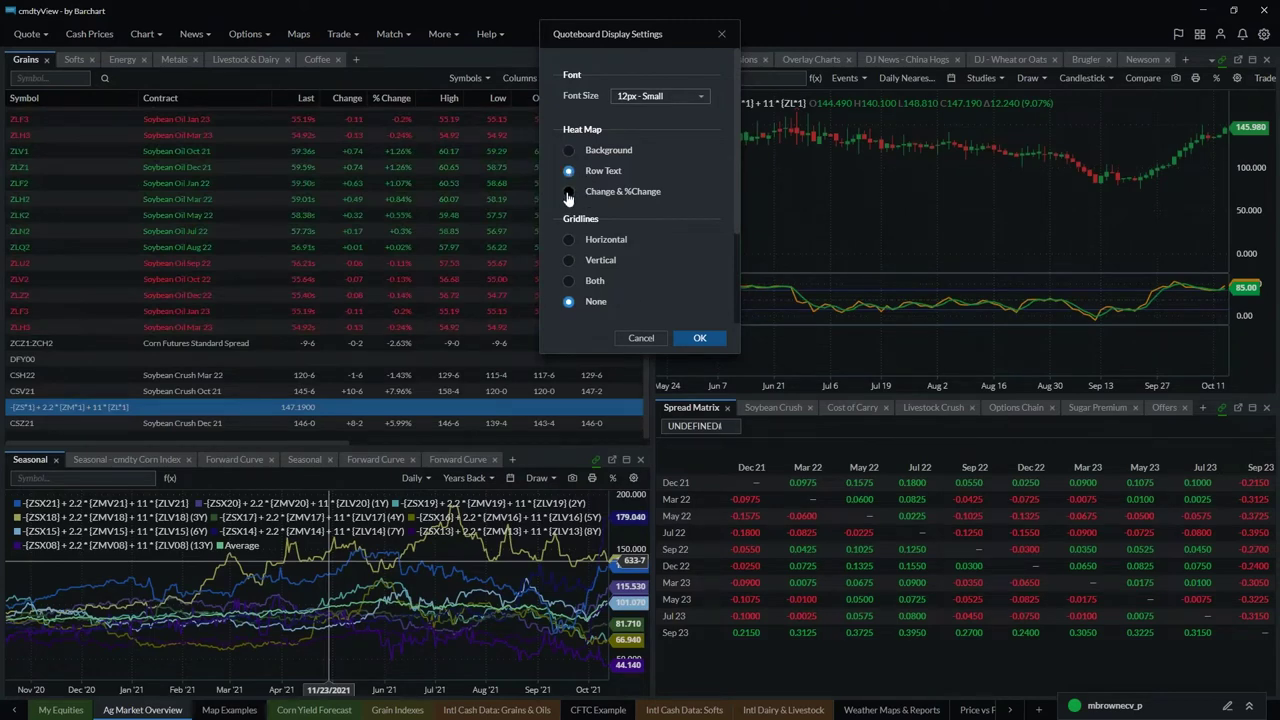
{"action": "left_click", "coordinate": [568, 193]}
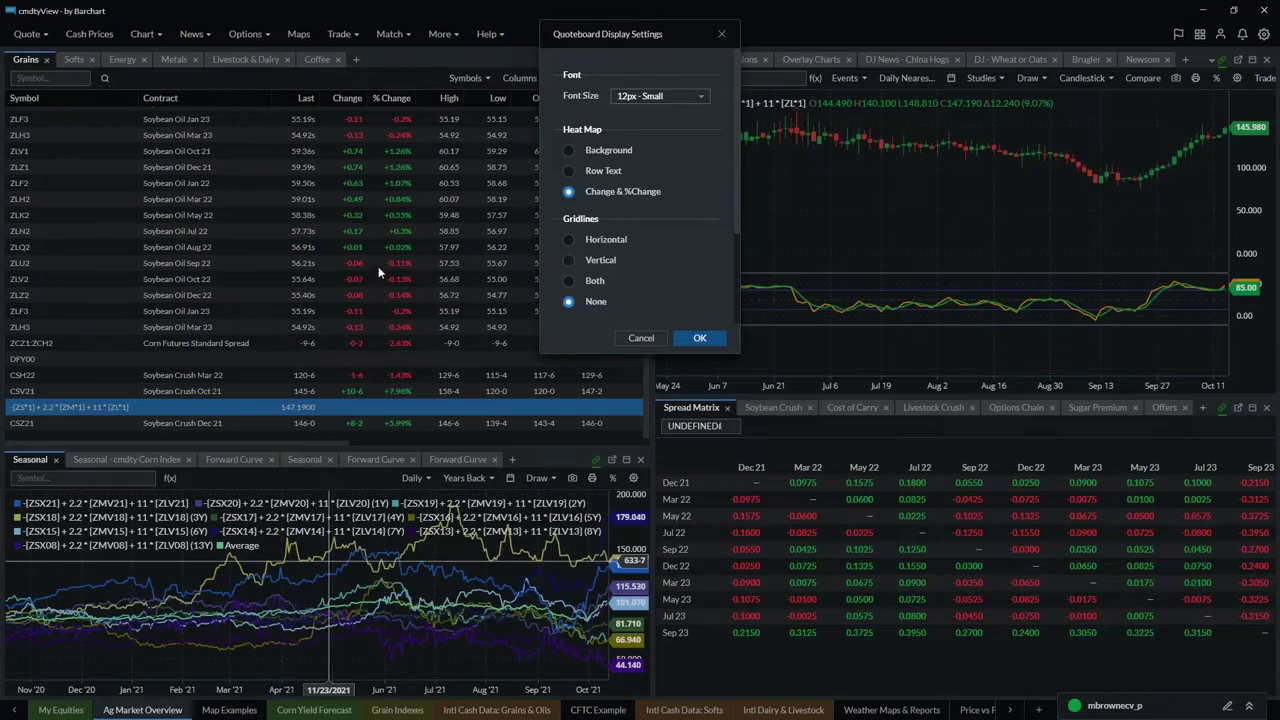
{"action": "left_click", "coordinate": [697, 339]}
- Load the Soybean Nov 21 contract (ZSX1) from the start of the Grains list into the linked charts
{"action": "scroll", "coordinate": [519, 237], "scroll_direction": "up", "scroll_amount": 2}
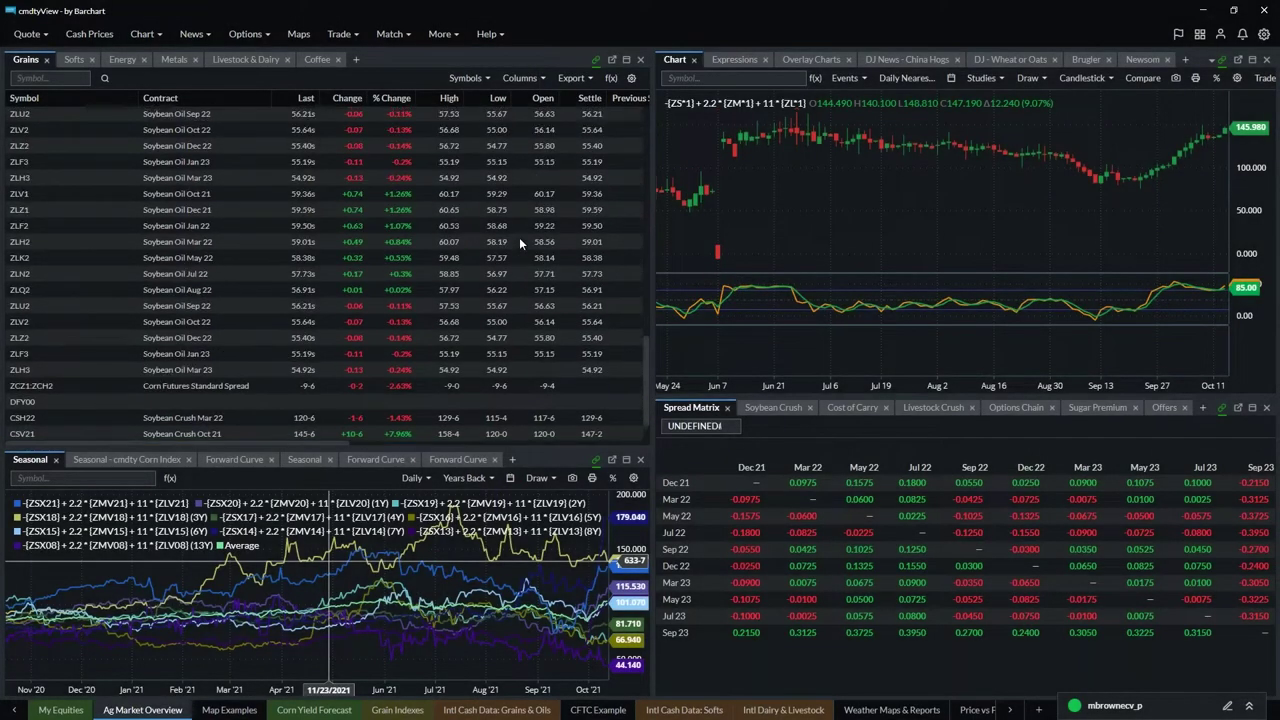
{"action": "scroll", "coordinate": [76, 150], "scroll_direction": "up", "scroll_amount": 10}
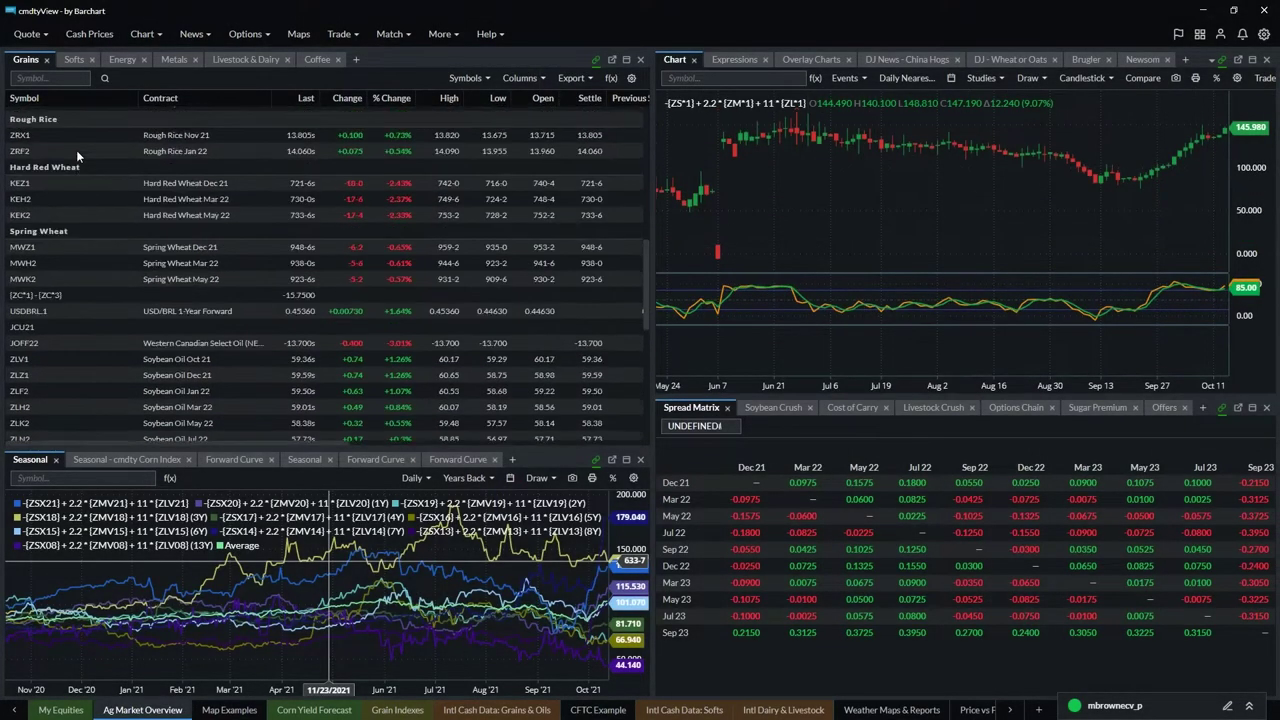
{"action": "scroll", "coordinate": [76, 150], "scroll_direction": "up", "scroll_amount": 3}
{"action": "left_click", "coordinate": [57, 131]}
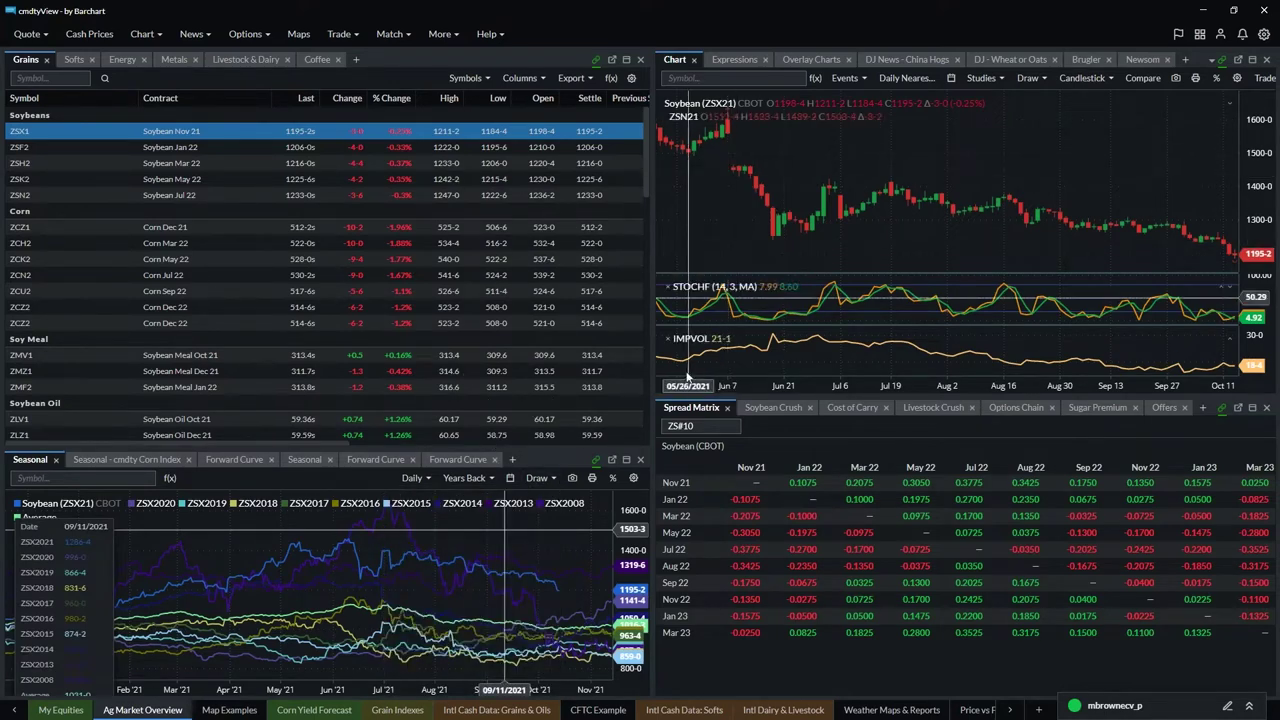
- Assign the Green link group to the Grains list, Spread Matrix and Seasonal chart, and check the main chart's link setting
{"action": "left_click", "coordinate": [596, 60]}
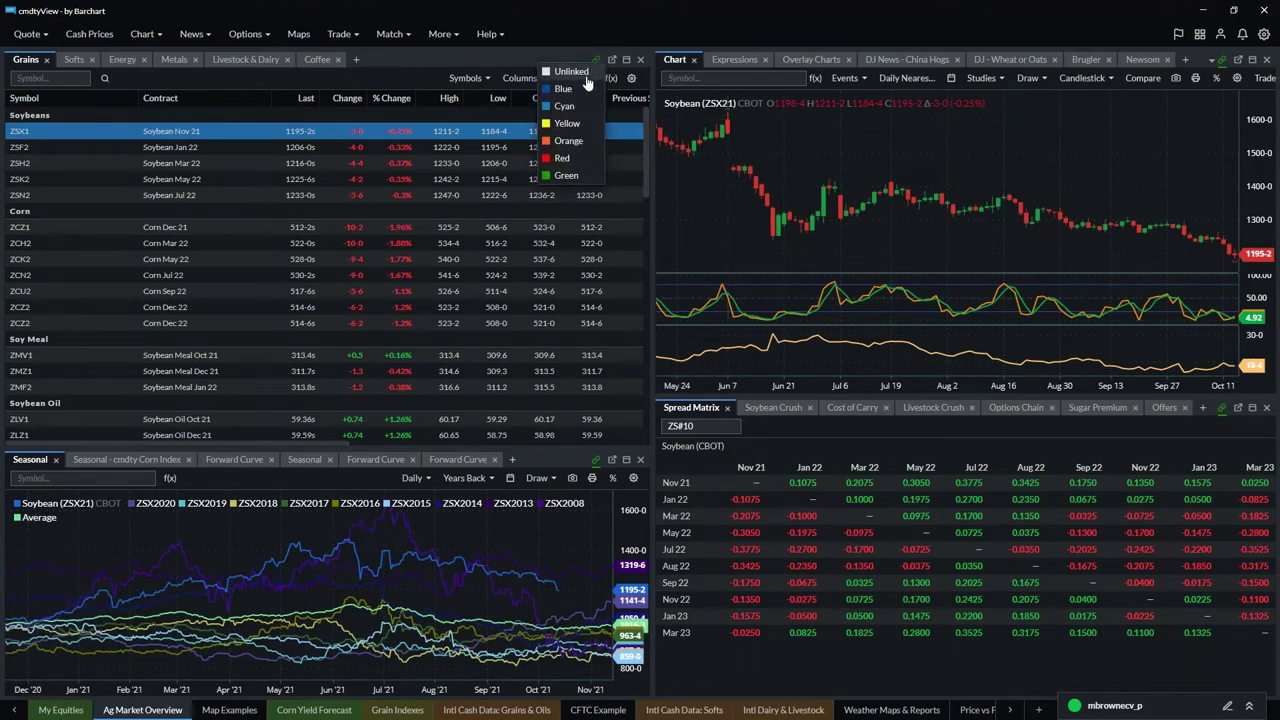
{"action": "left_click", "coordinate": [558, 176]}
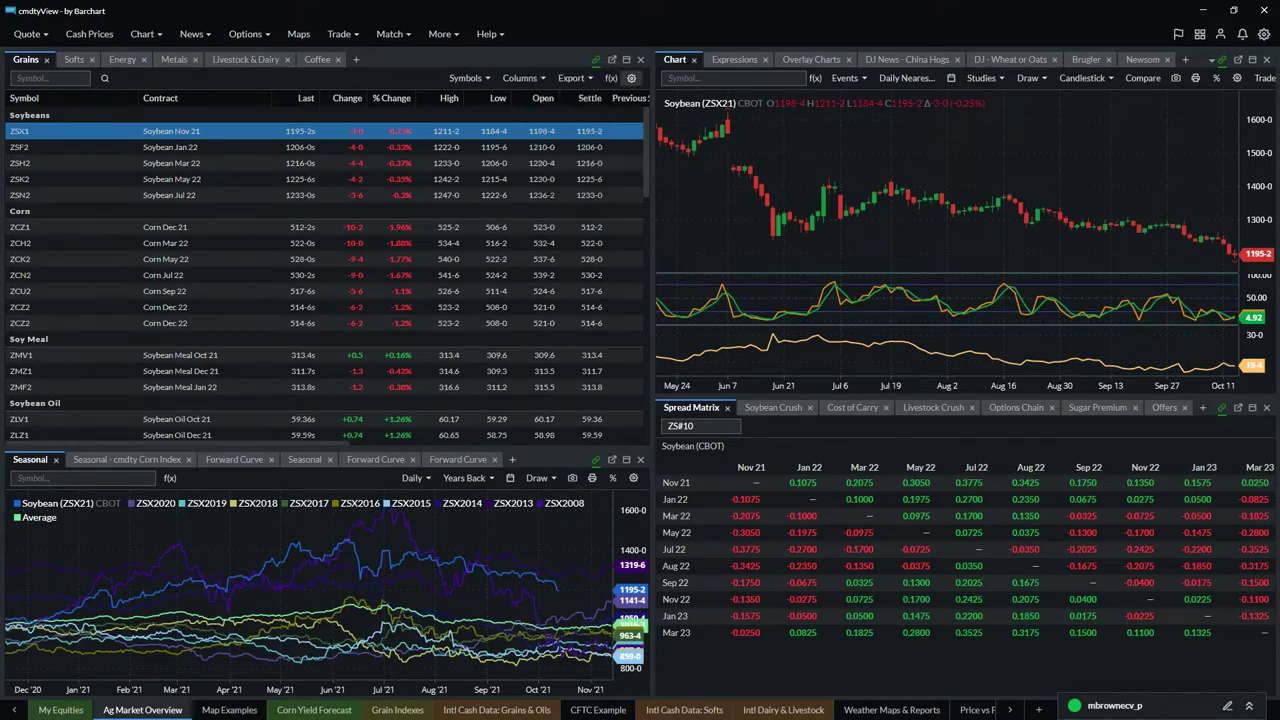
{"action": "left_click", "coordinate": [1223, 60]}
{"action": "left_click", "coordinate": [1222, 408]}
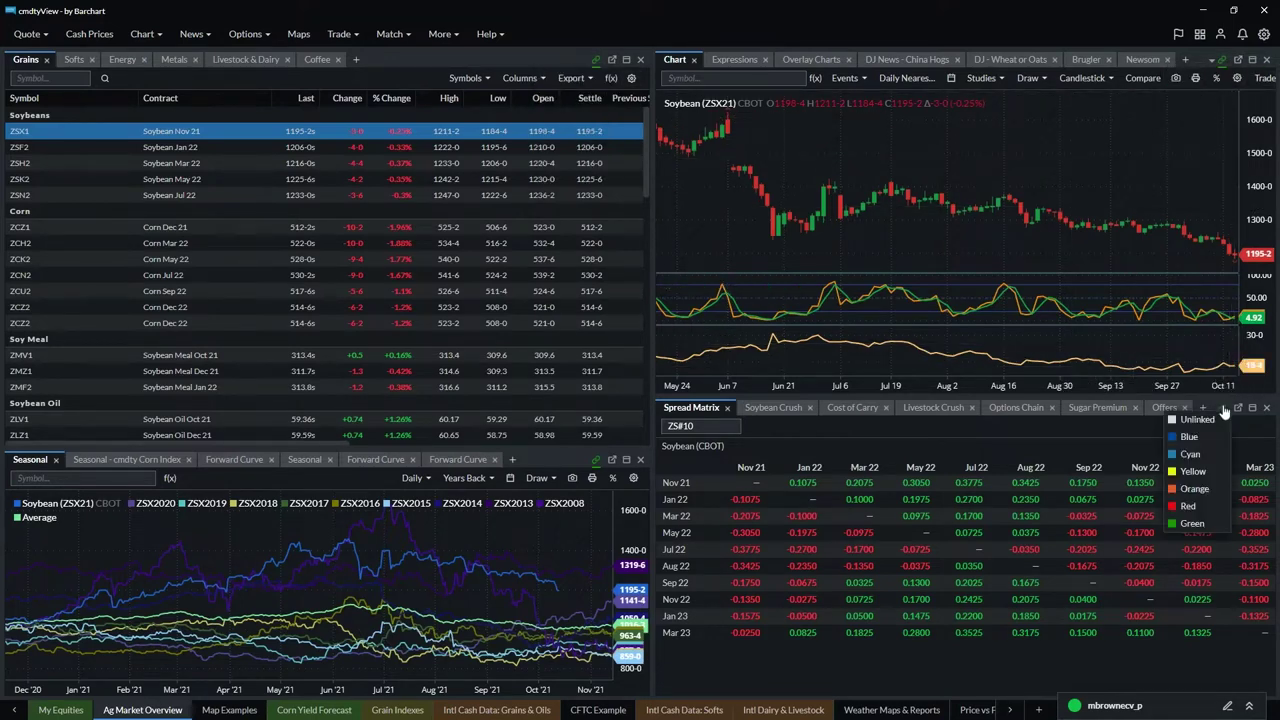
{"action": "left_click", "coordinate": [1191, 523]}
{"action": "left_click", "coordinate": [596, 459]}
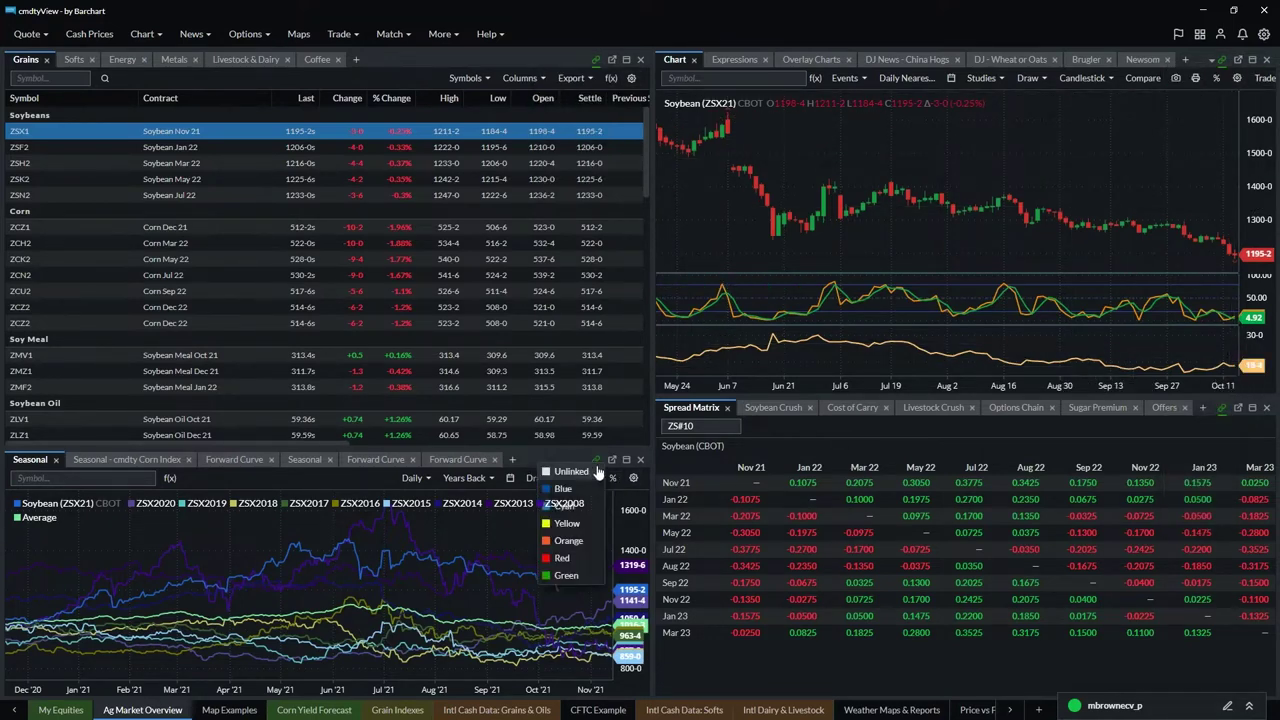
{"action": "left_click", "coordinate": [575, 574]}
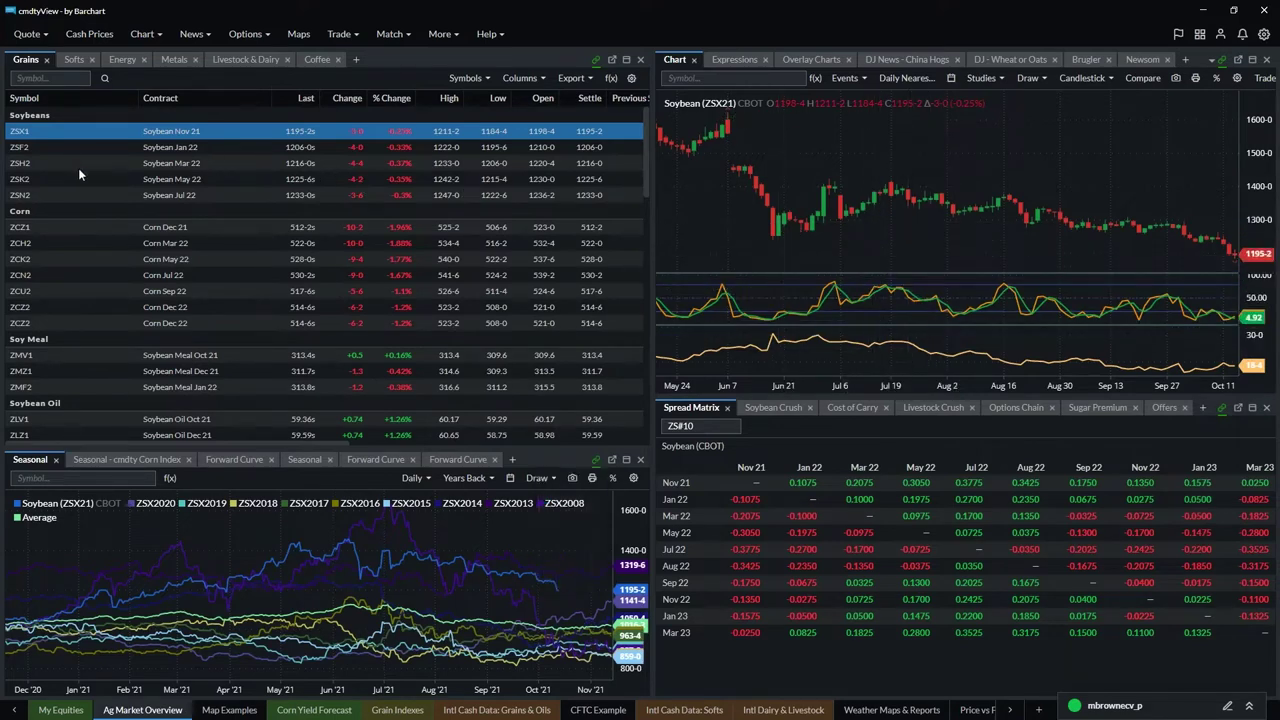
- Load Corn Dec 21 (ZCZ1) in the linked panels, check its Options Chain and link colours, and return to the Spread Matrix
{"action": "left_click", "coordinate": [20, 229]}
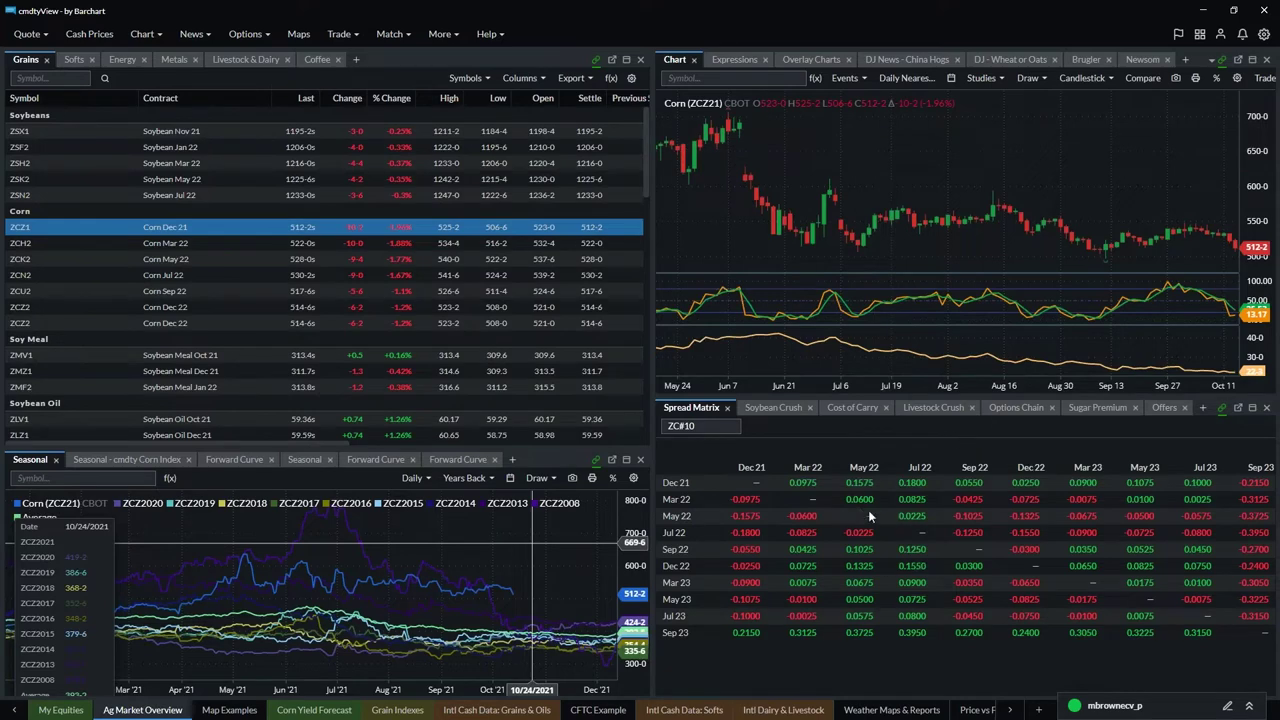
{"action": "left_click", "coordinate": [1020, 410]}
{"action": "left_click", "coordinate": [1222, 410]}
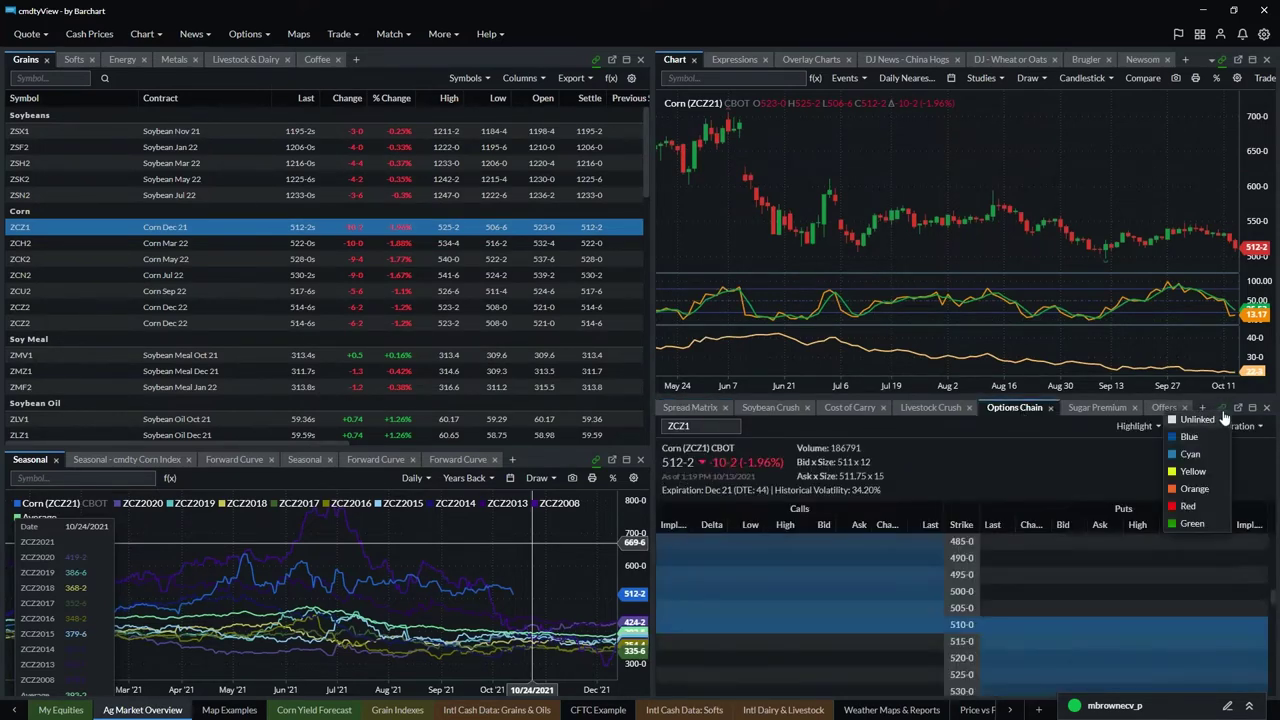
{"action": "left_click", "coordinate": [1218, 420]}
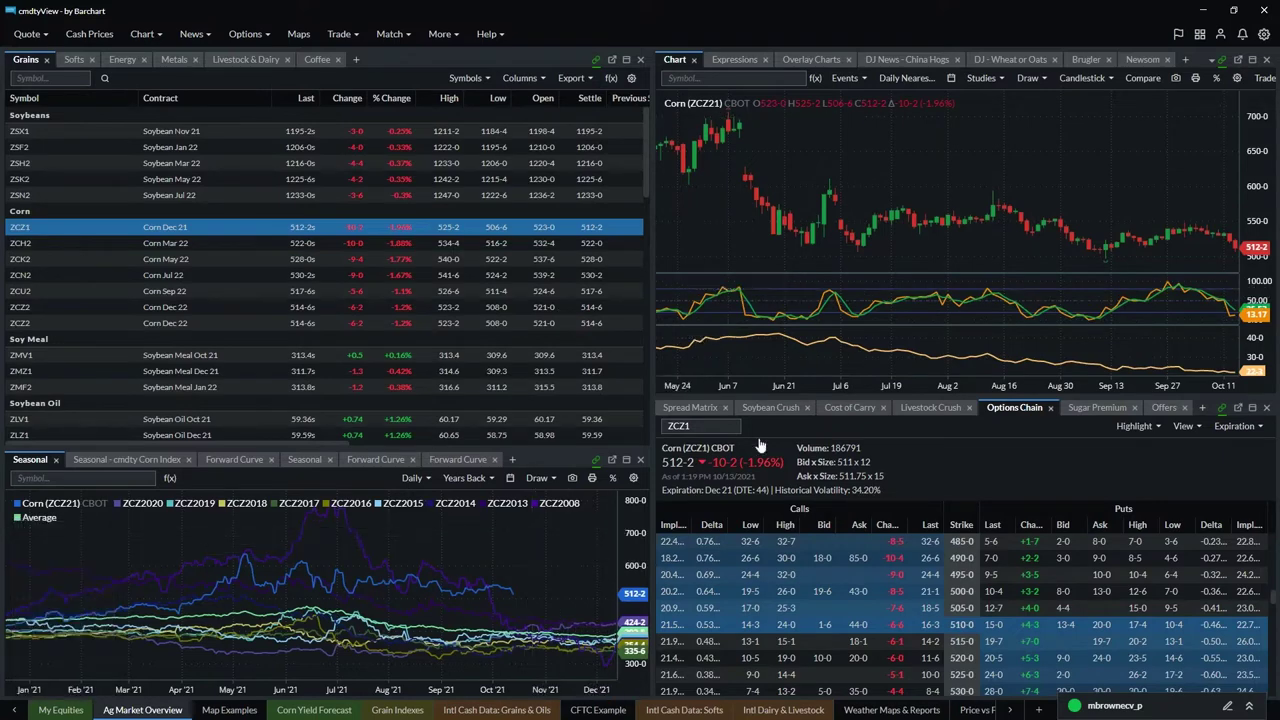
{"action": "left_click", "coordinate": [689, 408]}
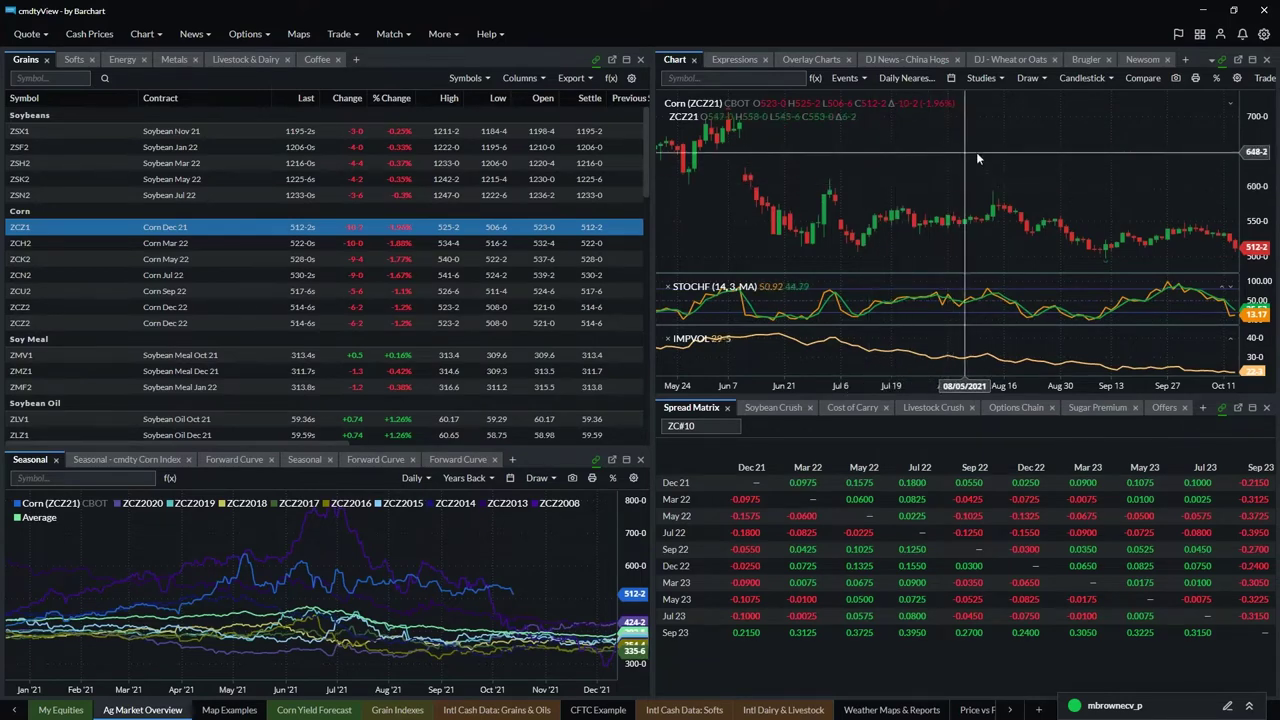
- Browse the available chart studies and add the Bollinger Bands overlay to the Corn Dec 21 chart
{"action": "left_click", "coordinate": [981, 78]}
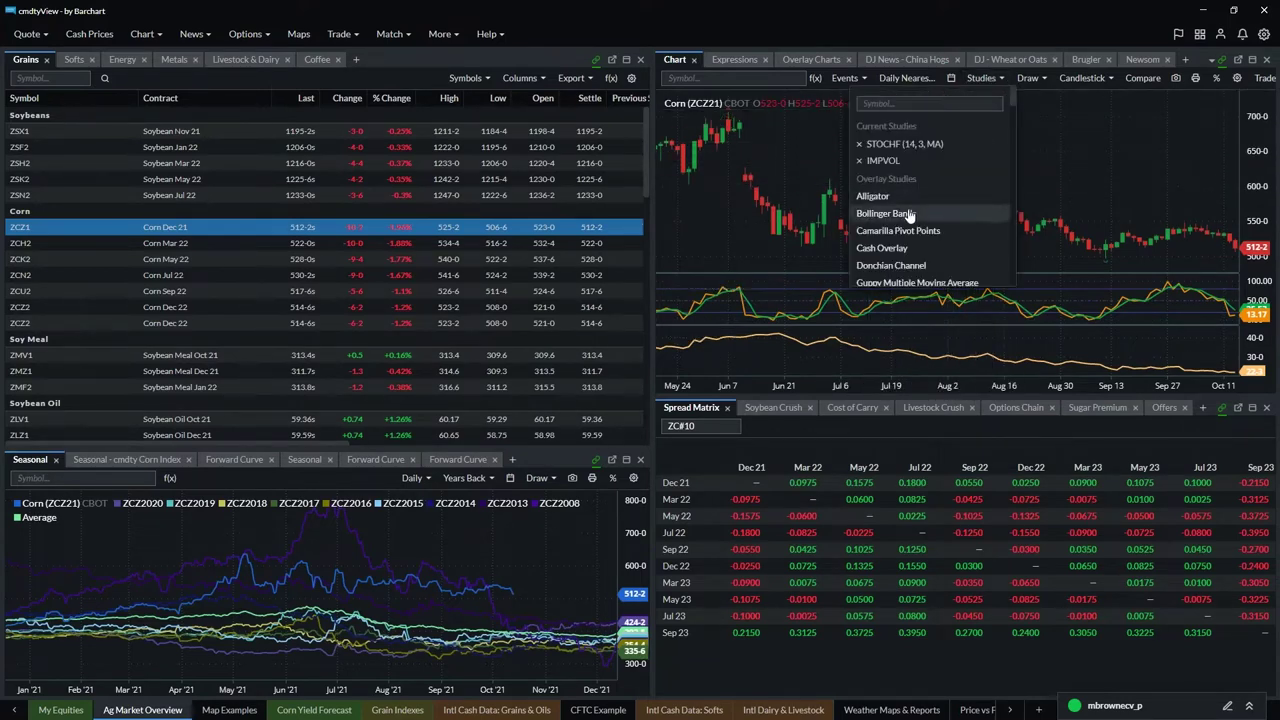
{"action": "scroll", "coordinate": [905, 212], "scroll_direction": "down", "scroll_amount": 2}
{"action": "scroll", "coordinate": [908, 215], "scroll_direction": "down", "scroll_amount": 10}
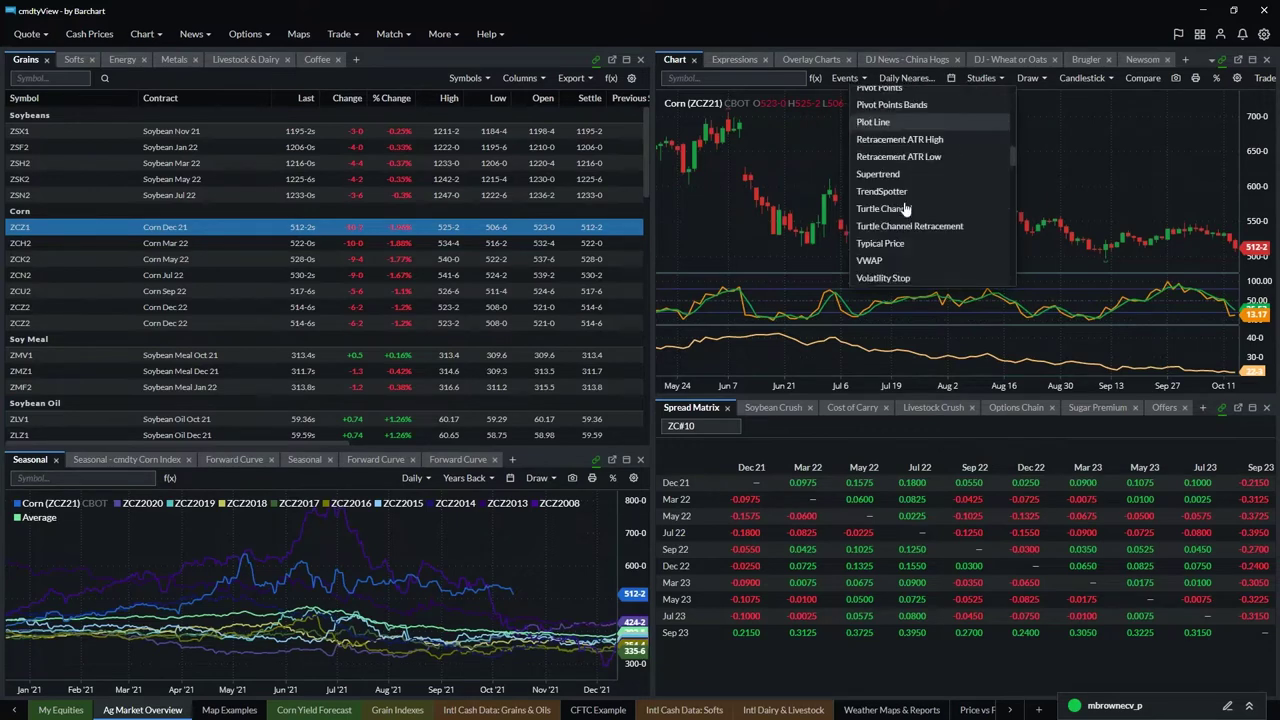
{"action": "scroll", "coordinate": [905, 205], "scroll_direction": "down", "scroll_amount": 15}
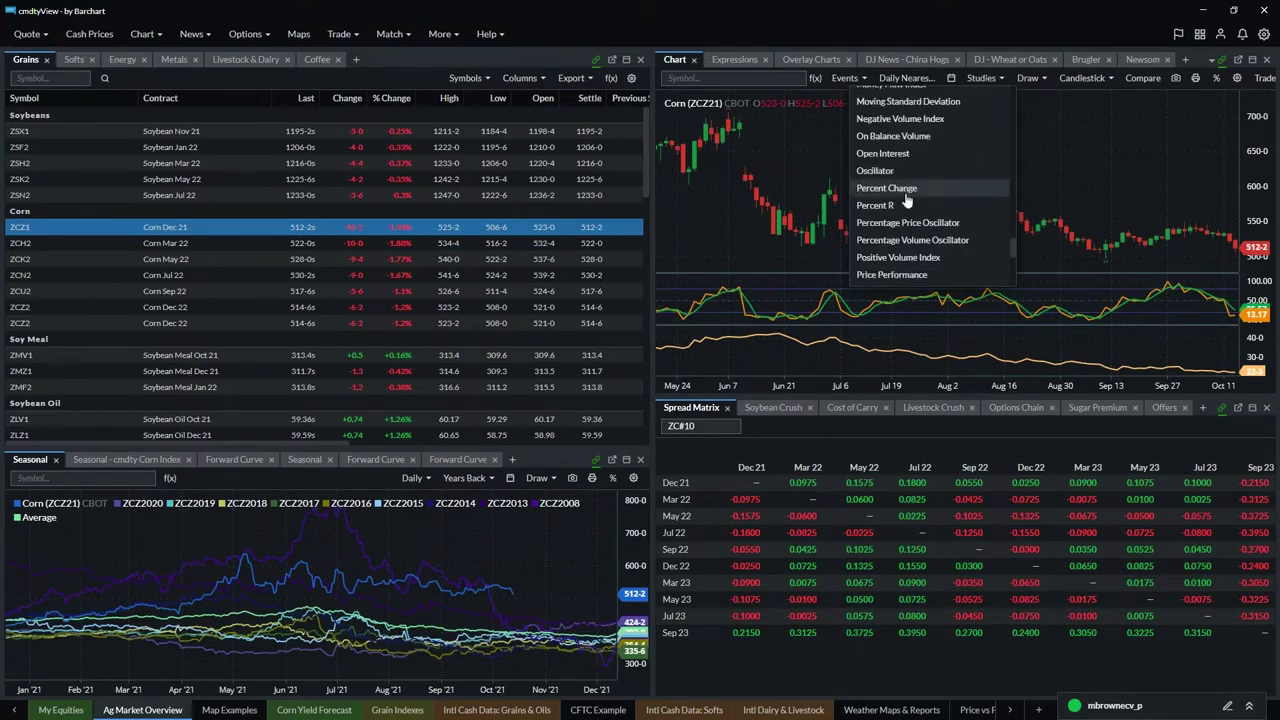
{"action": "scroll", "coordinate": [906, 201], "scroll_direction": "up", "scroll_amount": 10}
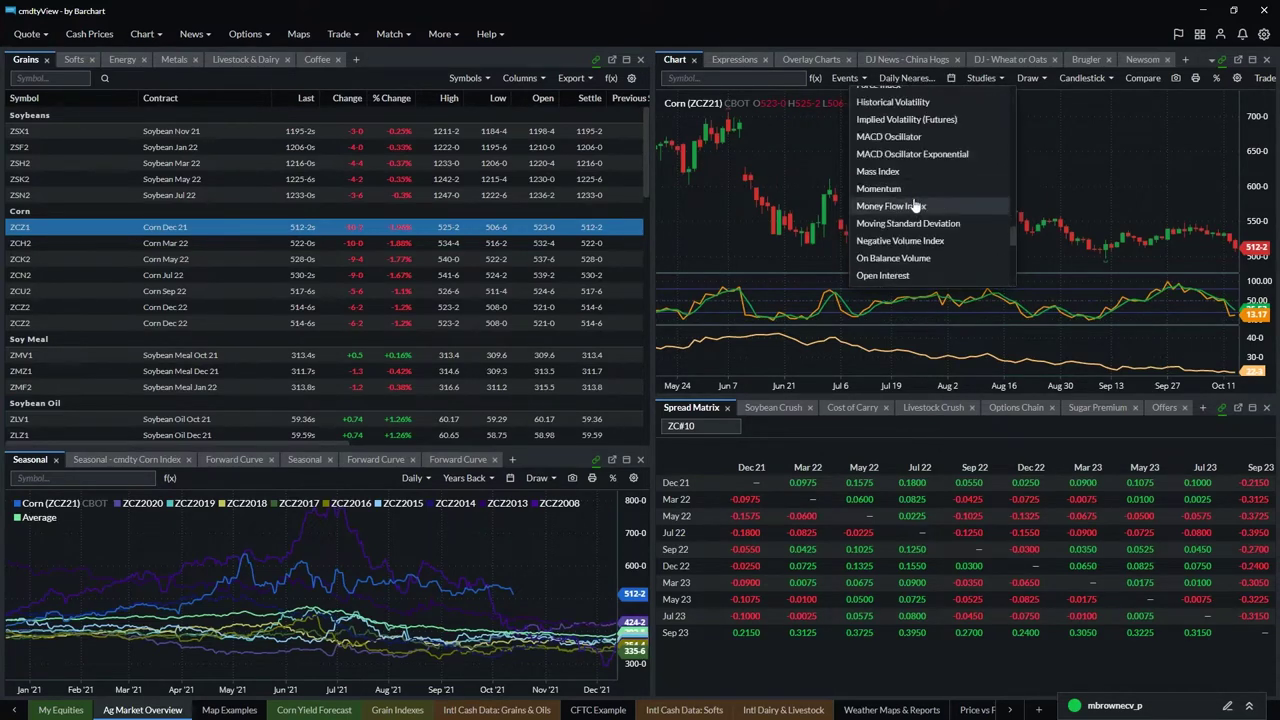
{"action": "left_click", "coordinate": [875, 205]}
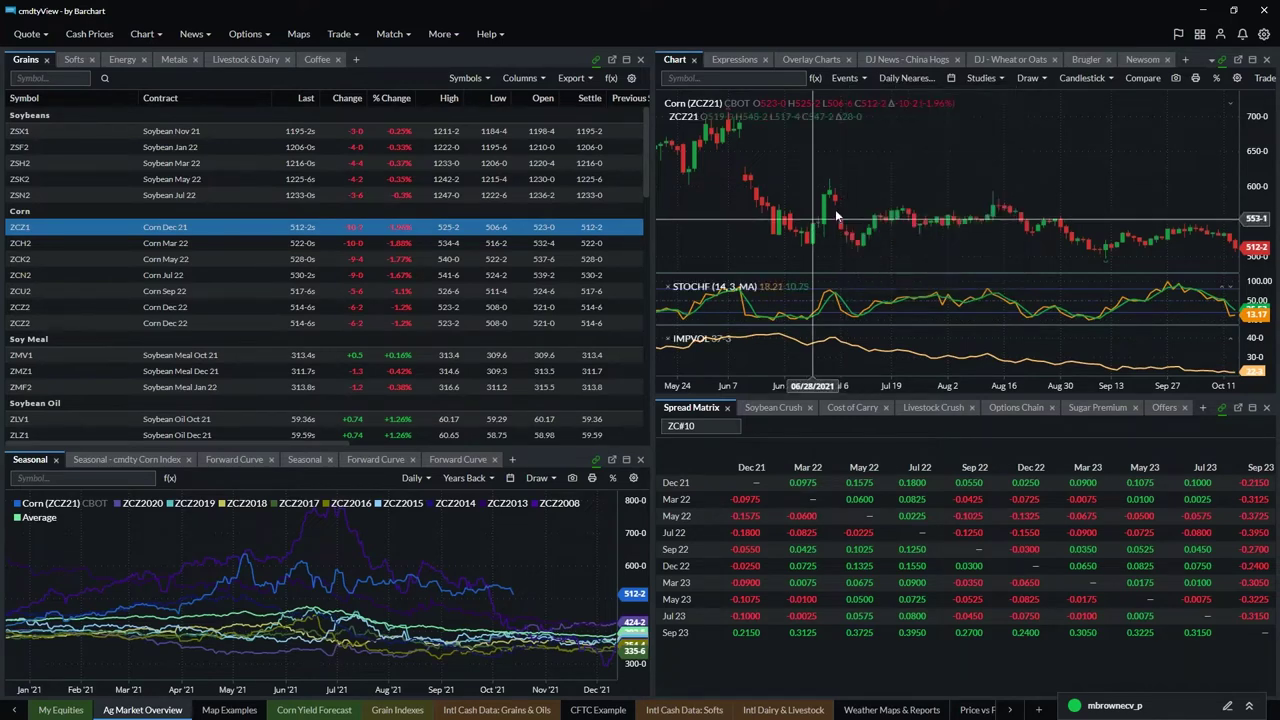
{"action": "left_click", "coordinate": [980, 78]}
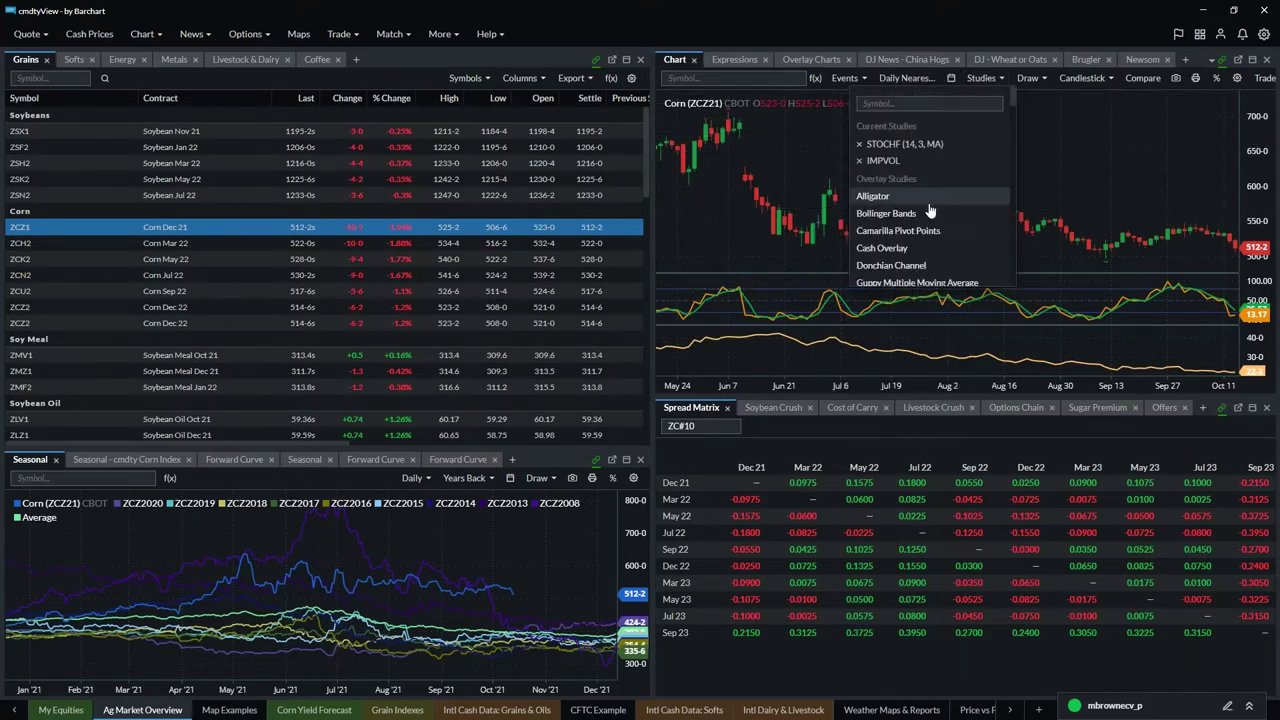
{"action": "scroll", "coordinate": [930, 210], "scroll_direction": "down", "scroll_amount": 2}
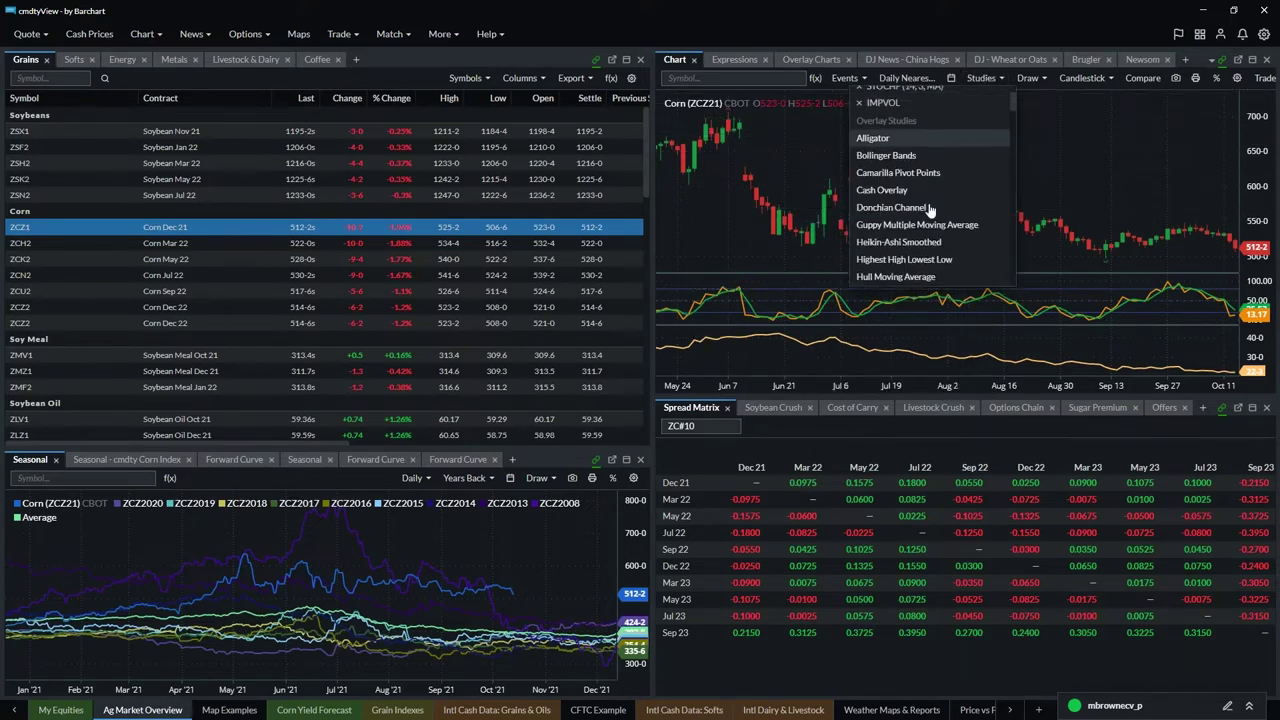
{"action": "left_click", "coordinate": [879, 150]}
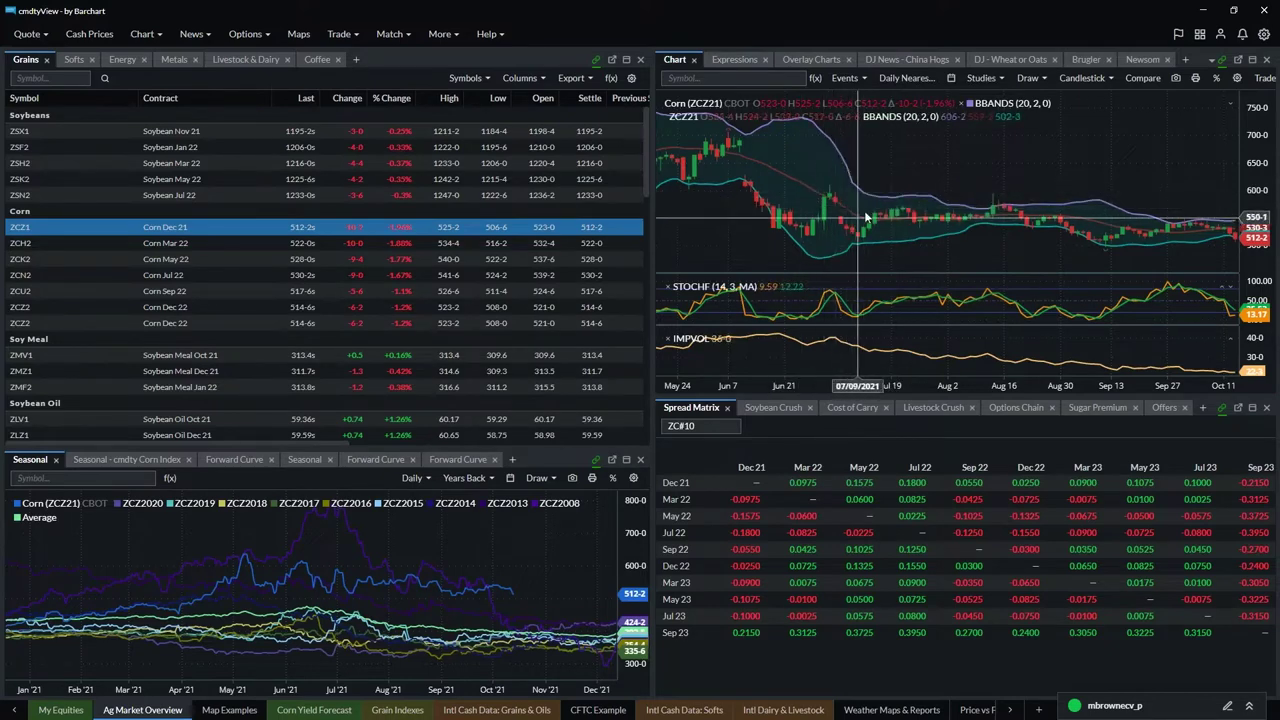
- Add the MACD Oscillator standalone study to the corn chart and remove its implied volatility (IMPVOL) study
{"action": "left_click", "coordinate": [981, 78]}
{"action": "scroll", "coordinate": [891, 249], "scroll_direction": "down", "scroll_amount": 10}
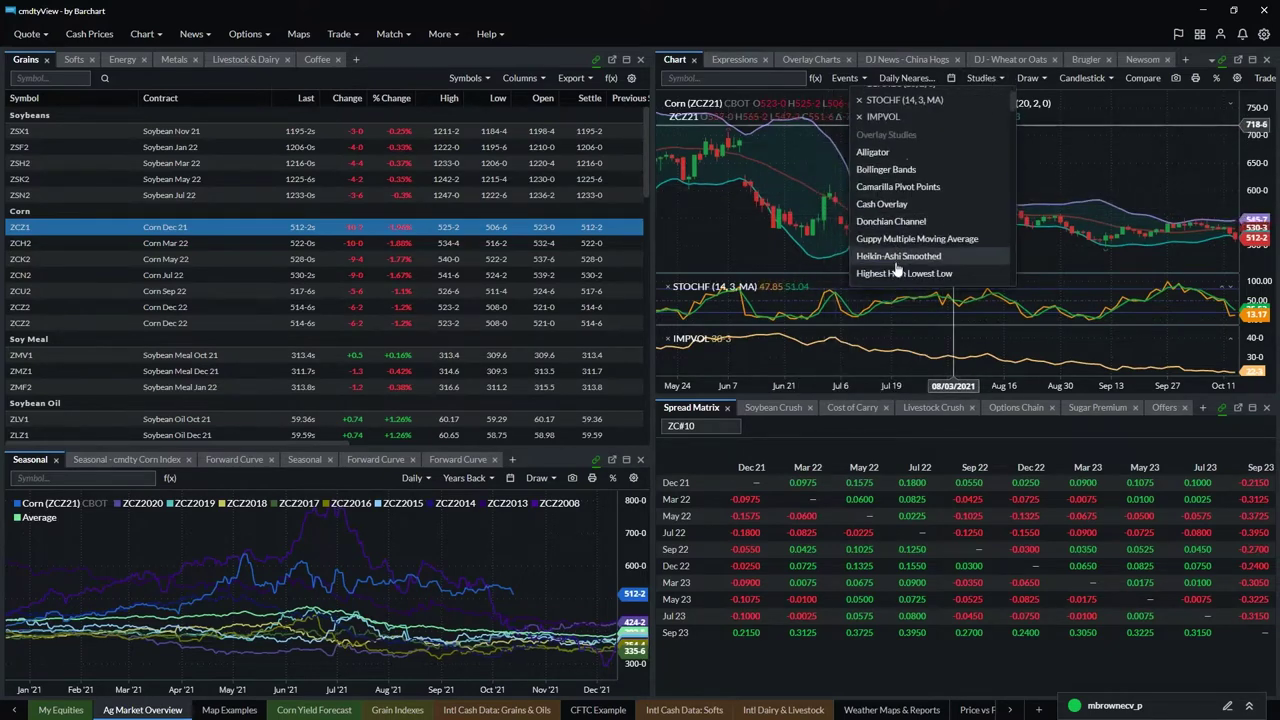
{"action": "scroll", "coordinate": [891, 249], "scroll_direction": "down", "scroll_amount": 12}
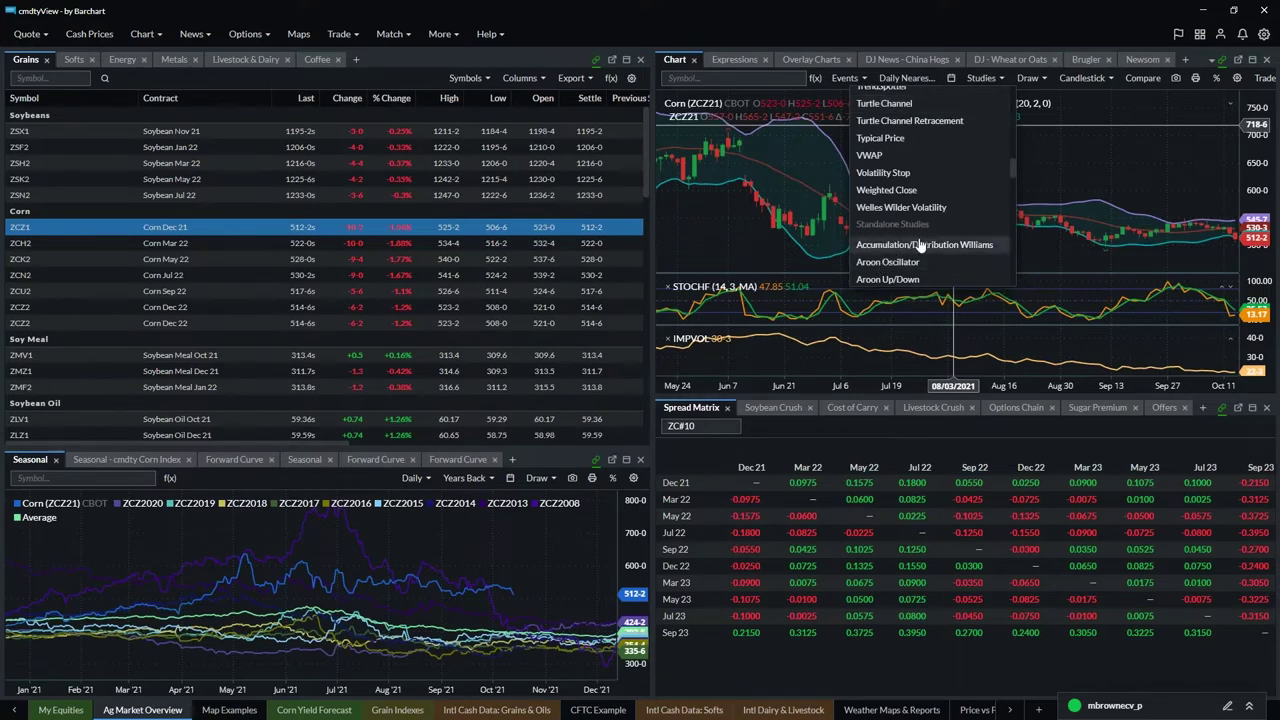
{"action": "scroll", "coordinate": [906, 221], "scroll_direction": "down", "scroll_amount": 3}
{"action": "scroll", "coordinate": [906, 231], "scroll_direction": "down", "scroll_amount": 3}
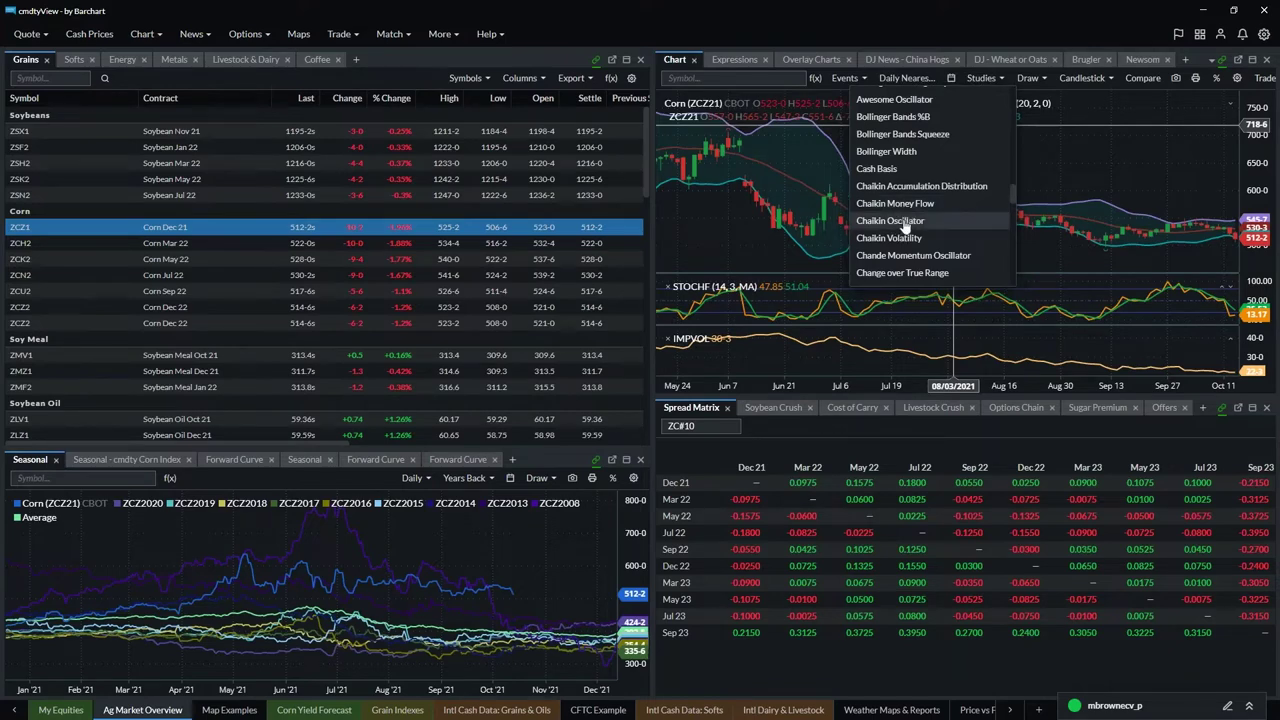
{"action": "scroll", "coordinate": [903, 227], "scroll_direction": "down", "scroll_amount": 2}
{"action": "scroll", "coordinate": [903, 227], "scroll_direction": "down", "scroll_amount": 5}
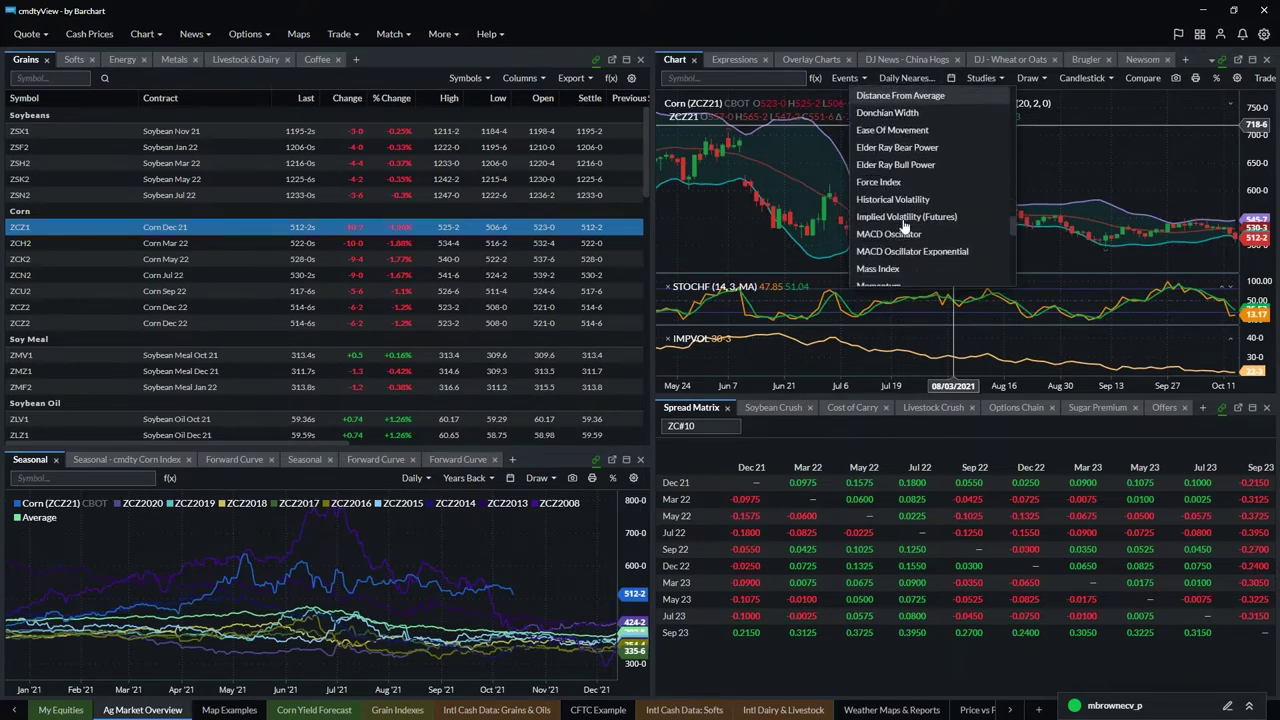
{"action": "left_click", "coordinate": [882, 234]}
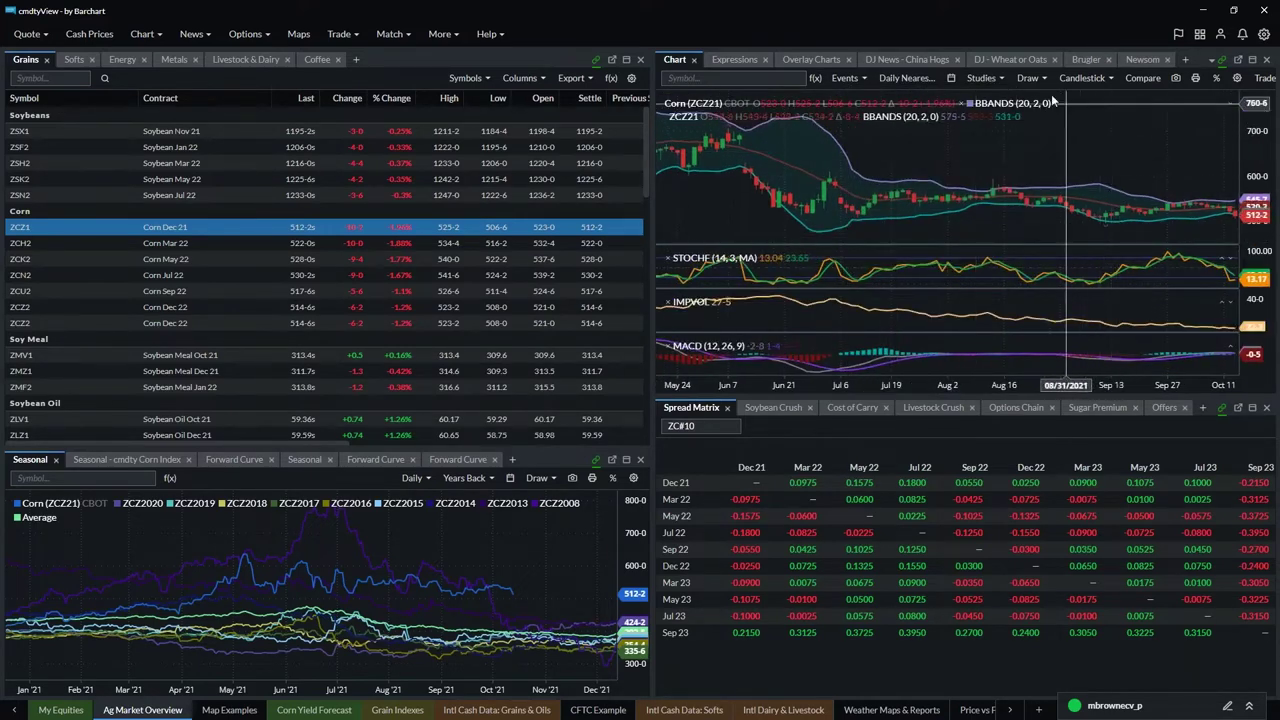
{"action": "left_click", "coordinate": [986, 80]}
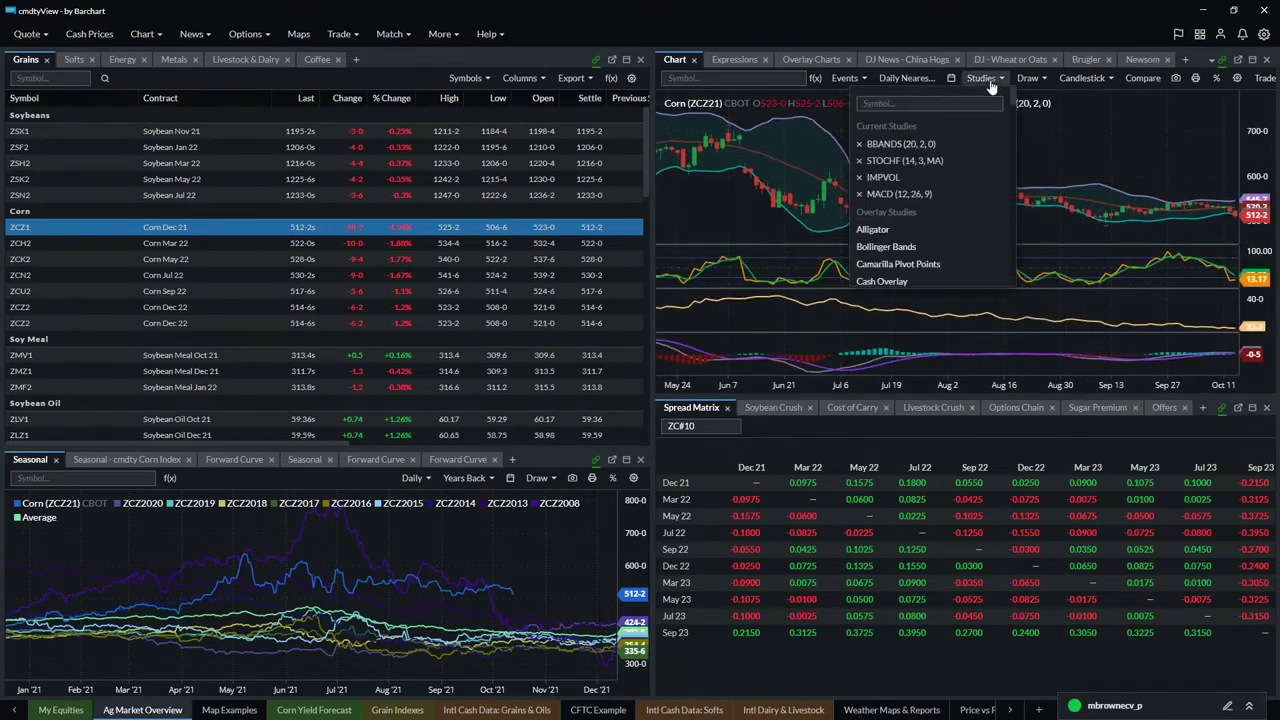
{"action": "left_click", "coordinate": [859, 178]}
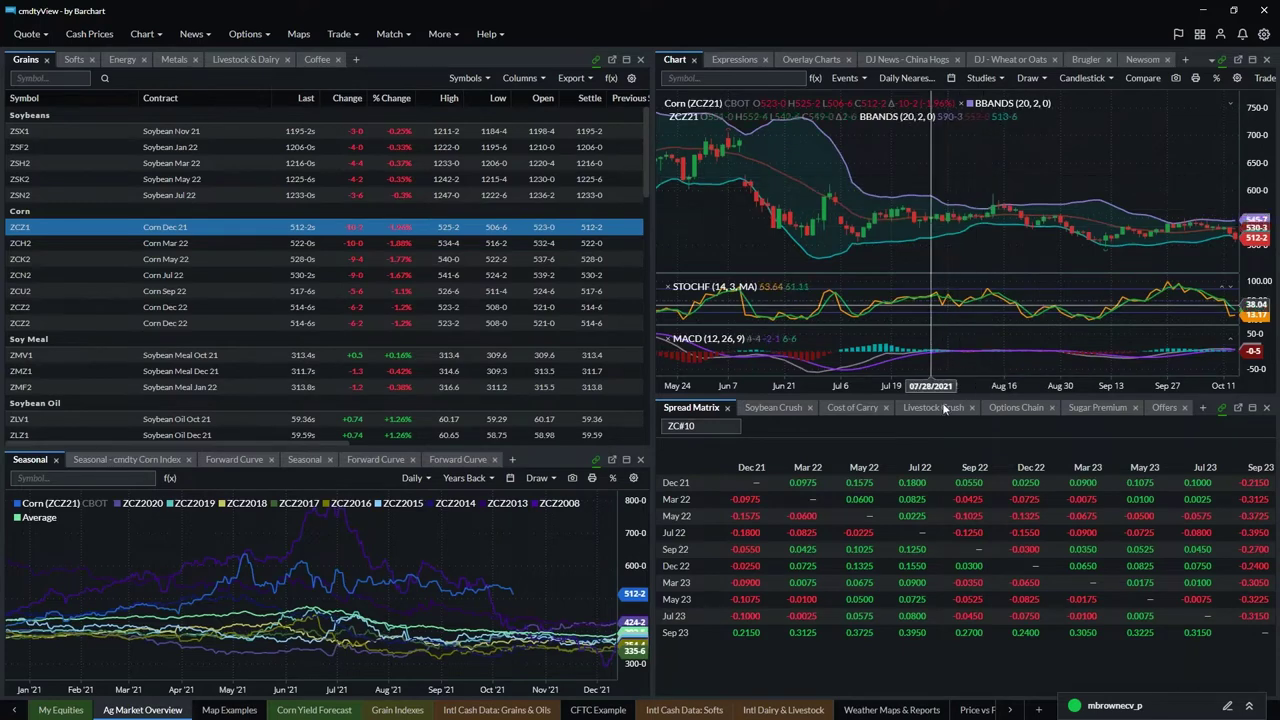
- Open the Fast Stochastic study's settings on the corn chart, choose MA smoothing, and save the study
{"action": "left_click", "coordinate": [986, 80]}
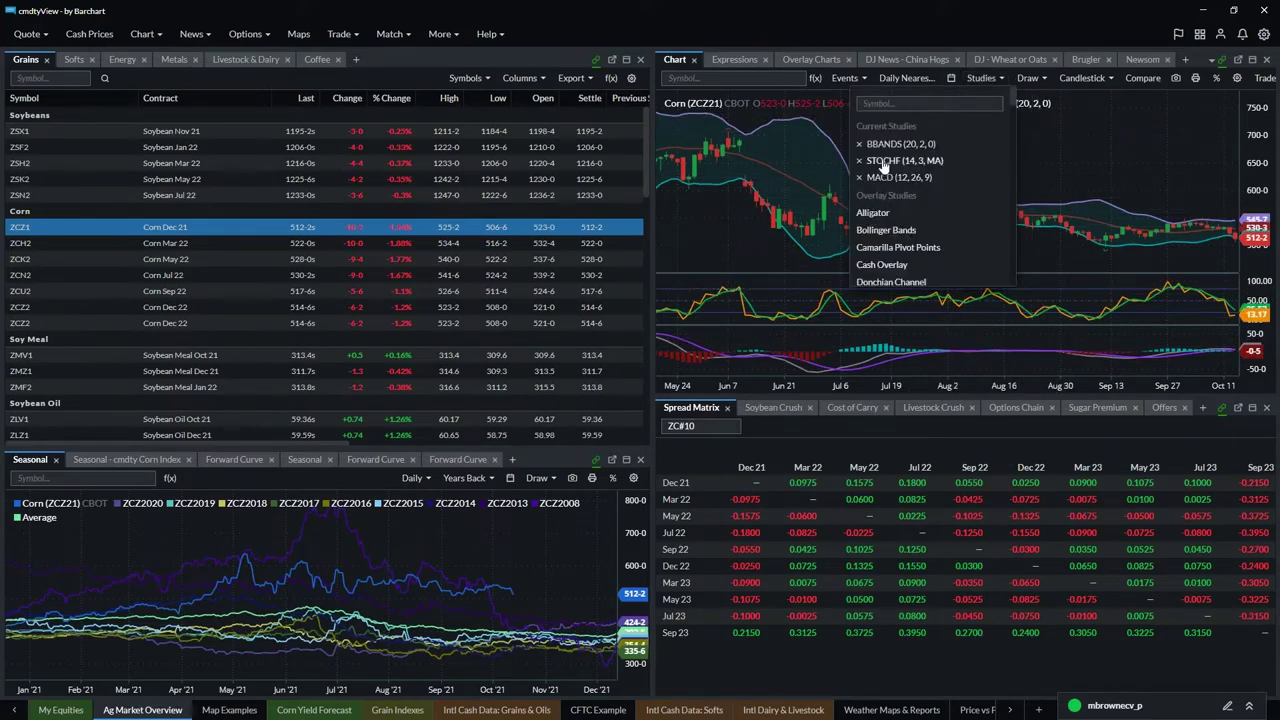
{"action": "left_click", "coordinate": [925, 162]}
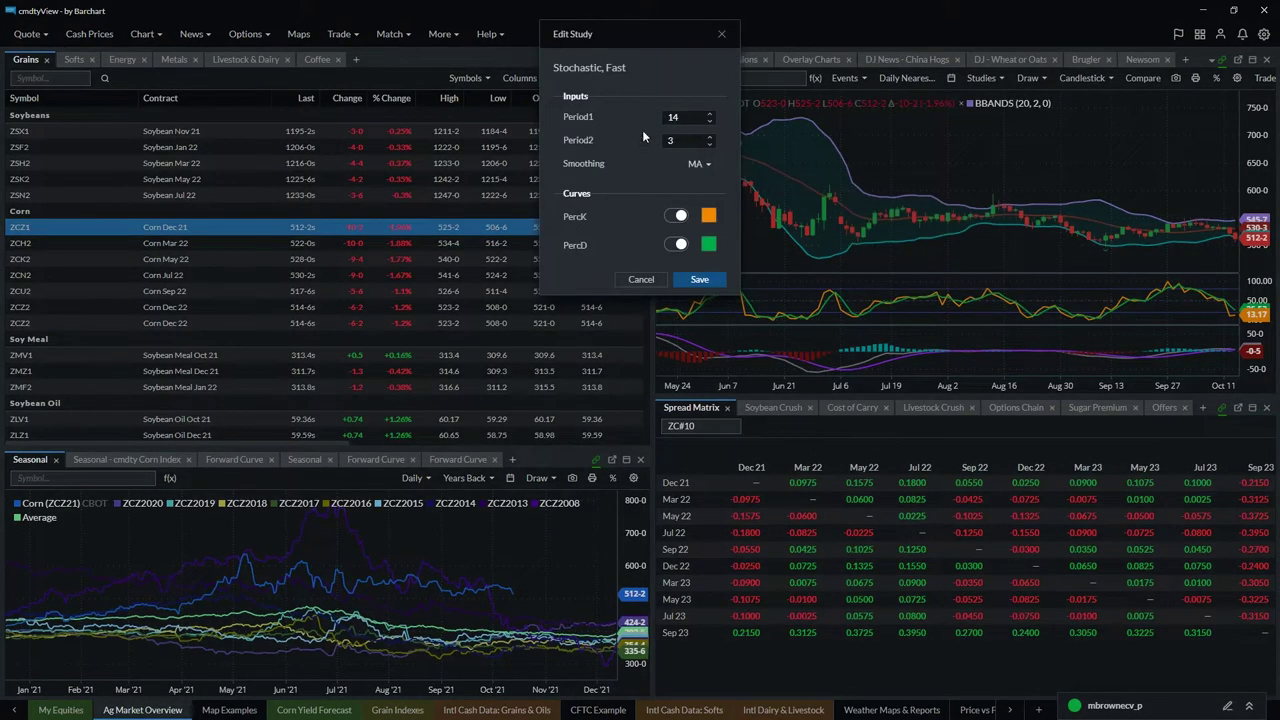
{"action": "left_click", "coordinate": [705, 164]}
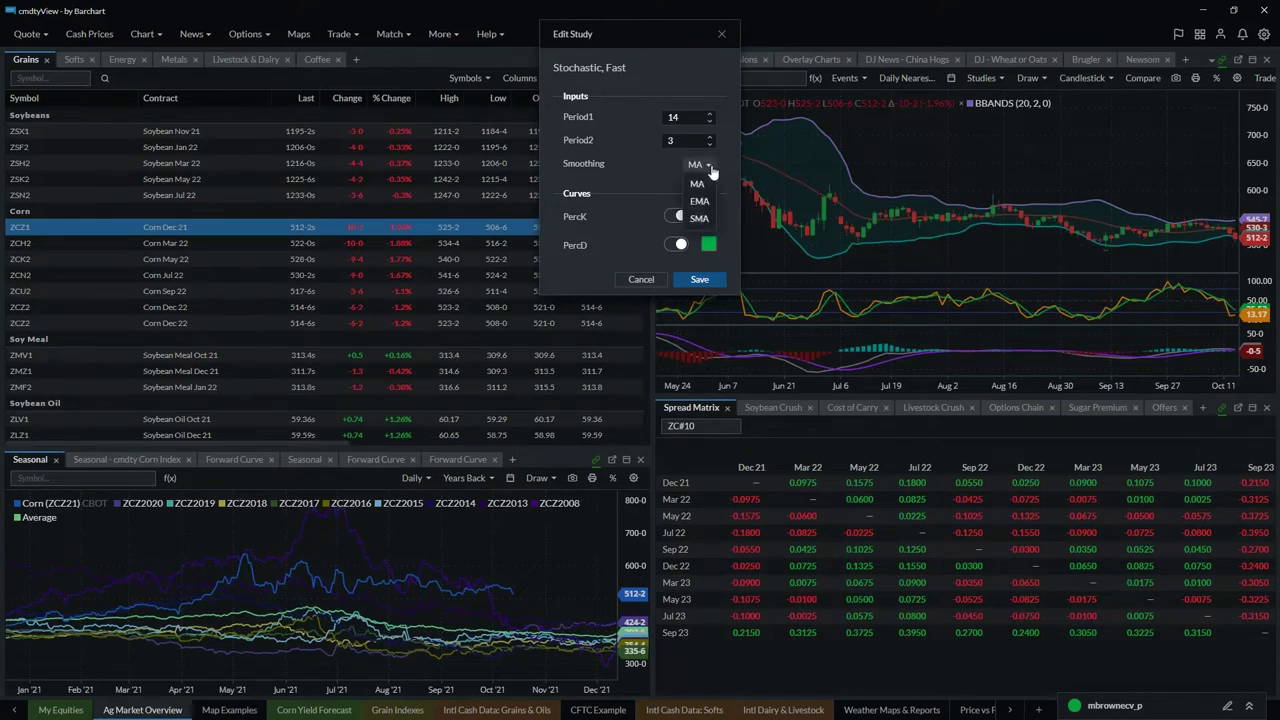
{"action": "left_click", "coordinate": [698, 183]}
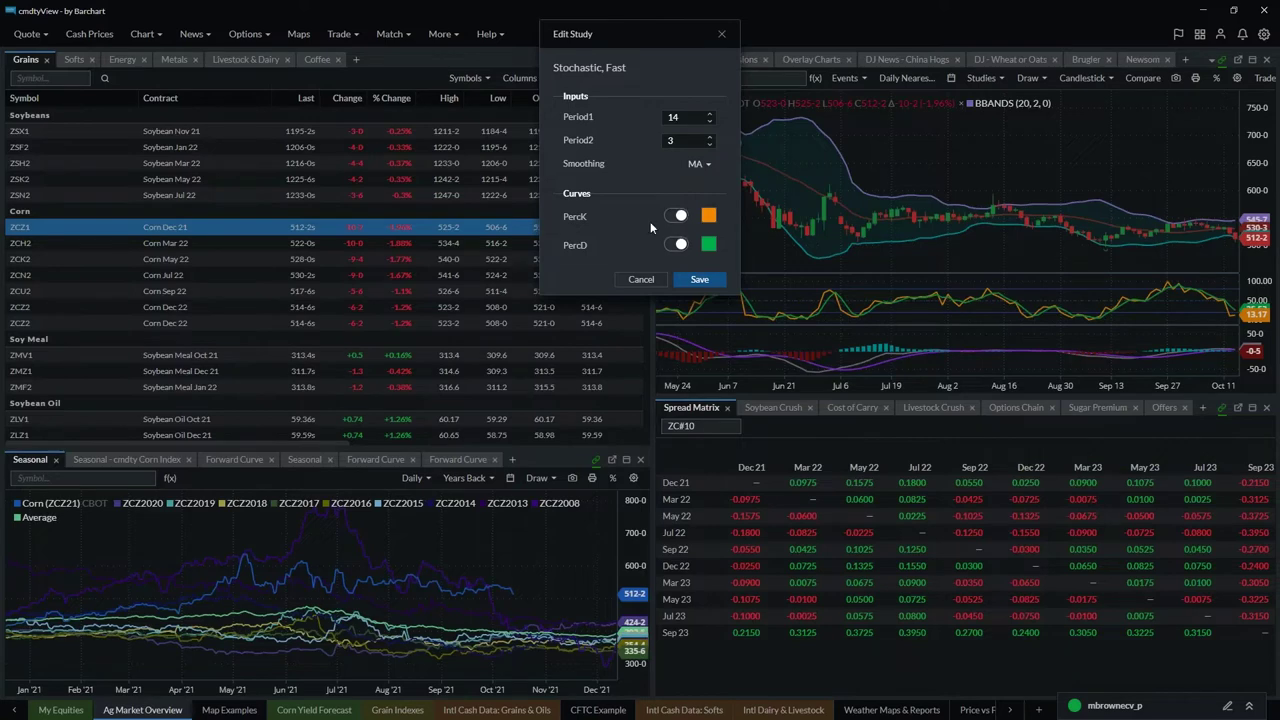
{"action": "left_click", "coordinate": [699, 279]}
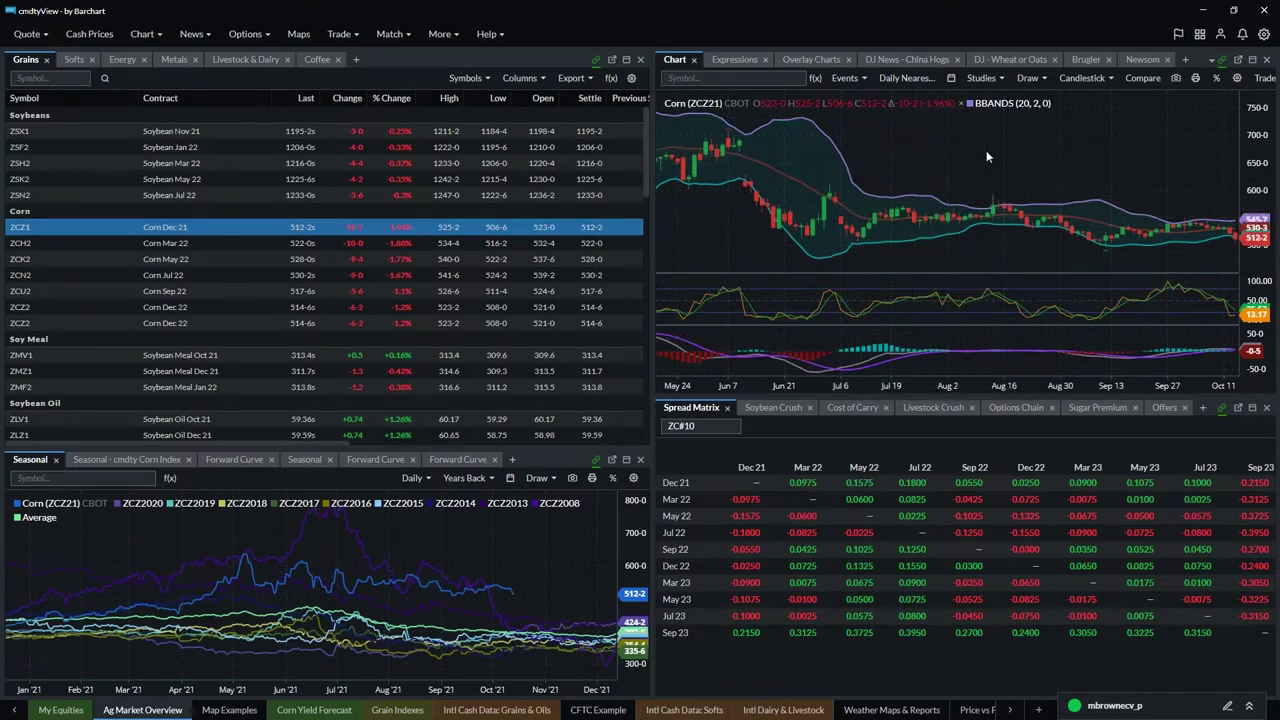
- Examine the corn chart's price history over earlier dates and at wider and narrower time spans
{"action": "left_click_drag", "start_coordinate": [986, 157], "coordinate": [768, 149]}
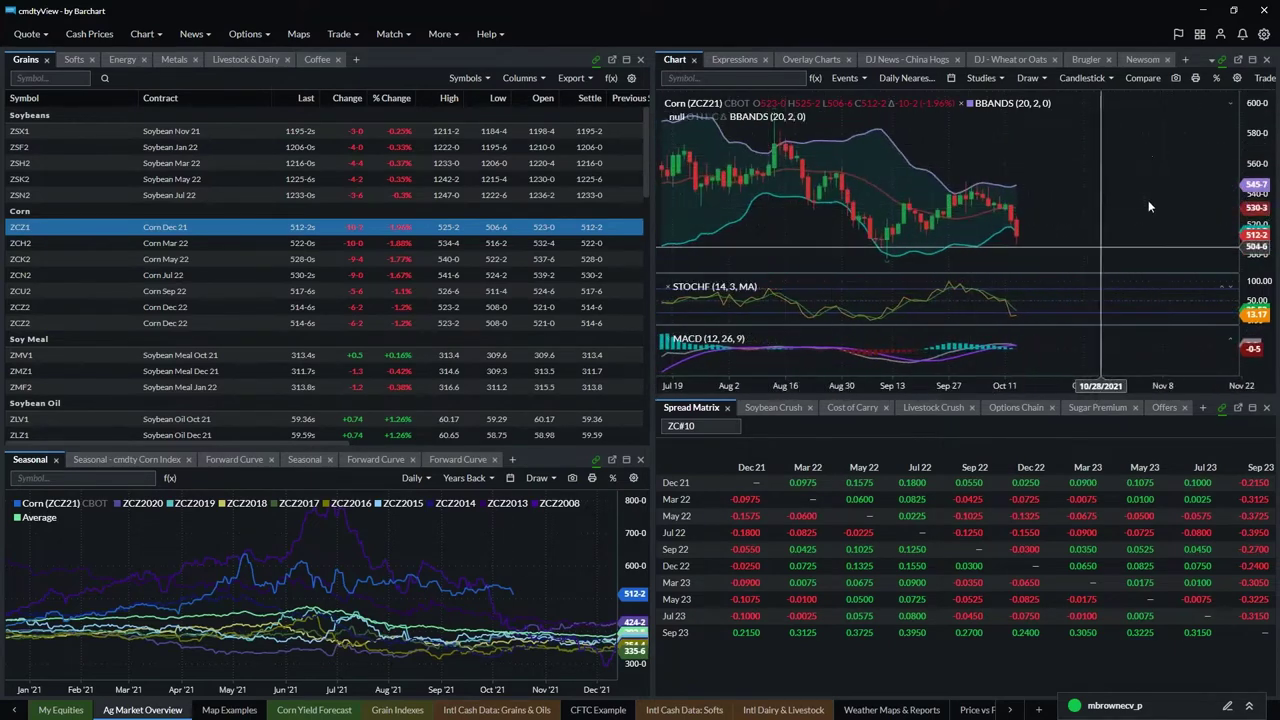
{"action": "left_click_drag", "start_coordinate": [931, 145], "coordinate": [1165, 106]}
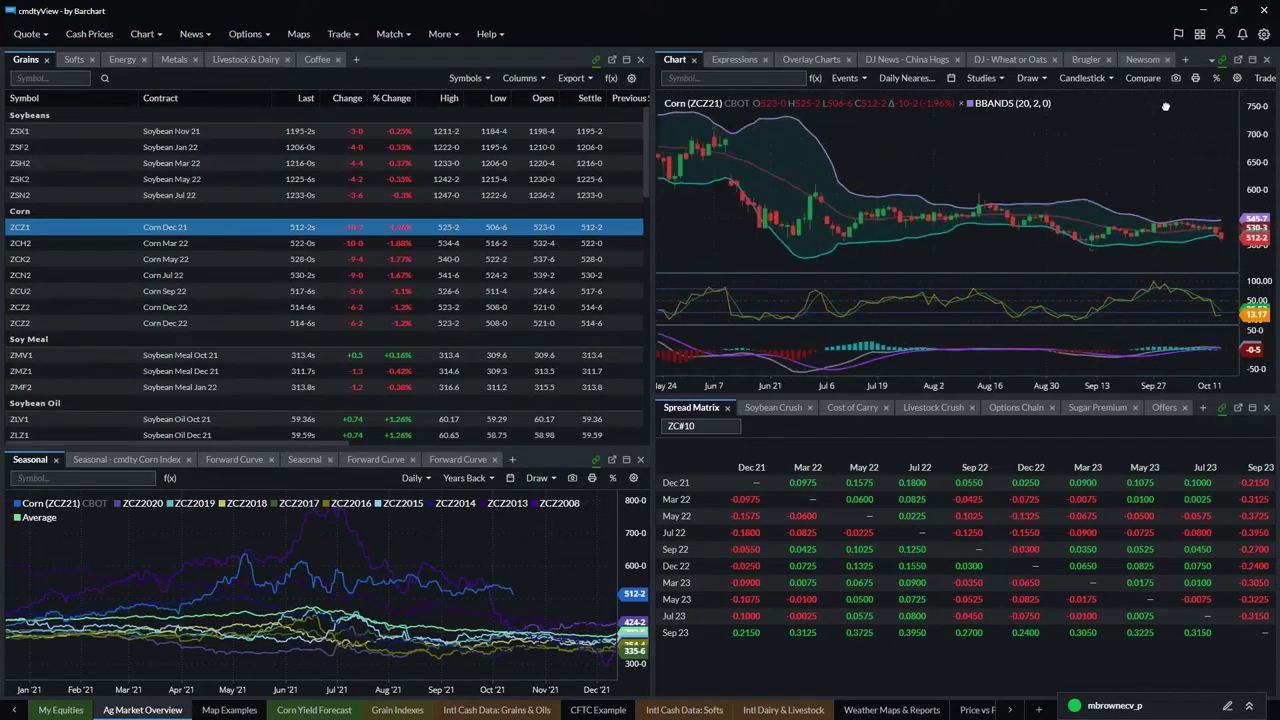
{"action": "left_click_drag", "start_coordinate": [934, 170], "coordinate": [1020, 165]}
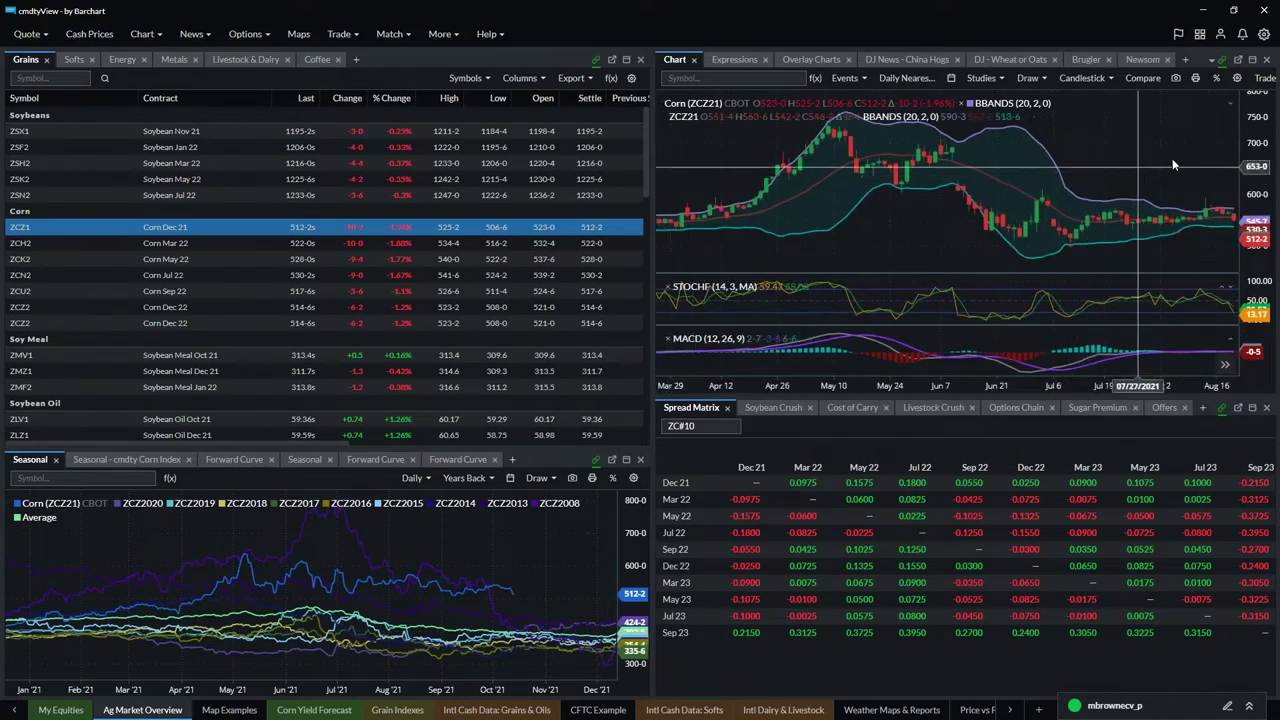
{"action": "left_click_drag", "start_coordinate": [1174, 165], "coordinate": [930, 166]}
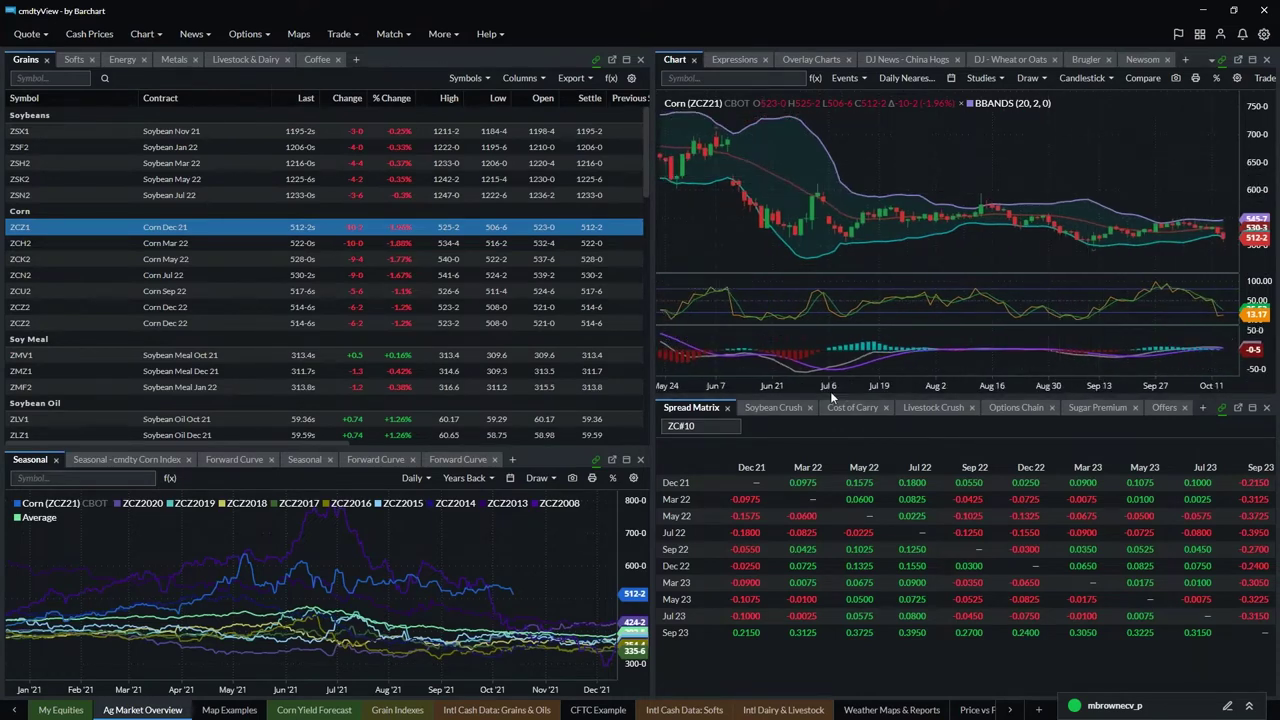
{"action": "scroll", "coordinate": [823, 388], "scroll_direction": "down", "scroll_amount": 5}
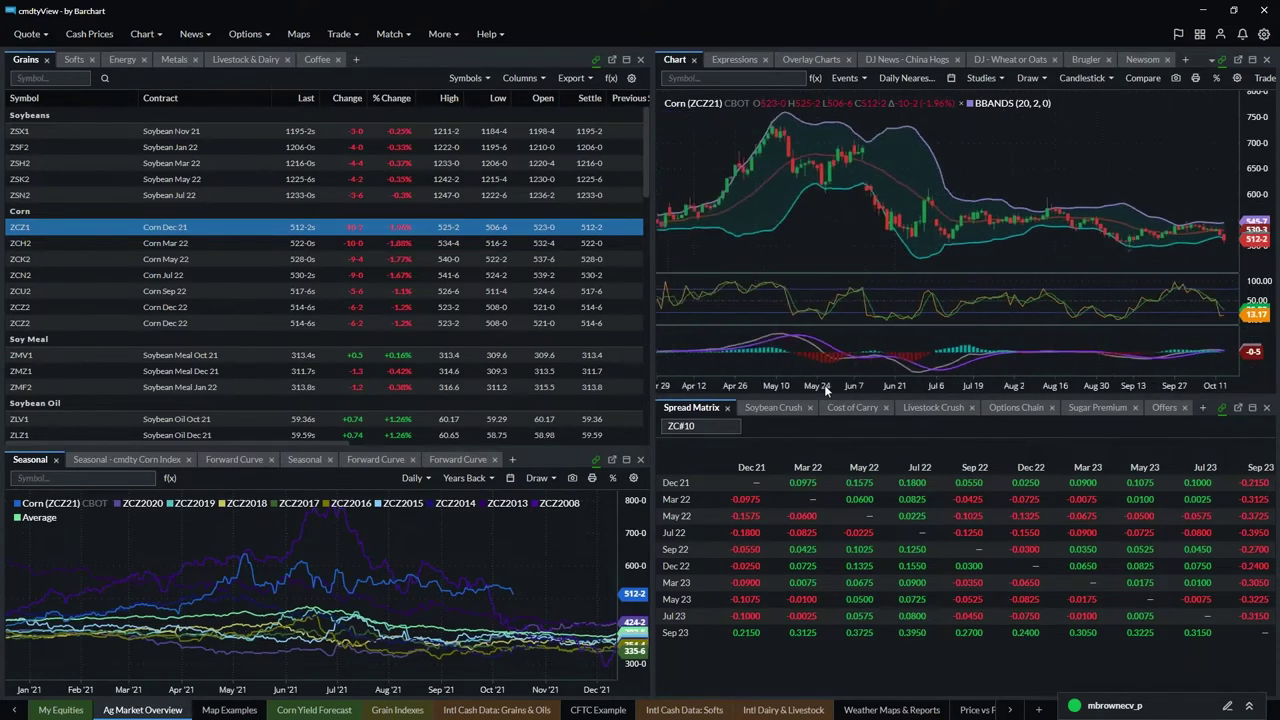
{"action": "scroll", "coordinate": [827, 388], "scroll_direction": "down", "scroll_amount": 4}
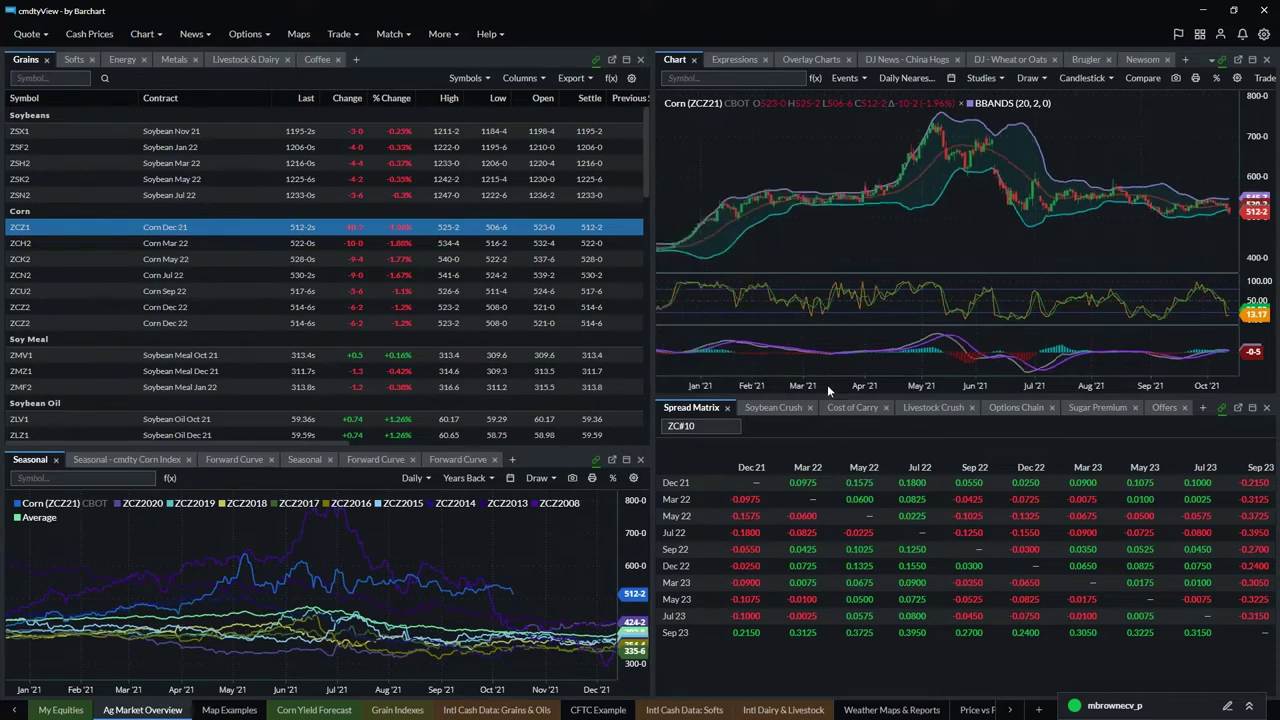
{"action": "scroll", "coordinate": [820, 388], "scroll_direction": "up", "scroll_amount": 8}
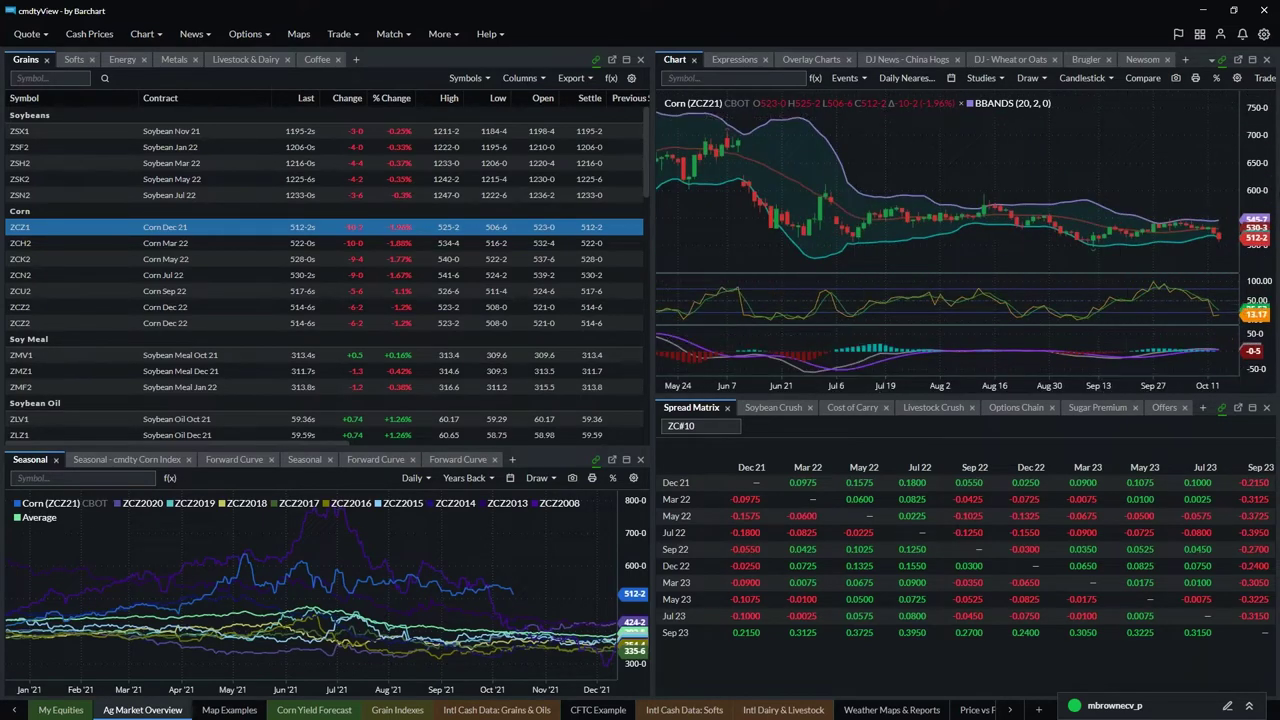
{"action": "mouse_move", "coordinate": [1264, 178]}
{"action": "left_mouse_down"}
{"action": "mouse_move", "coordinate": [1256, 198]}
{"action": "mouse_move", "coordinate": [1256, 176]}
{"action": "left_mouse_up"}
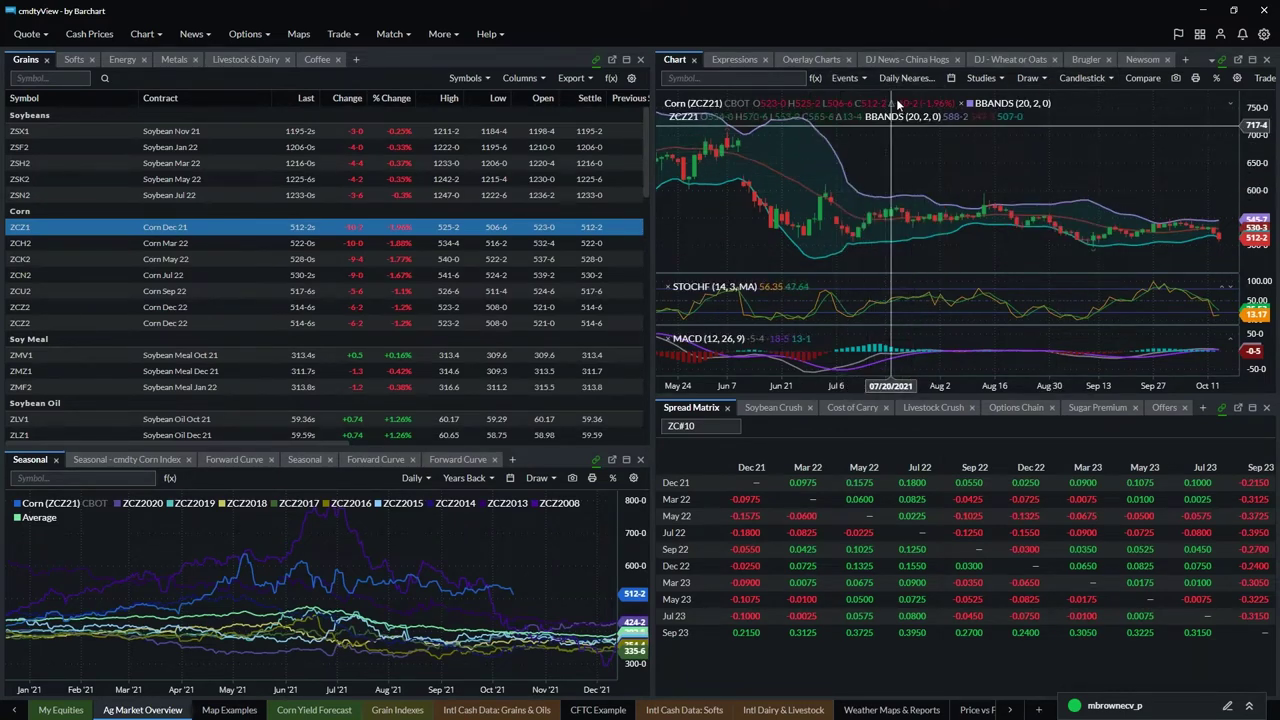
- Review the corn chart's aggregation options from Tick to Yearly Continue, keep Daily Nearest, and inspect the earlier price history
{"action": "mouse_move", "coordinate": [903, 88]}
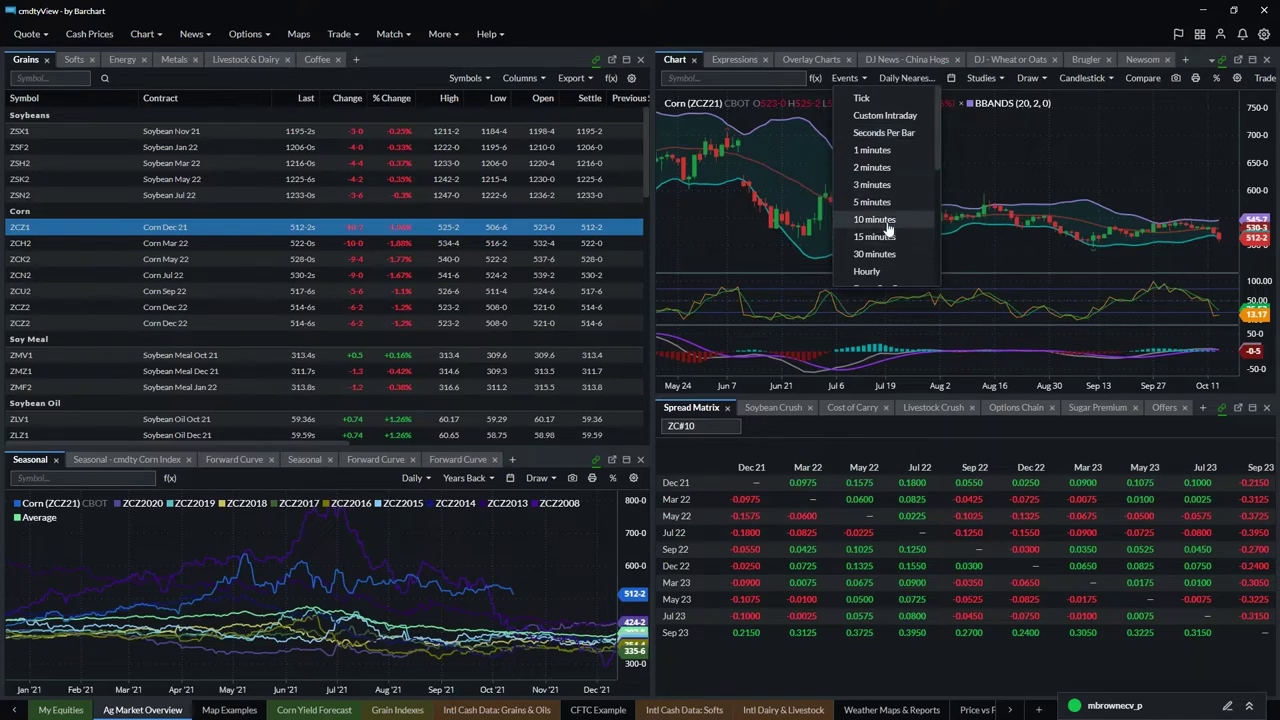
{"action": "scroll", "coordinate": [878, 200], "scroll_direction": "down", "scroll_amount": 2}
{"action": "scroll", "coordinate": [878, 200], "scroll_direction": "down", "scroll_amount": 1}
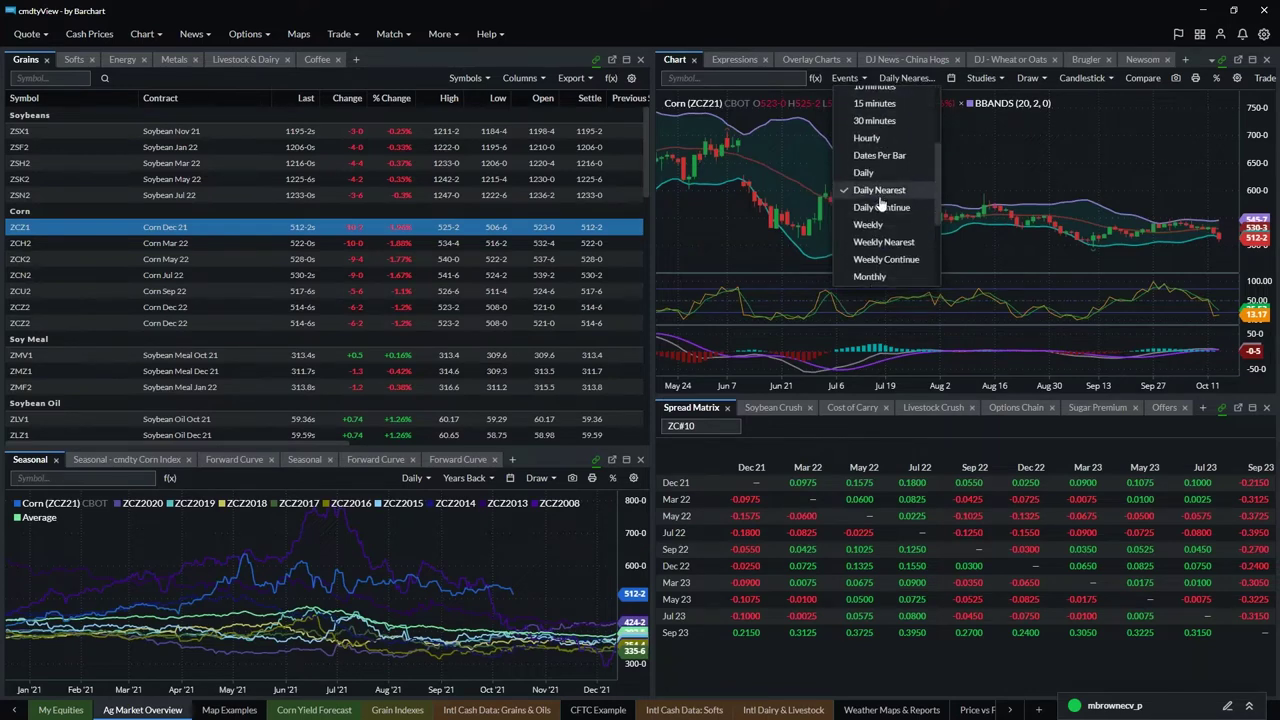
{"action": "scroll", "coordinate": [879, 204], "scroll_direction": "down", "scroll_amount": 1}
{"action": "scroll", "coordinate": [880, 190], "scroll_direction": "up", "scroll_amount": 1}
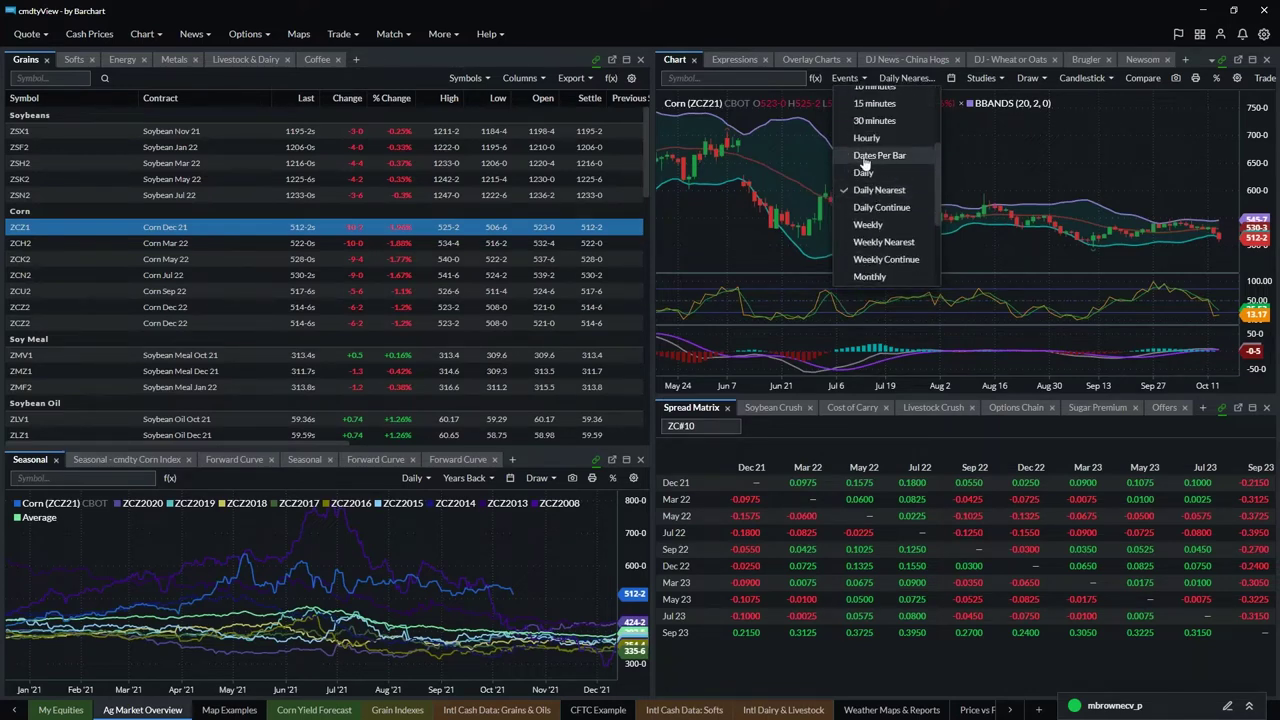
{"action": "scroll", "coordinate": [882, 220], "scroll_direction": "down", "scroll_amount": 3}
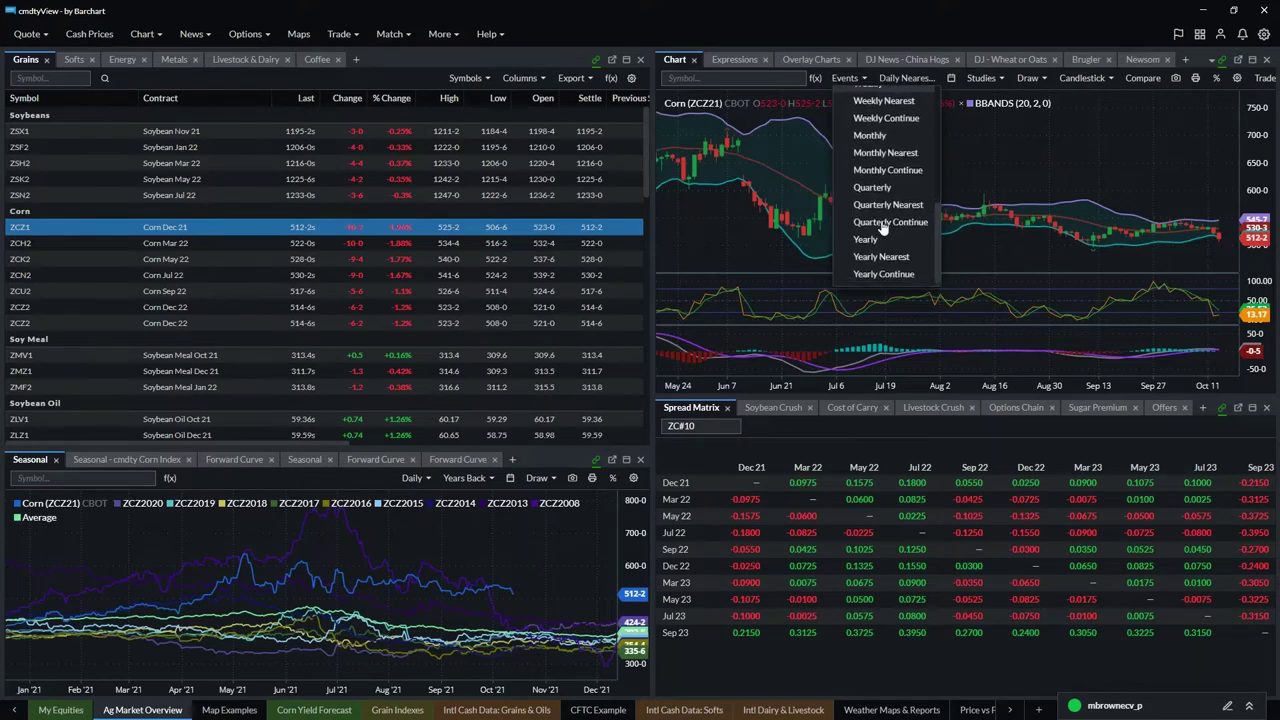
{"action": "scroll", "coordinate": [884, 222], "scroll_direction": "up", "scroll_amount": 3}
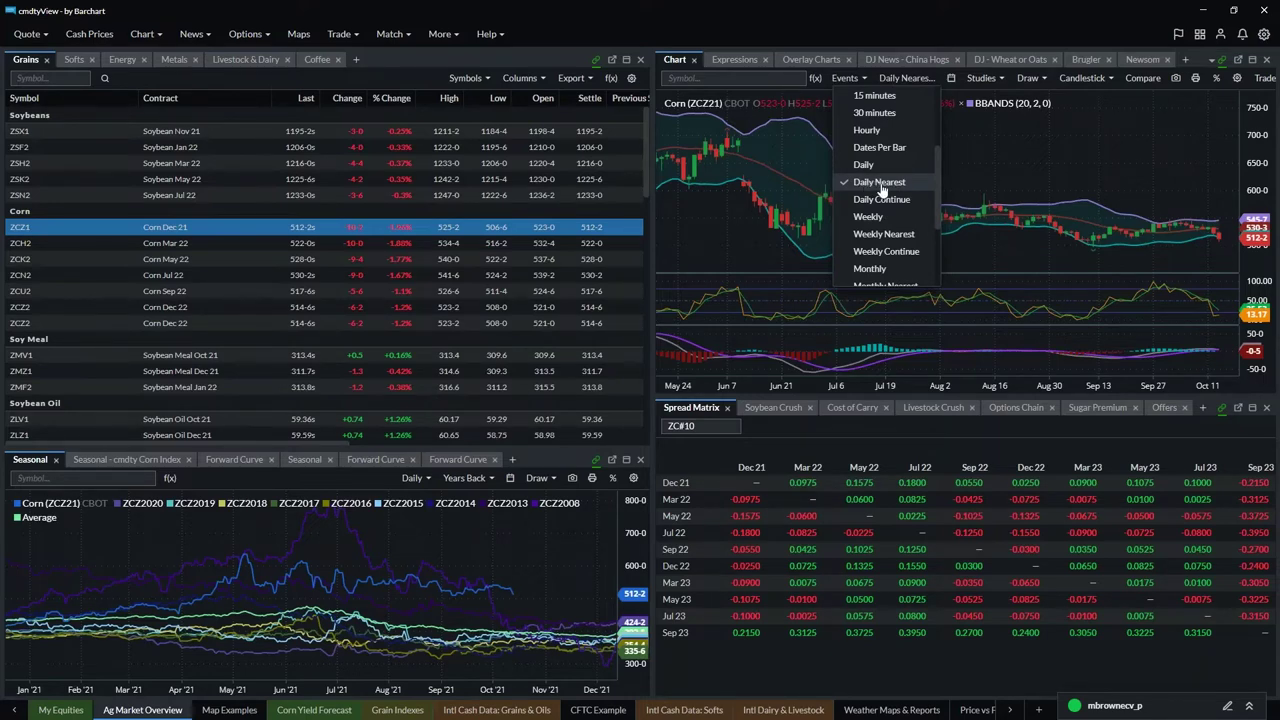
{"action": "left_click", "coordinate": [928, 183]}
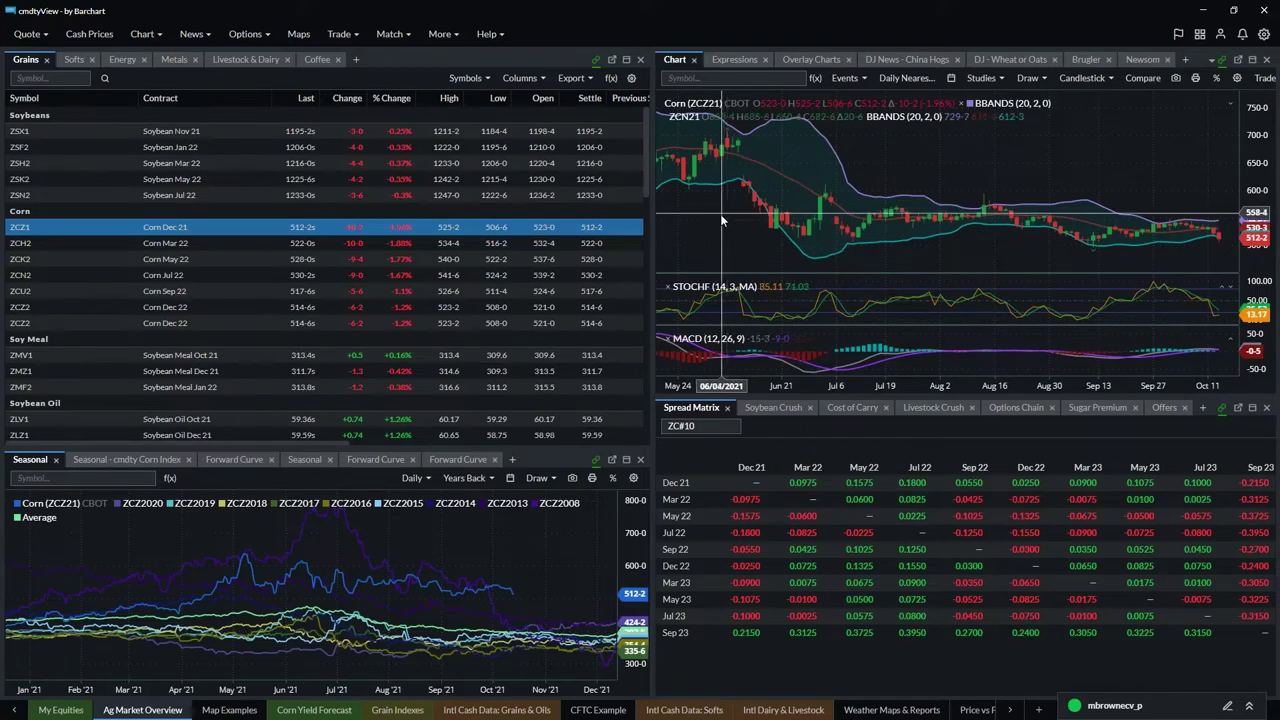
{"action": "left_click_drag", "start_coordinate": [717, 232], "coordinate": [984, 229]}
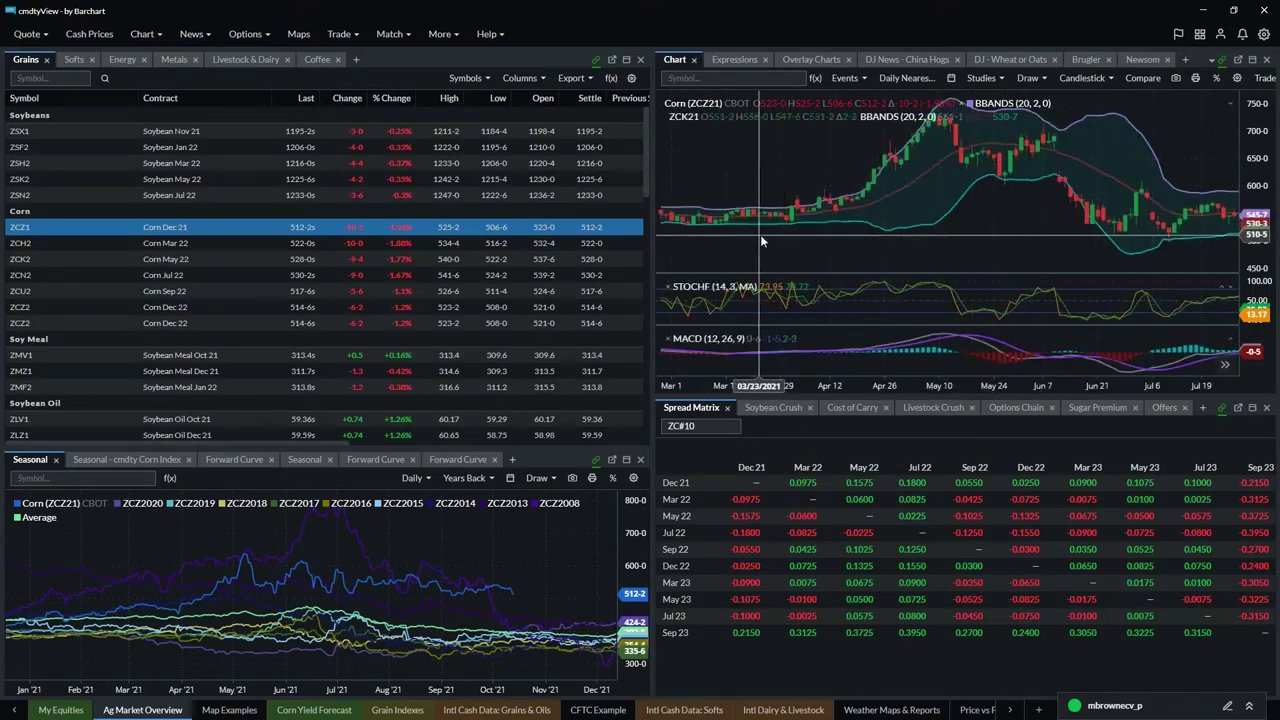
{"action": "left_click_drag", "start_coordinate": [737, 245], "coordinate": [955, 250]}
{"action": "left_click_drag", "start_coordinate": [1190, 250], "coordinate": [878, 223]}
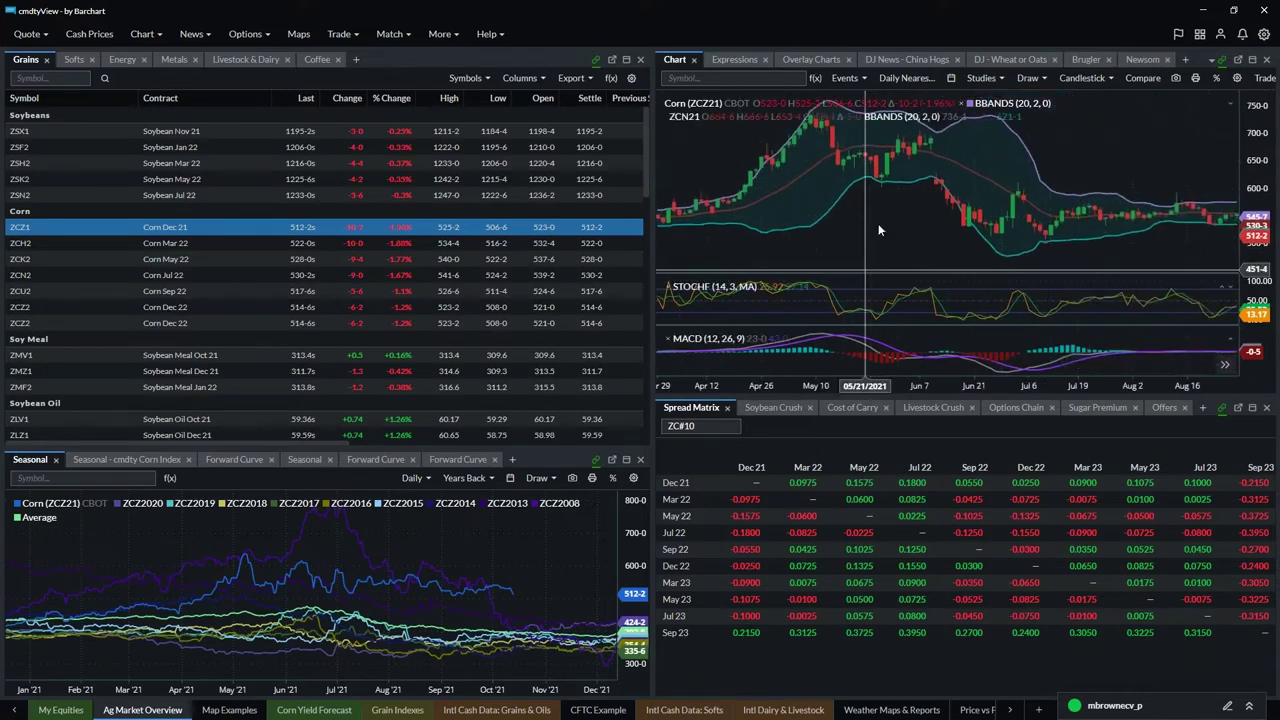
- Switch the corn chart's aggregation to Daily Continue and show its price history back to May 2021
{"action": "left_click", "coordinate": [910, 79]}
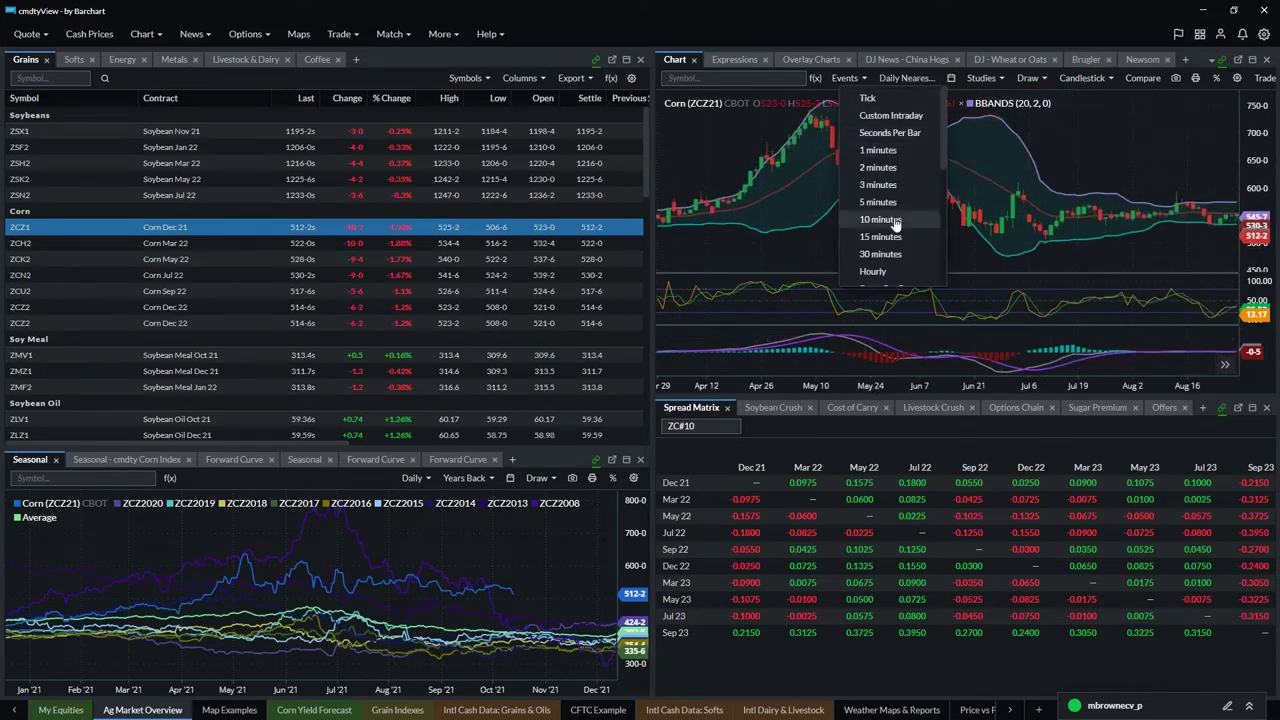
{"action": "scroll", "coordinate": [892, 222], "scroll_direction": "down", "scroll_amount": 5}
{"action": "scroll", "coordinate": [892, 224], "scroll_direction": "up", "scroll_amount": 3}
{"action": "scroll", "coordinate": [893, 225], "scroll_direction": "down", "scroll_amount": 3}
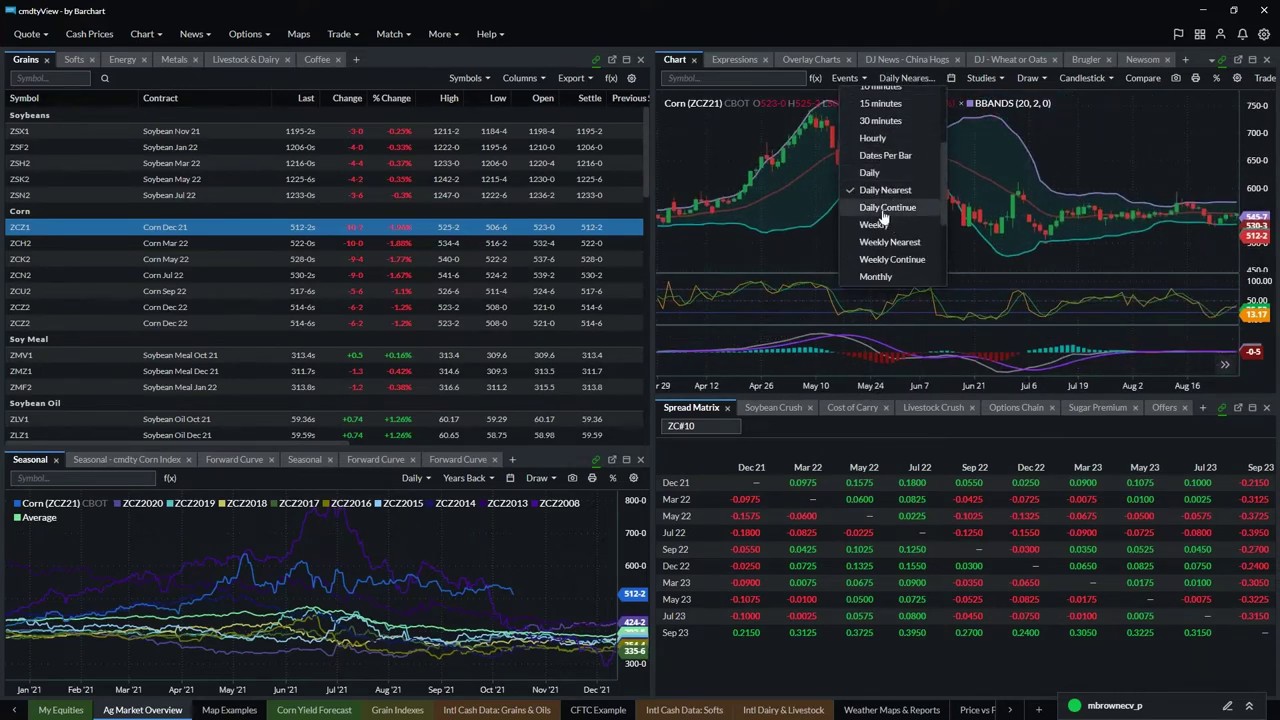
{"action": "left_click", "coordinate": [886, 207]}
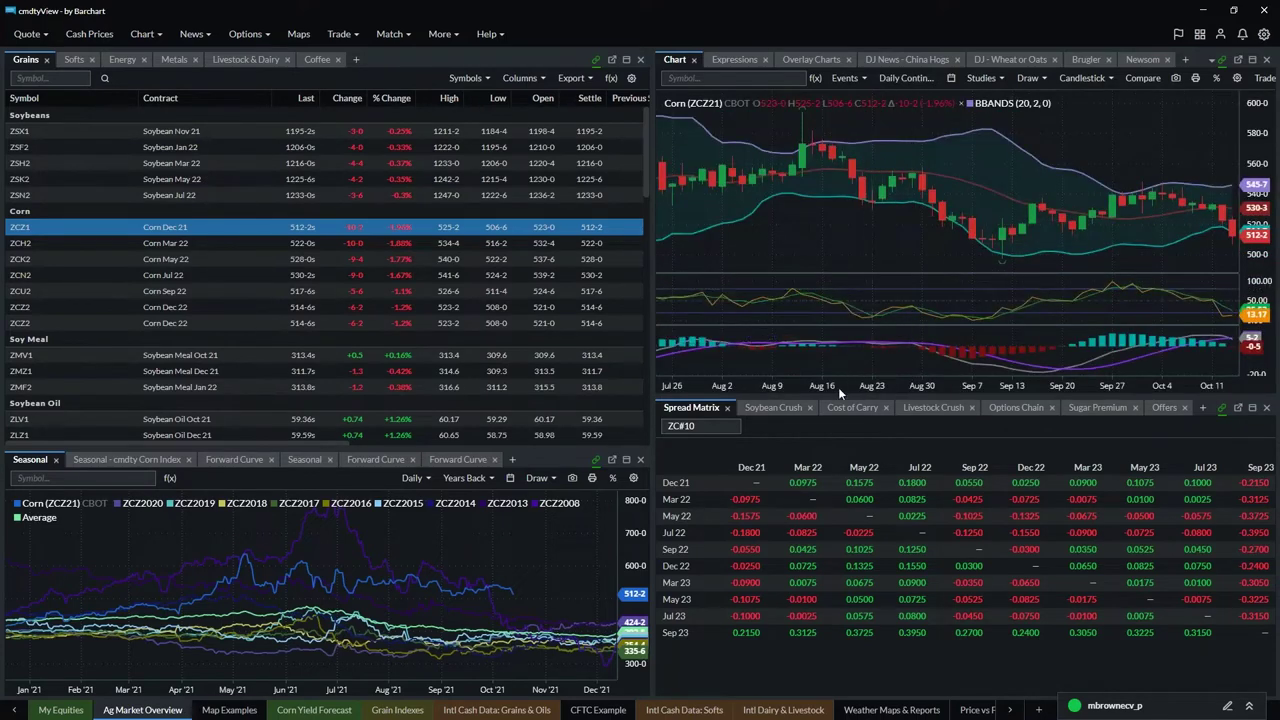
{"action": "scroll", "coordinate": [826, 387], "scroll_direction": "down", "scroll_amount": 3}
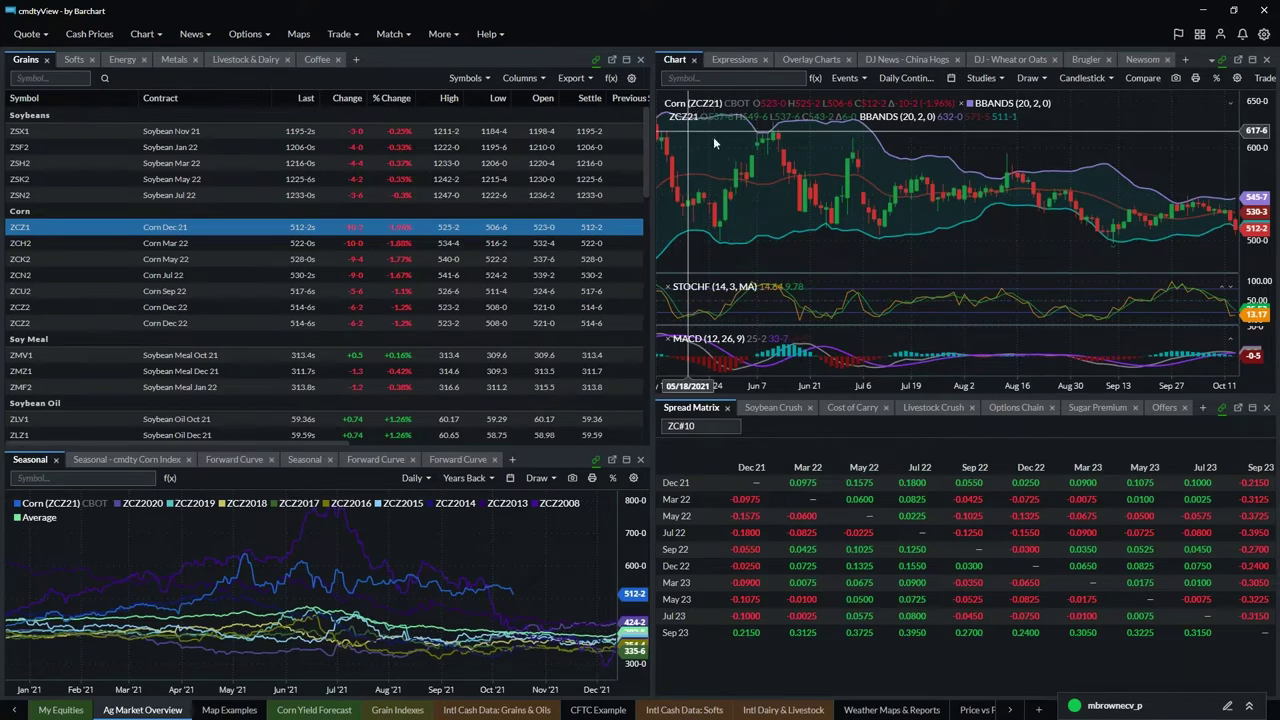
{"action": "left_click", "coordinate": [880, 78]}
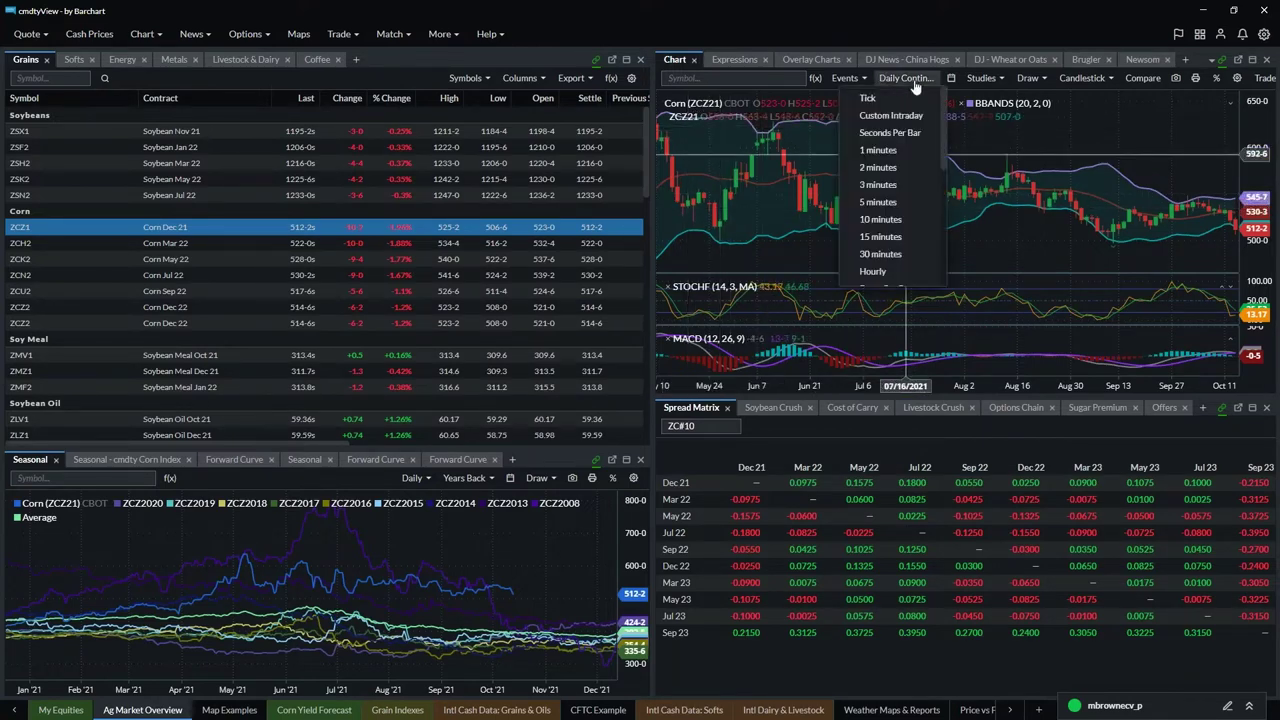
{"action": "left_click", "coordinate": [994, 240]}
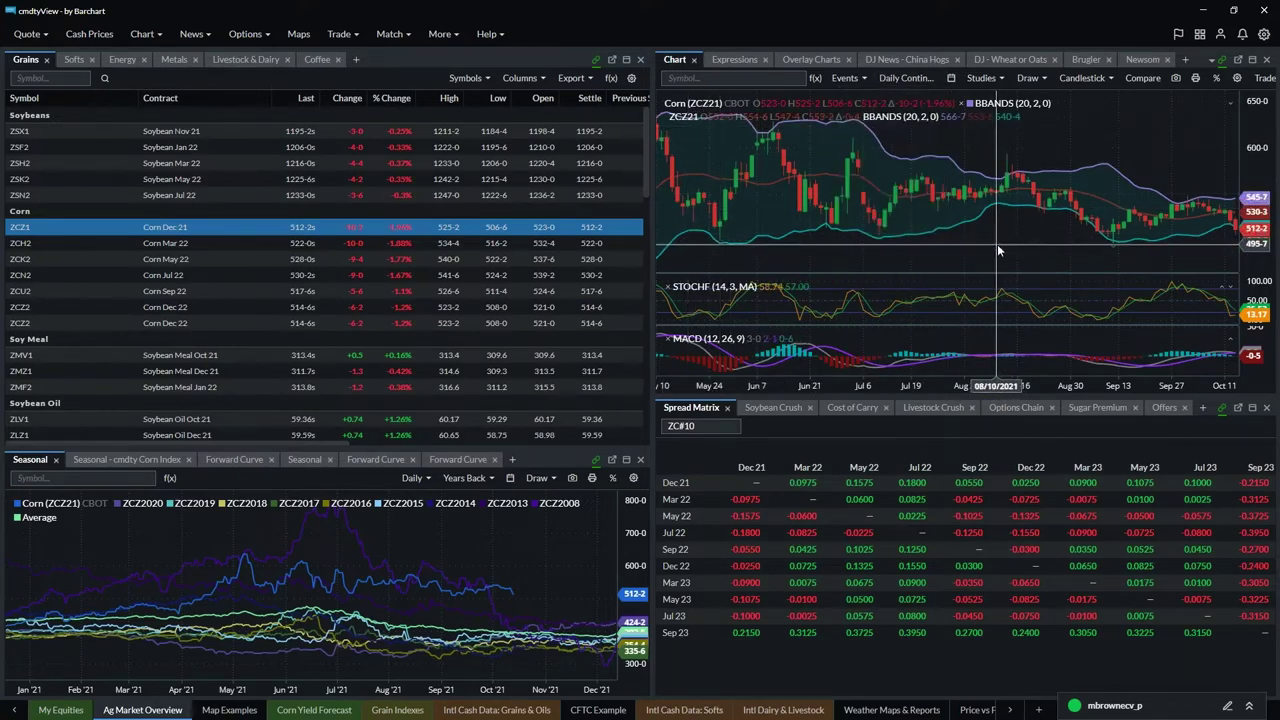
{"action": "left_click", "coordinate": [898, 78]}
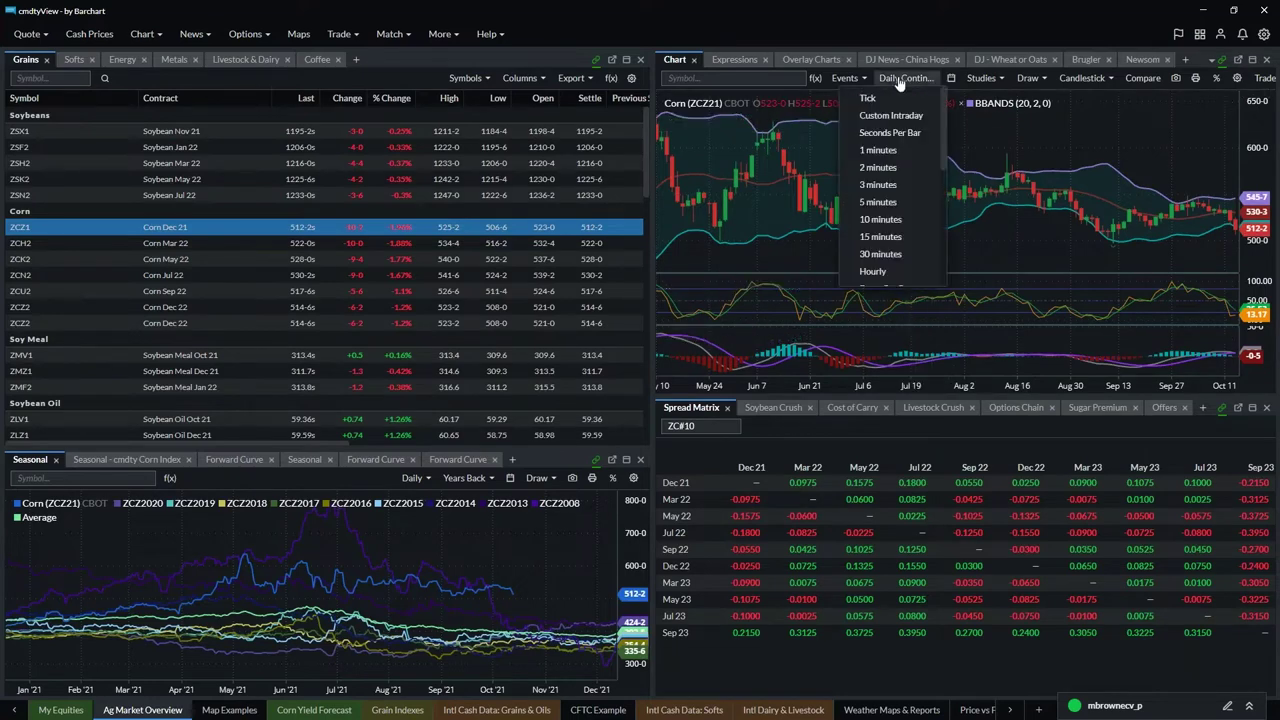
{"action": "left_click", "coordinate": [1034, 234]}
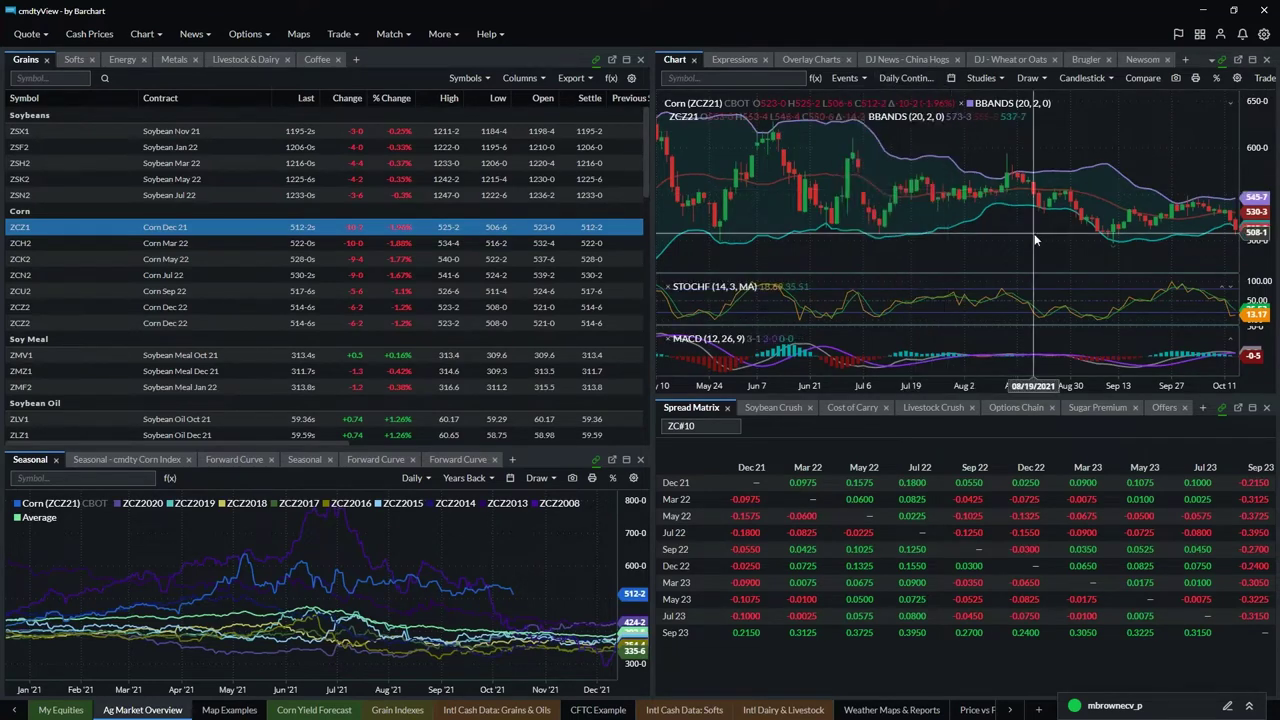
- Draw a descending trend line from the June high to around early October on the corn chart, and set its bar style to Hollow Candlestick
{"action": "left_click", "coordinate": [1034, 78]}
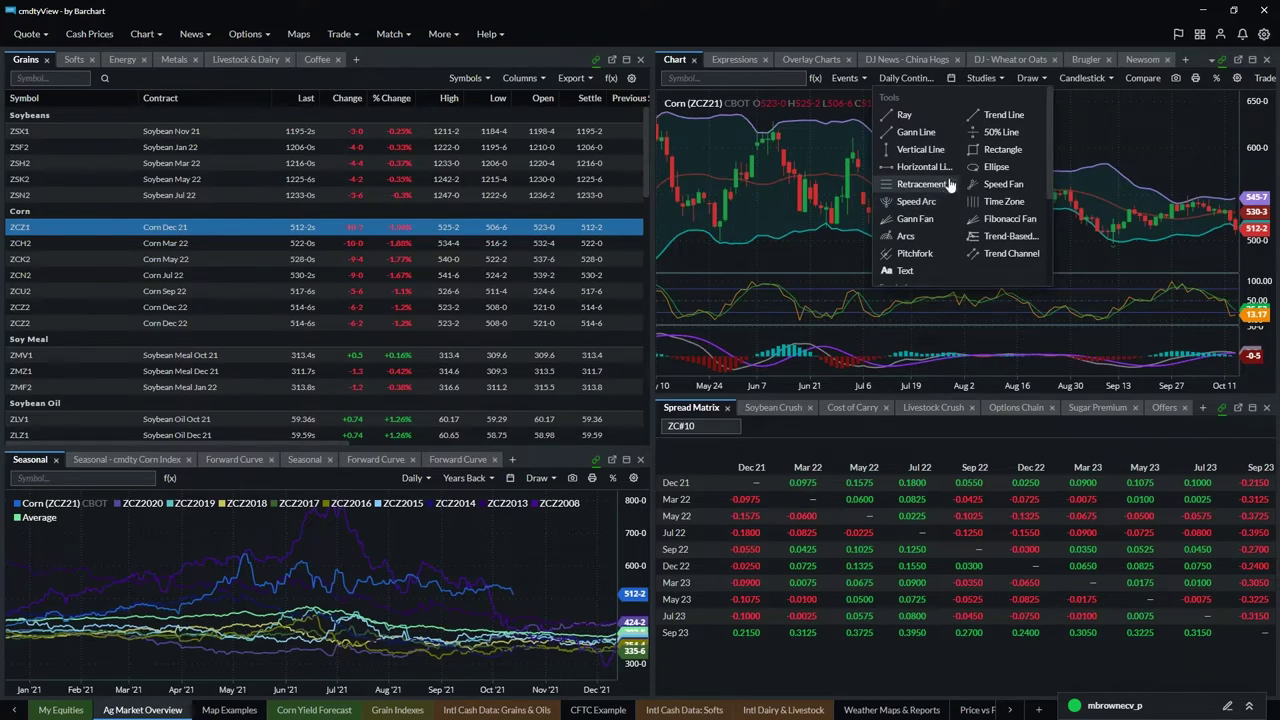
{"action": "left_click", "coordinate": [993, 118]}
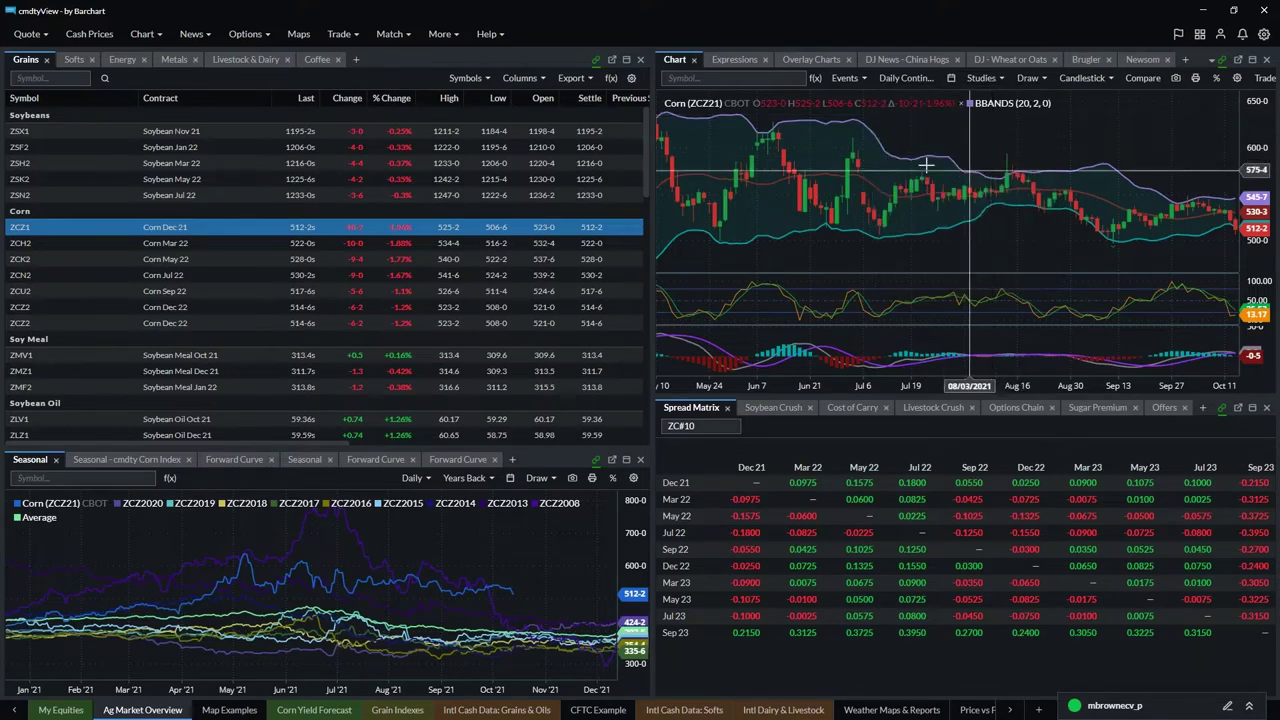
{"action": "left_click", "coordinate": [772, 128]}
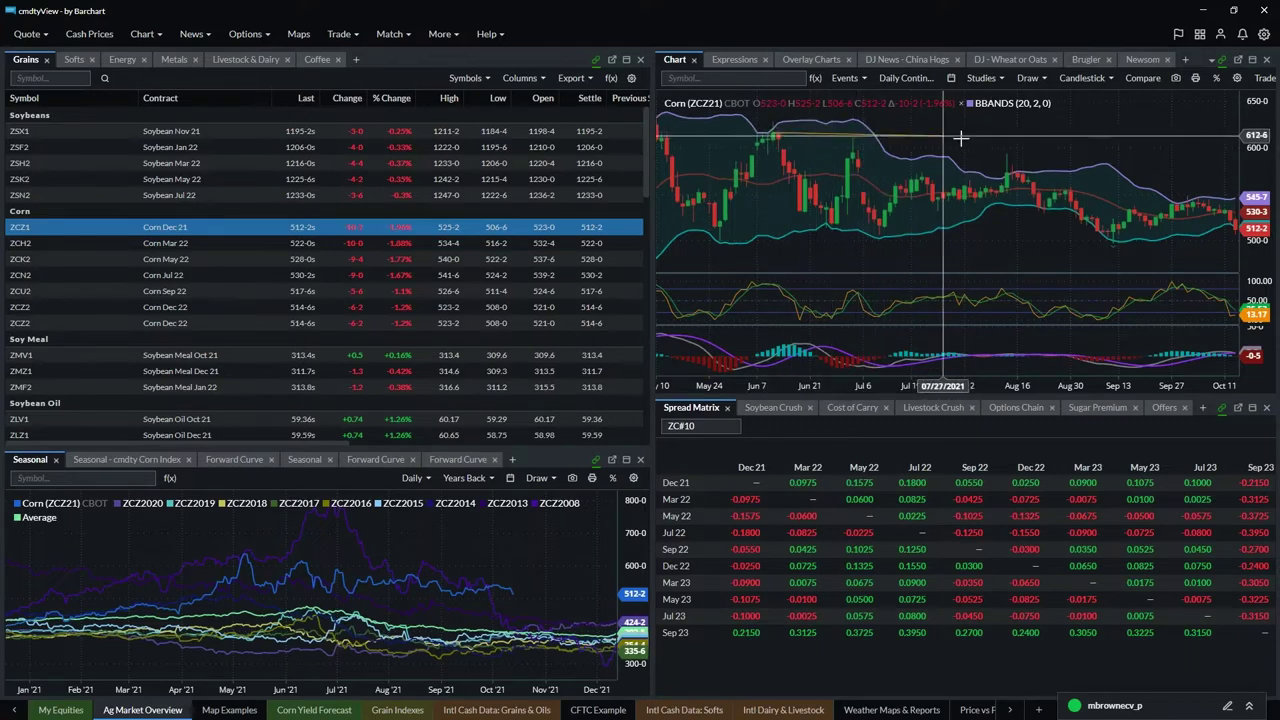
{"action": "left_click", "coordinate": [1188, 203]}
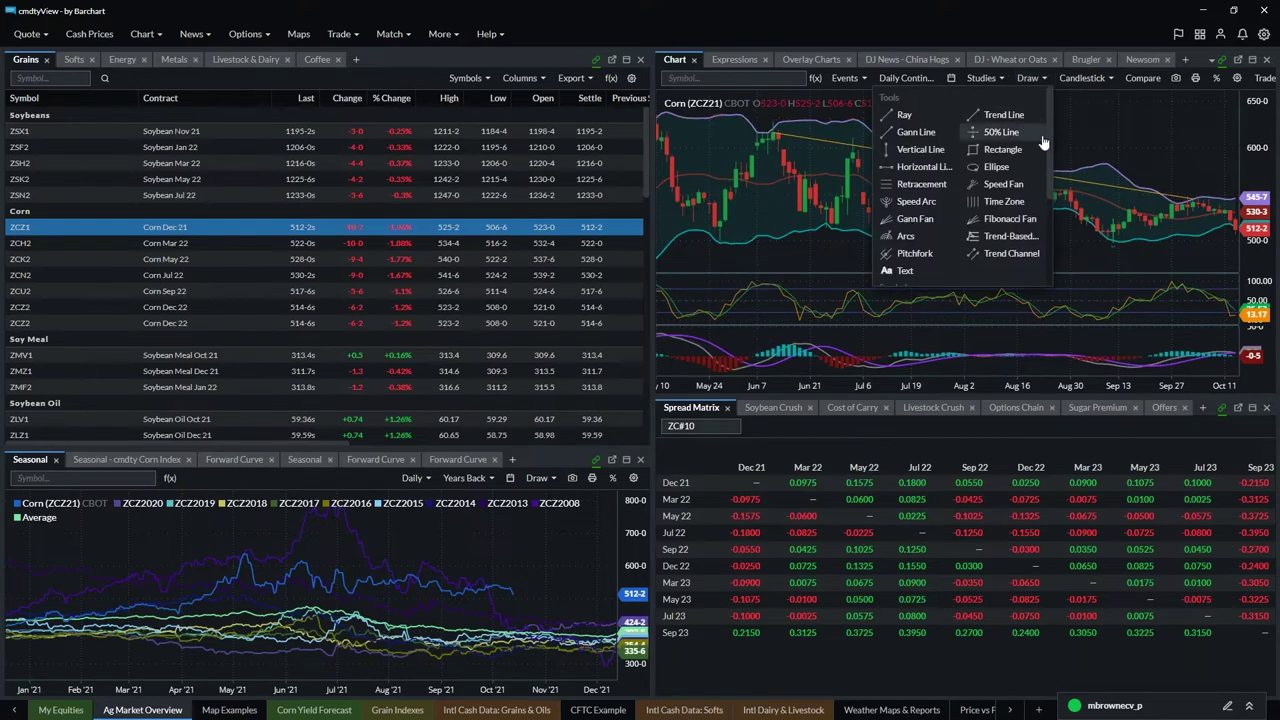
{"action": "left_click", "coordinate": [1094, 80]}
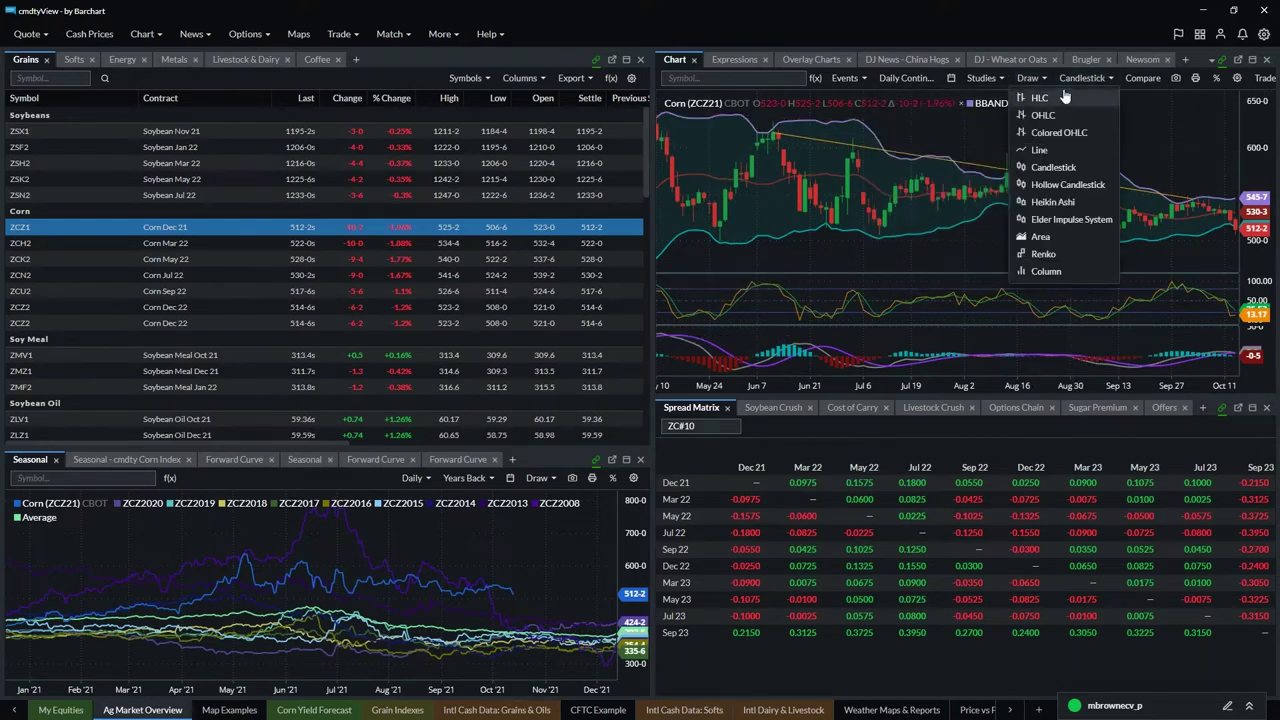
{"action": "left_click", "coordinate": [1066, 184]}
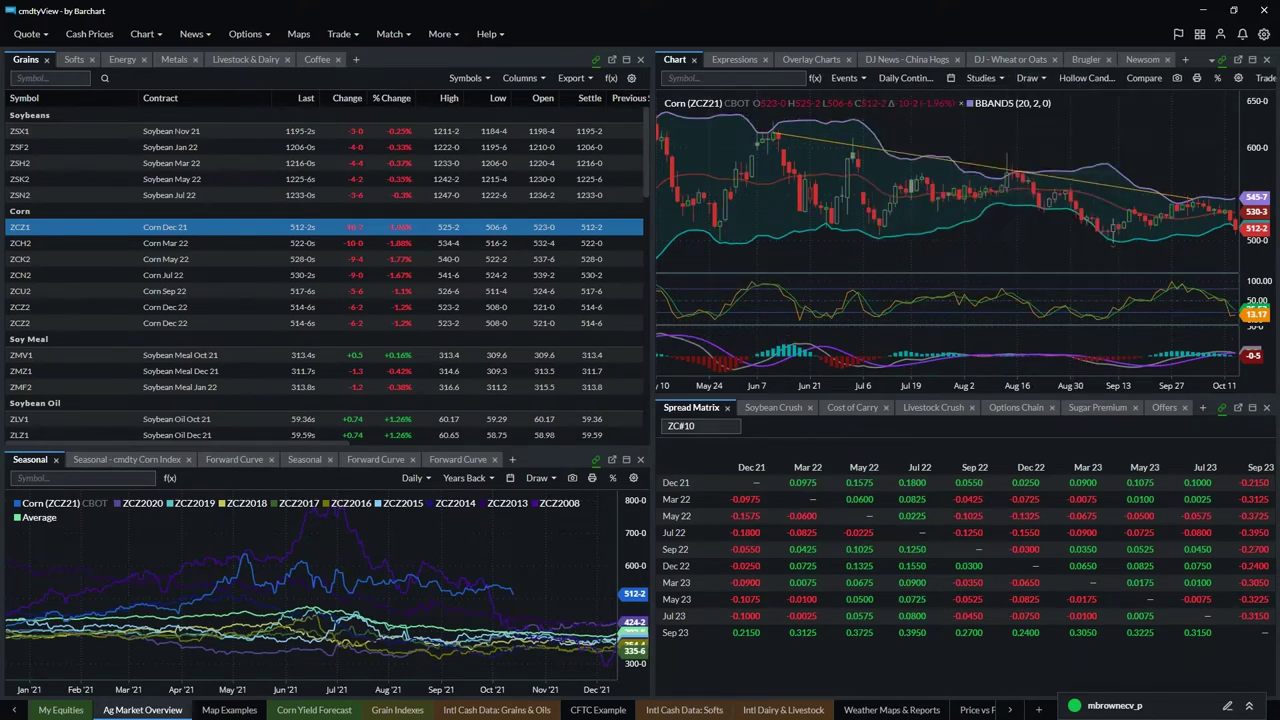
- Preview the corn chart in the OHLC, Line and Area bar styles
{"action": "left_click", "coordinate": [1090, 80]}
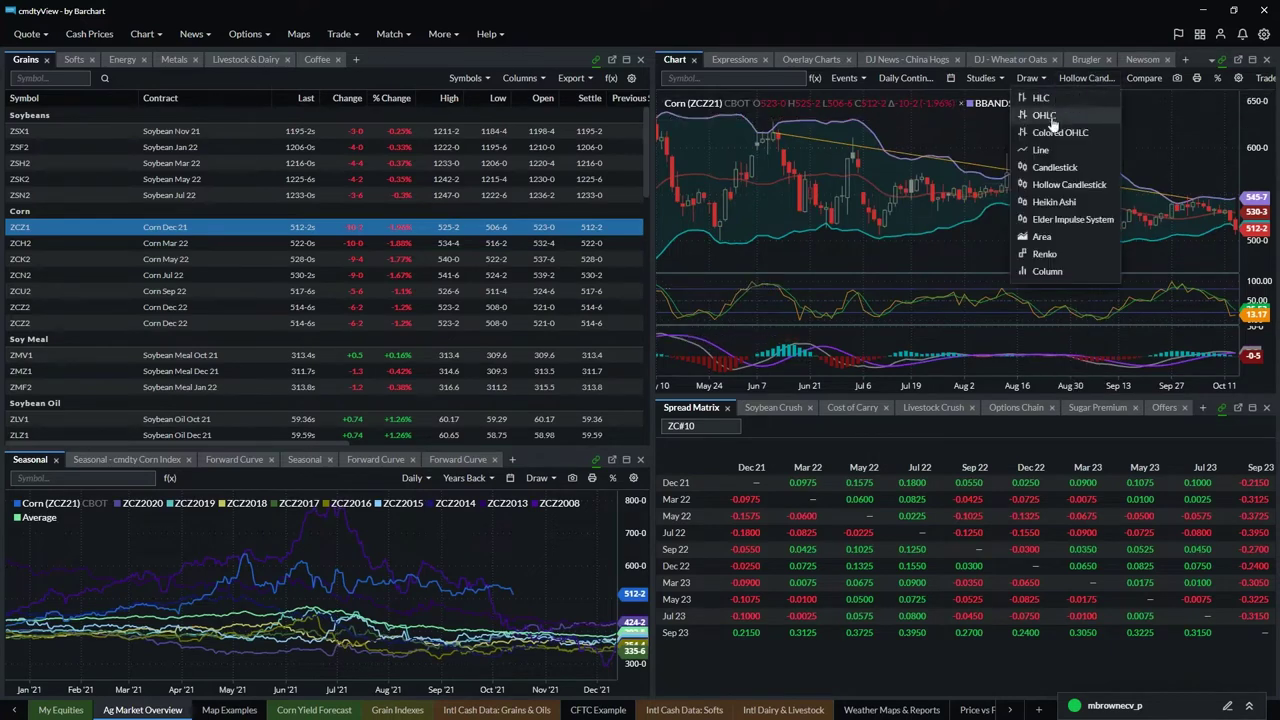
{"action": "left_click", "coordinate": [1051, 118]}
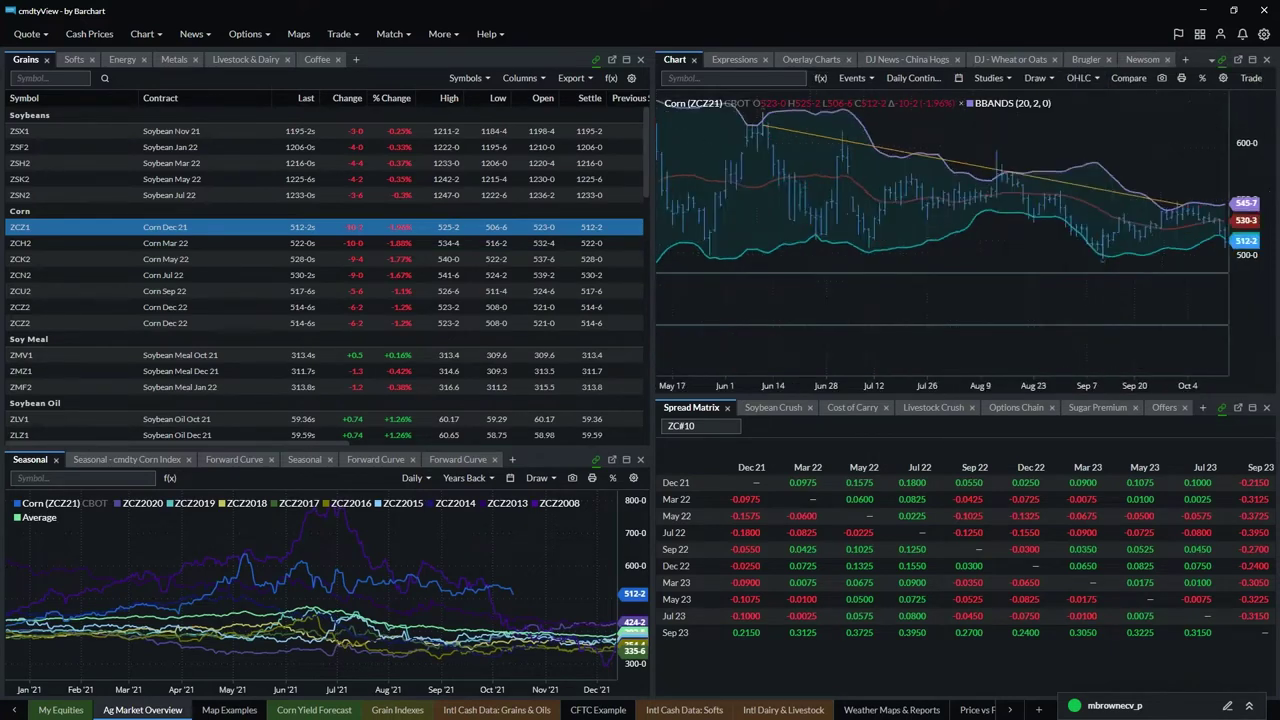
{"action": "left_click", "coordinate": [1082, 78]}
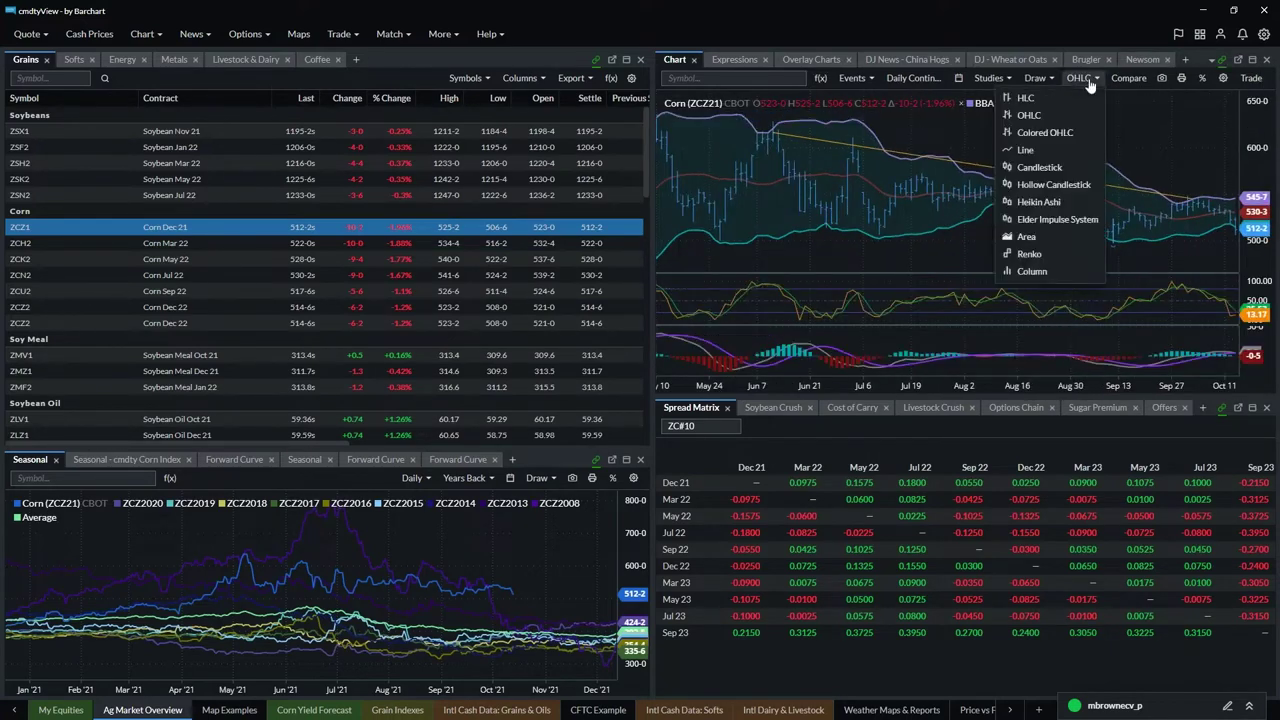
{"action": "left_click", "coordinate": [1030, 149]}
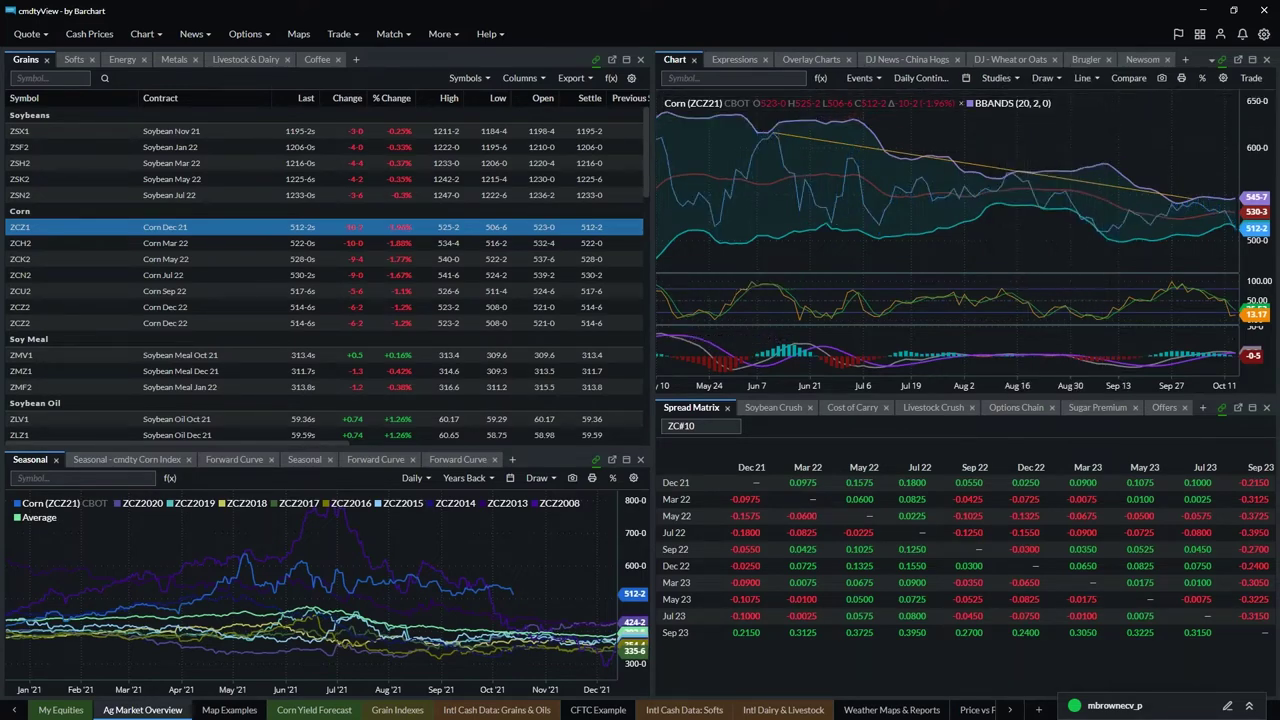
{"action": "left_click", "coordinate": [1082, 78]}
{"action": "left_click", "coordinate": [1038, 248]}
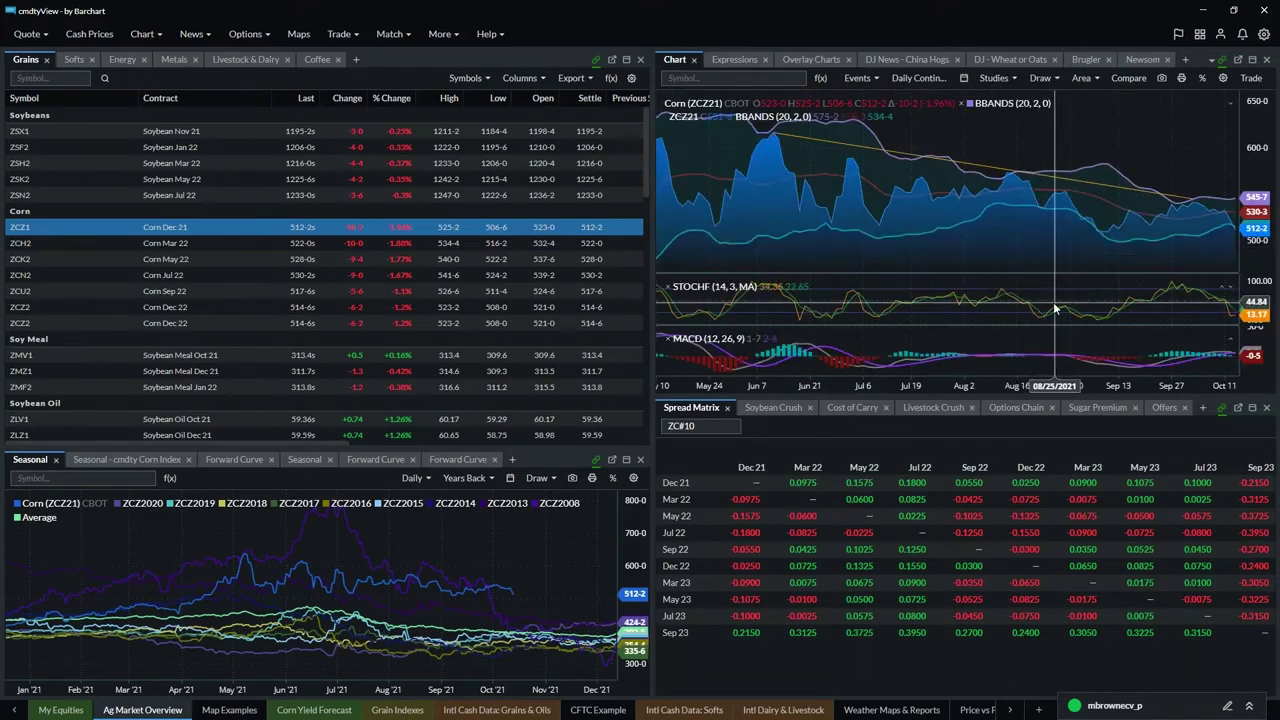
- Set the corn chart's bar style to Candlestick and close the list of styles
{"action": "left_click", "coordinate": [1088, 80]}
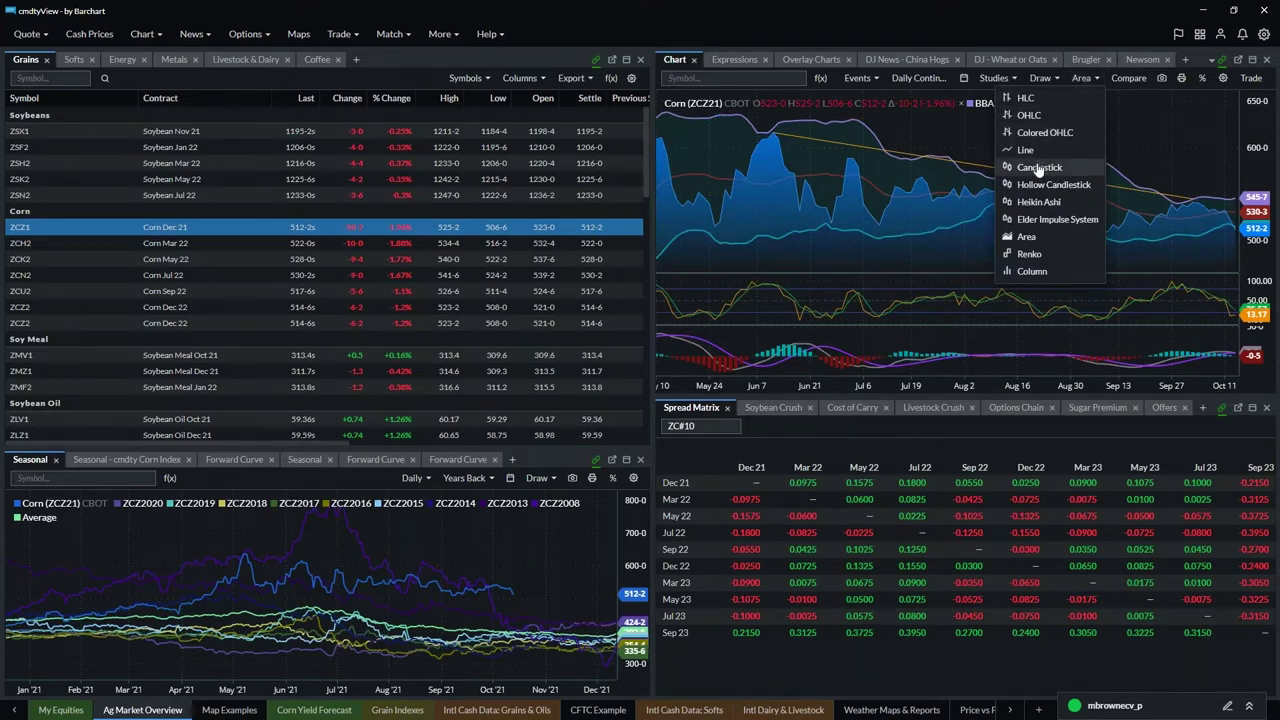
{"action": "left_click", "coordinate": [1040, 167]}
{"action": "left_click", "coordinate": [1077, 80]}
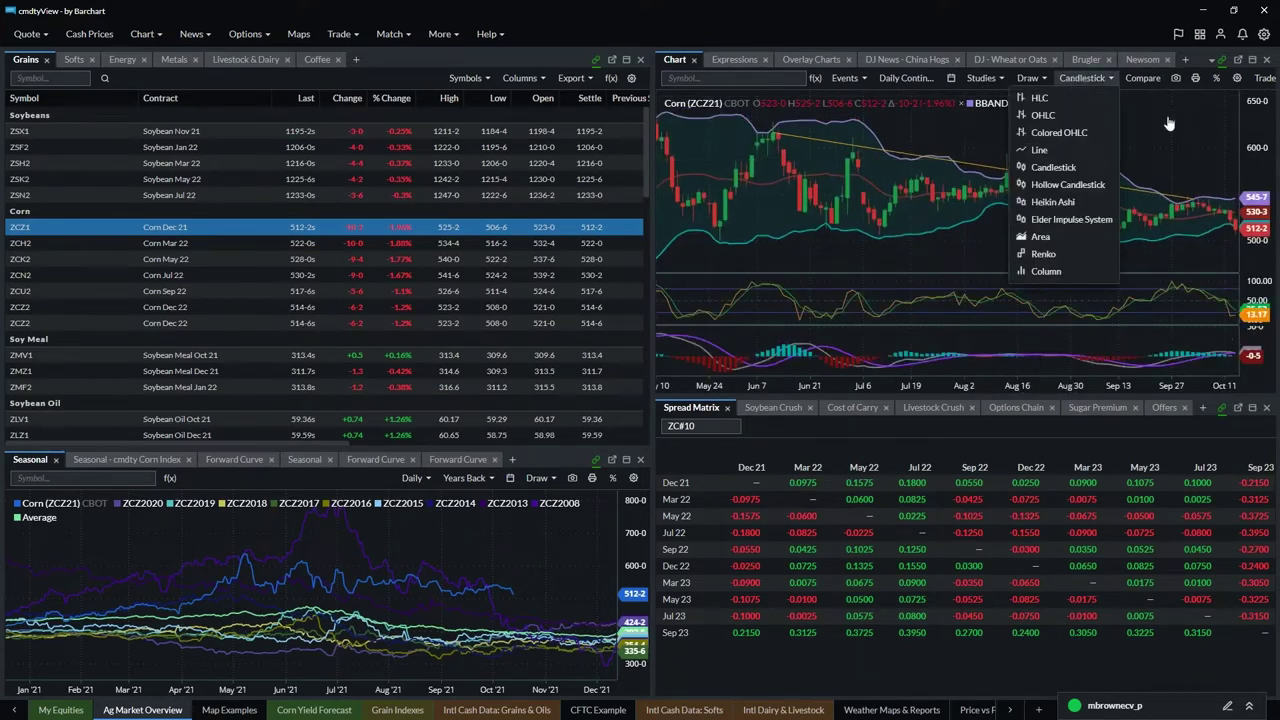
{"action": "left_click", "coordinate": [1077, 80]}
- Show the overlay chart and review its comparison settings for ZCPAUS.CM without changing them
{"action": "left_click", "coordinate": [811, 60]}
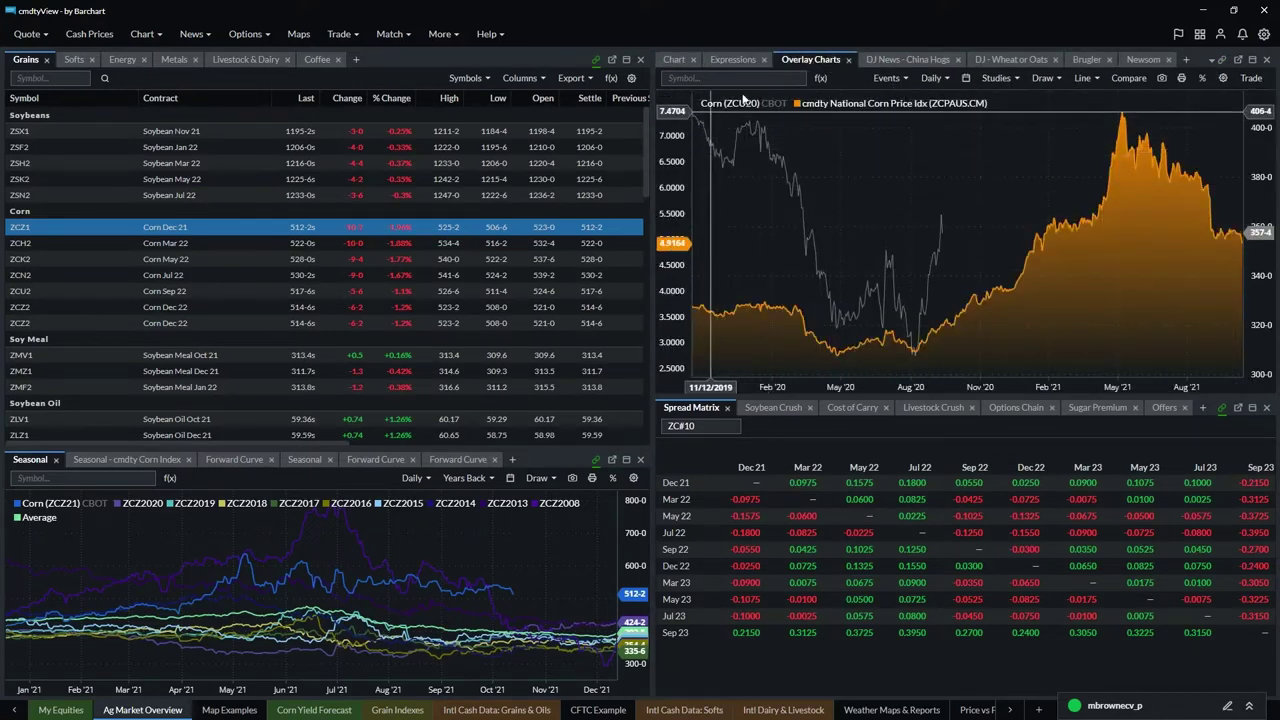
{"action": "left_click", "coordinate": [1128, 78]}
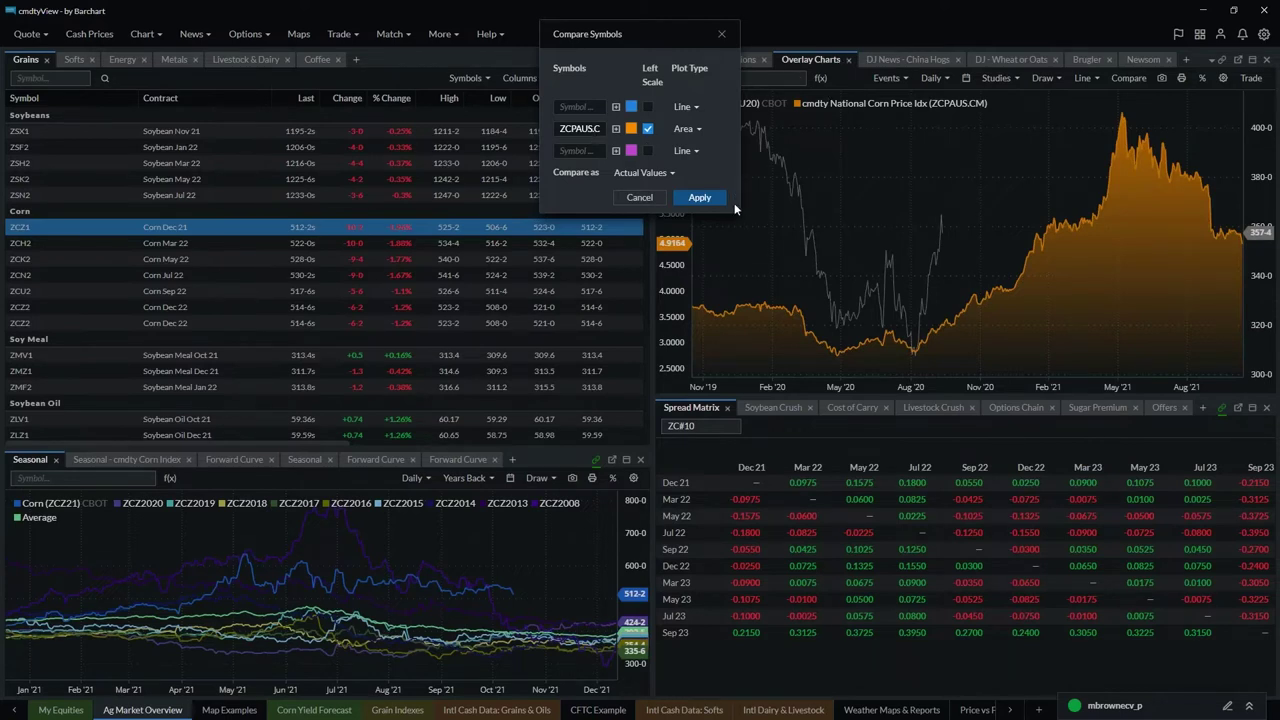
{"action": "left_click", "coordinate": [640, 197]}
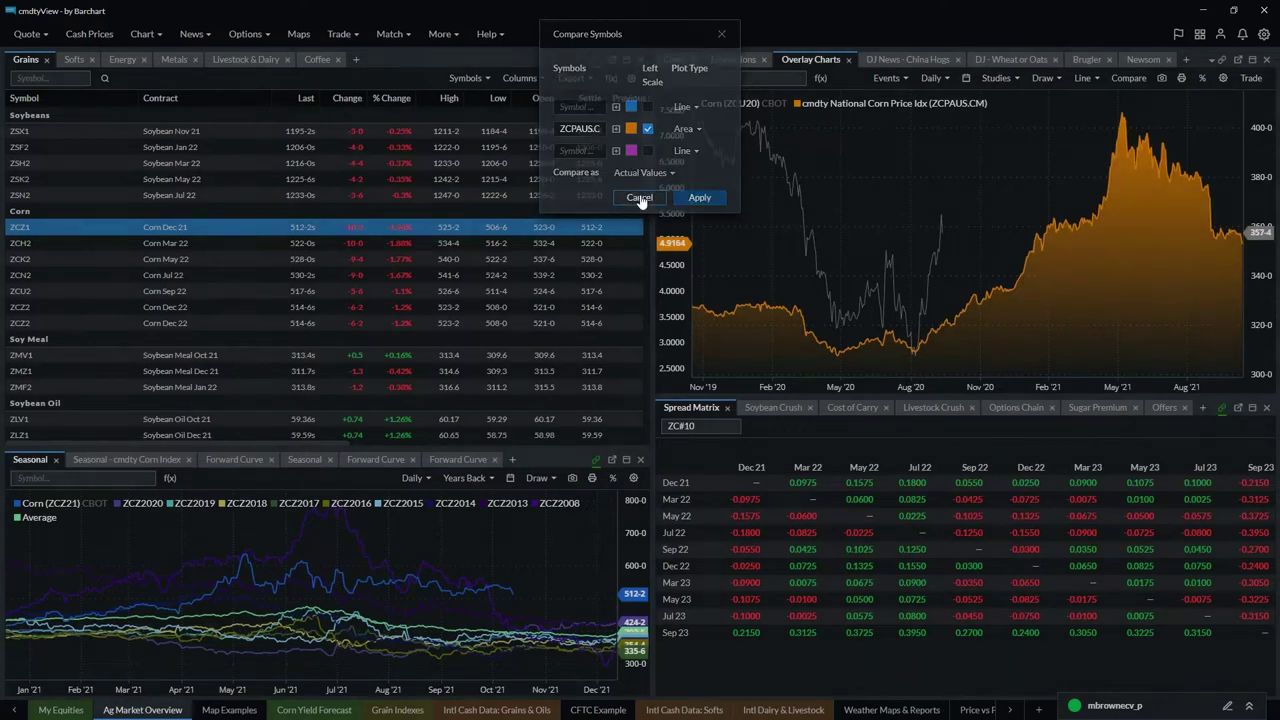
- Show the soybean crush expression chart and examine its price history at wider and narrower time spans
{"action": "left_click", "coordinate": [735, 60]}
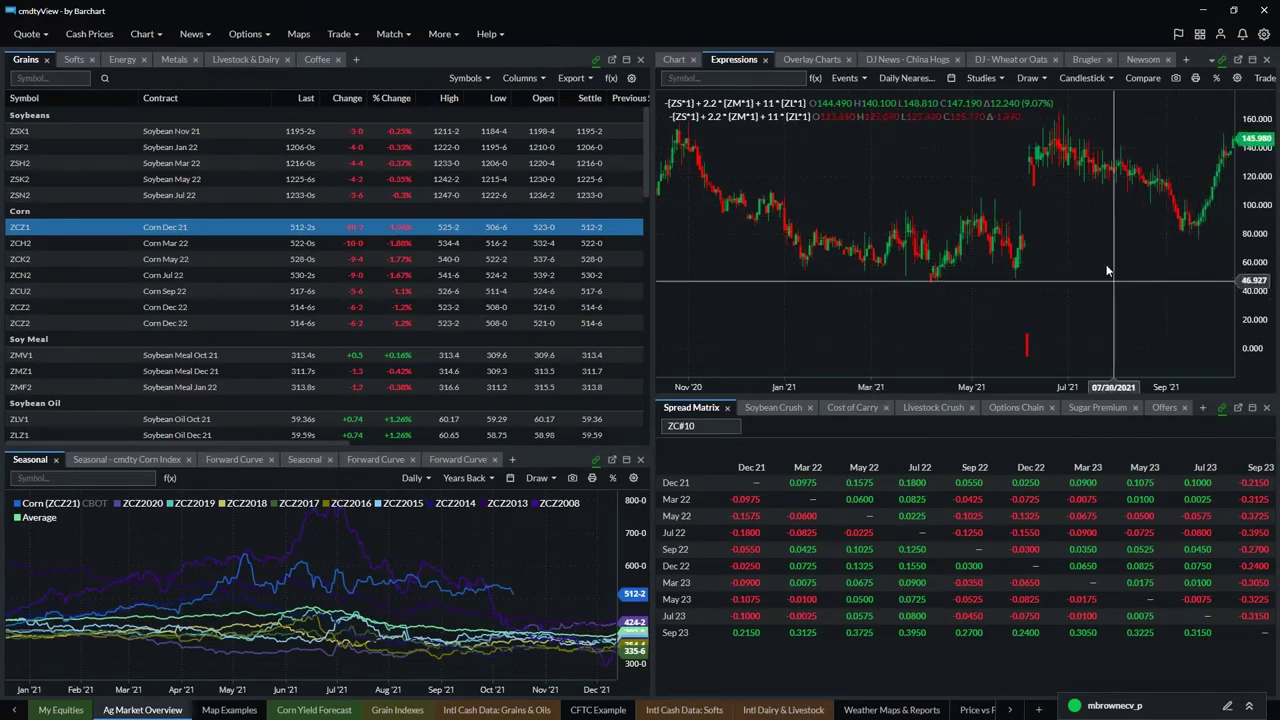
{"action": "mouse_move", "coordinate": [820, 389]}
{"action": "left_mouse_down"}
{"action": "mouse_move", "coordinate": [833, 387]}
{"action": "mouse_move", "coordinate": [815, 387]}
{"action": "left_mouse_up"}
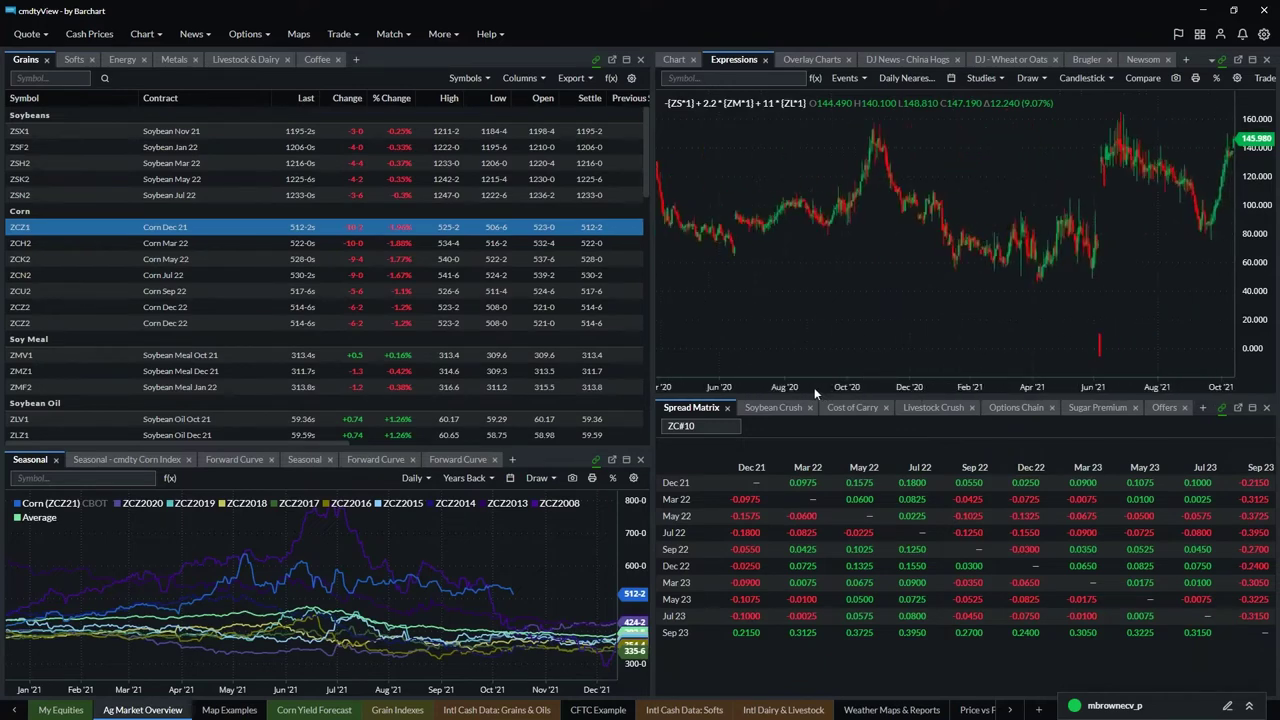
{"action": "scroll", "coordinate": [814, 387], "scroll_direction": "up", "scroll_amount": 2}
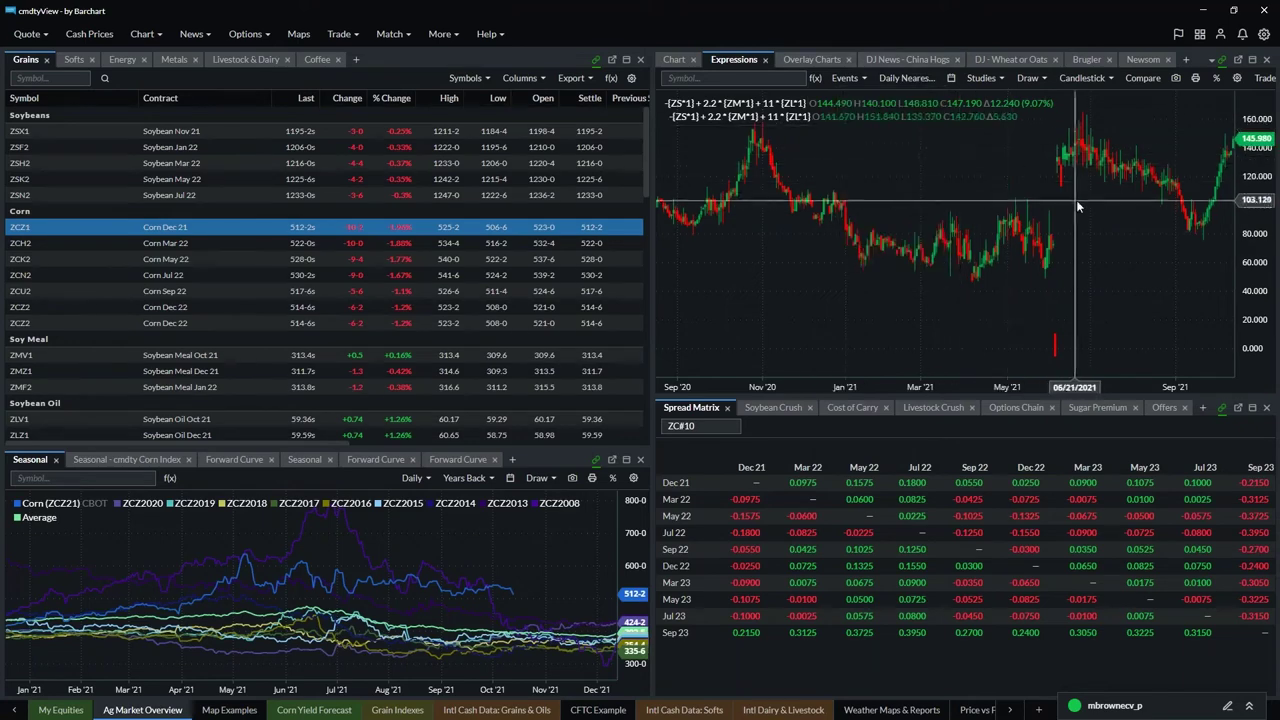
- Show the China Hogs news search and look up where a new news panel can be added
{"action": "left_click", "coordinate": [910, 60]}
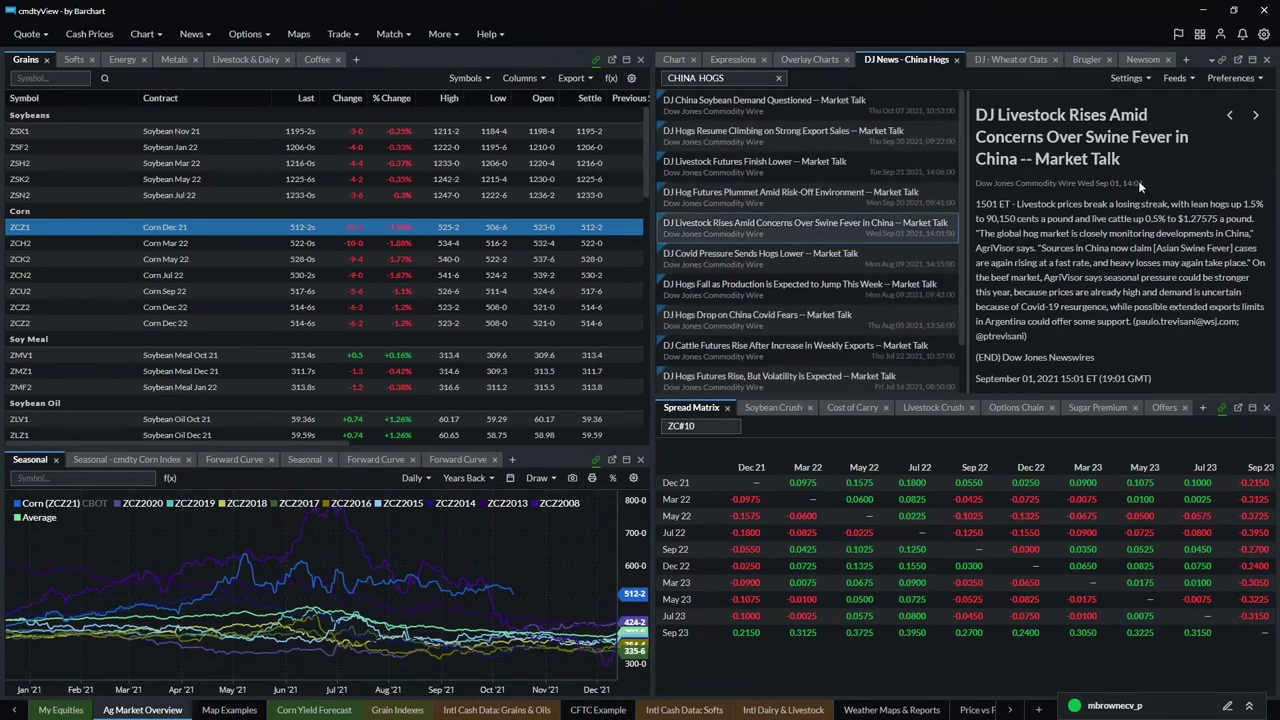
{"action": "left_click", "coordinate": [199, 38]}
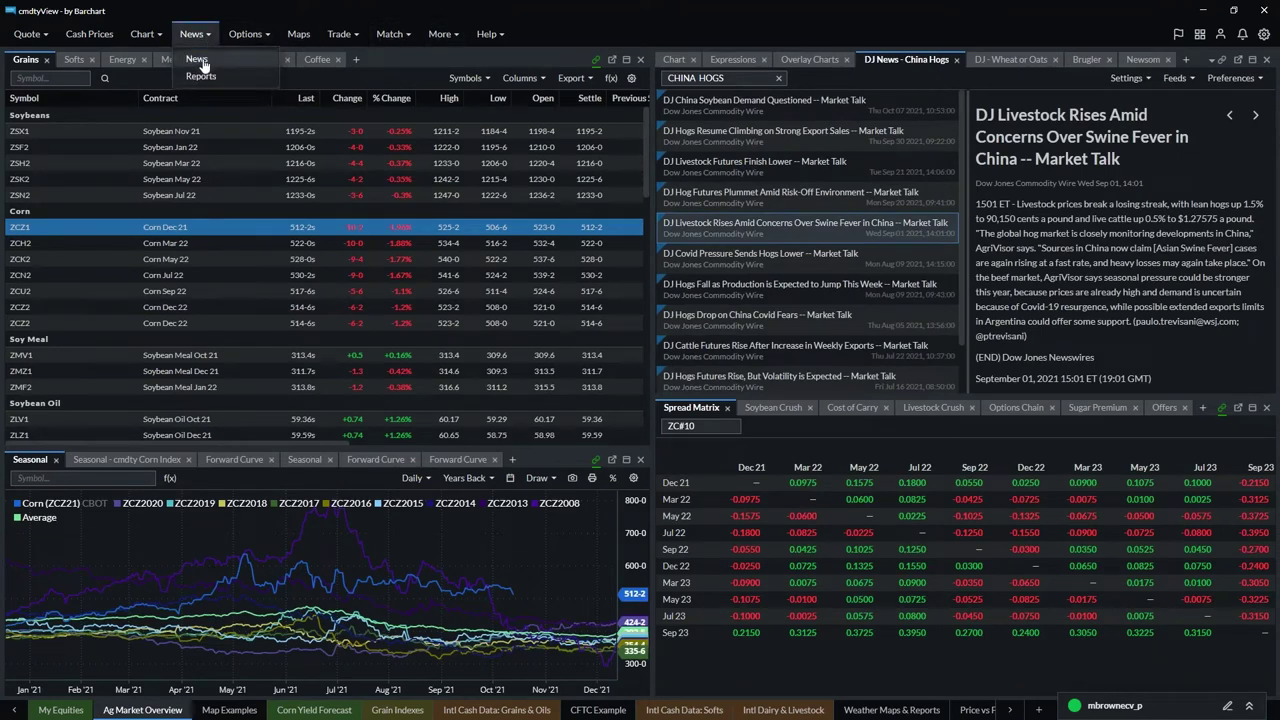
{"action": "left_click", "coordinate": [1185, 61]}
{"action": "mouse_move", "coordinate": [1162, 145]}
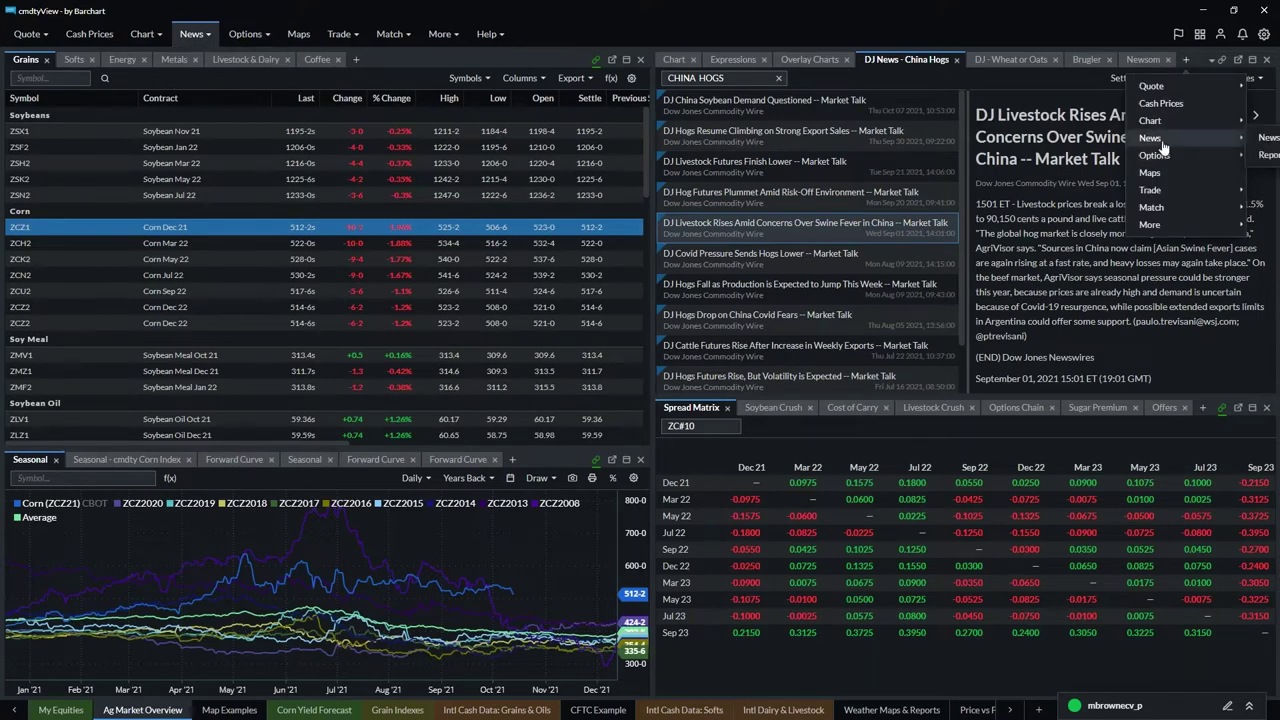
{"action": "left_click", "coordinate": [1219, 360]}
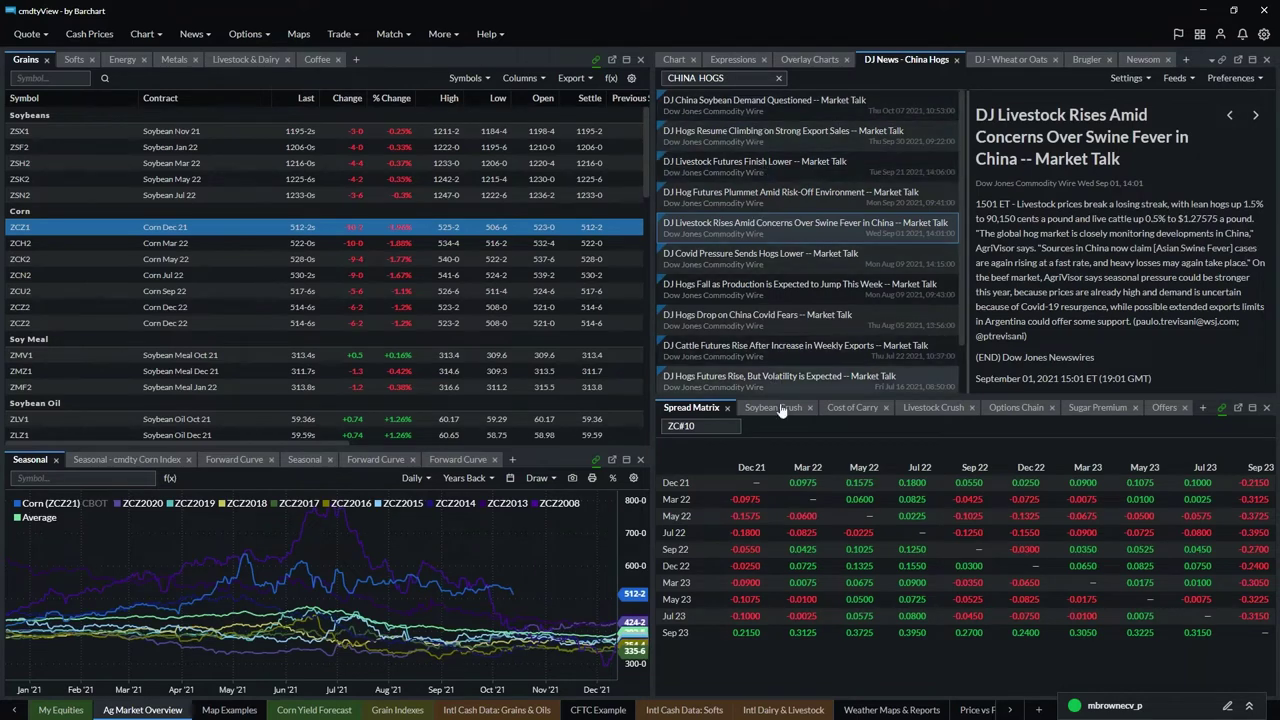
- Review the feed and settings options of the China Hogs news, and show the Wheat or Oats news search
{"action": "left_click", "coordinate": [1186, 79]}
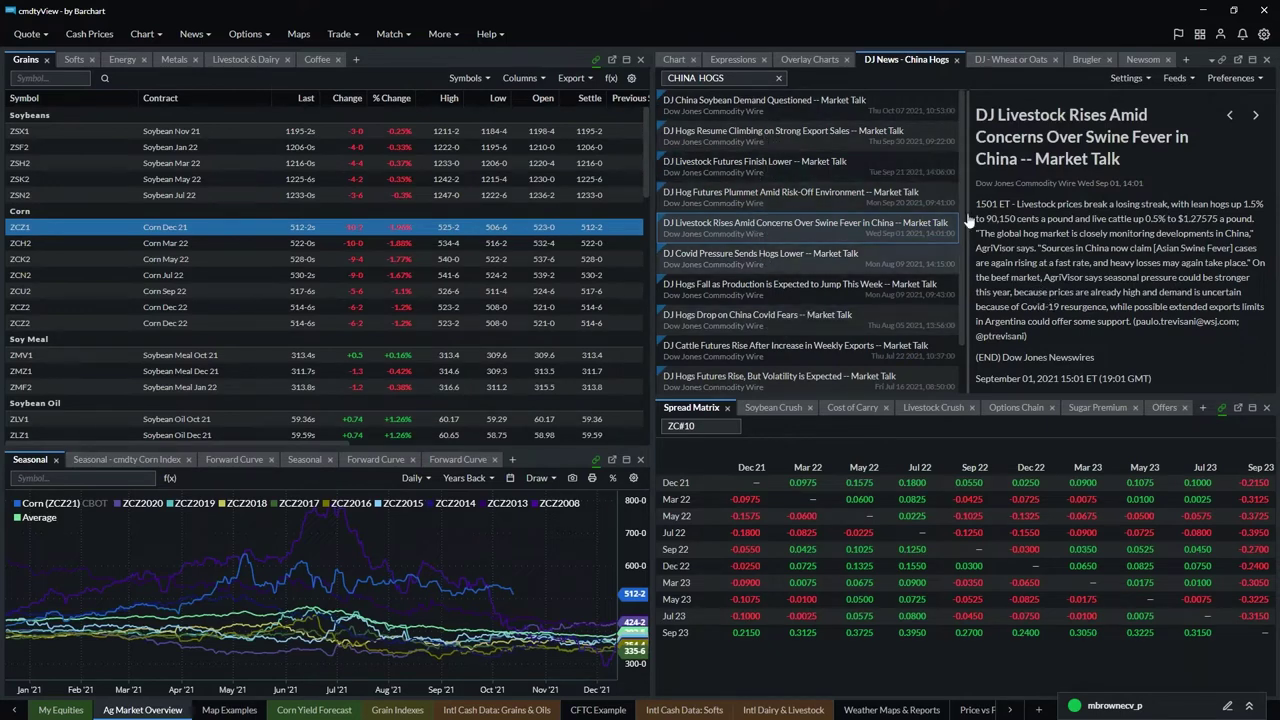
{"action": "left_click", "coordinate": [1187, 79]}
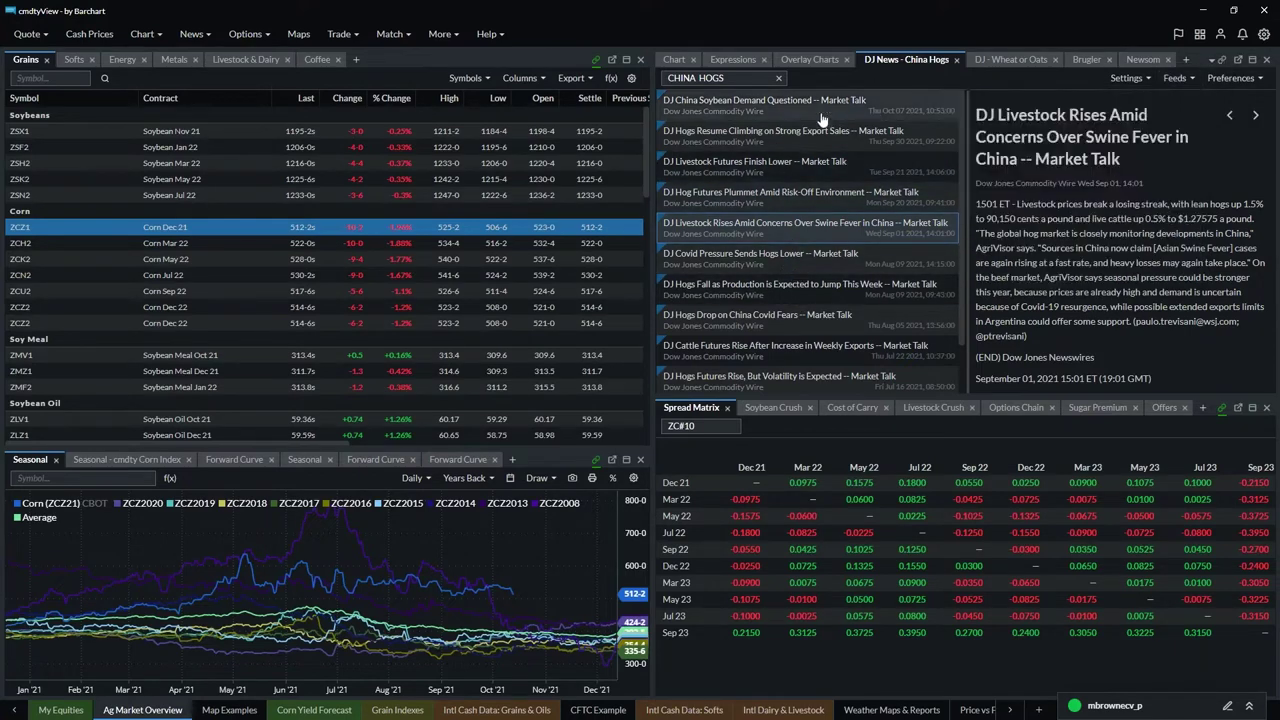
{"action": "mouse_move", "coordinate": [1207, 79]}
{"action": "mouse_move", "coordinate": [1135, 79]}
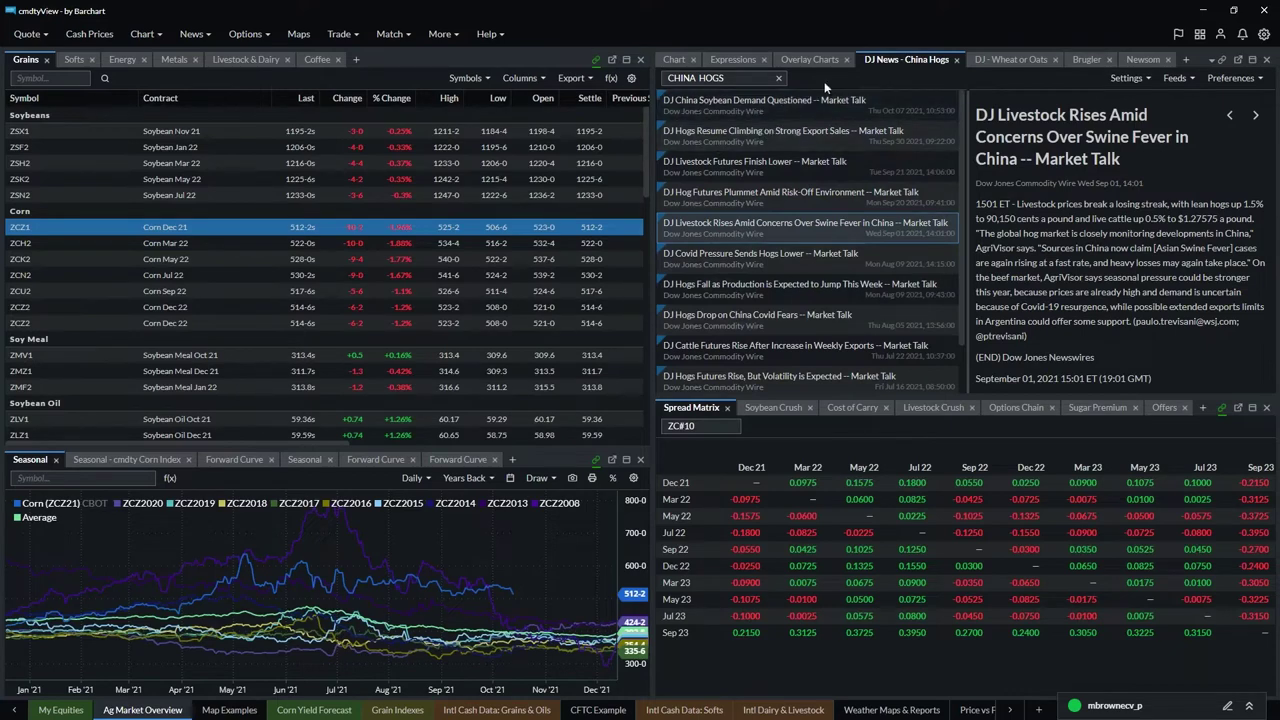
{"action": "left_click", "coordinate": [1013, 60]}
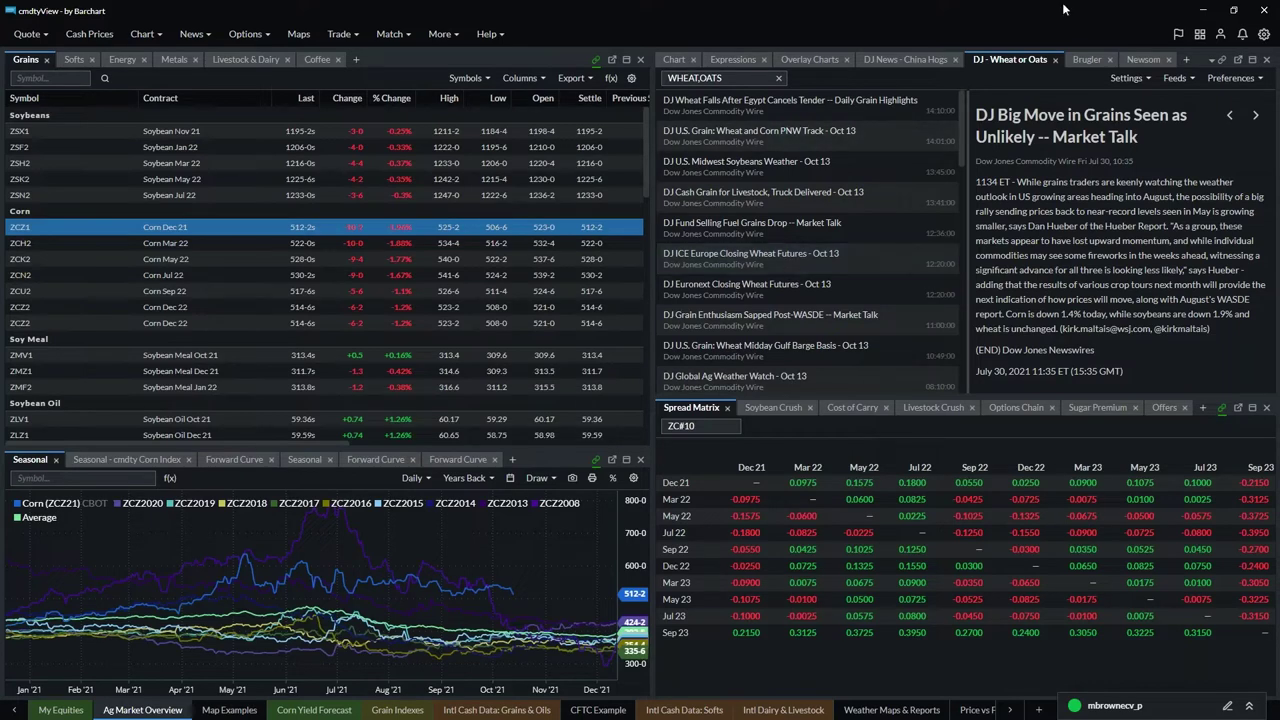
- Show the U.S. Drought Monitor in the Reports view, review the report sources and keep USDA
{"action": "left_click", "coordinate": [1211, 66]}
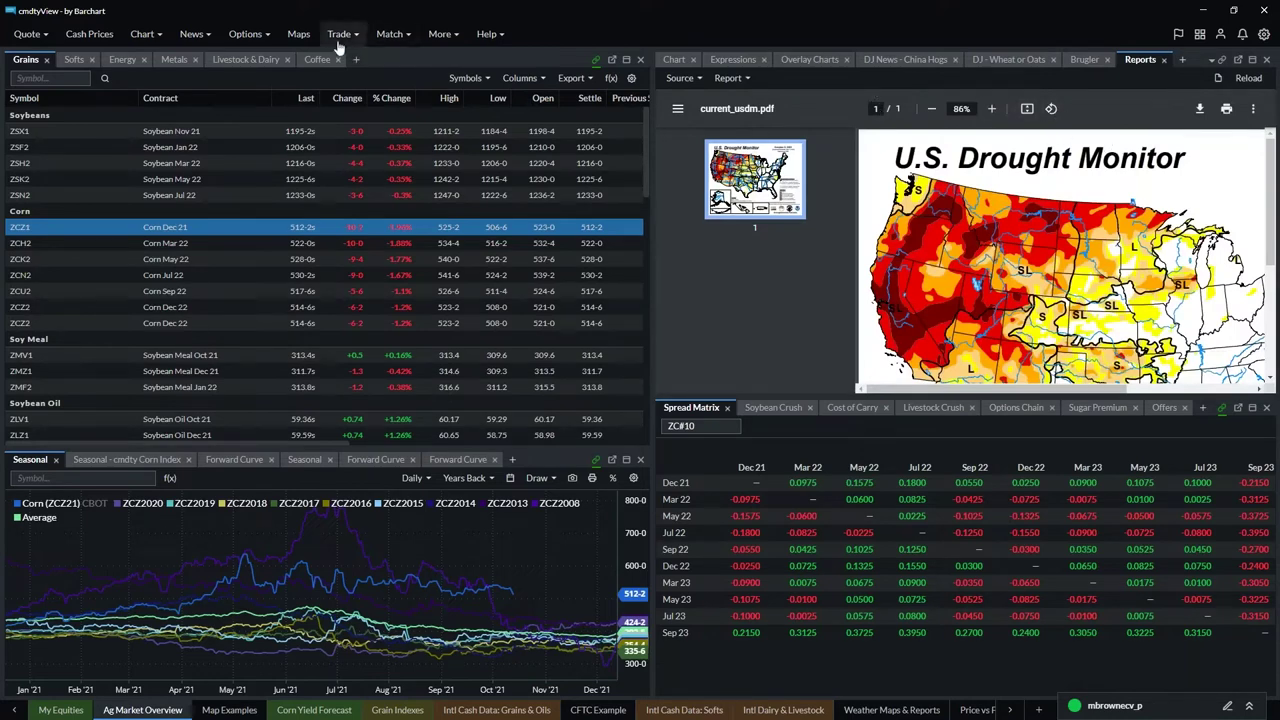
{"action": "left_click", "coordinate": [210, 42]}
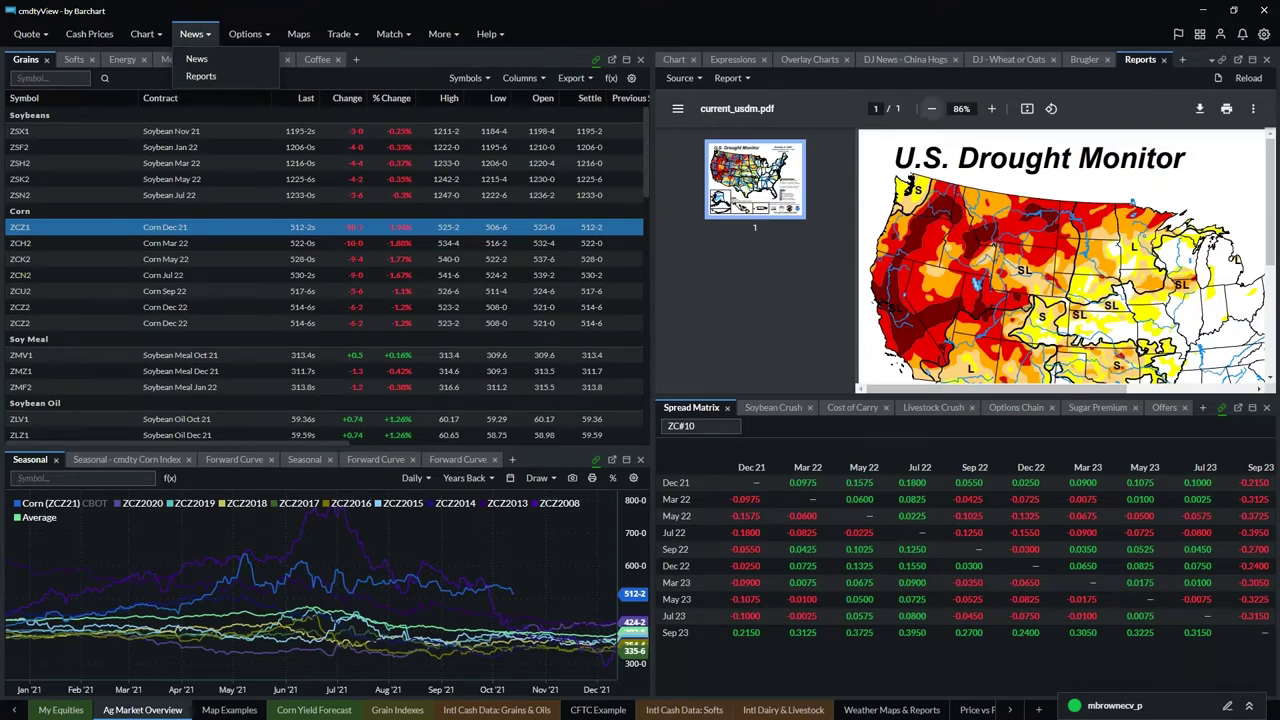
{"action": "left_click", "coordinate": [683, 78]}
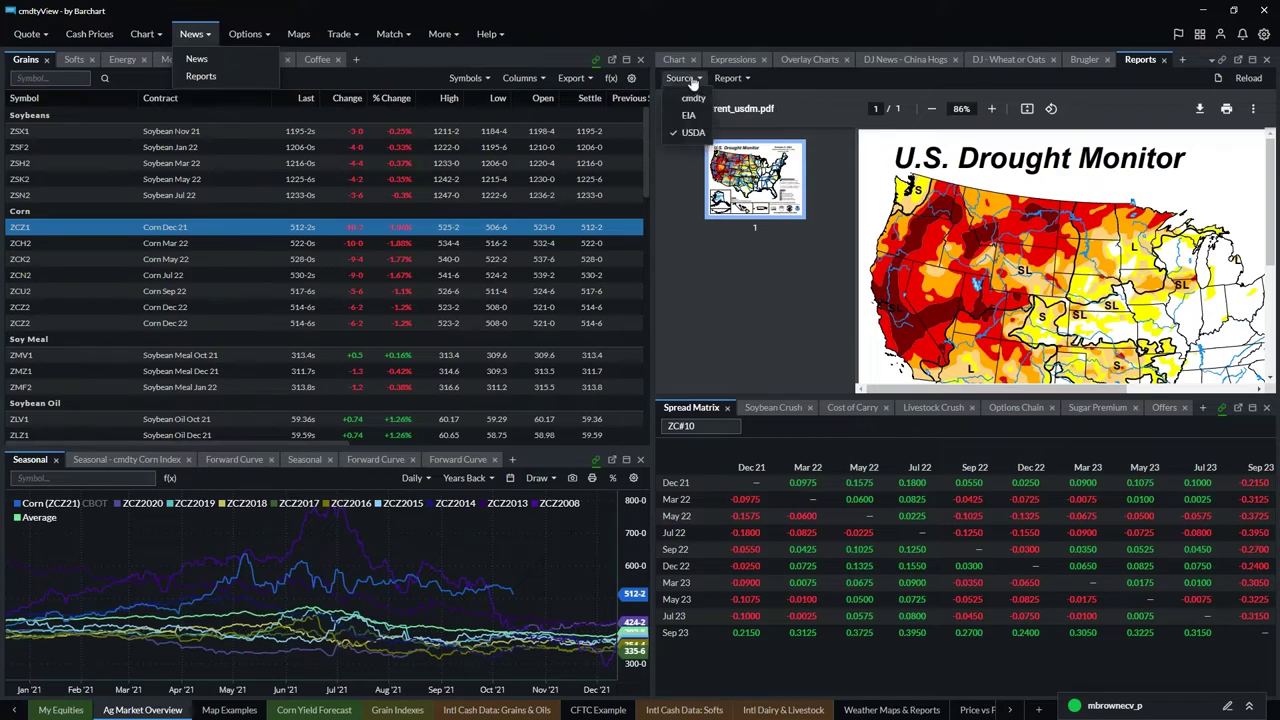
{"action": "left_click", "coordinate": [681, 139]}
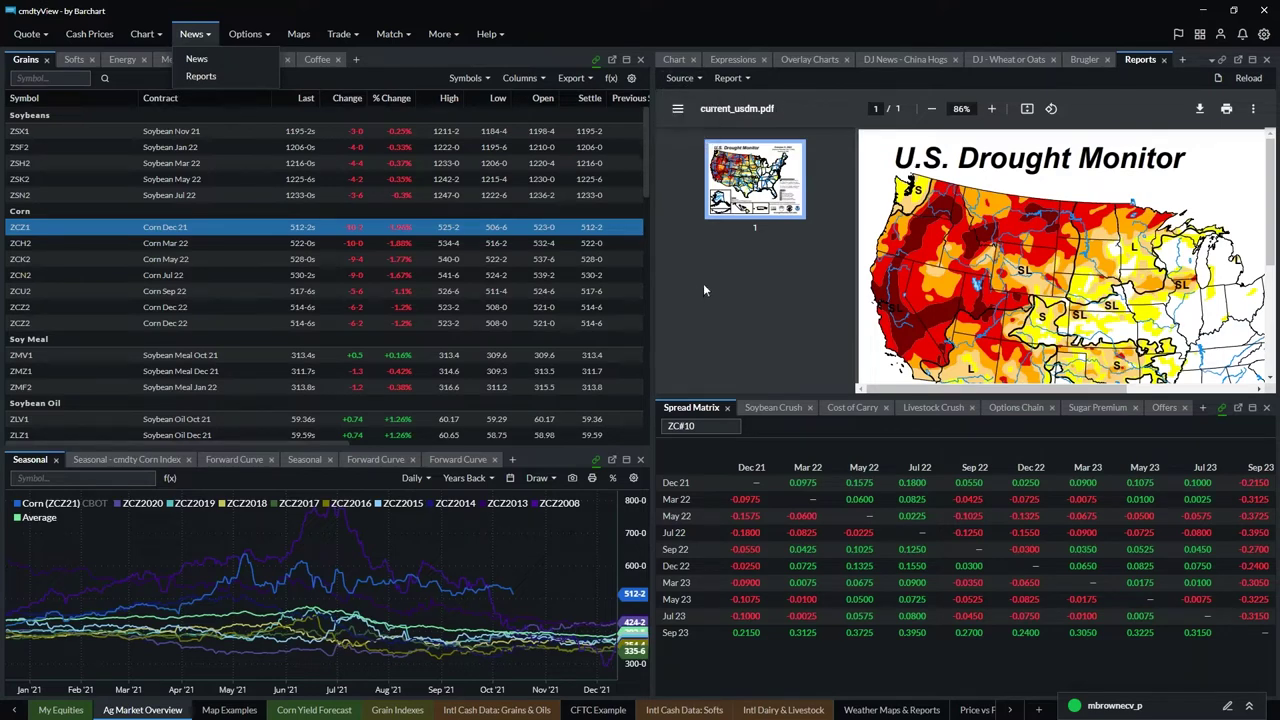
- Review the available USDA reports and load the USDA Weekly Weather report
{"action": "left_click", "coordinate": [743, 80]}
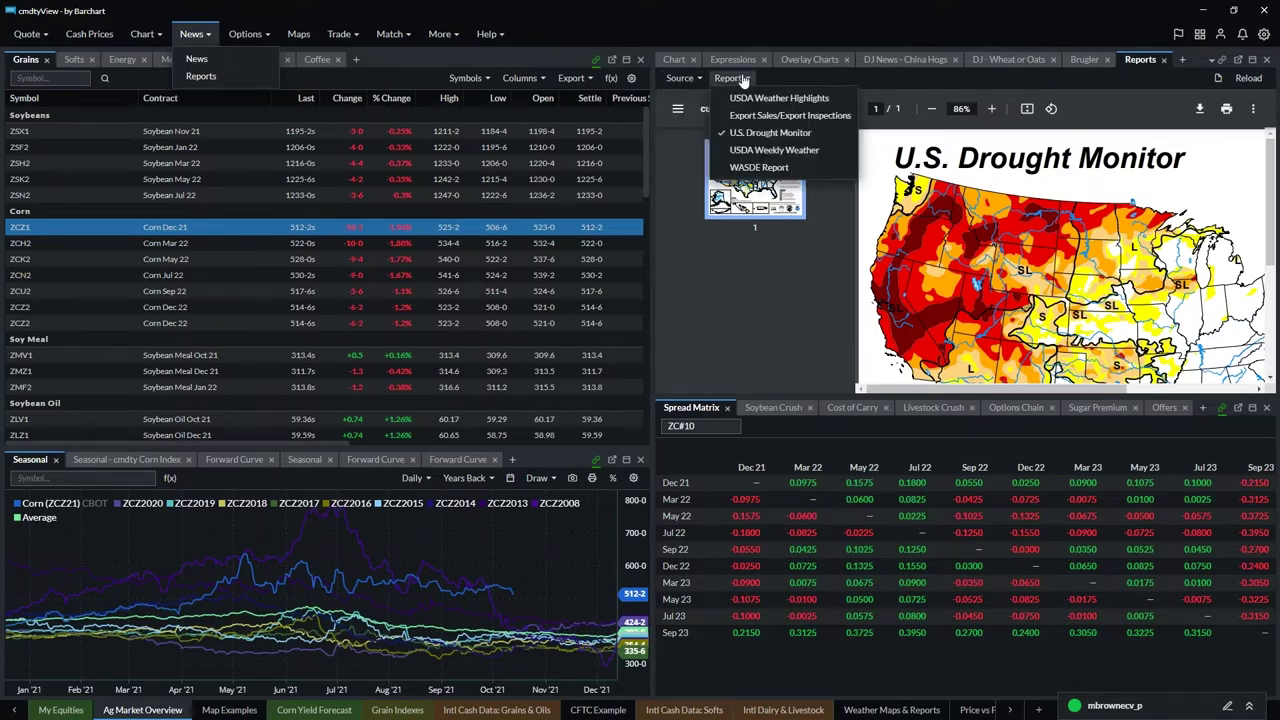
{"action": "left_click", "coordinate": [744, 79]}
{"action": "left_click", "coordinate": [746, 78]}
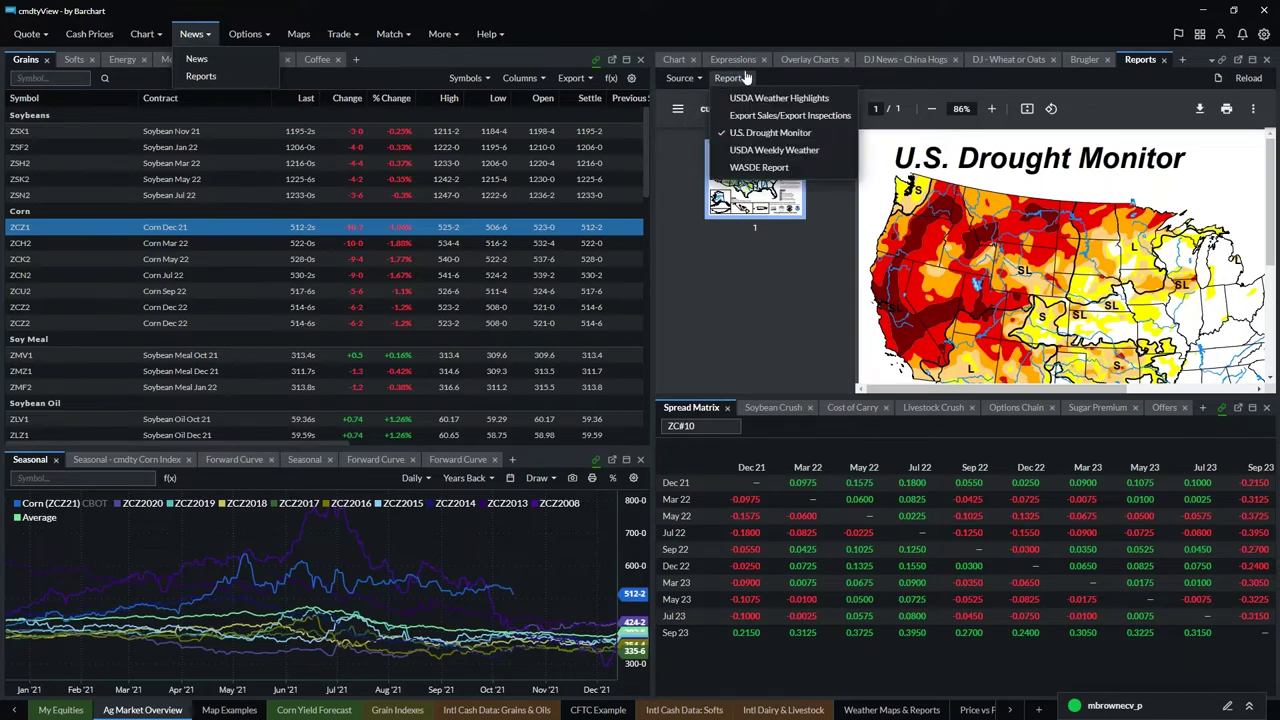
{"action": "left_click", "coordinate": [749, 152]}
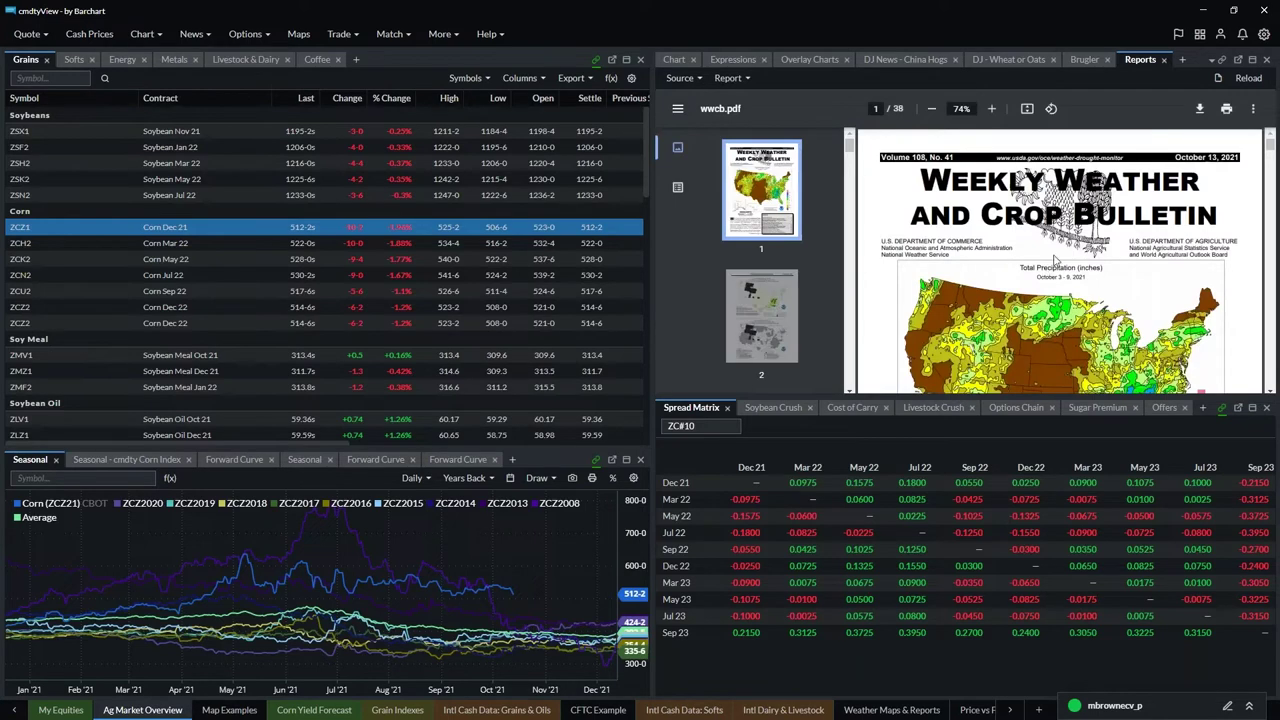
- Examine the maps, articles and city weather tables in the first seven pages of the Weekly Weather and Crop Bulletin
{"action": "scroll", "coordinate": [1054, 259], "scroll_direction": "down", "scroll_amount": 5}
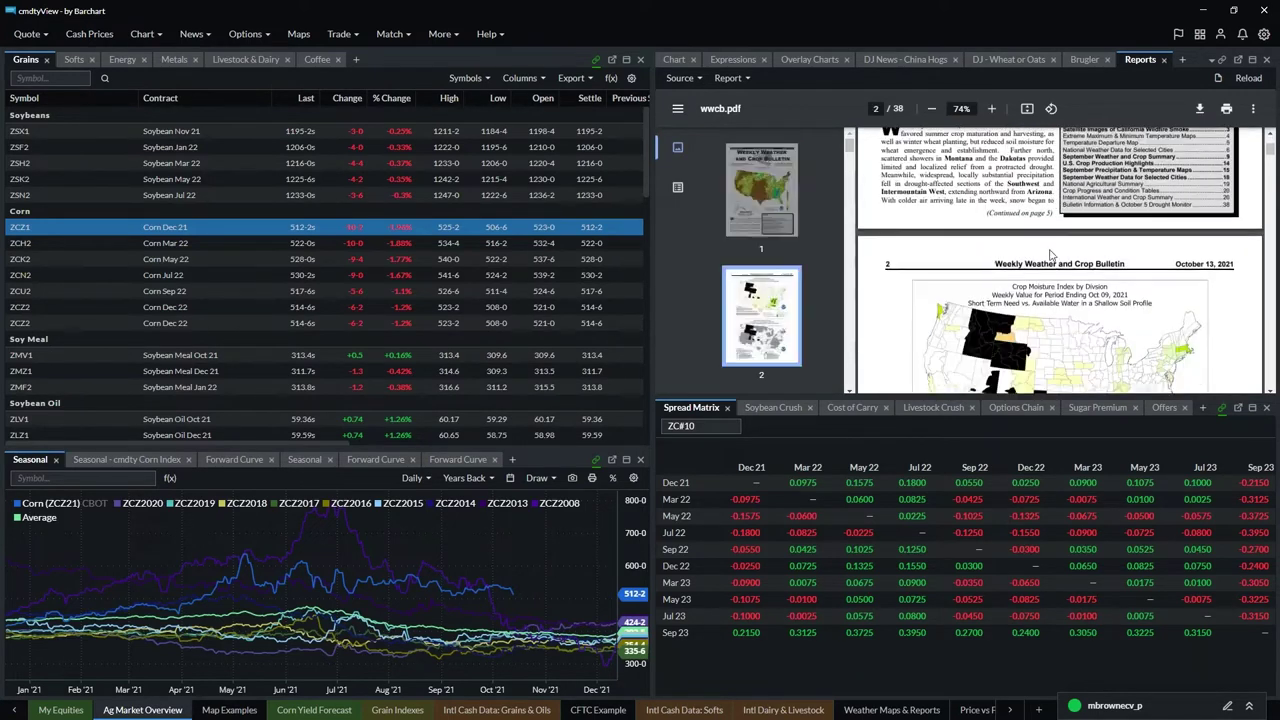
{"action": "scroll", "coordinate": [1050, 254], "scroll_direction": "down", "scroll_amount": 5}
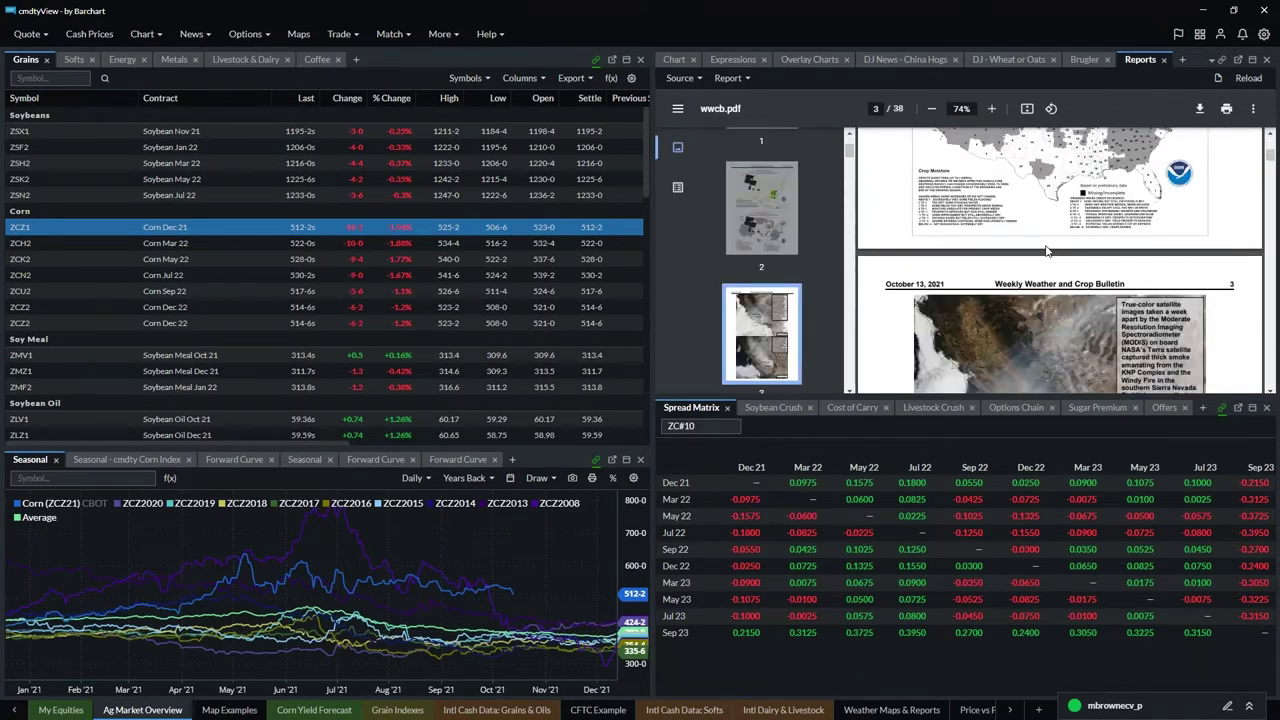
{"action": "scroll", "coordinate": [1046, 252], "scroll_direction": "down", "scroll_amount": 5}
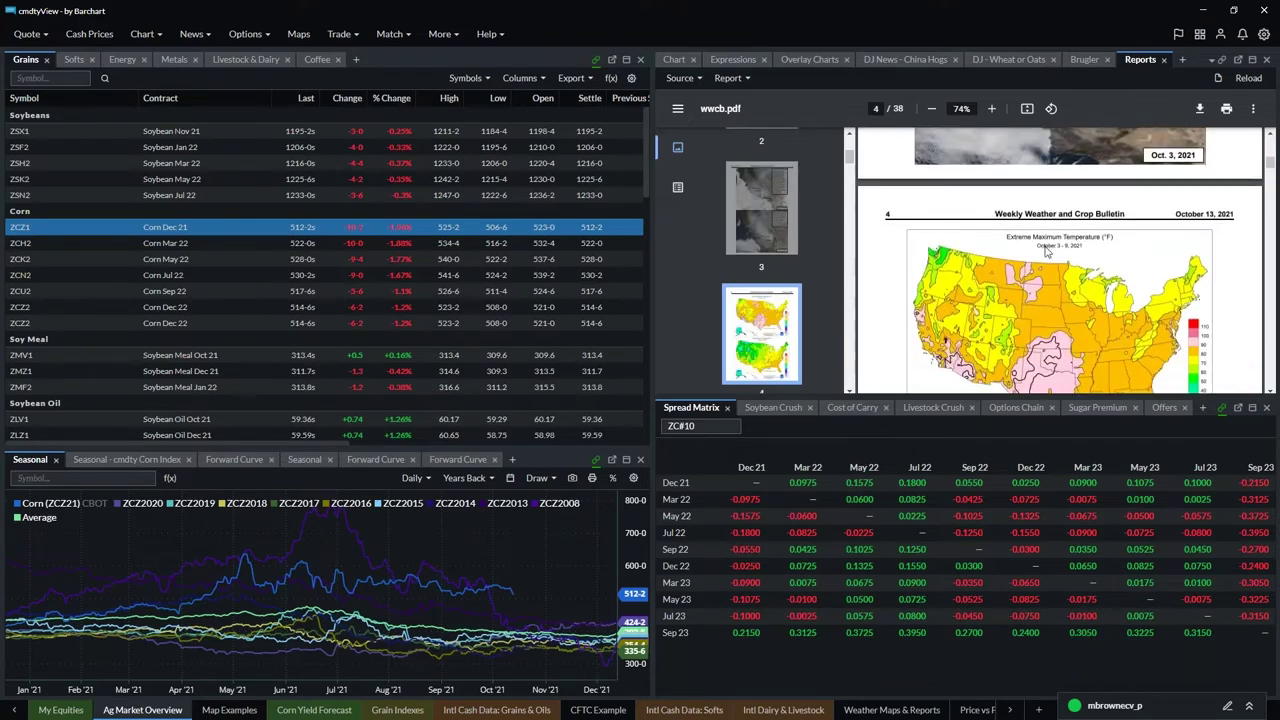
{"action": "scroll", "coordinate": [1046, 252], "scroll_direction": "down", "scroll_amount": 10}
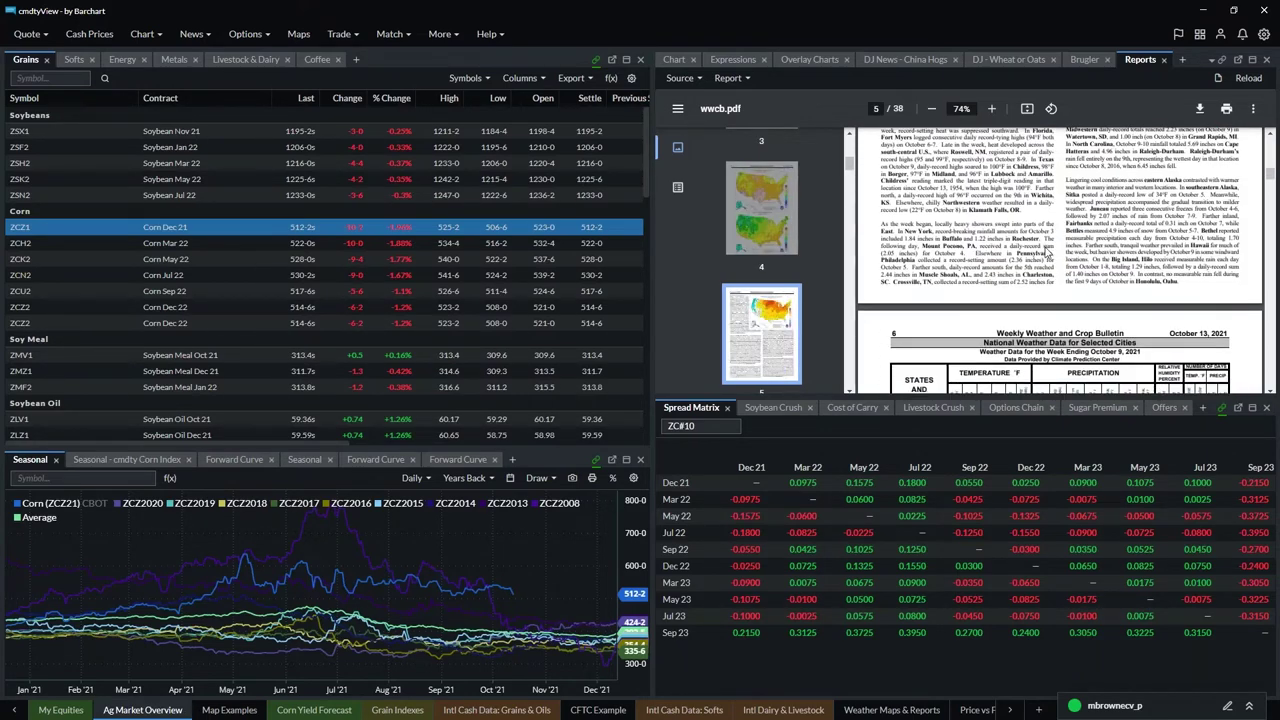
{"action": "scroll", "coordinate": [1046, 250], "scroll_direction": "down", "scroll_amount": 10}
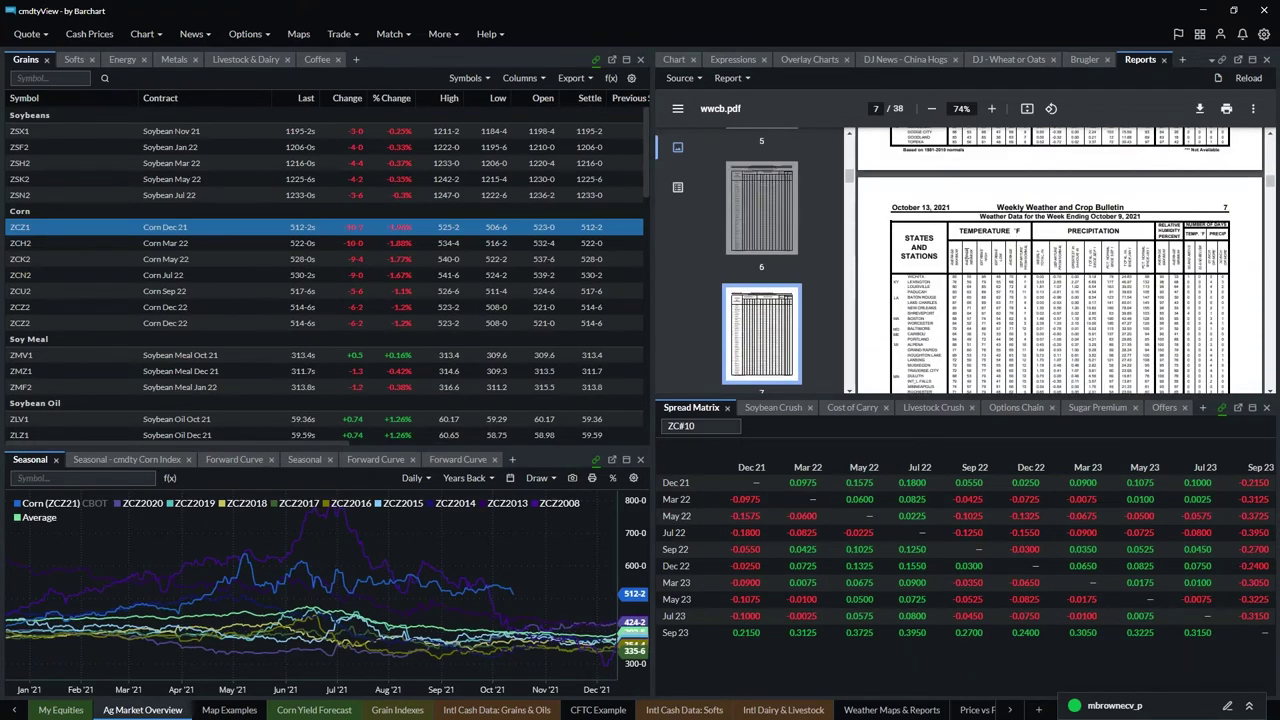
{"action": "scroll", "coordinate": [993, 243], "scroll_direction": "up", "scroll_amount": 12}
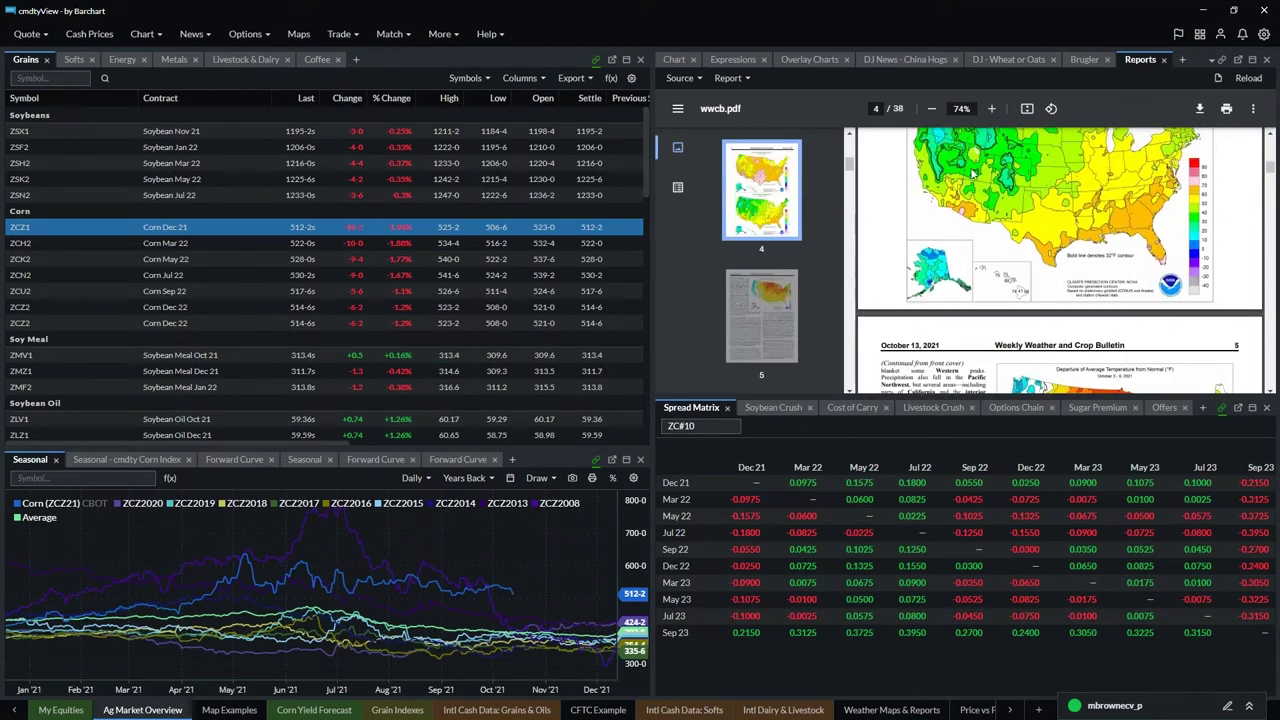
{"action": "scroll", "coordinate": [996, 287], "scroll_direction": "up", "scroll_amount": 1}
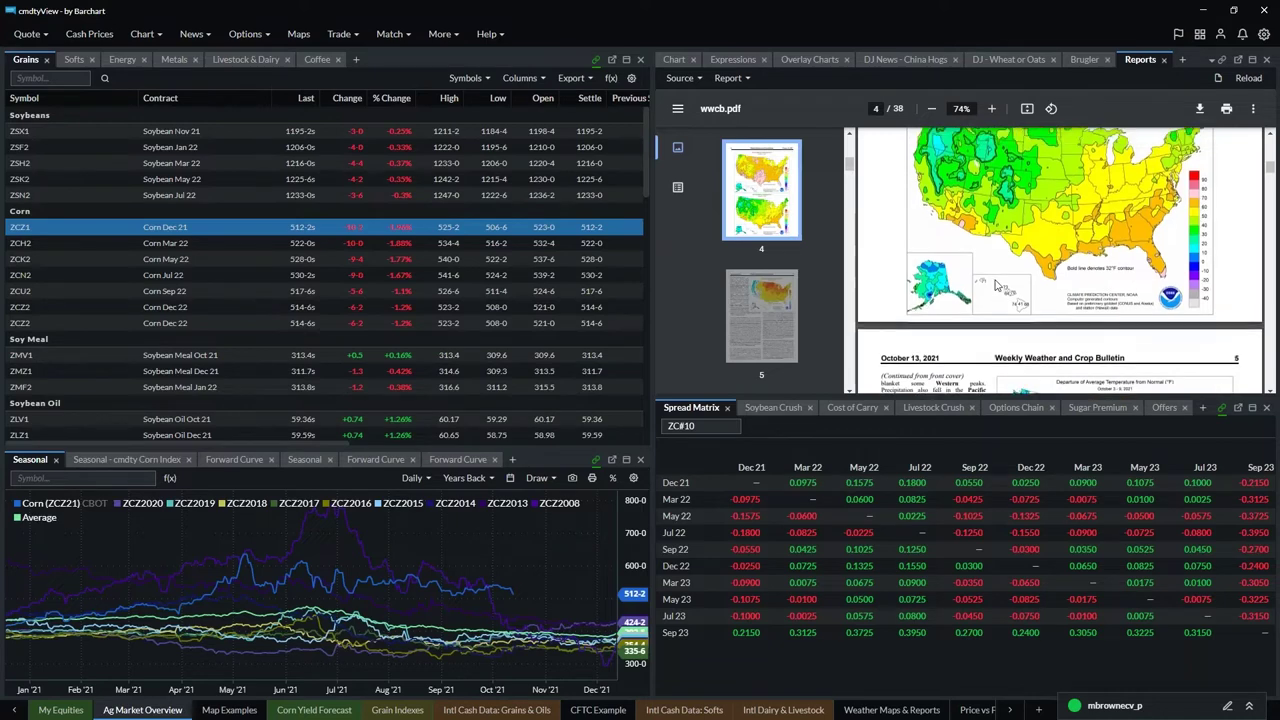
- Return to the first page of the Weekly Weather and Crop Bulletin and switch the report source to cmdty
{"action": "scroll", "coordinate": [997, 286], "scroll_direction": "up", "scroll_amount": 10}
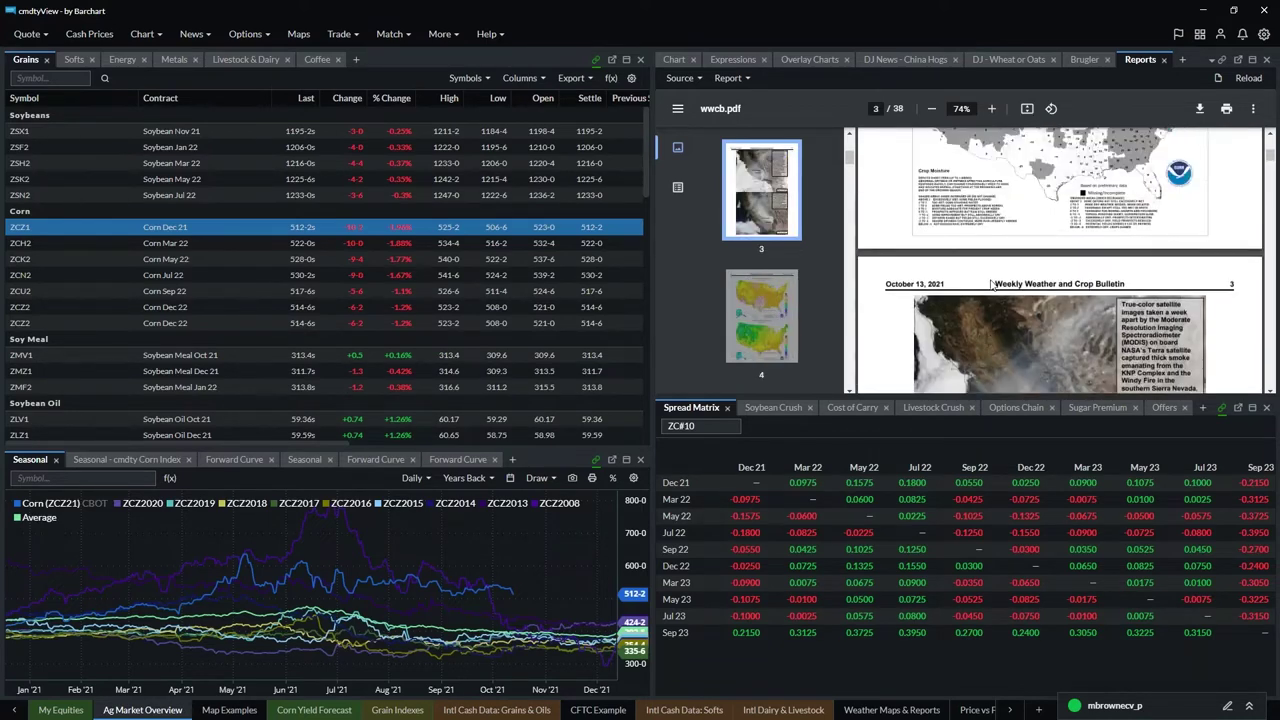
{"action": "scroll", "coordinate": [990, 285], "scroll_direction": "up", "scroll_amount": 15}
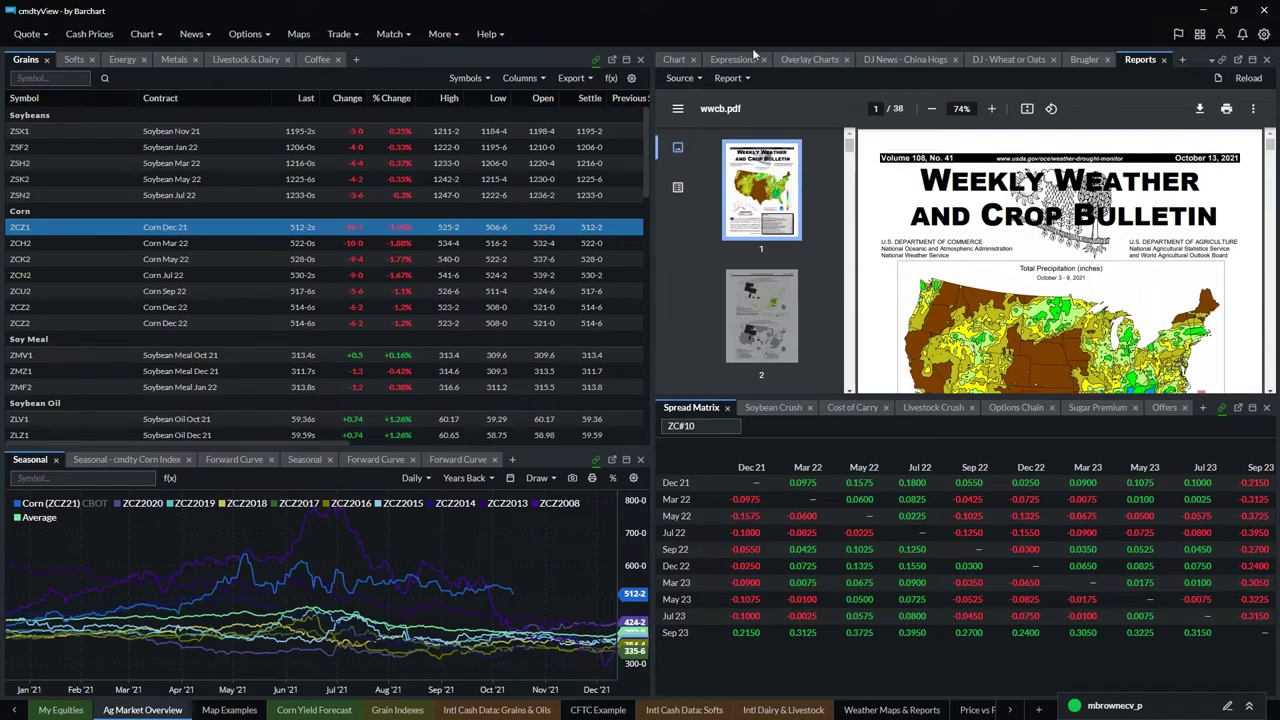
{"action": "left_click", "coordinate": [684, 78]}
{"action": "left_click", "coordinate": [693, 98]}
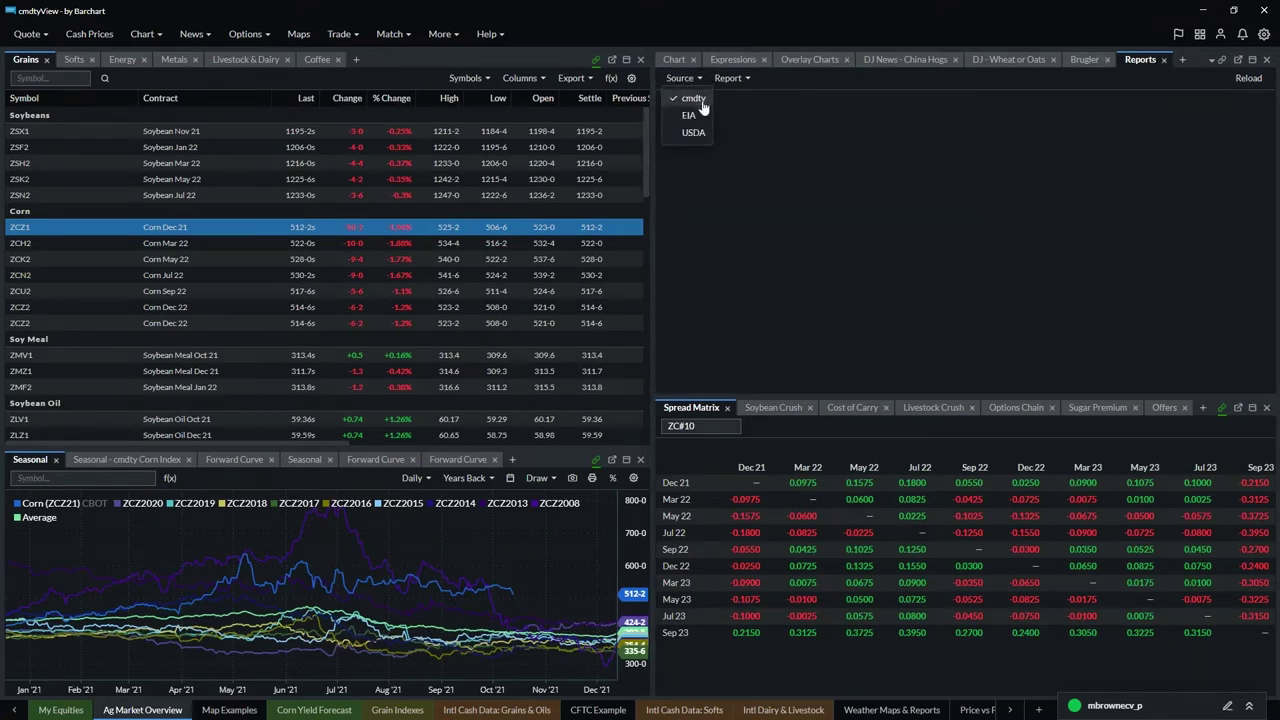
{"action": "left_click", "coordinate": [698, 99]}
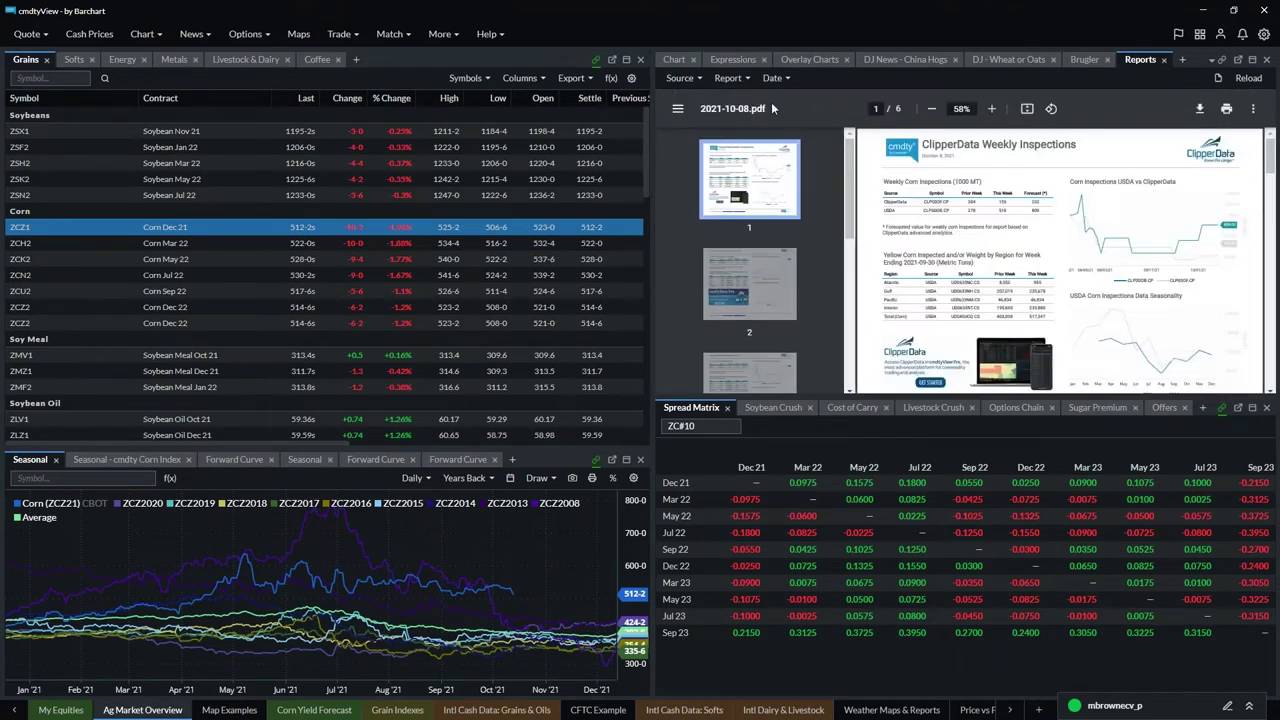
- Load the International Grains report and show its 2021-10-05 edition
{"action": "left_click", "coordinate": [733, 78]}
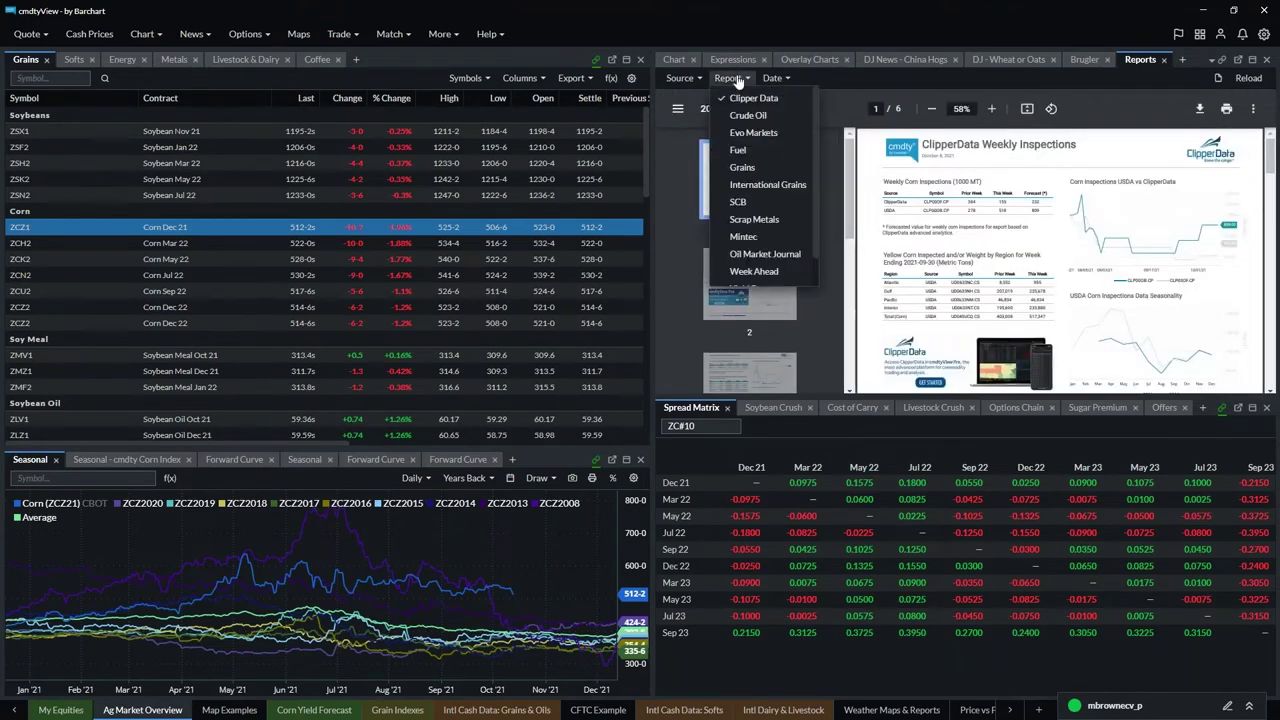
{"action": "left_click", "coordinate": [745, 186]}
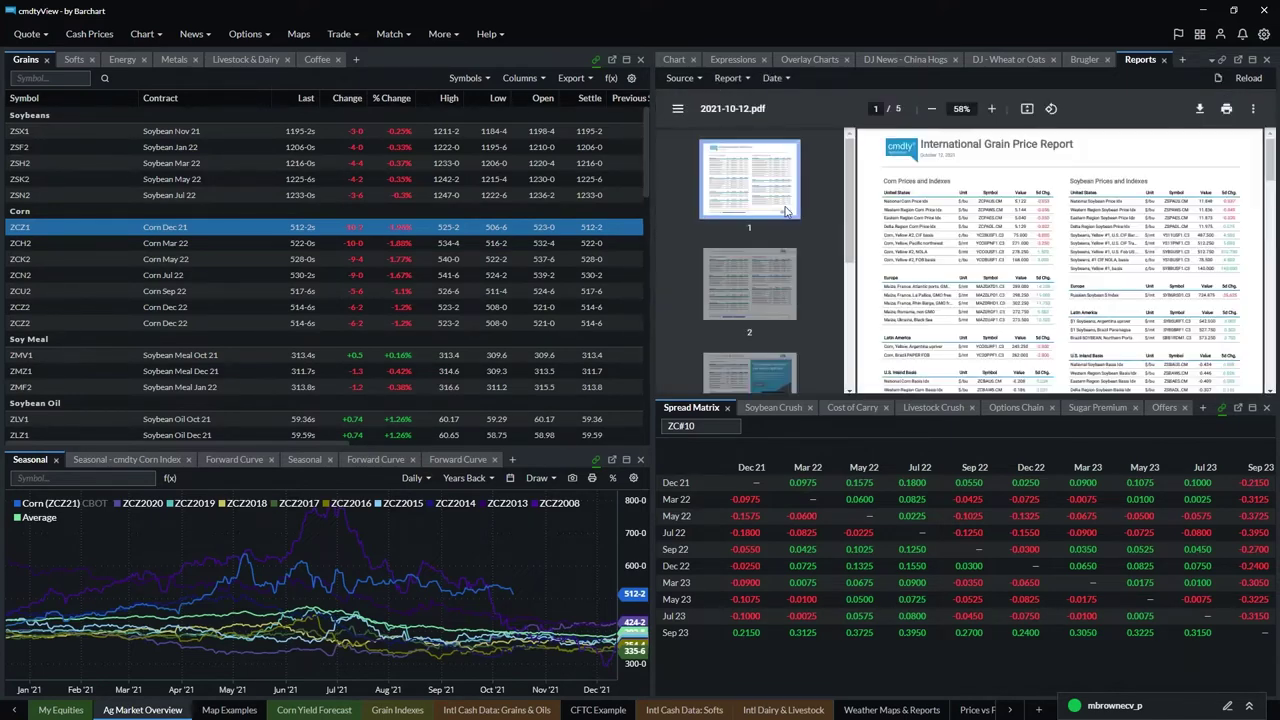
{"action": "left_click", "coordinate": [777, 78]}
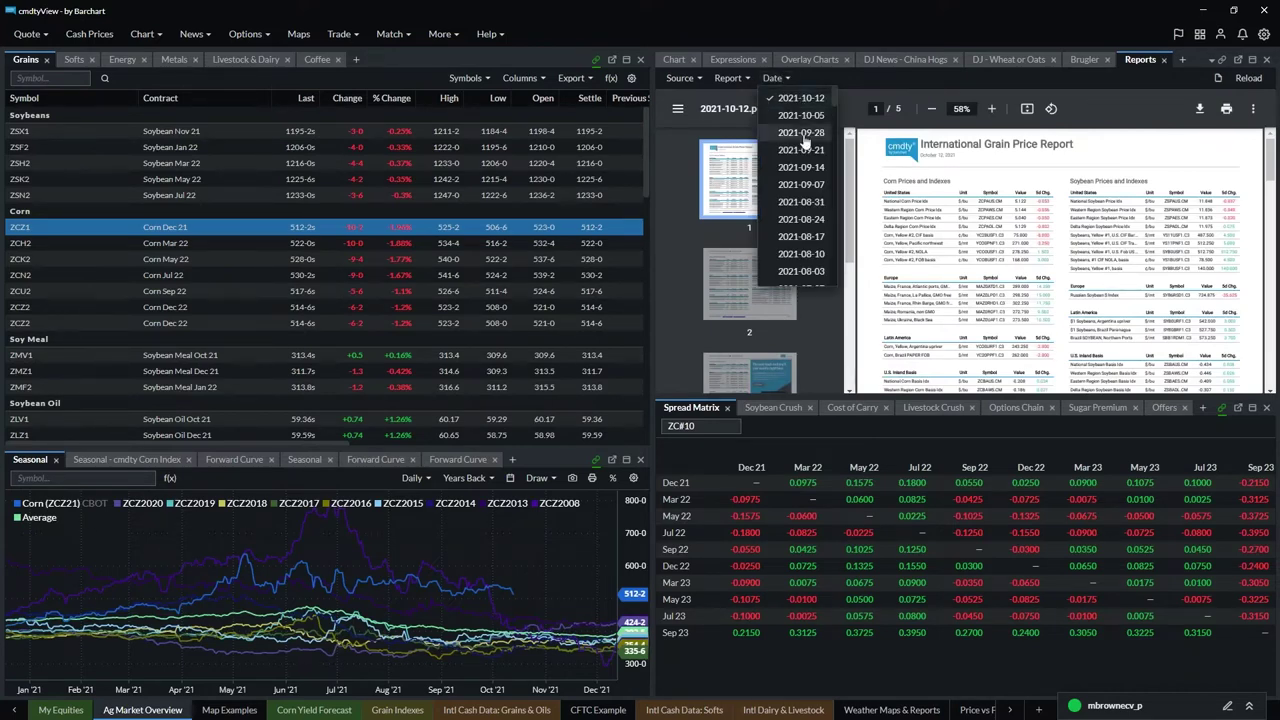
{"action": "left_click", "coordinate": [793, 118]}
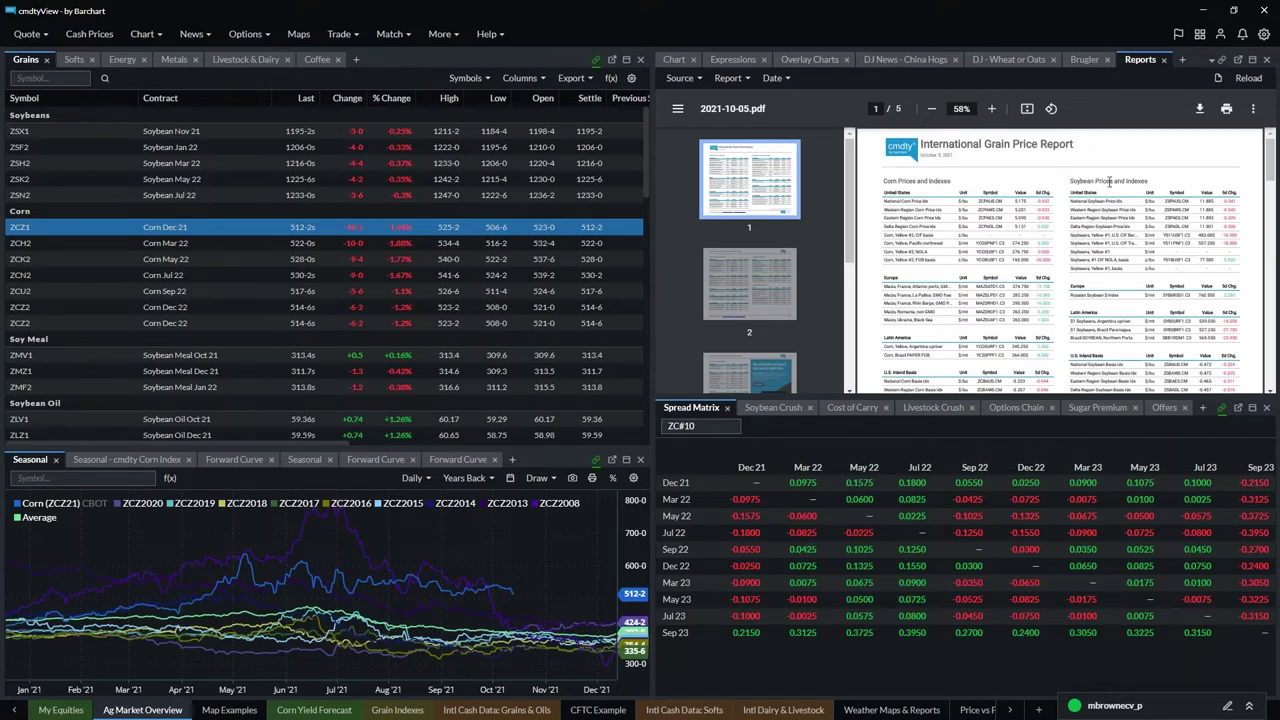
- Bring up the price chart and load Coffee Dec 21 from Softs, followed by Soybean Nov 21 from Grains, in the linked panels
{"action": "left_click", "coordinate": [676, 60]}
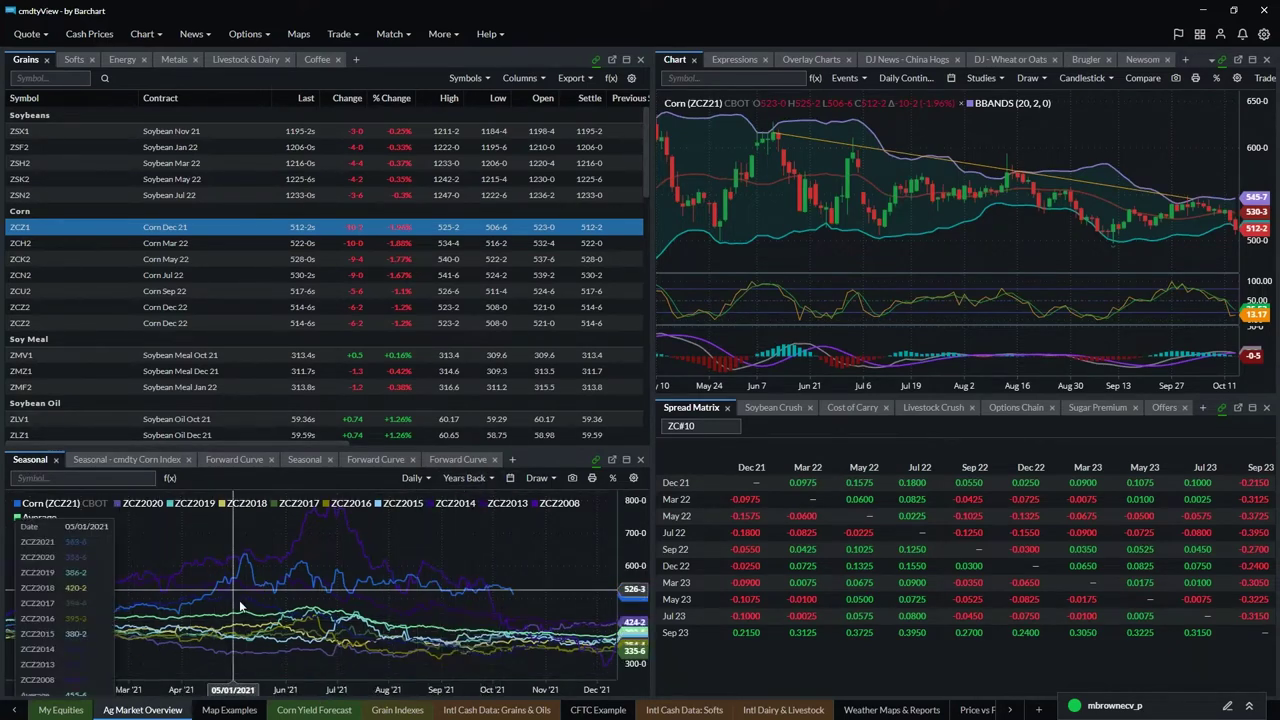
{"action": "left_click", "coordinate": [597, 462]}
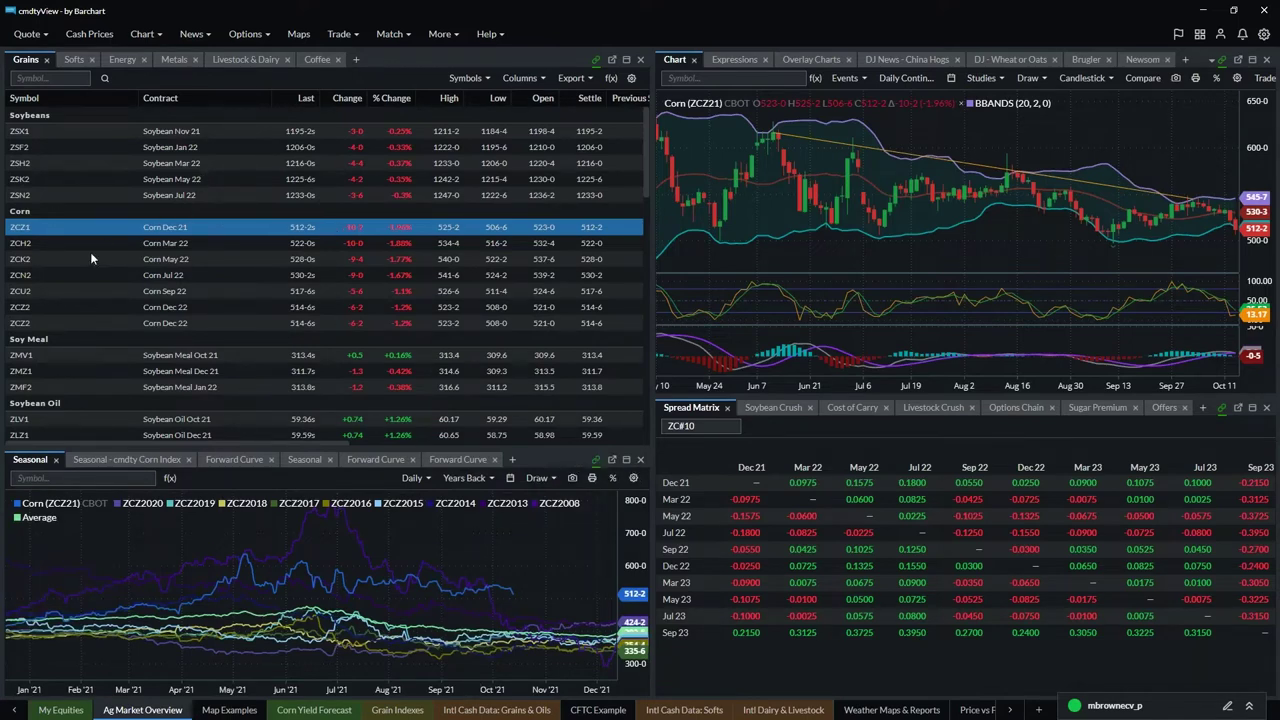
{"action": "left_click", "coordinate": [75, 60]}
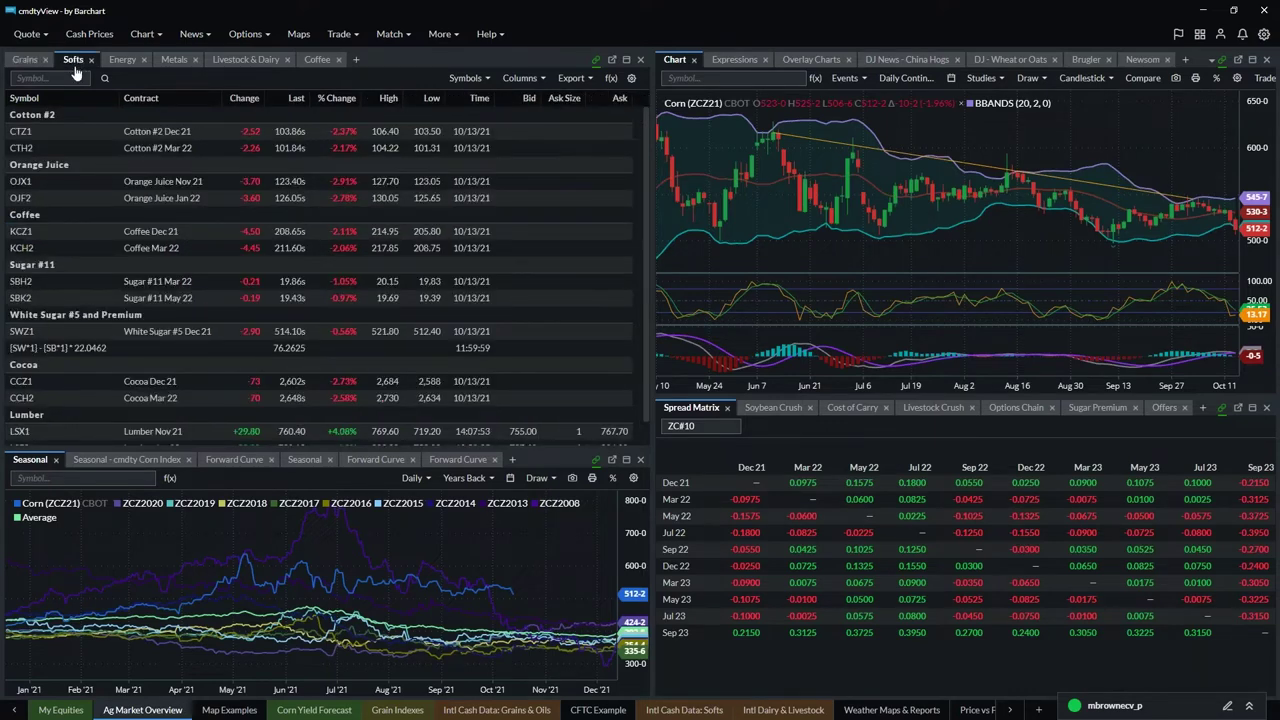
{"action": "left_click", "coordinate": [22, 233]}
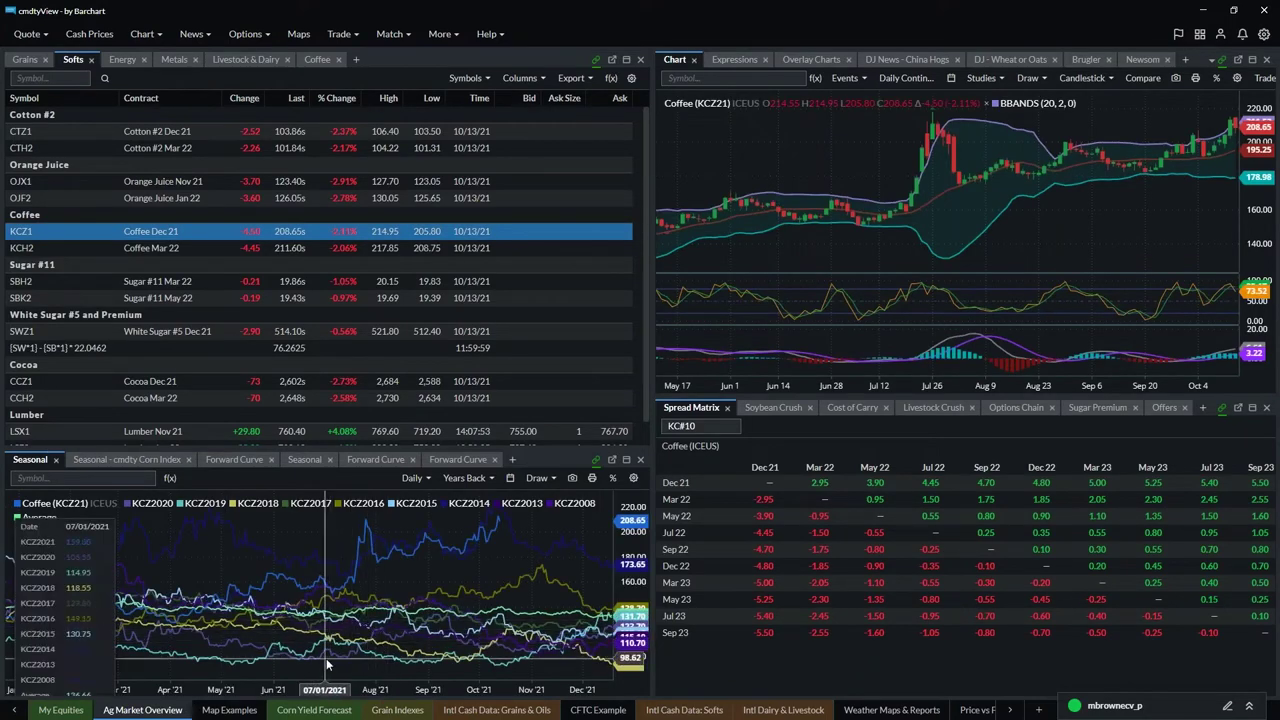
{"action": "left_click", "coordinate": [25, 60]}
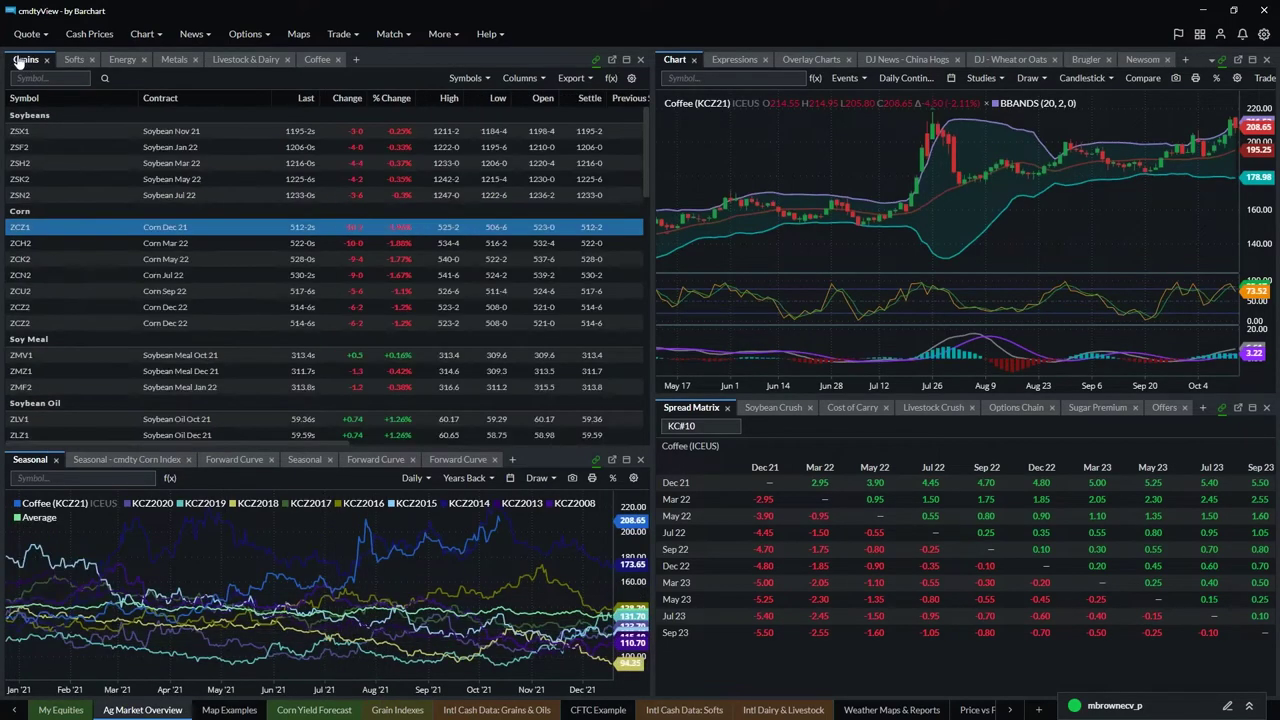
{"action": "left_click", "coordinate": [18, 131]}
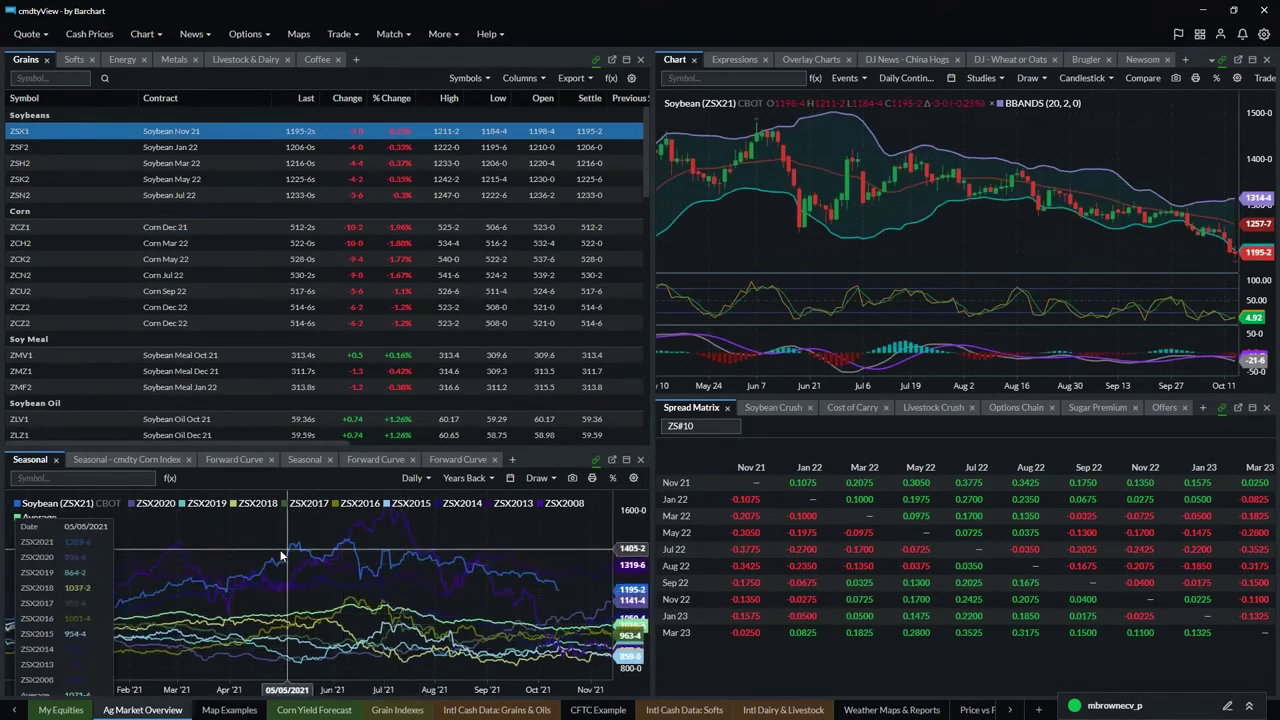
- Examine the comparison years and the drawing and date options offered for the soybean Seasonal chart
{"action": "left_click", "coordinate": [465, 478]}
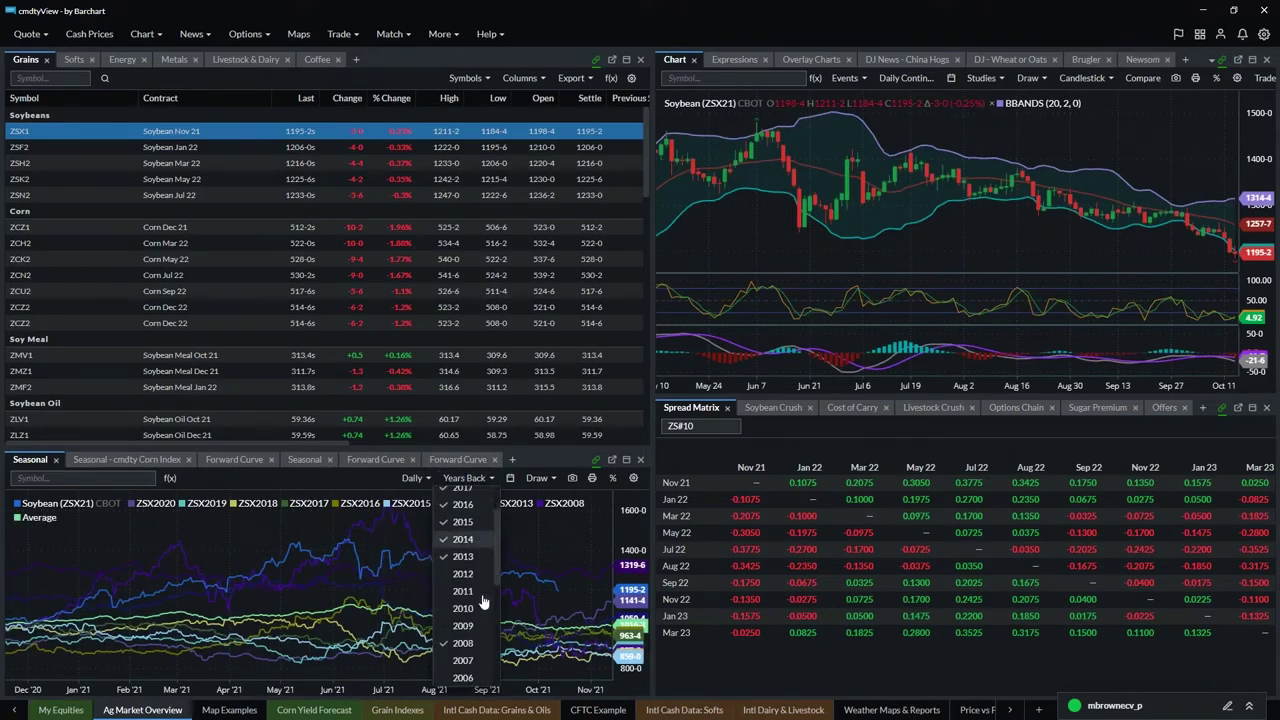
{"action": "scroll", "coordinate": [483, 600], "scroll_direction": "down", "scroll_amount": 5}
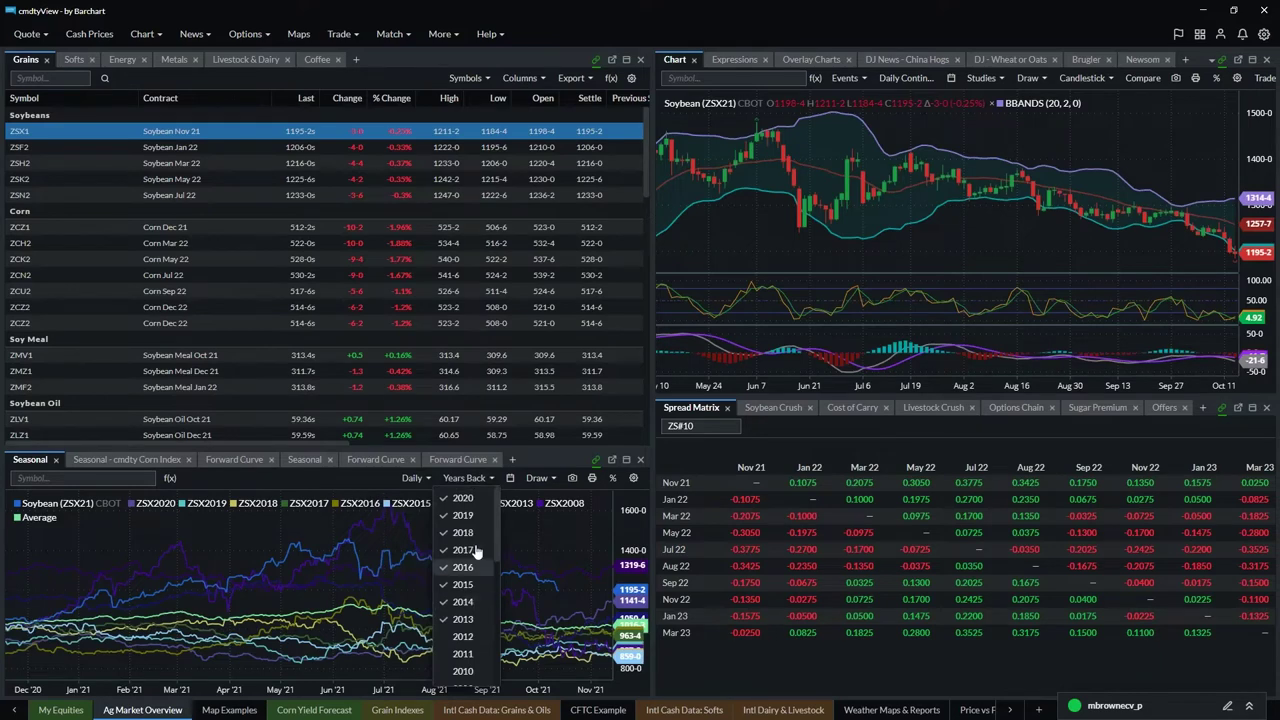
{"action": "left_click", "coordinate": [463, 510]}
{"action": "left_click", "coordinate": [465, 478]}
{"action": "scroll", "coordinate": [463, 578], "scroll_direction": "down", "scroll_amount": 2}
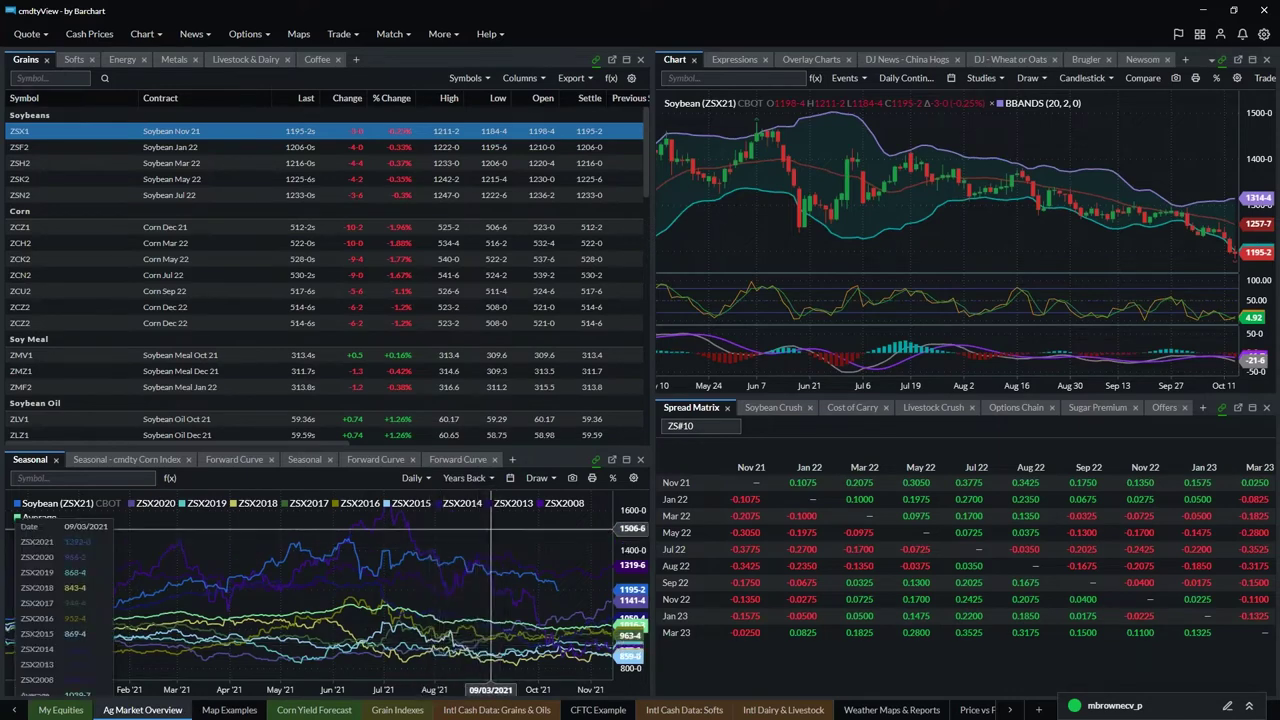
{"action": "scroll", "coordinate": [483, 537], "scroll_direction": "up", "scroll_amount": 2}
{"action": "scroll", "coordinate": [460, 655], "scroll_direction": "down", "scroll_amount": 5}
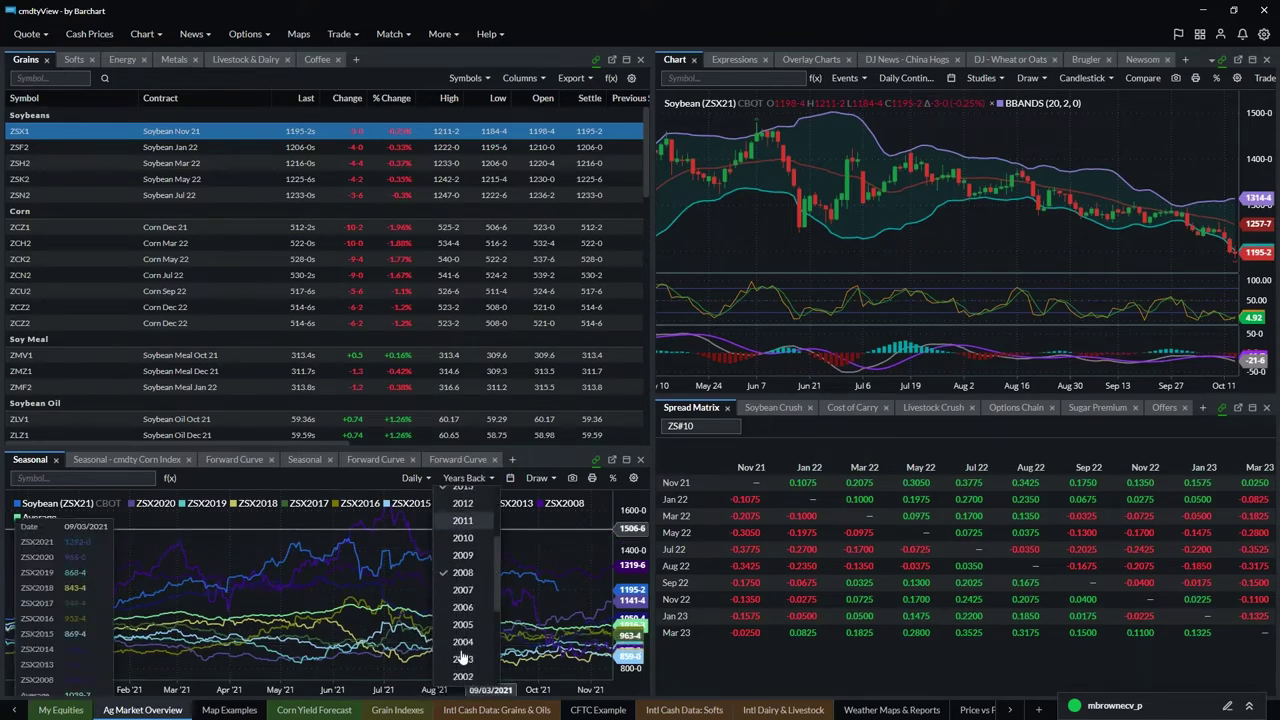
{"action": "scroll", "coordinate": [465, 630], "scroll_direction": "up", "scroll_amount": 2}
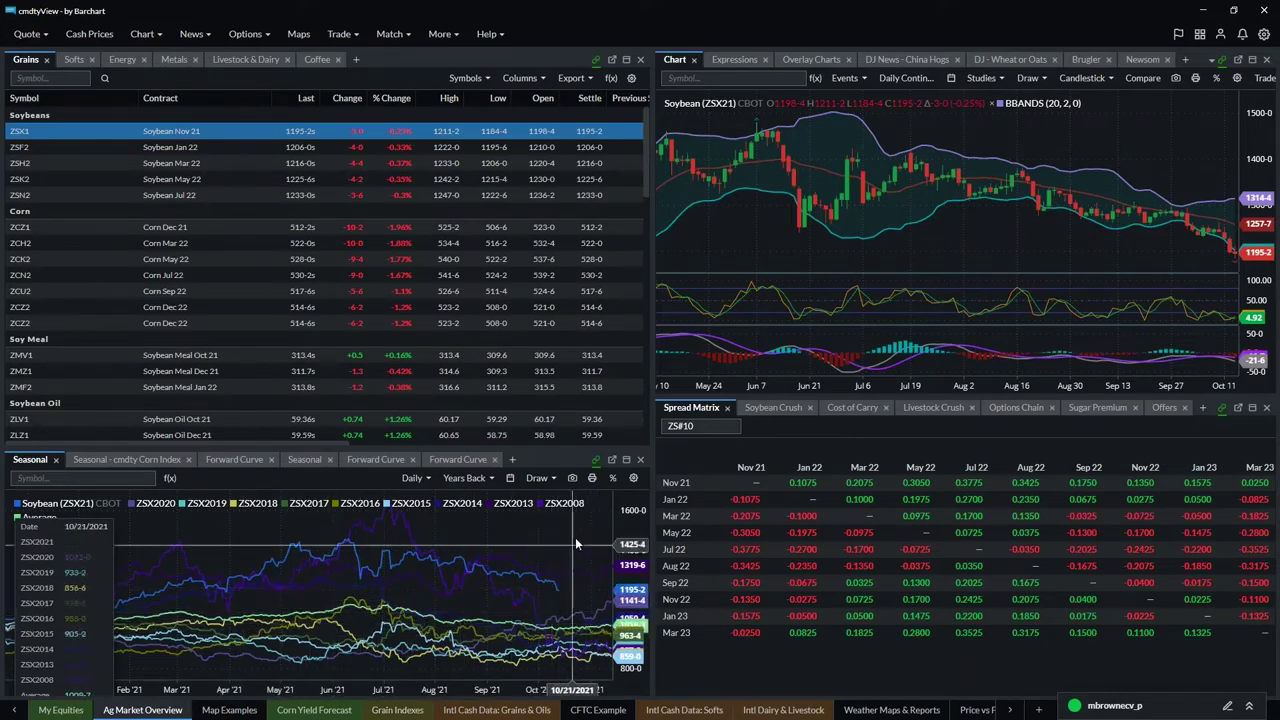
{"action": "left_click", "coordinate": [537, 477]}
{"action": "left_click", "coordinate": [540, 478]}
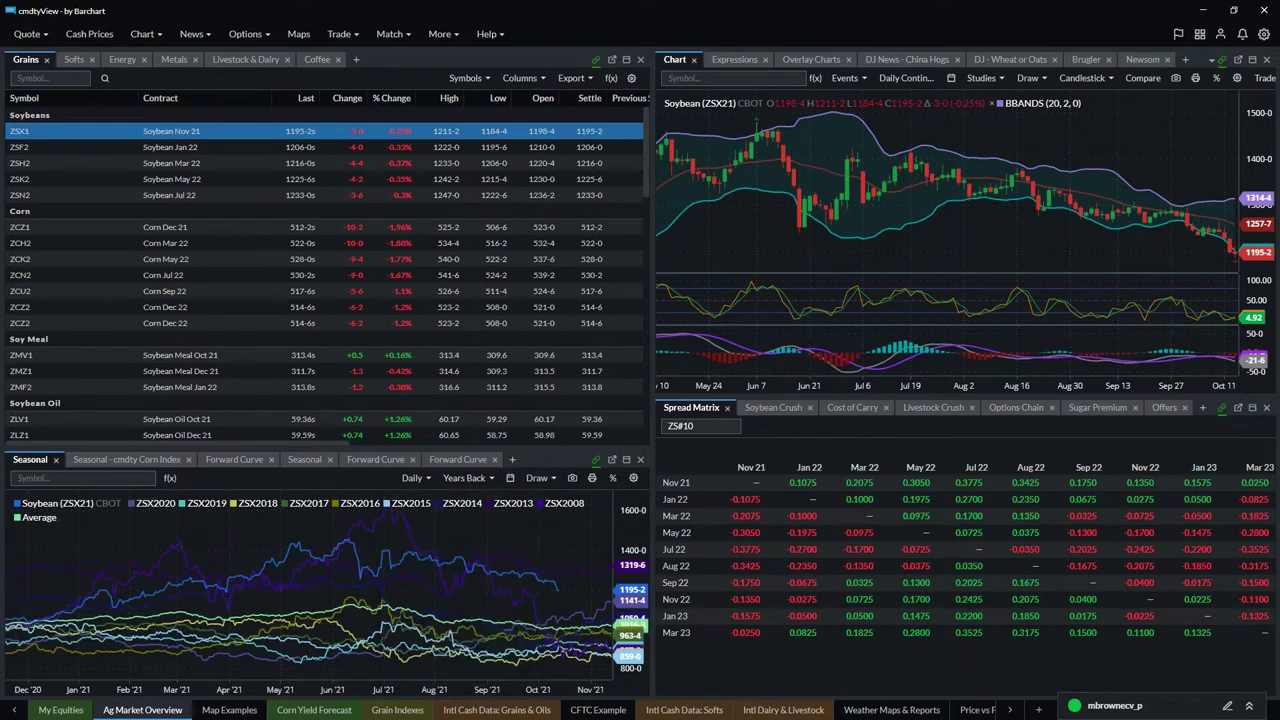
{"action": "left_click", "coordinate": [490, 478]}
{"action": "left_click", "coordinate": [492, 479]}
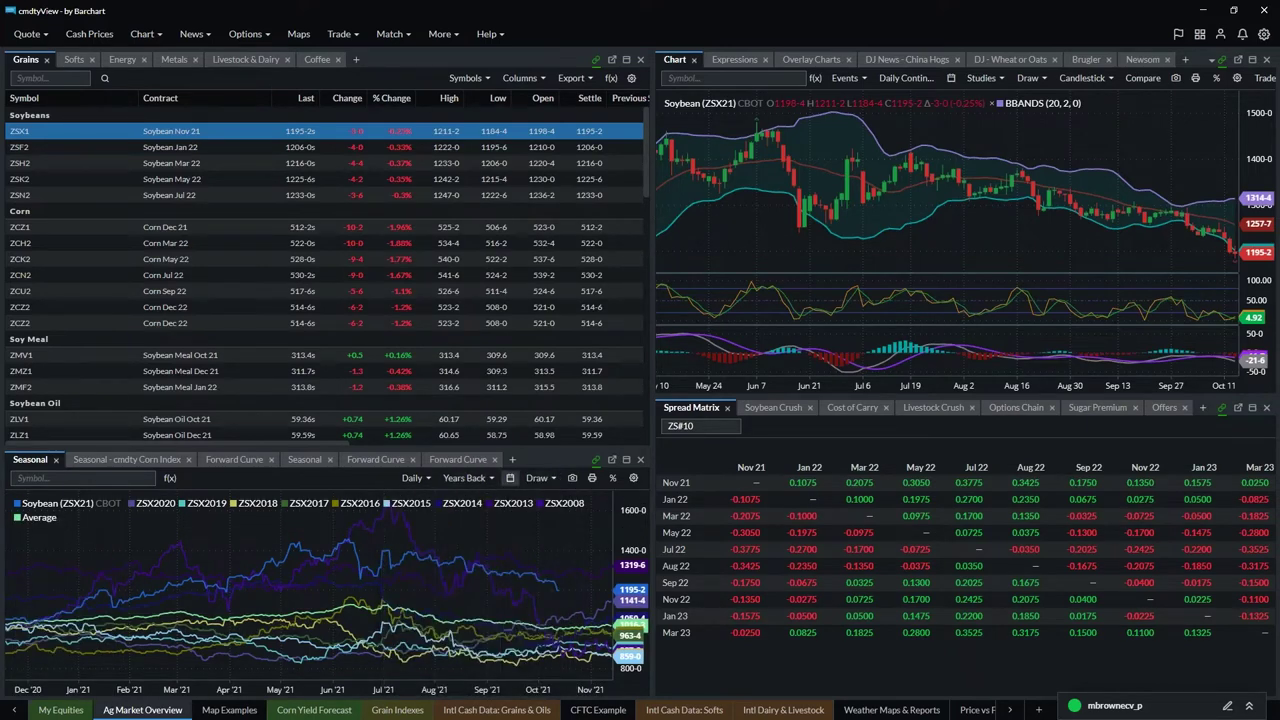
- Thicken the Average line of the soybean Seasonal chart in its chart settings
{"action": "left_click", "coordinate": [633, 479]}
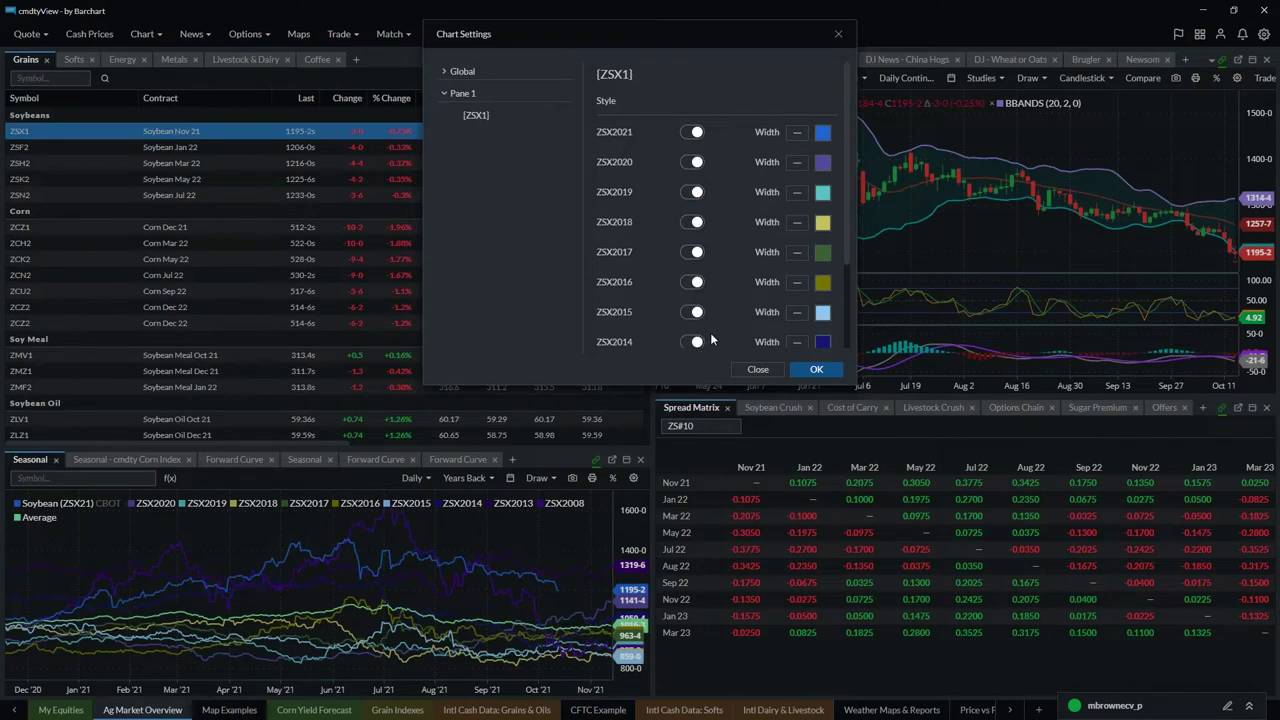
{"action": "scroll", "coordinate": [712, 339], "scroll_direction": "down", "scroll_amount": 3}
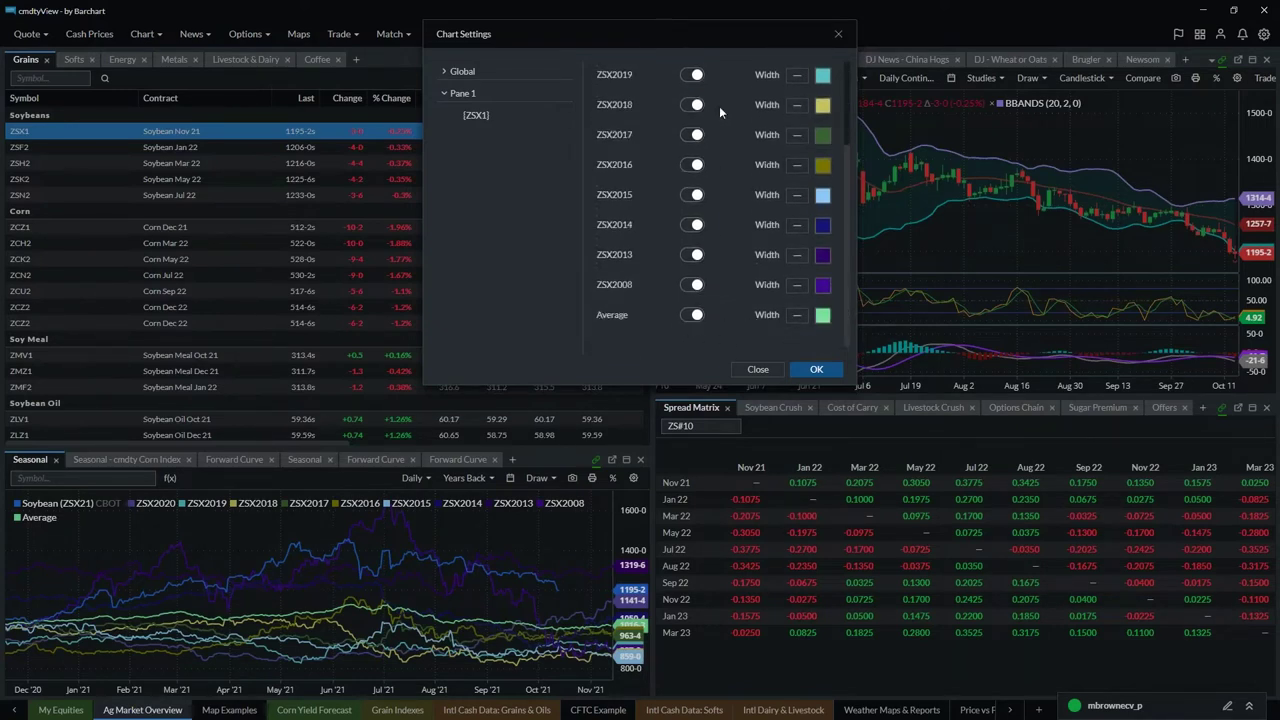
{"action": "left_click", "coordinate": [797, 315]}
{"action": "left_click", "coordinate": [801, 345]}
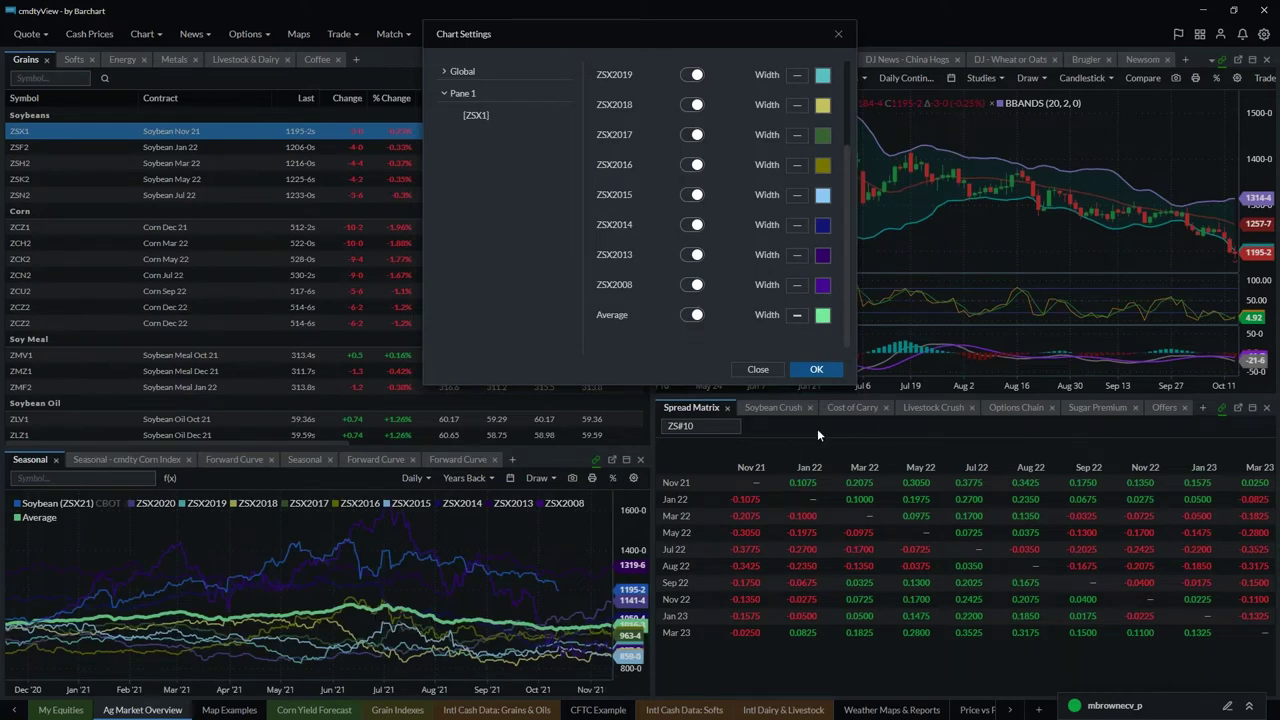
{"action": "left_click", "coordinate": [816, 369]}
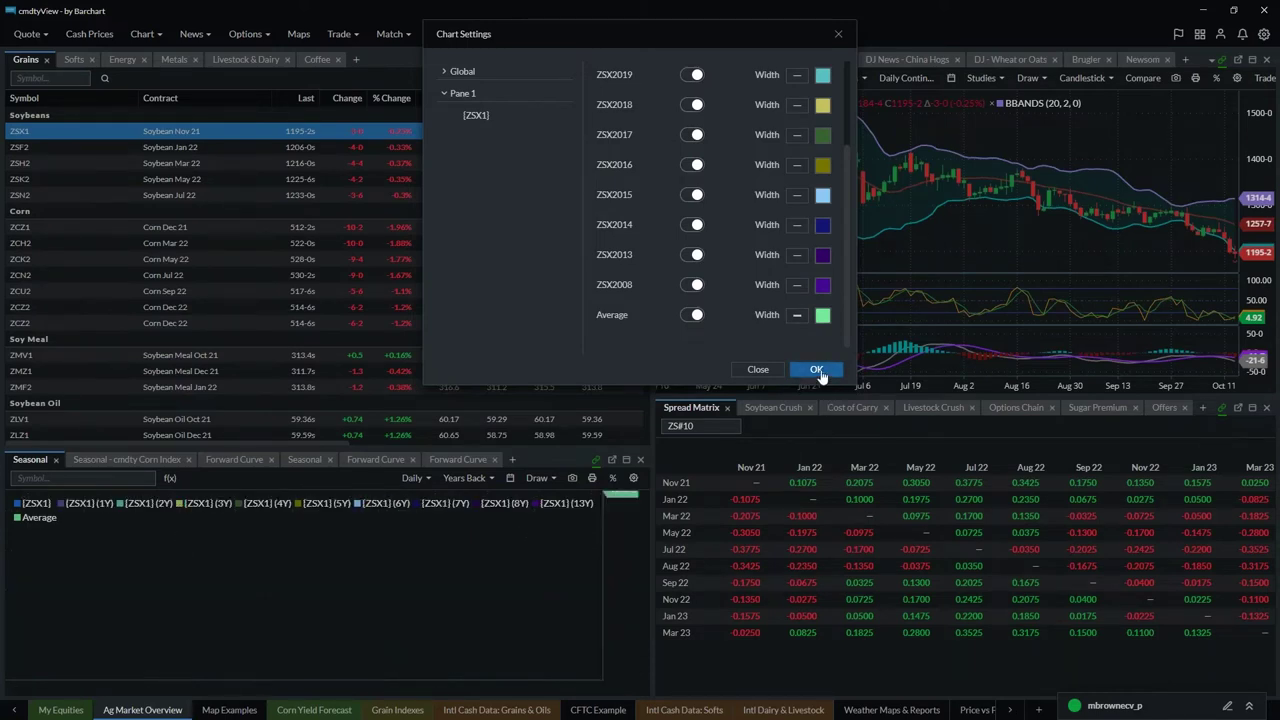
- Review the Seasonal chart's interval options and examine the cmdty Corn Index seasonal chart
{"action": "left_click", "coordinate": [412, 478]}
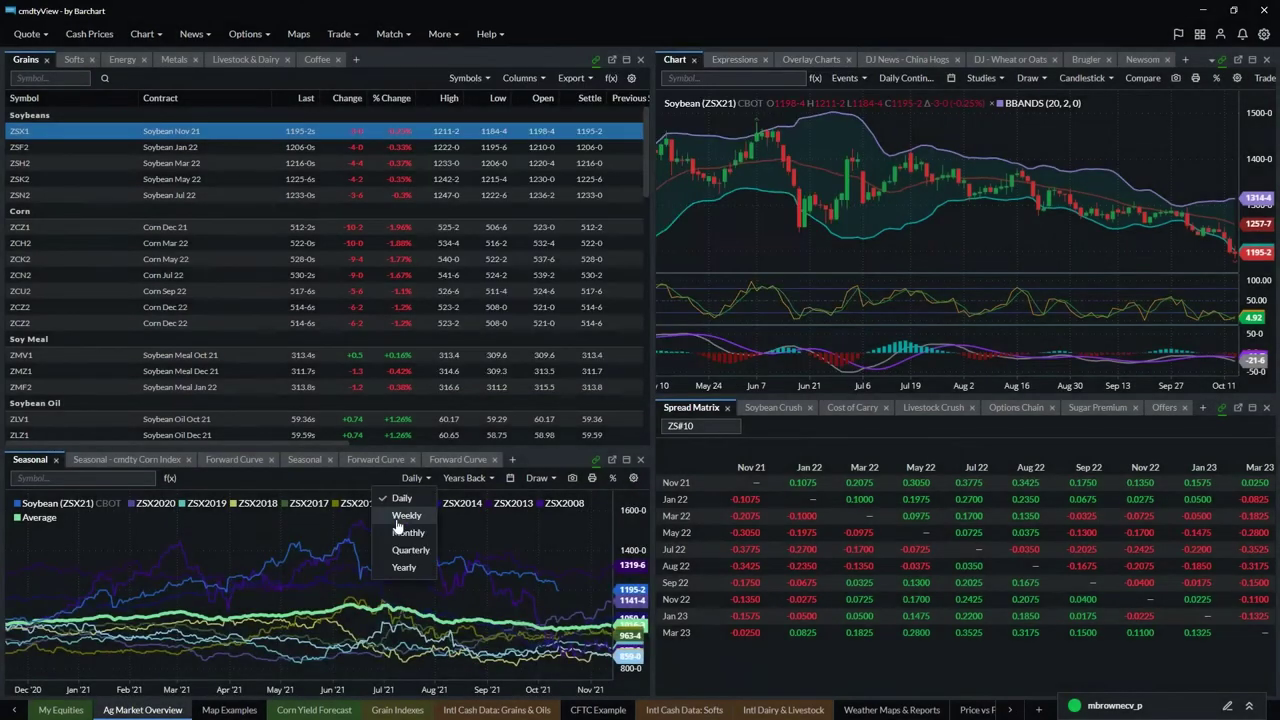
{"action": "left_click", "coordinate": [128, 464]}
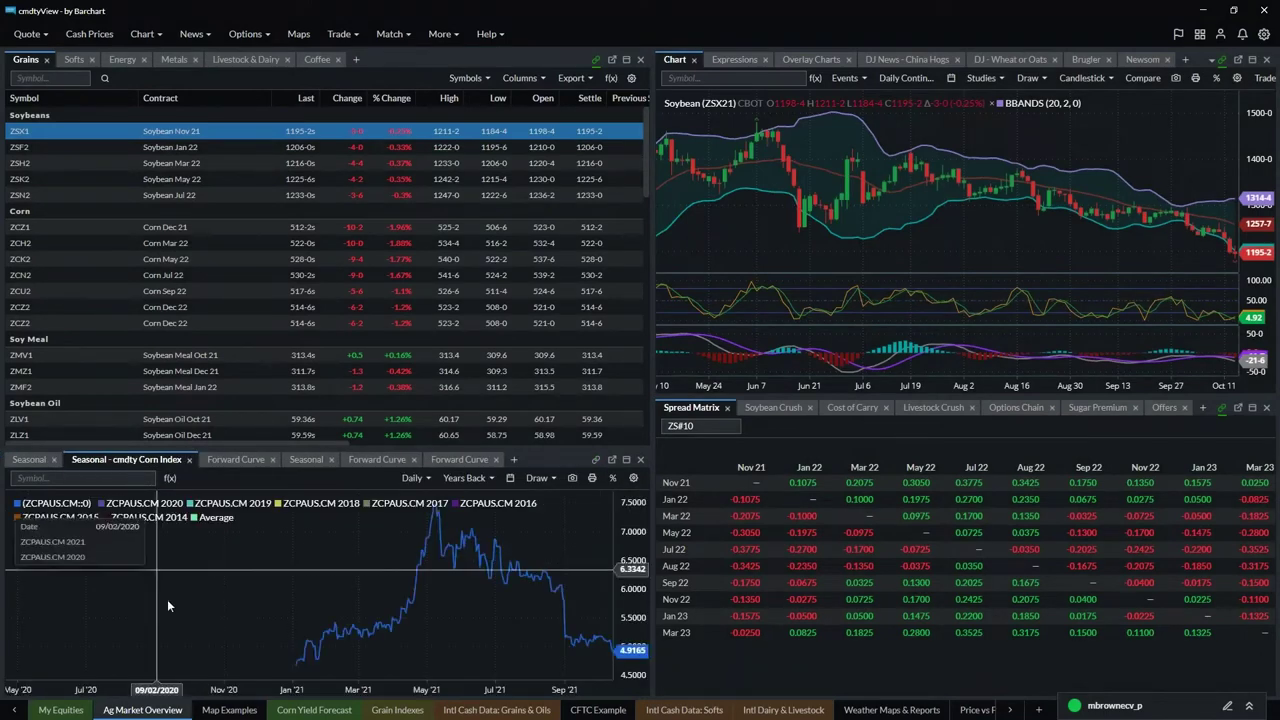
{"action": "scroll", "coordinate": [300, 690], "scroll_direction": "up", "scroll_amount": 5}
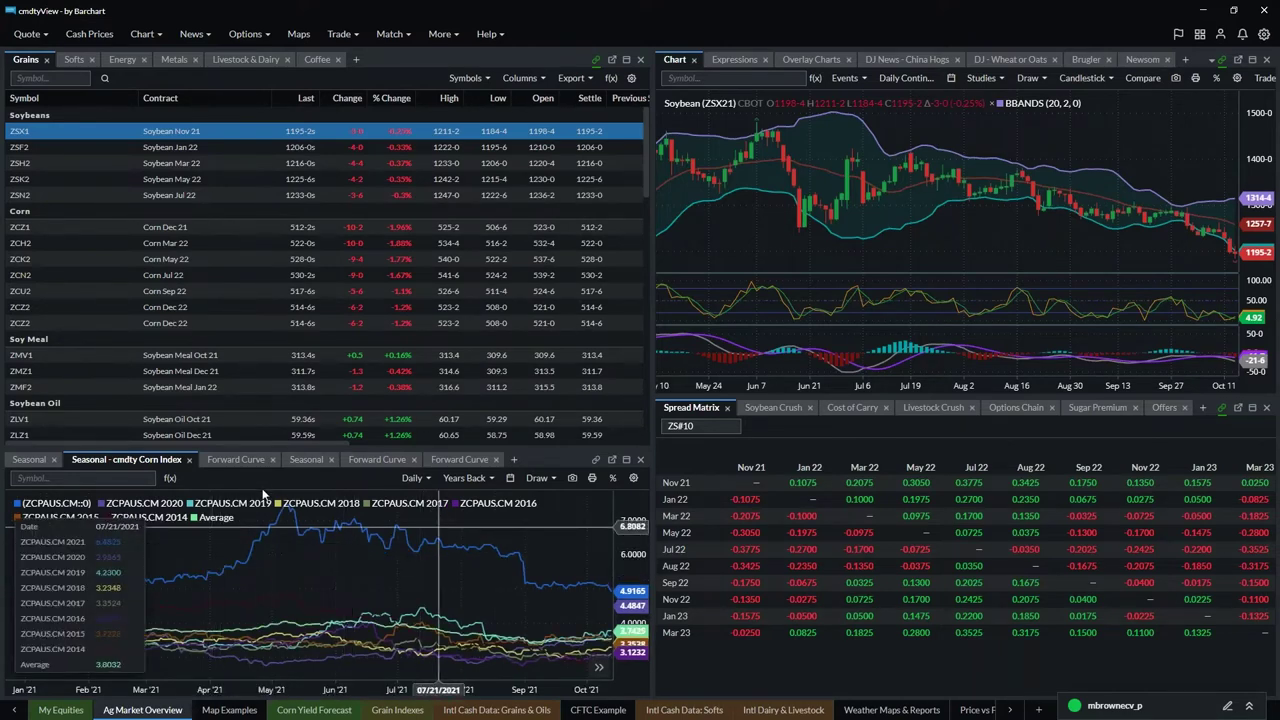
- Show the seasonal chart of the soybean crush expression, its price chart under Forward Curve, and the corn forward curve
{"action": "left_click", "coordinate": [305, 460]}
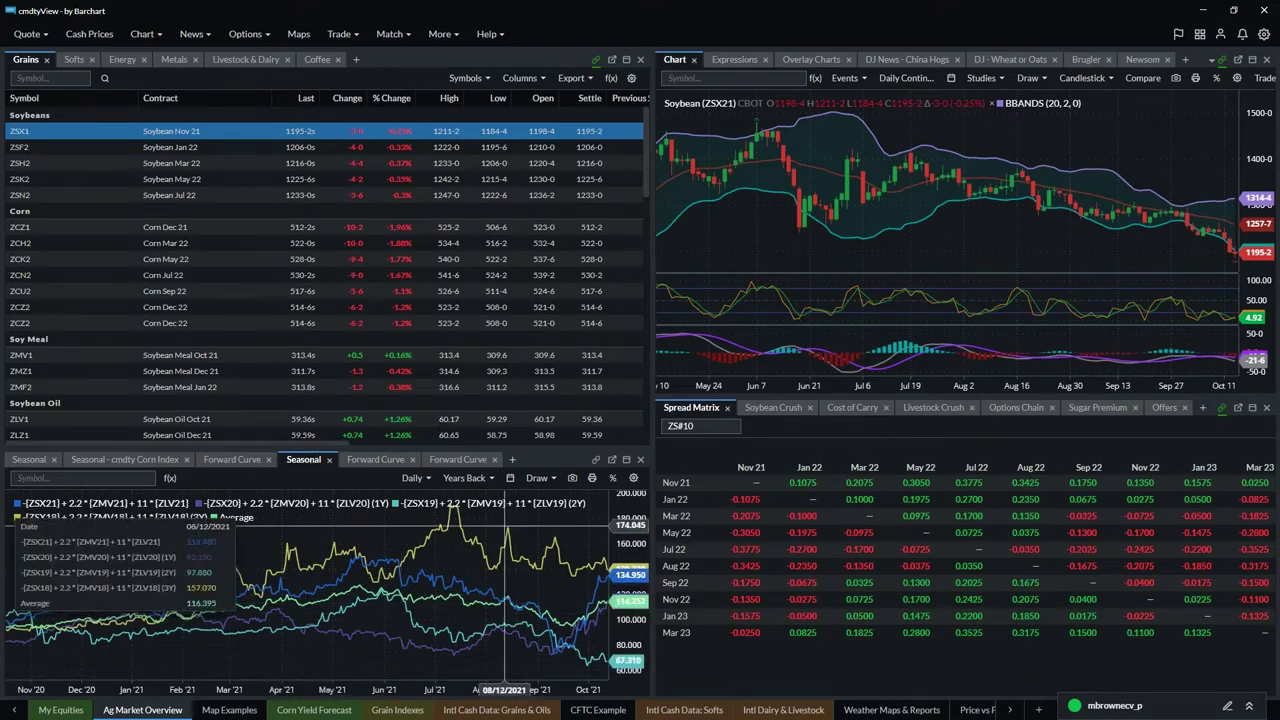
{"action": "left_click", "coordinate": [230, 460]}
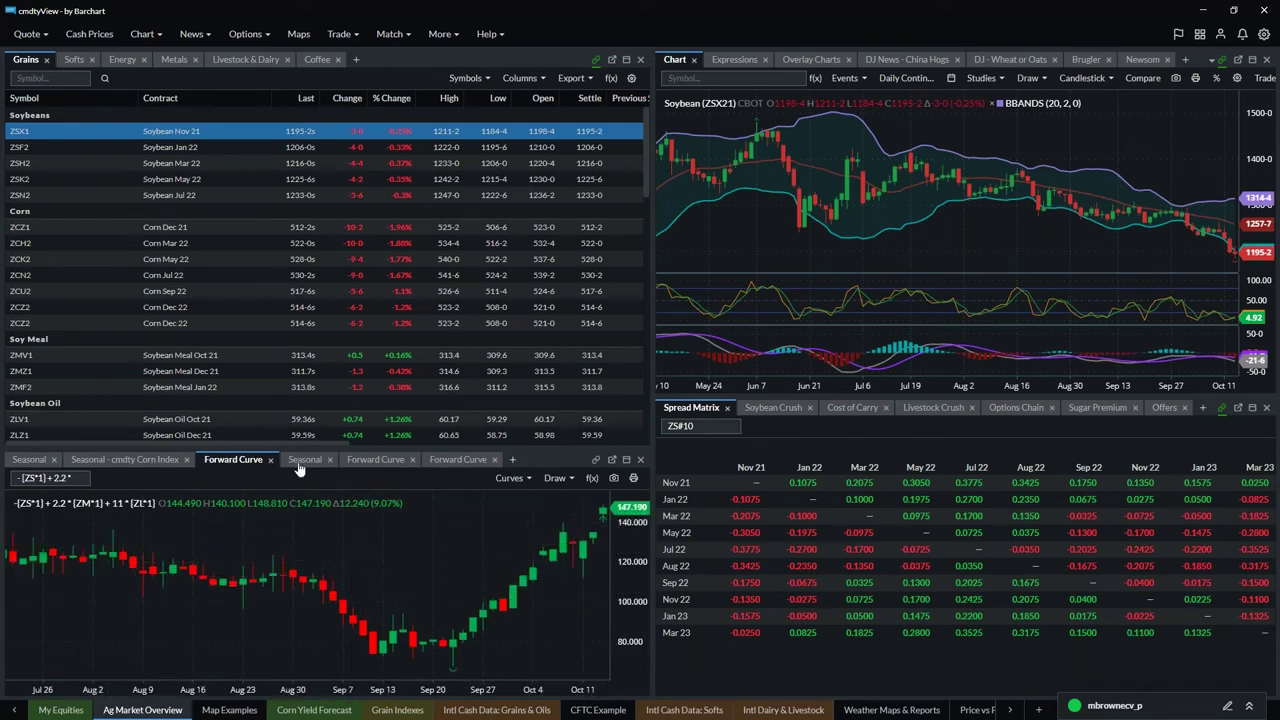
{"action": "left_click", "coordinate": [375, 460]}
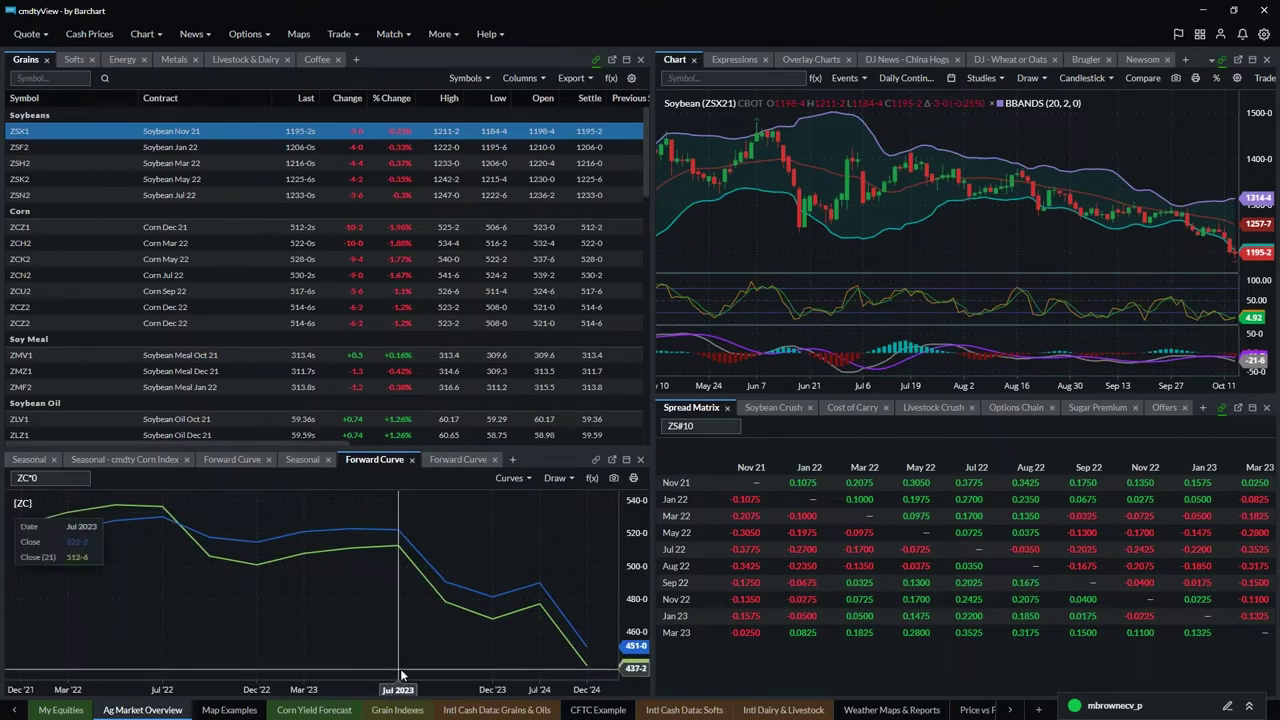
- Link the corn Forward Curve panel to the Green group and load Soybean Meal Oct 21 from the Grains list
{"action": "left_click", "coordinate": [612, 459]}
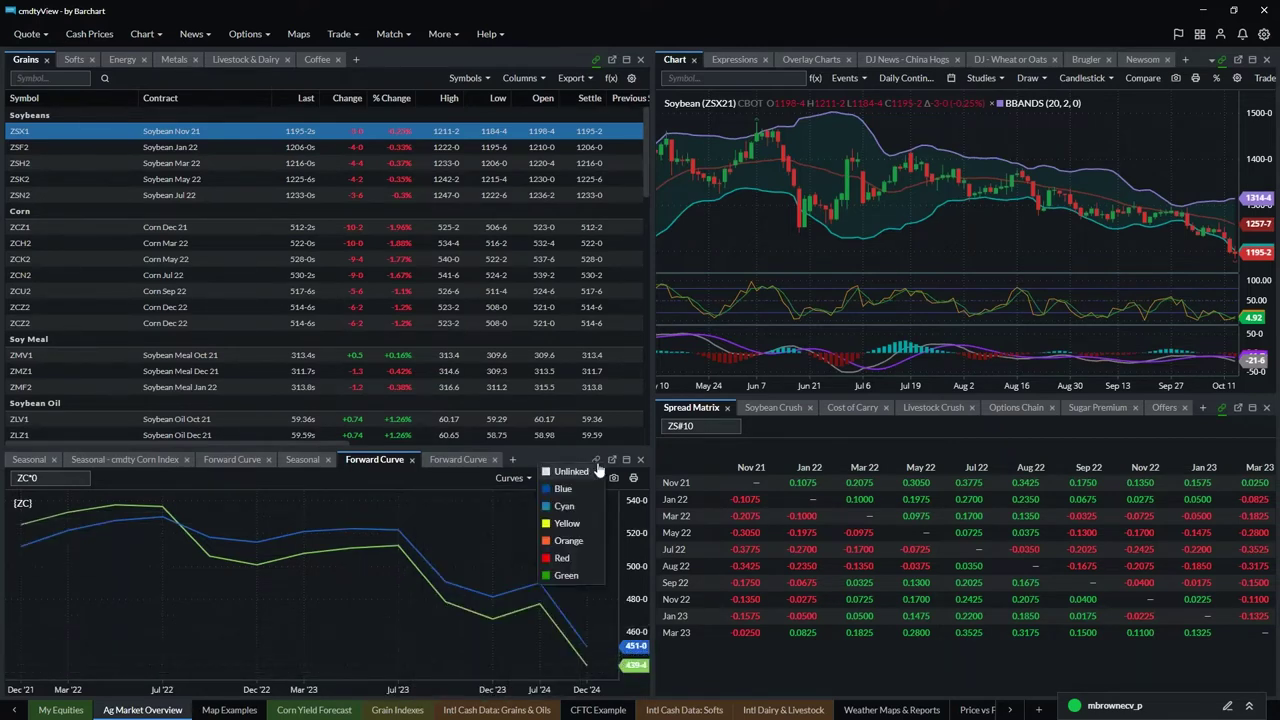
{"action": "left_click", "coordinate": [567, 576]}
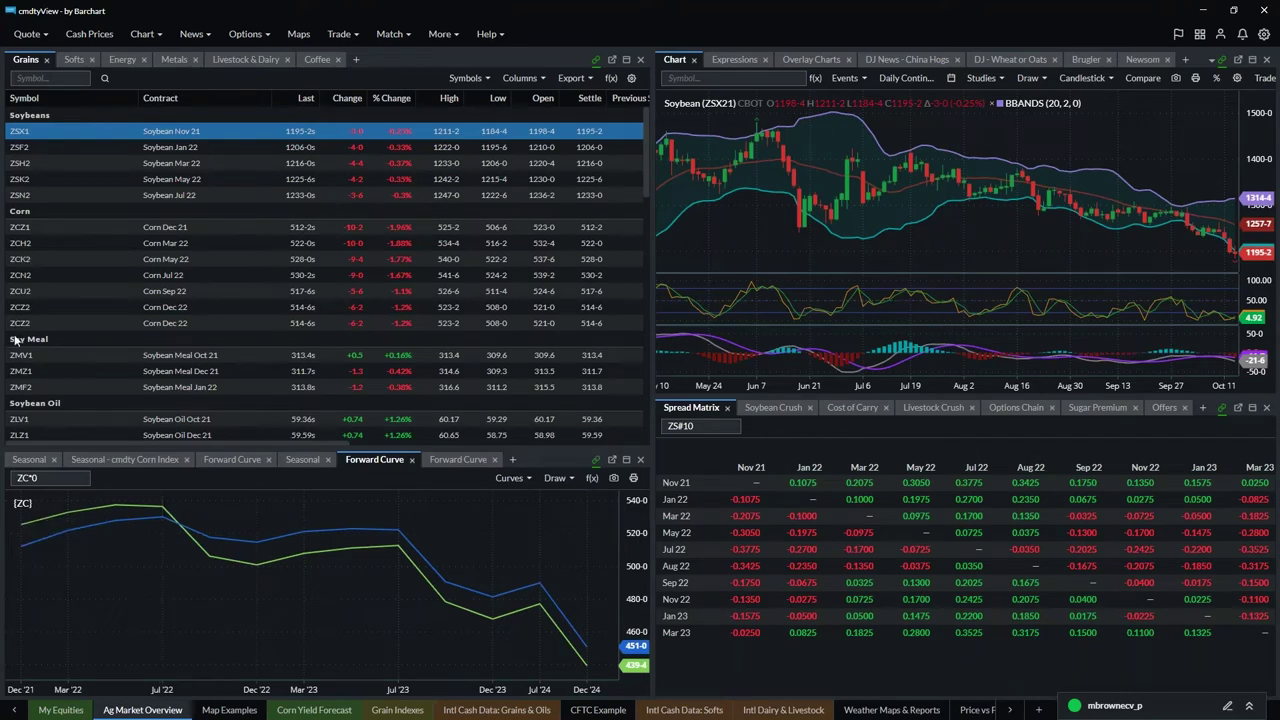
{"action": "left_click", "coordinate": [22, 356]}
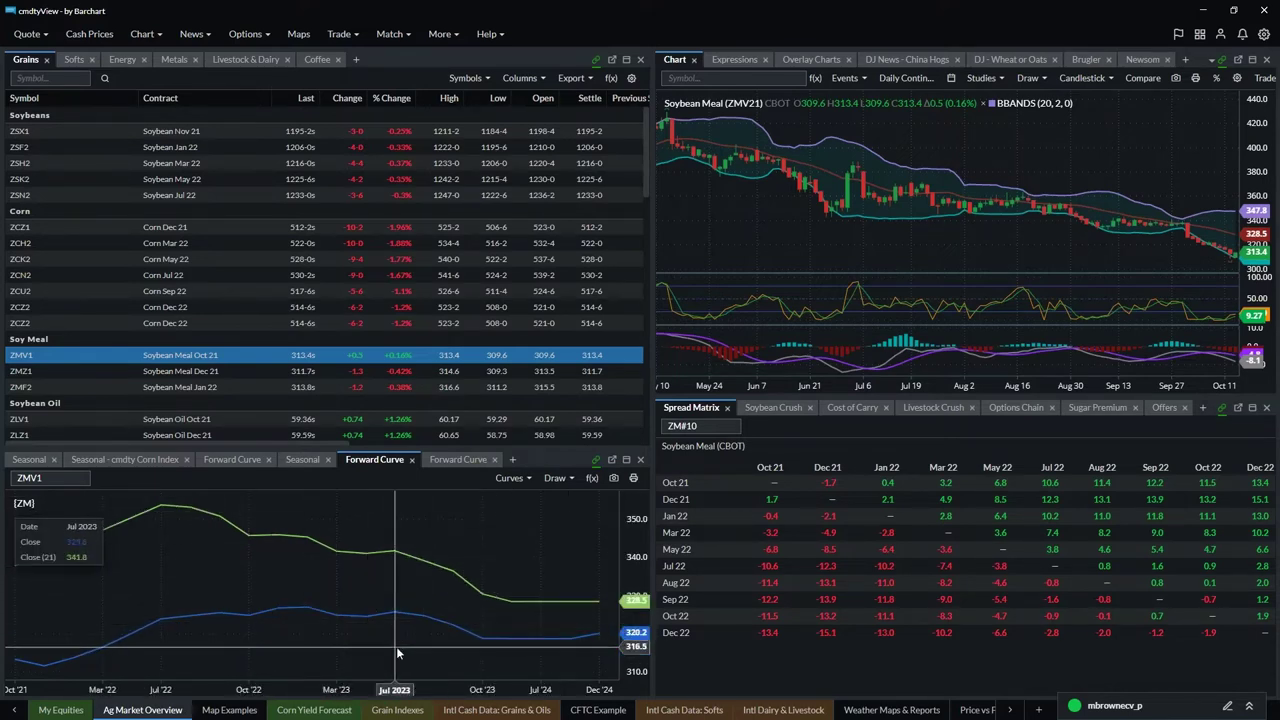
- Add a comparison curve with the exact date August 14, 2021 to the Soybean Meal Forward Curve chart
{"action": "left_click", "coordinate": [554, 478]}
{"action": "left_click", "coordinate": [510, 478]}
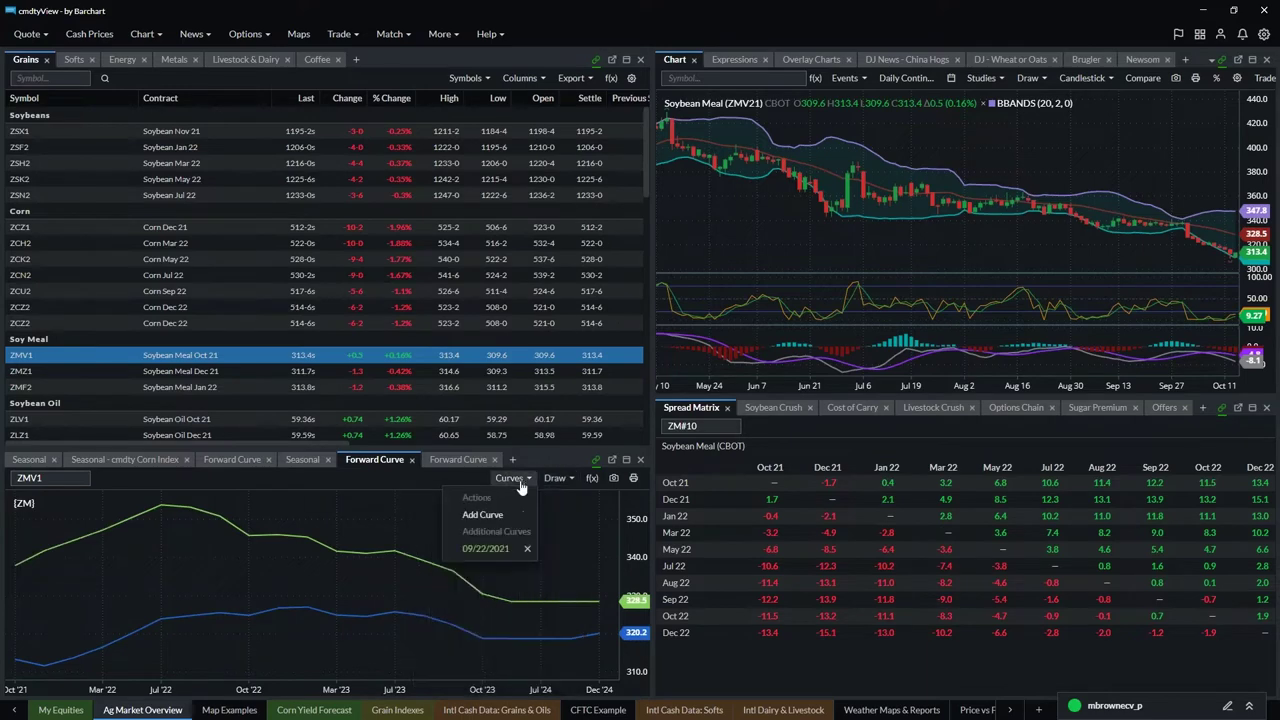
{"action": "left_click", "coordinate": [470, 515]}
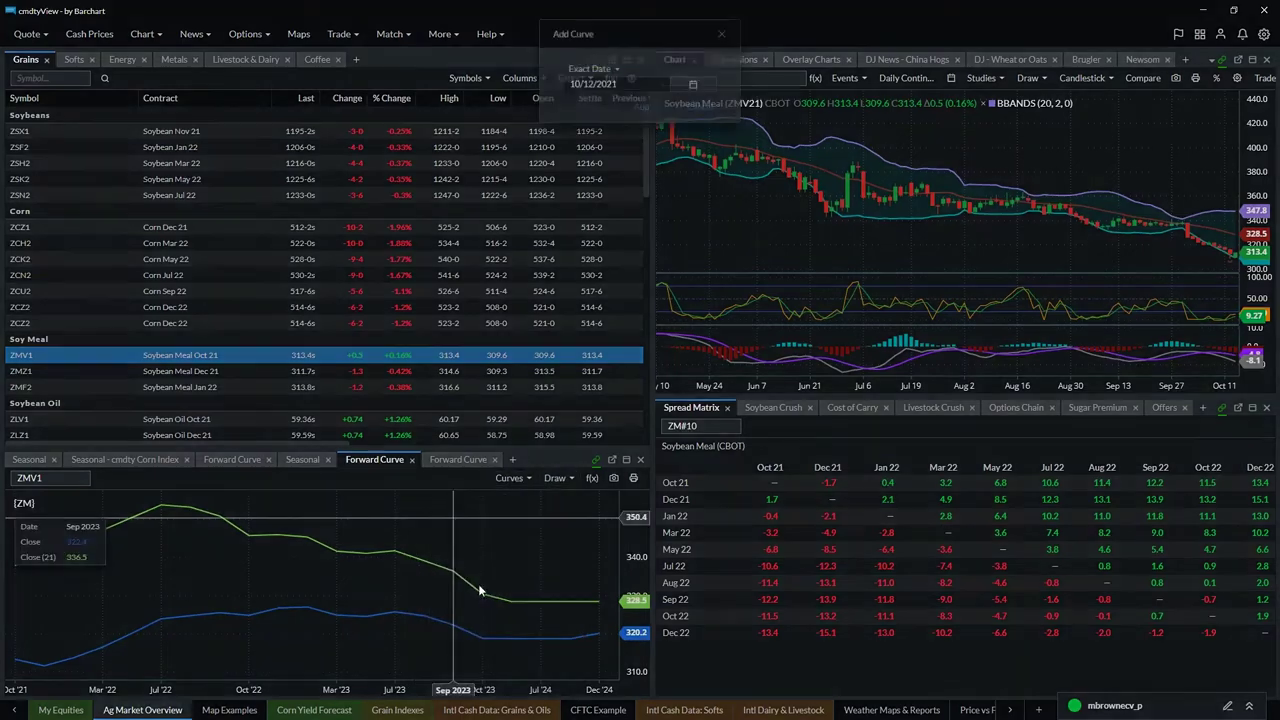
{"action": "left_click", "coordinate": [692, 85]}
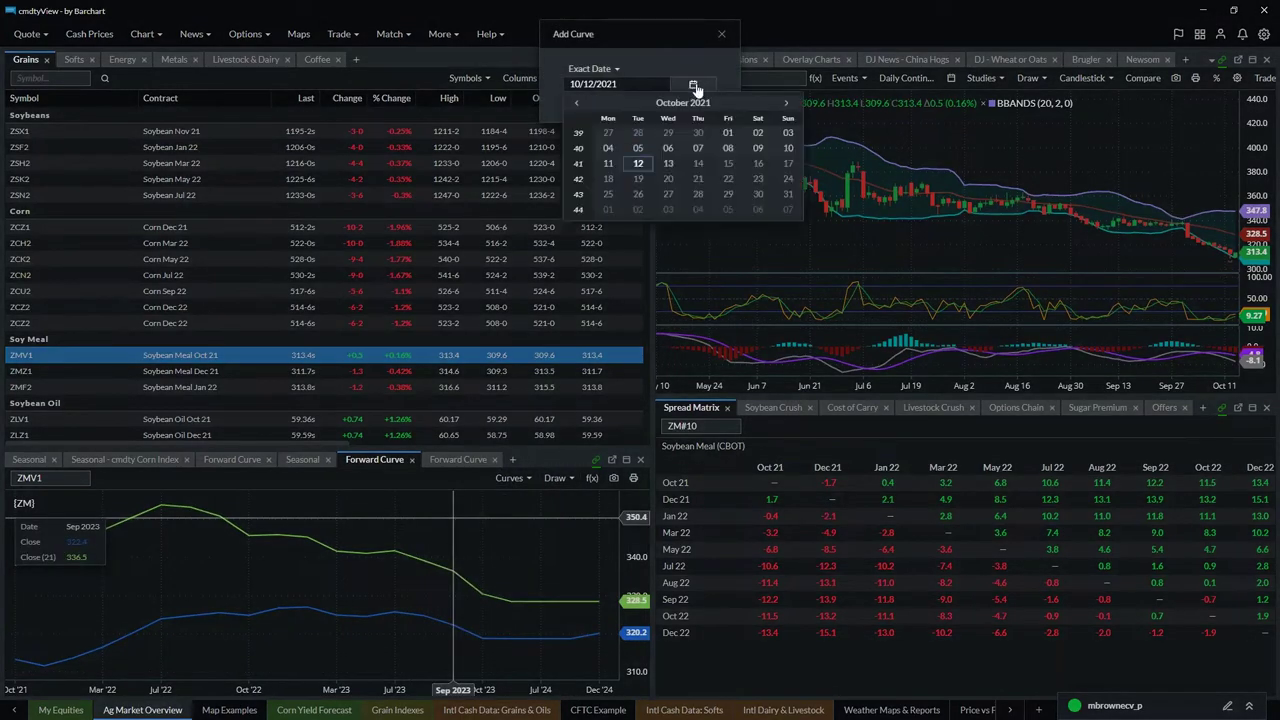
{"action": "left_click", "coordinate": [580, 105]}
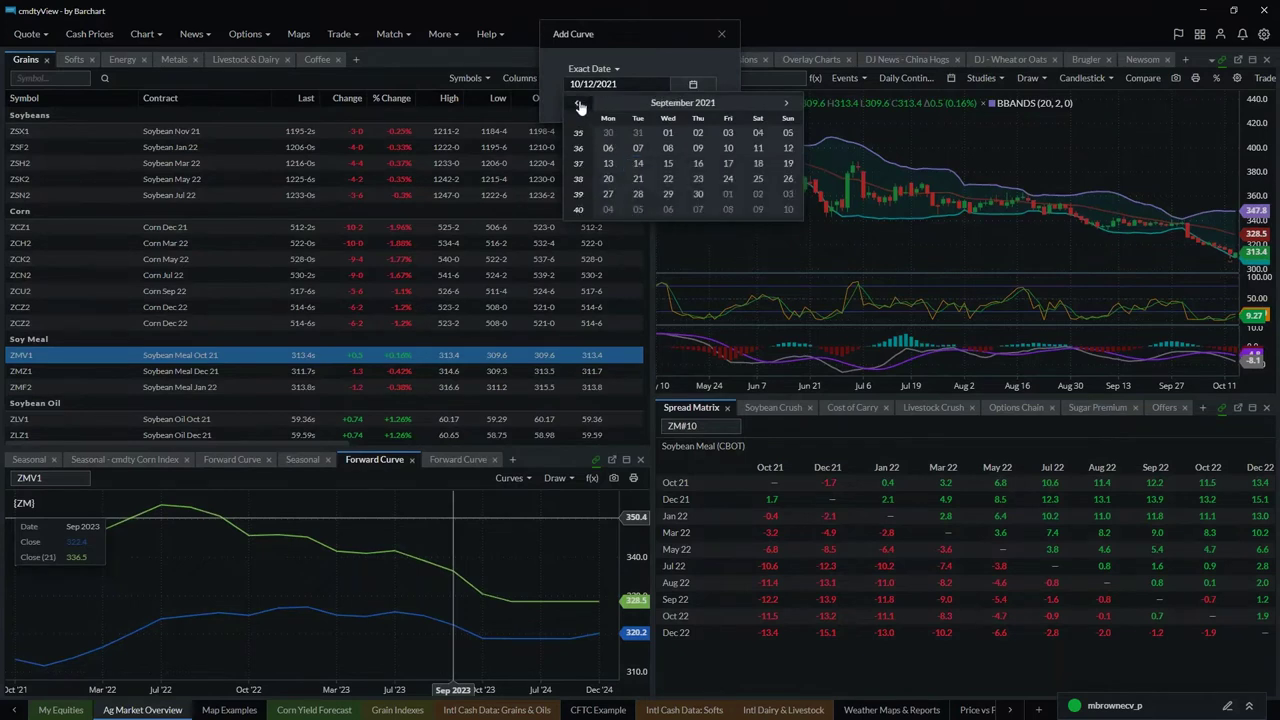
{"action": "left_click", "coordinate": [580, 105]}
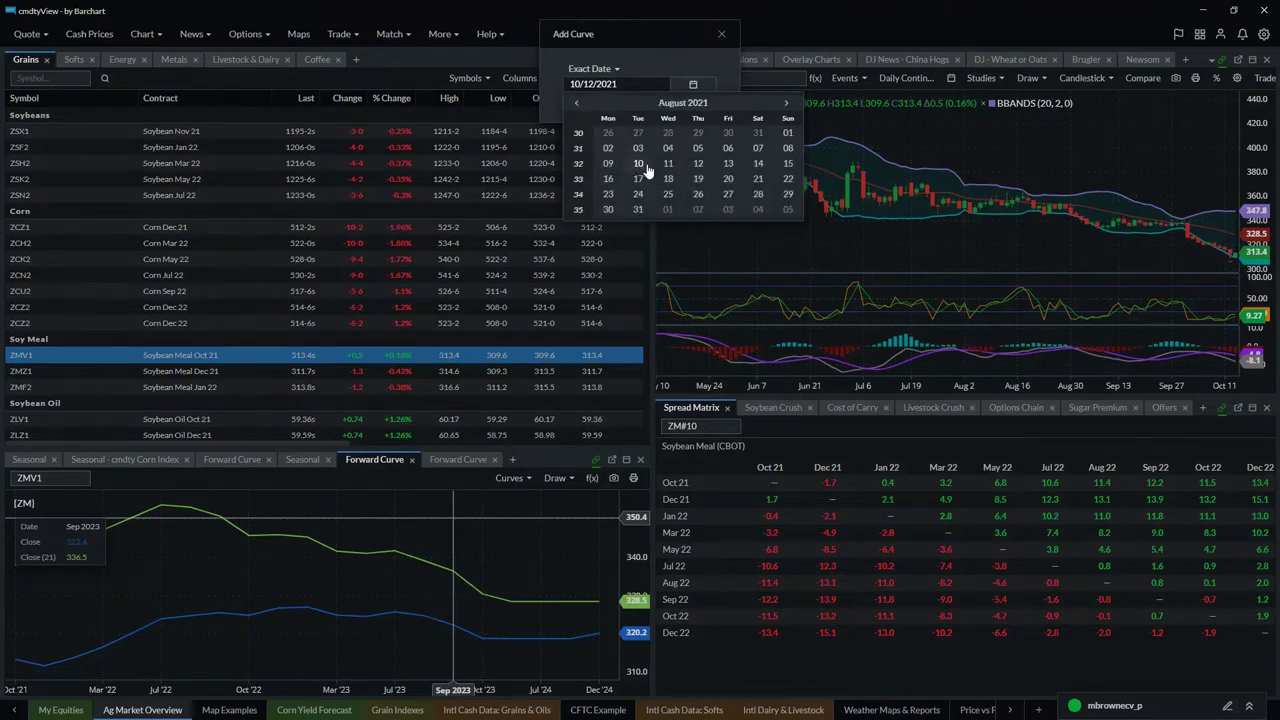
{"action": "left_click", "coordinate": [757, 163]}
{"action": "left_click", "coordinate": [641, 107]}
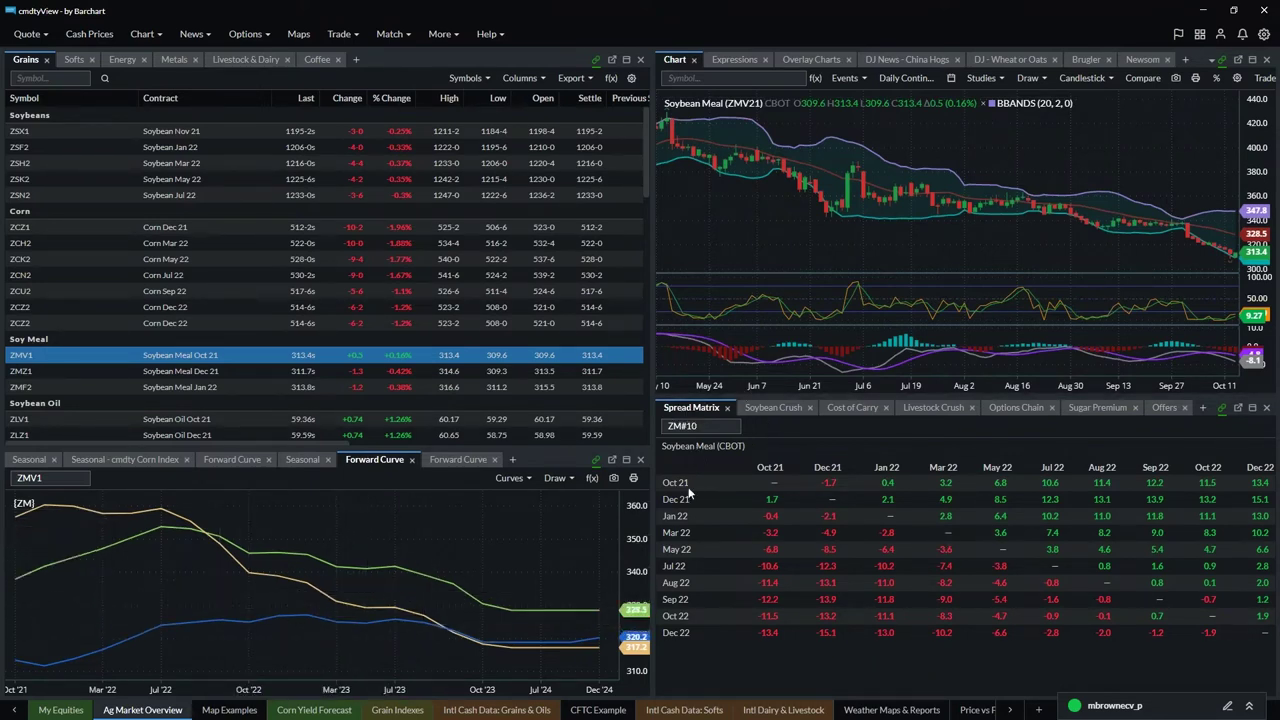
- Widen the Chart and Spread Matrix panels and load Soybean Nov 21 from the Grains list into the linked panels
{"action": "left_click_drag", "start_coordinate": [651, 492], "coordinate": [606, 492]}
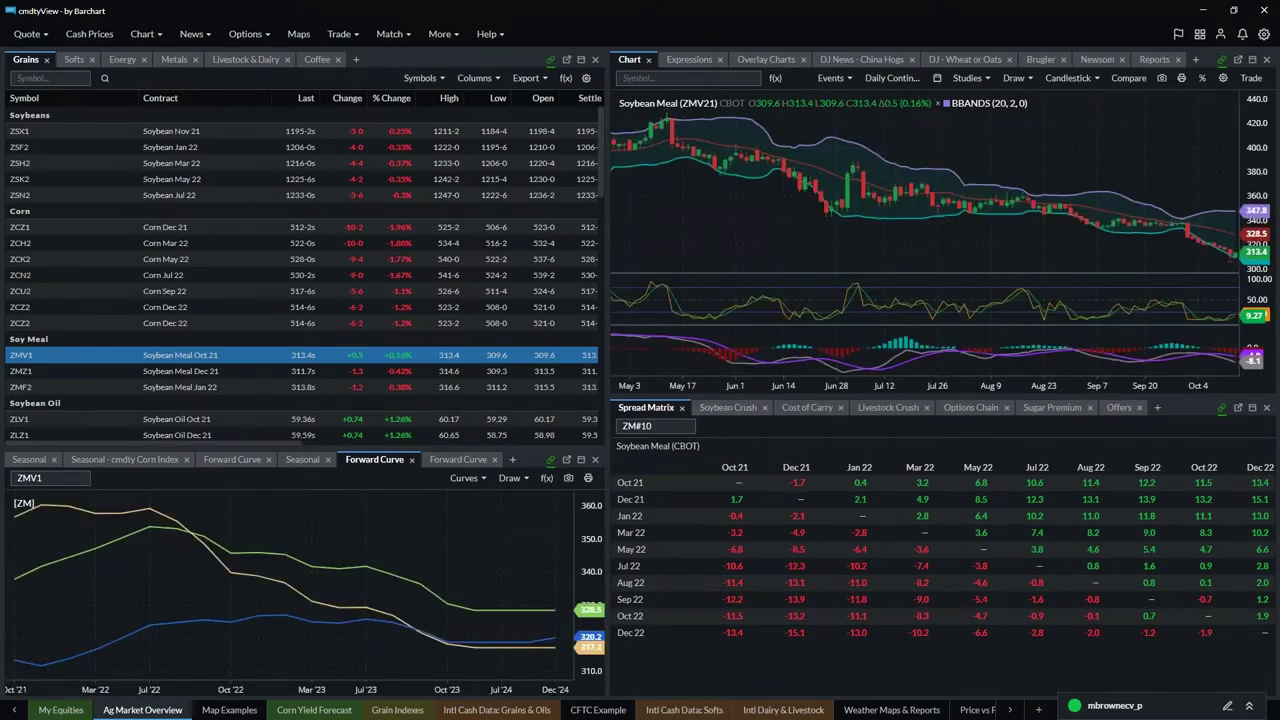
{"action": "left_click", "coordinate": [45, 134]}
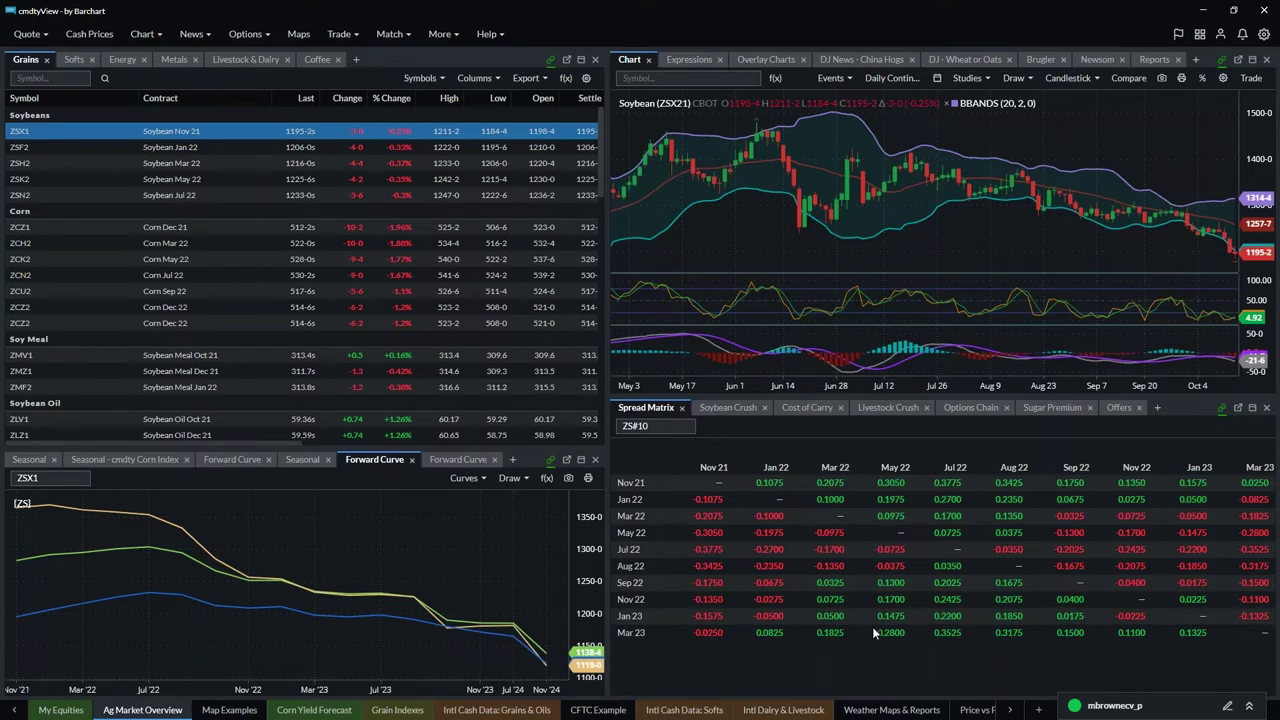
- Examine the Soybean Crush table's monthly meal value, oil value and crush columns
{"action": "left_click", "coordinate": [722, 408]}
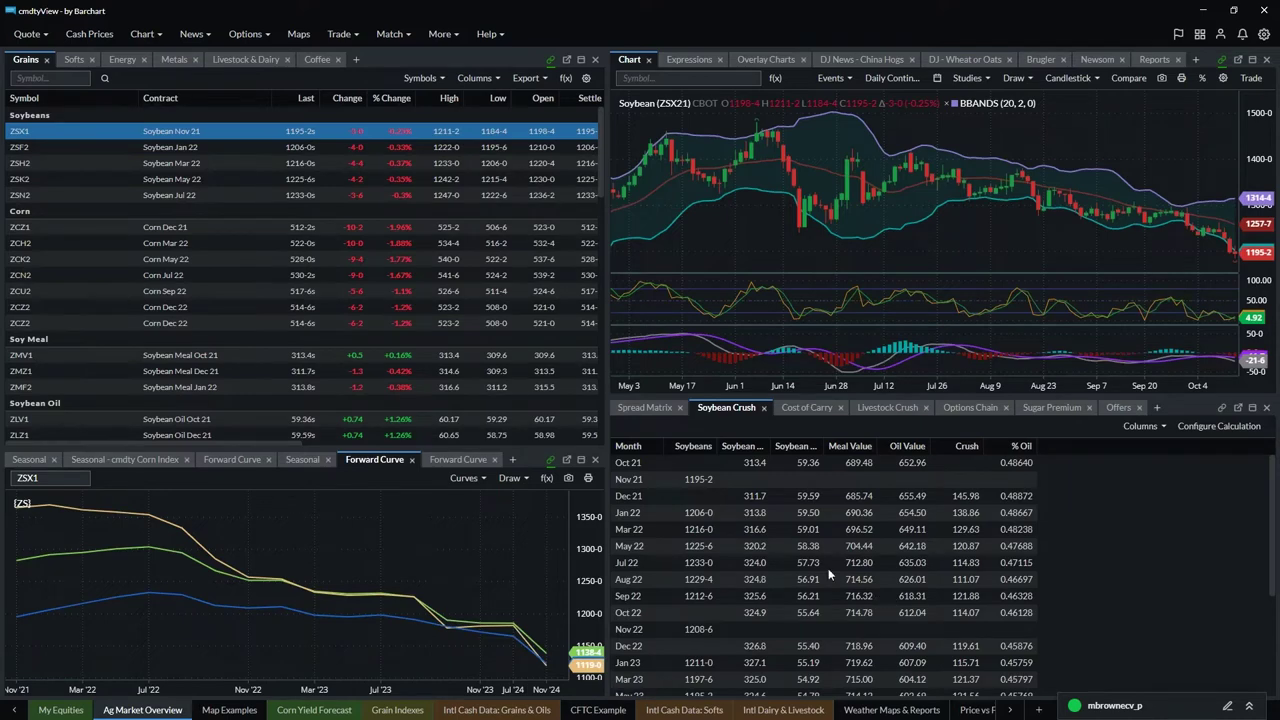
{"action": "scroll", "coordinate": [828, 568], "scroll_direction": "down", "scroll_amount": 2}
{"action": "scroll", "coordinate": [828, 568], "scroll_direction": "up", "scroll_amount": 2}
- Review the corn Cost of Carry table and save its calculation settings with storage cost 0.0025 and interest rate 0.05
{"action": "left_click", "coordinate": [804, 408]}
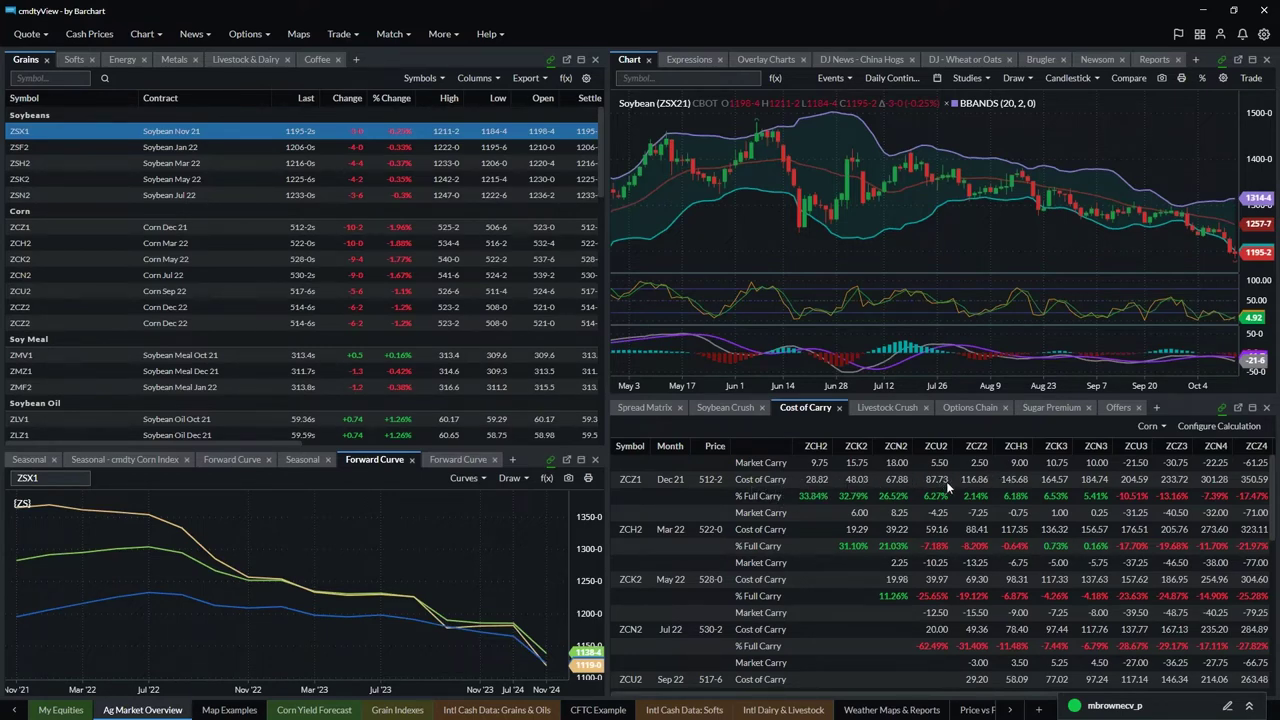
{"action": "left_click", "coordinate": [1216, 428]}
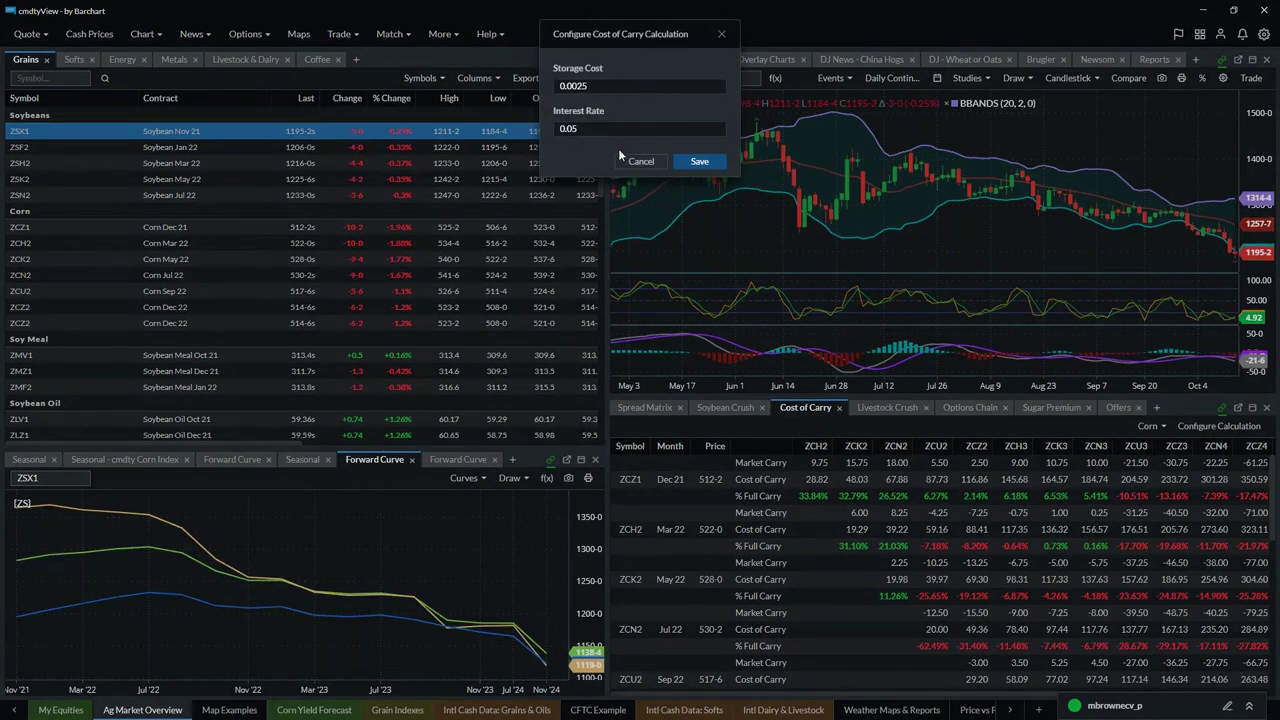
{"action": "left_click", "coordinate": [699, 161]}
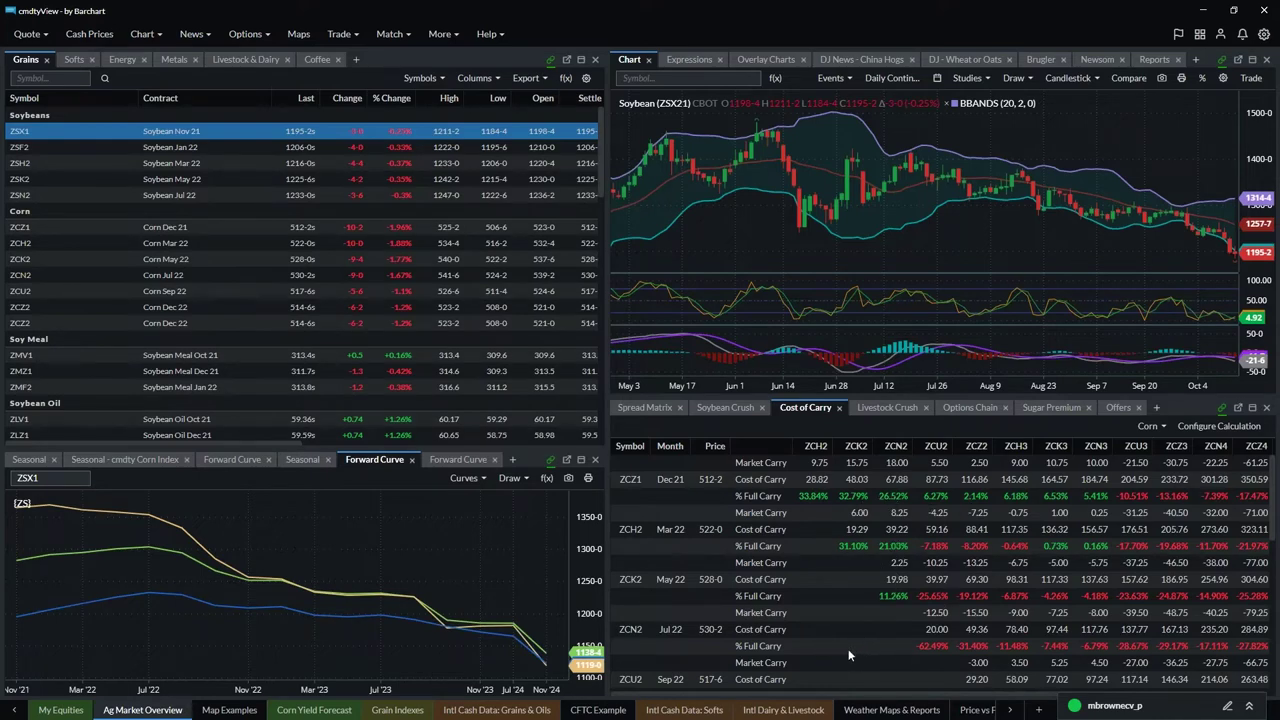
- Examine the Livestock Crush margins and the Sugar Premium table
{"action": "left_click", "coordinate": [887, 408]}
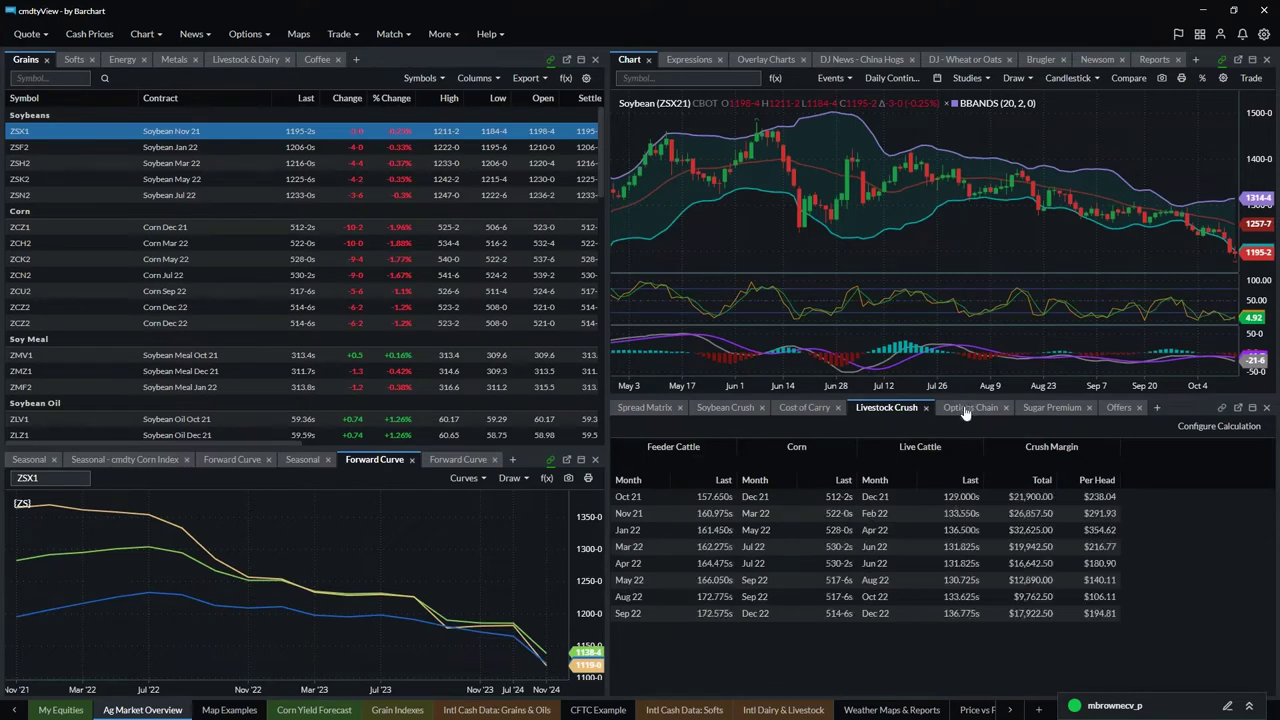
{"action": "left_click", "coordinate": [1051, 408]}
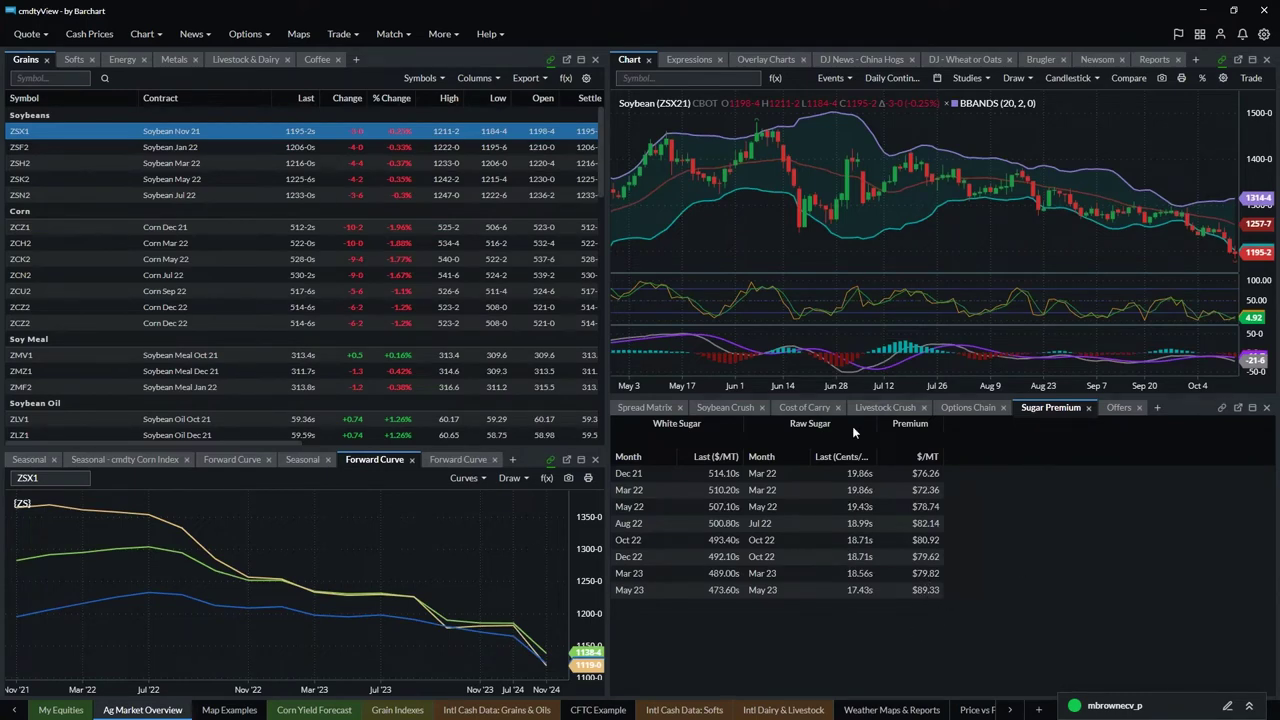
- Load Corn Dec 21 into the linked Options Chain and maximize its panel
{"action": "left_click", "coordinate": [967, 408]}
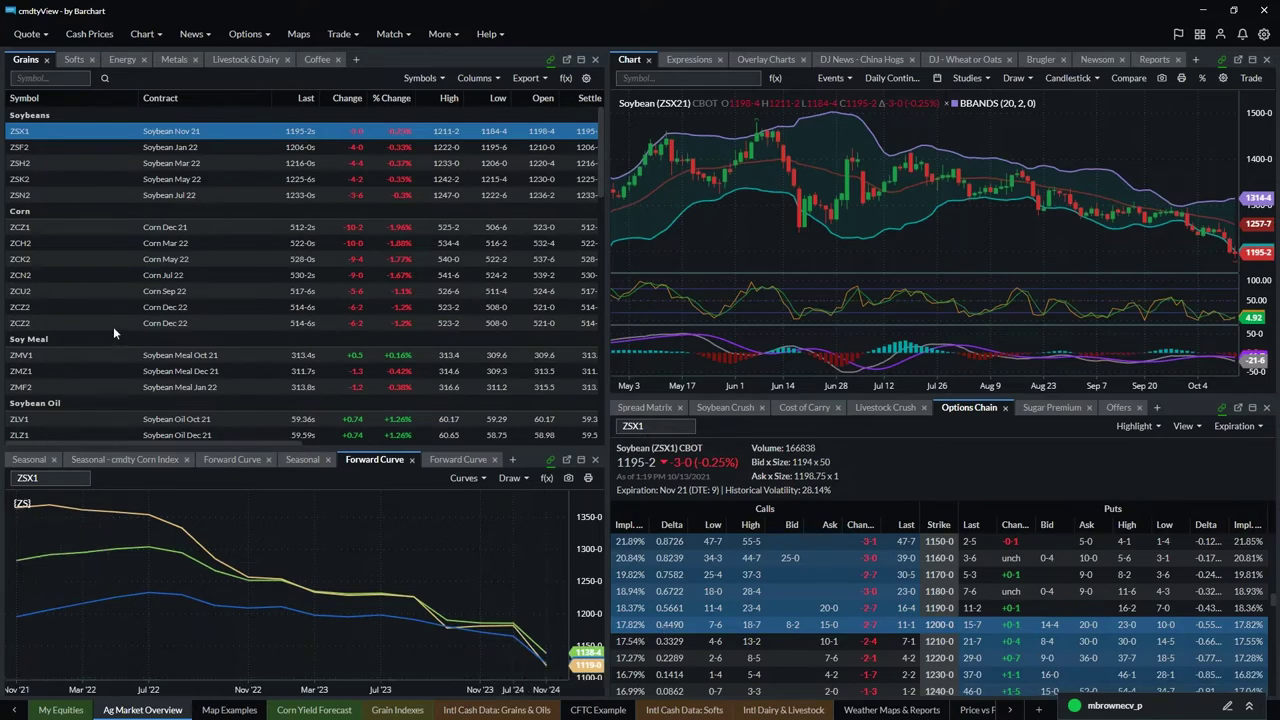
{"action": "left_click", "coordinate": [20, 228]}
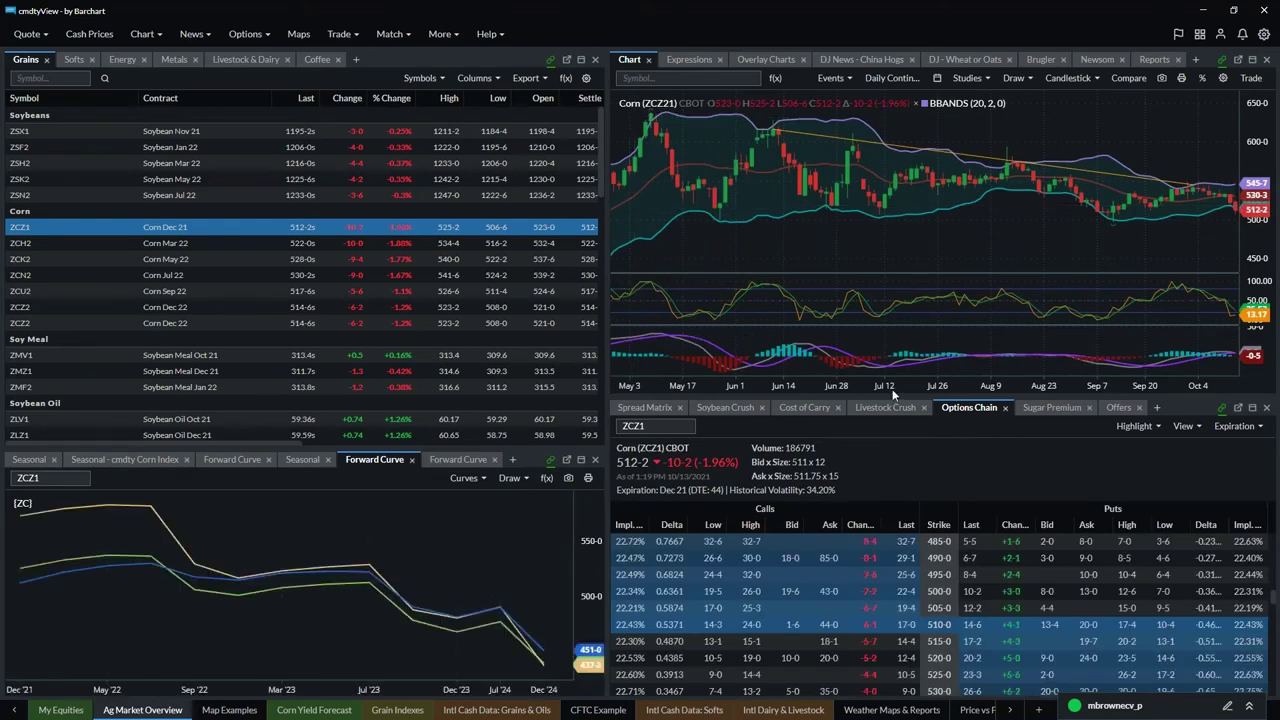
{"action": "left_click", "coordinate": [1253, 409]}
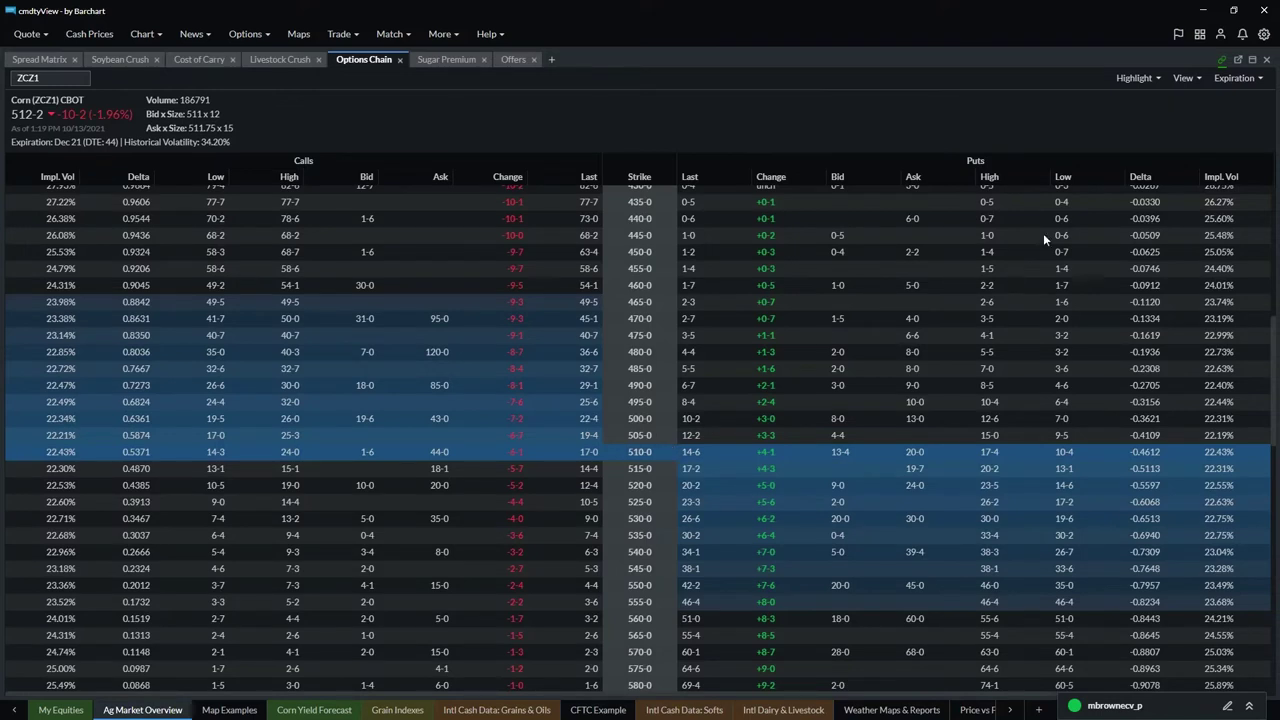
- Show the corn options chain for the American 06/24/22 expiration and the Short Dated New Crop 06/24/22 expiration
{"action": "left_click", "coordinate": [1252, 85]}
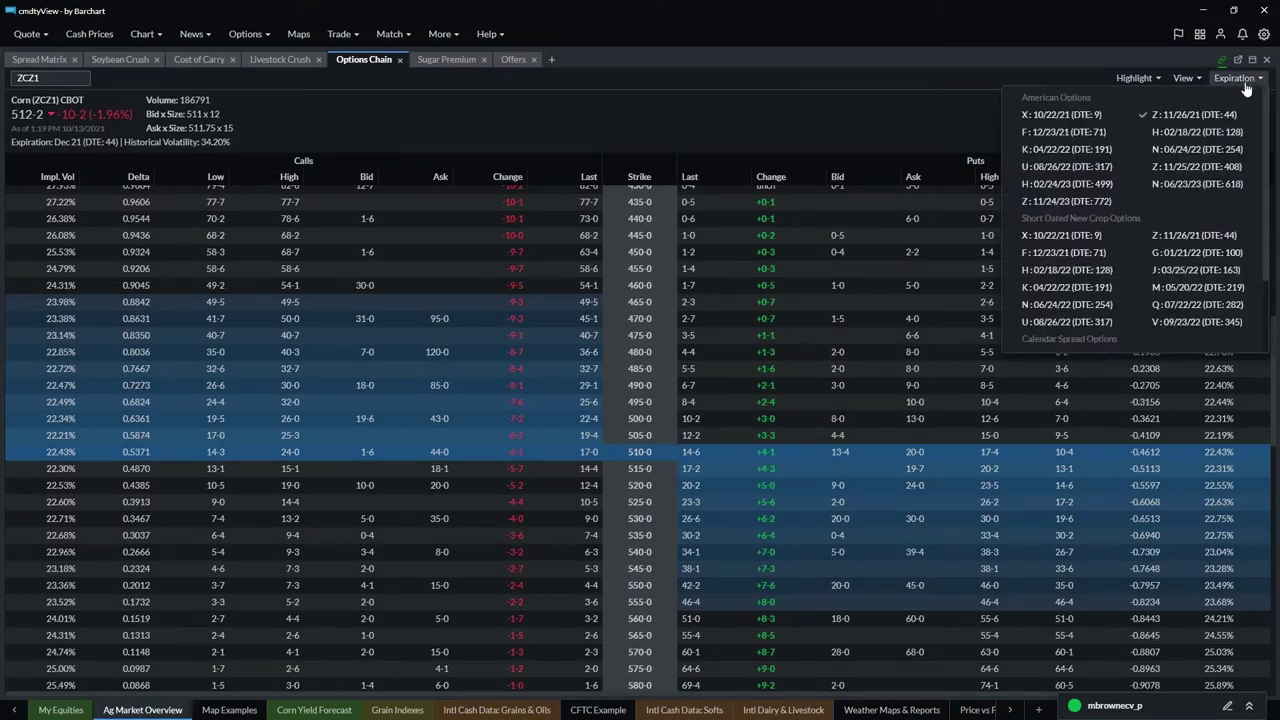
{"action": "left_click", "coordinate": [1180, 150]}
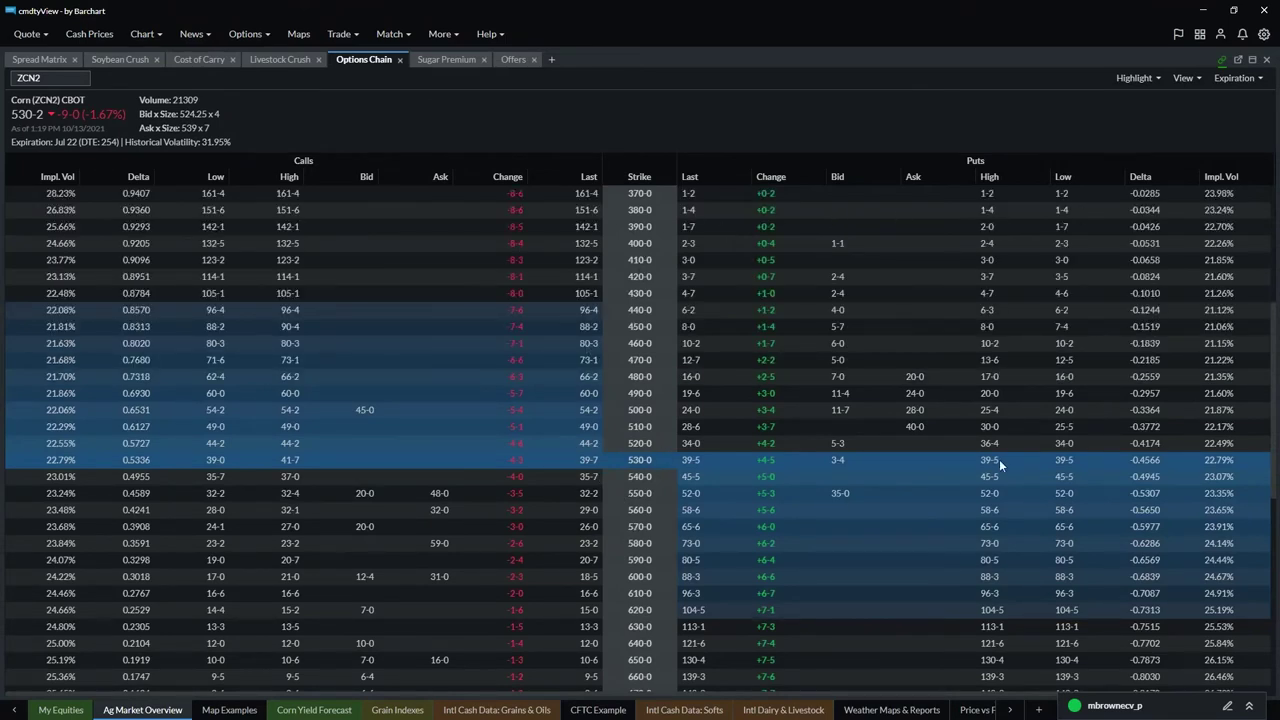
{"action": "left_click", "coordinate": [1236, 80]}
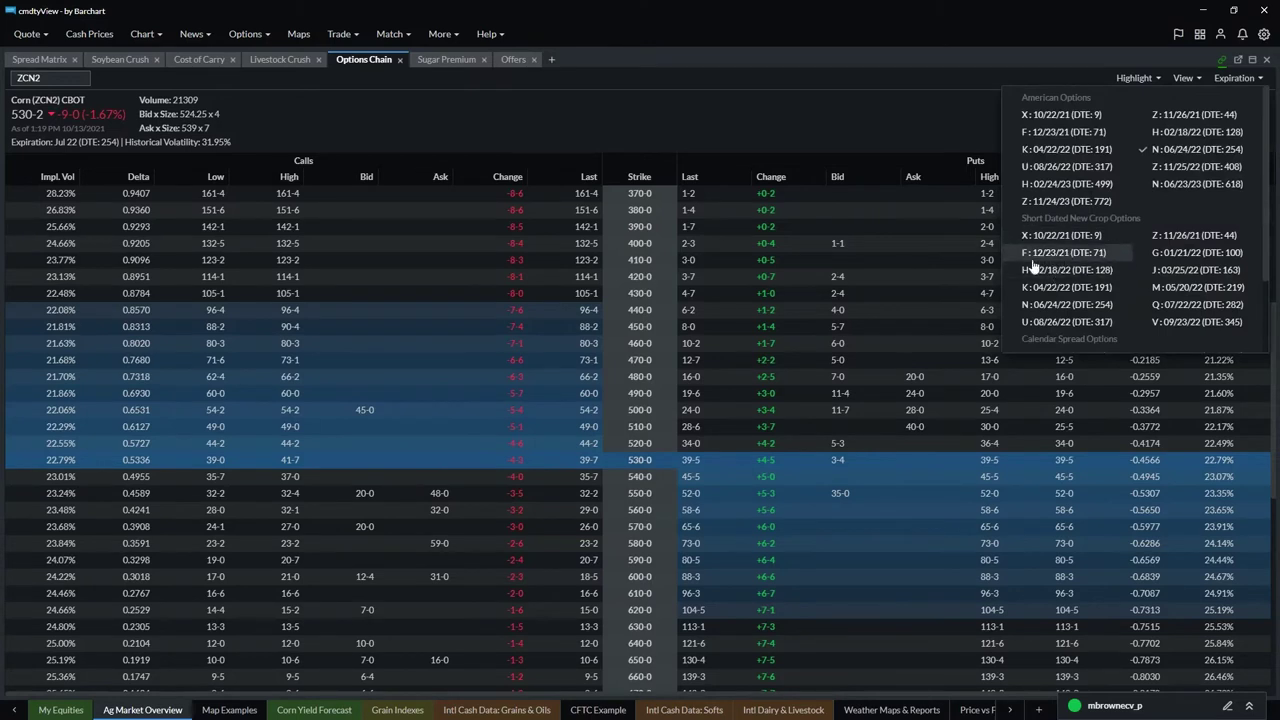
{"action": "left_click", "coordinate": [1040, 306]}
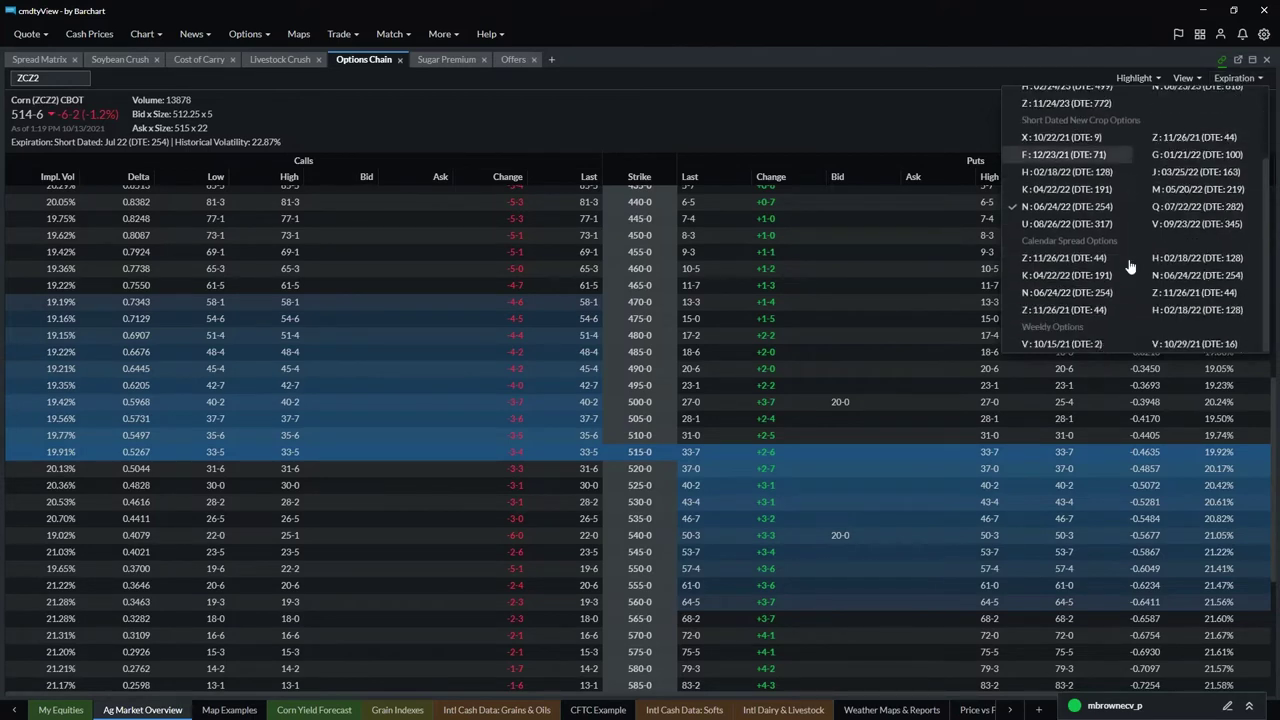
- Set the corn options chain to the American Options expiration 11/26/21
{"action": "left_click", "coordinate": [1236, 78]}
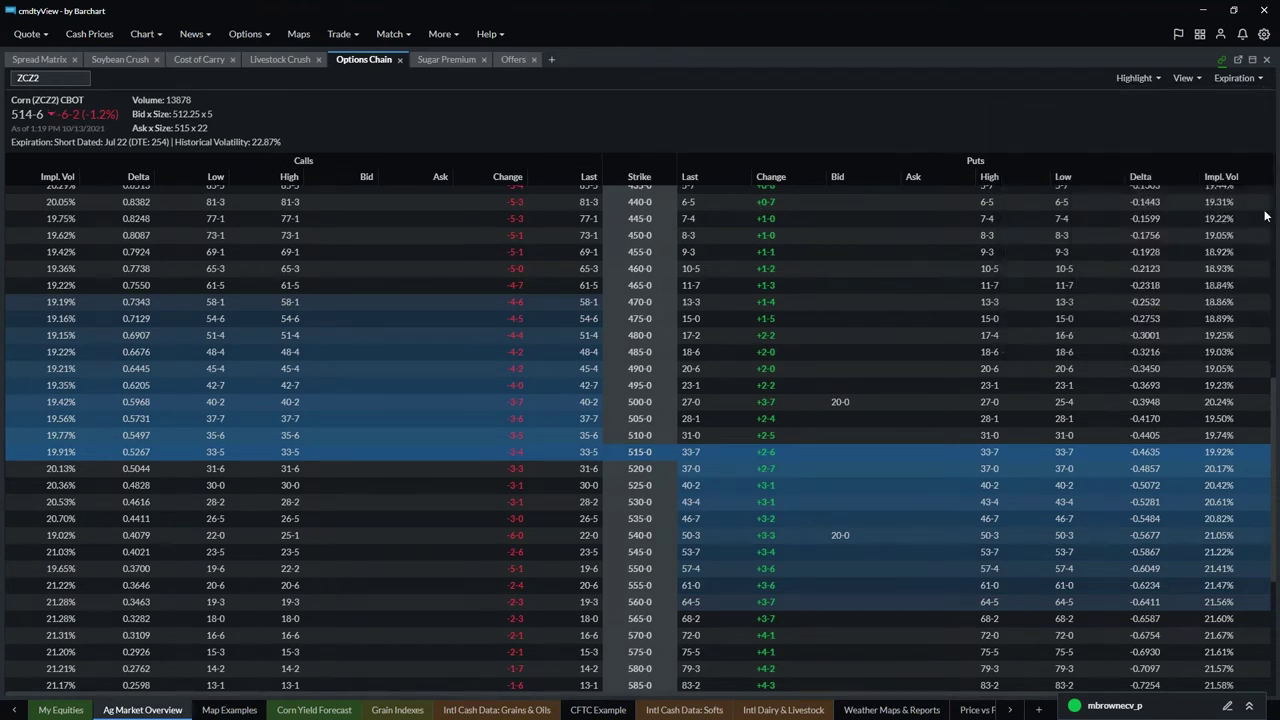
{"action": "left_click", "coordinate": [1240, 85]}
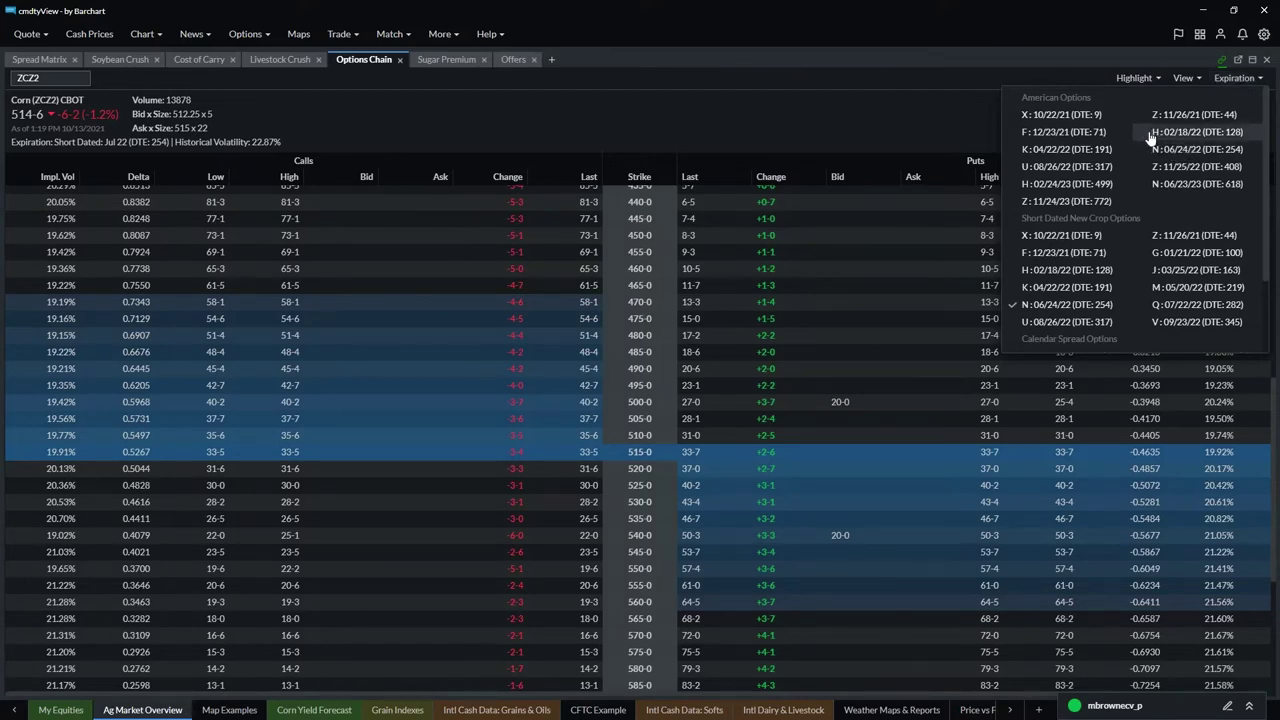
{"action": "left_click", "coordinate": [1199, 116]}
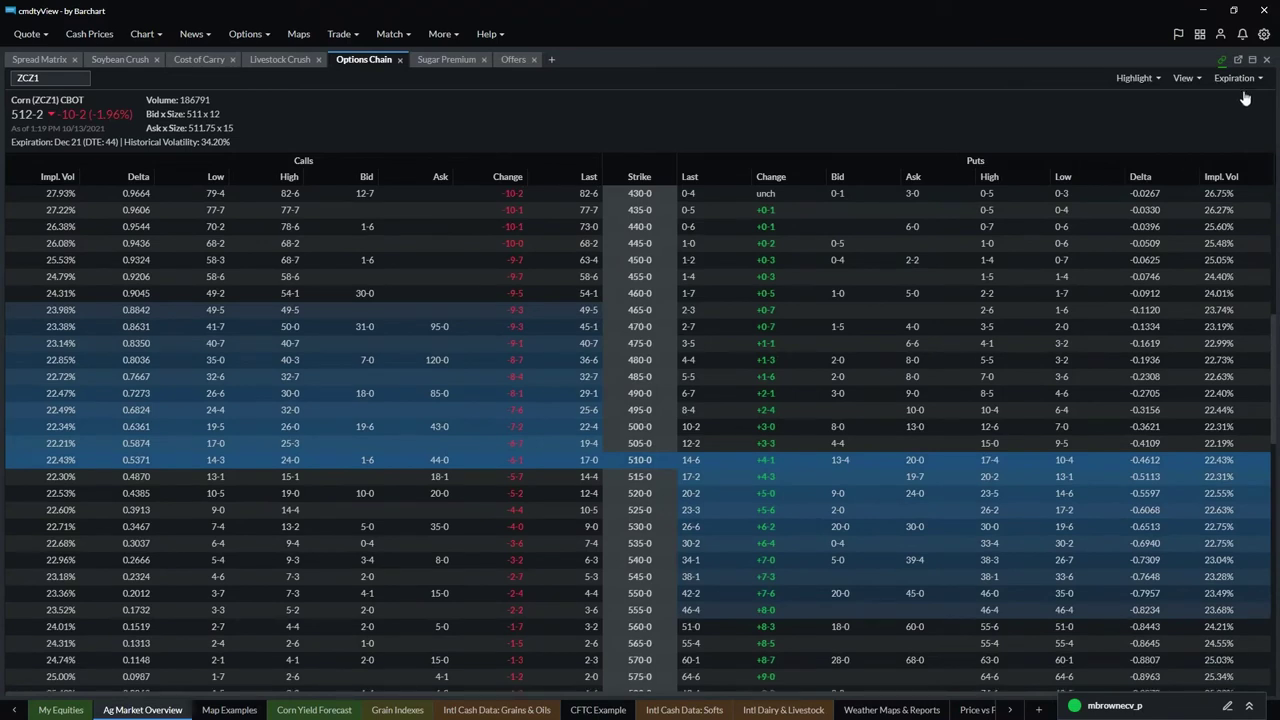
- Display the corn options chain in the Quote, Intraday and Analysis views in turn
{"action": "left_click", "coordinate": [1186, 80]}
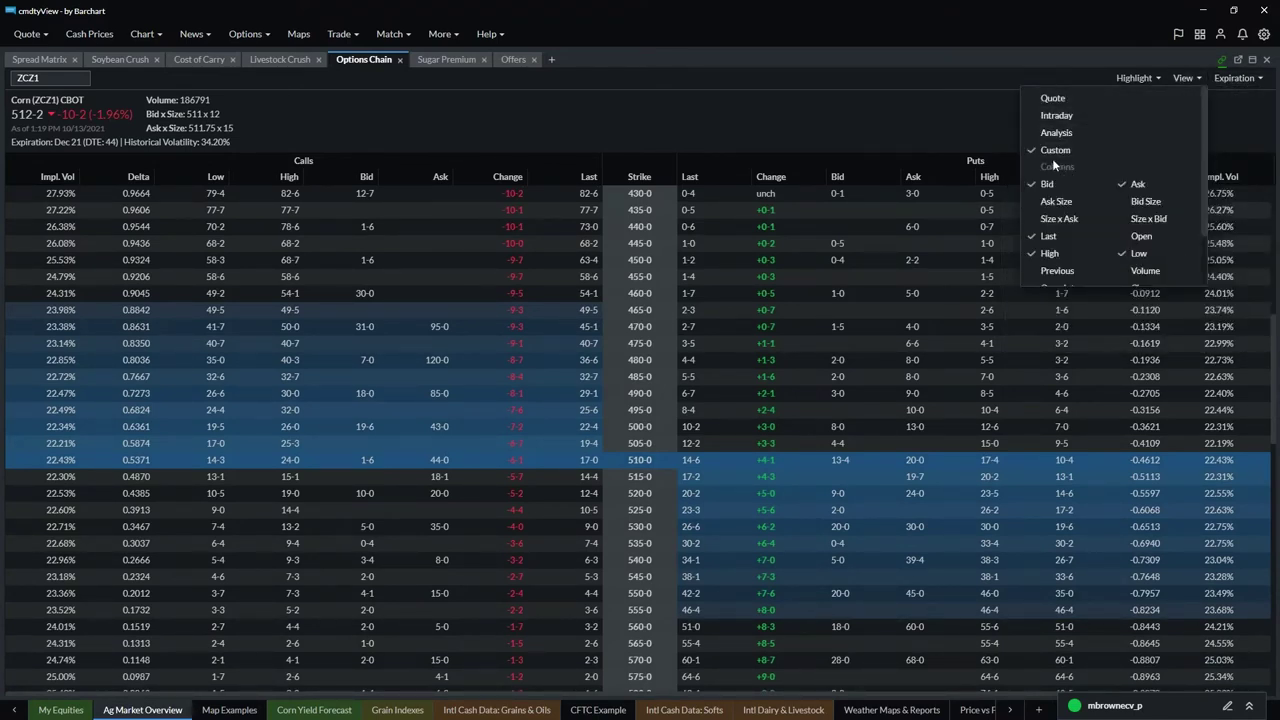
{"action": "left_click", "coordinate": [1056, 101]}
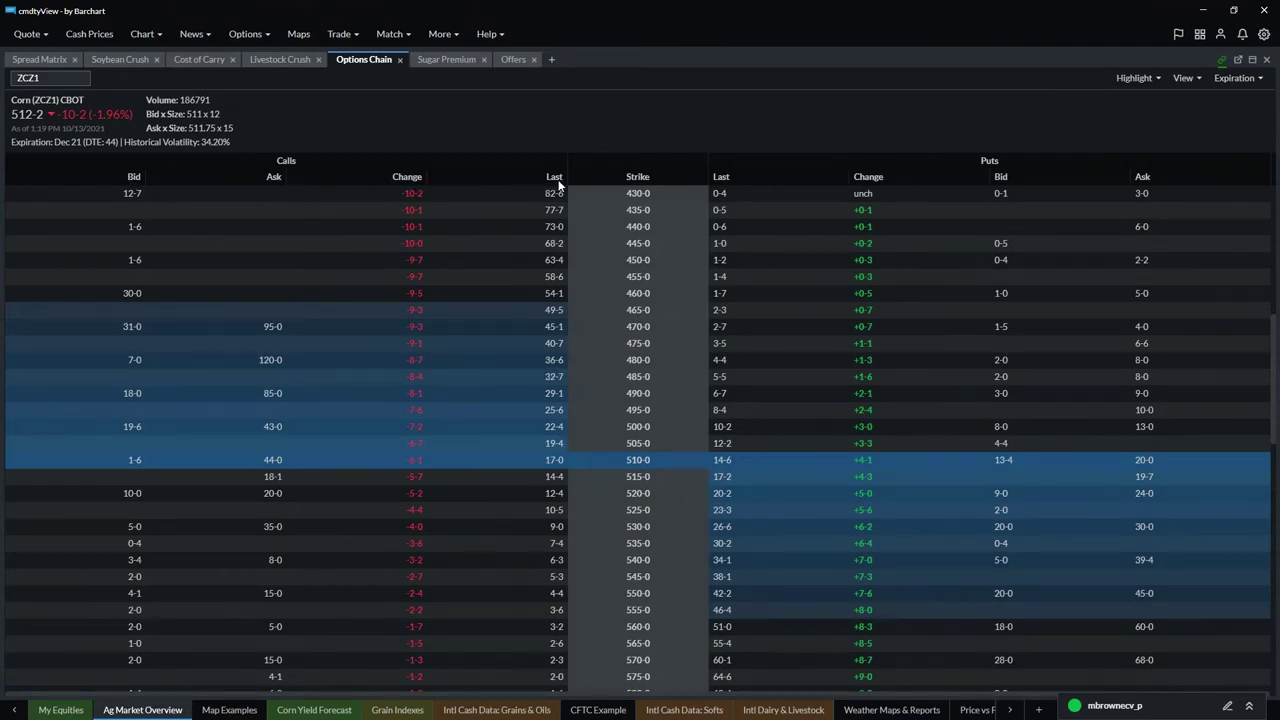
{"action": "left_click", "coordinate": [1188, 79]}
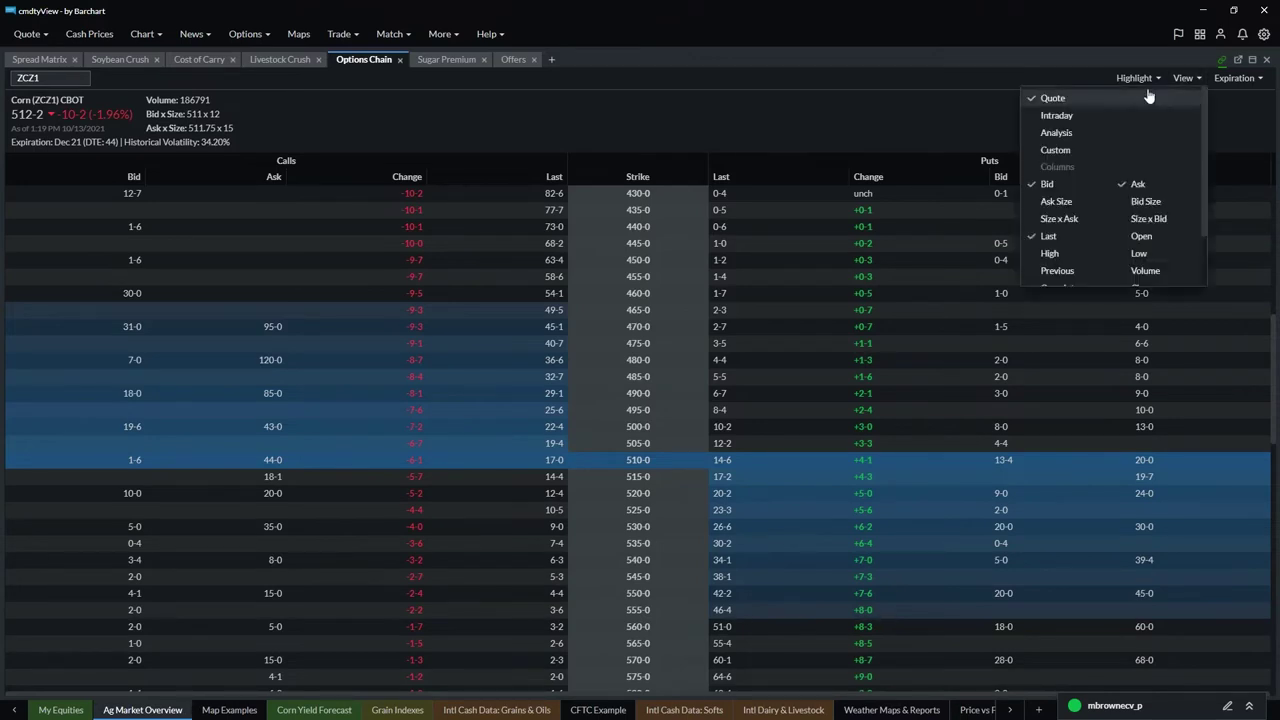
{"action": "left_click", "coordinate": [1066, 117]}
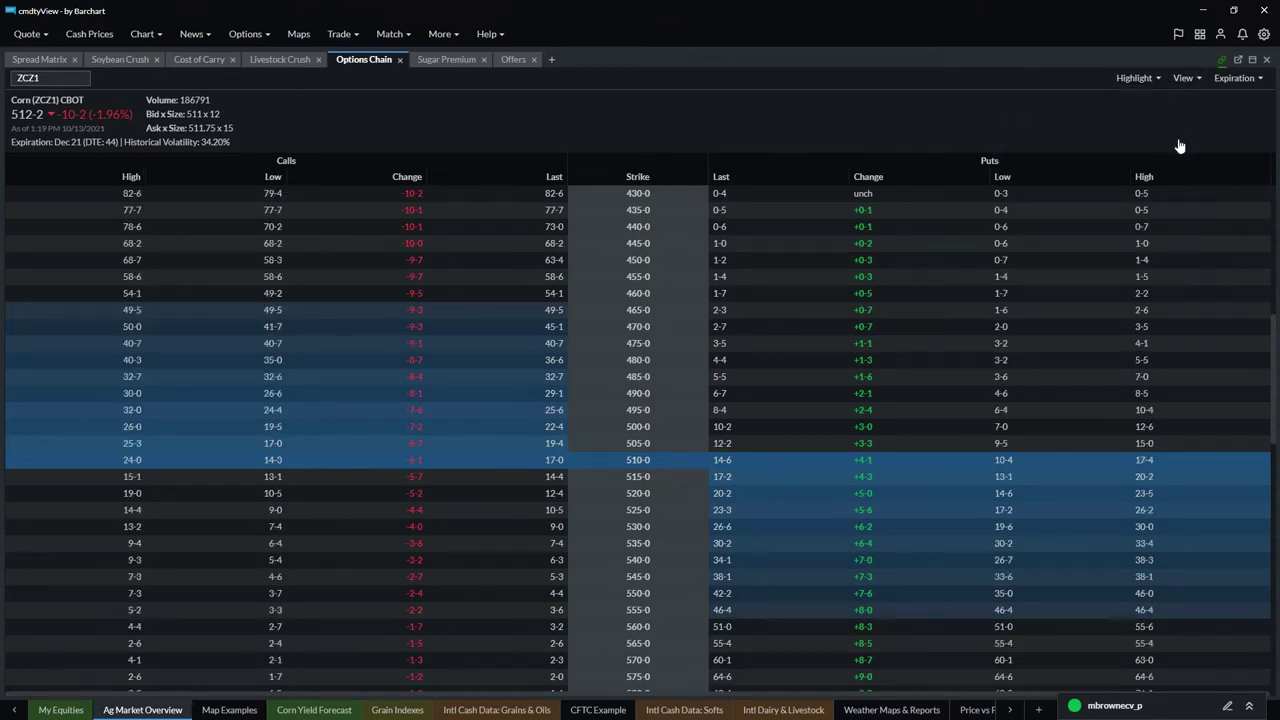
{"action": "left_click", "coordinate": [1188, 80]}
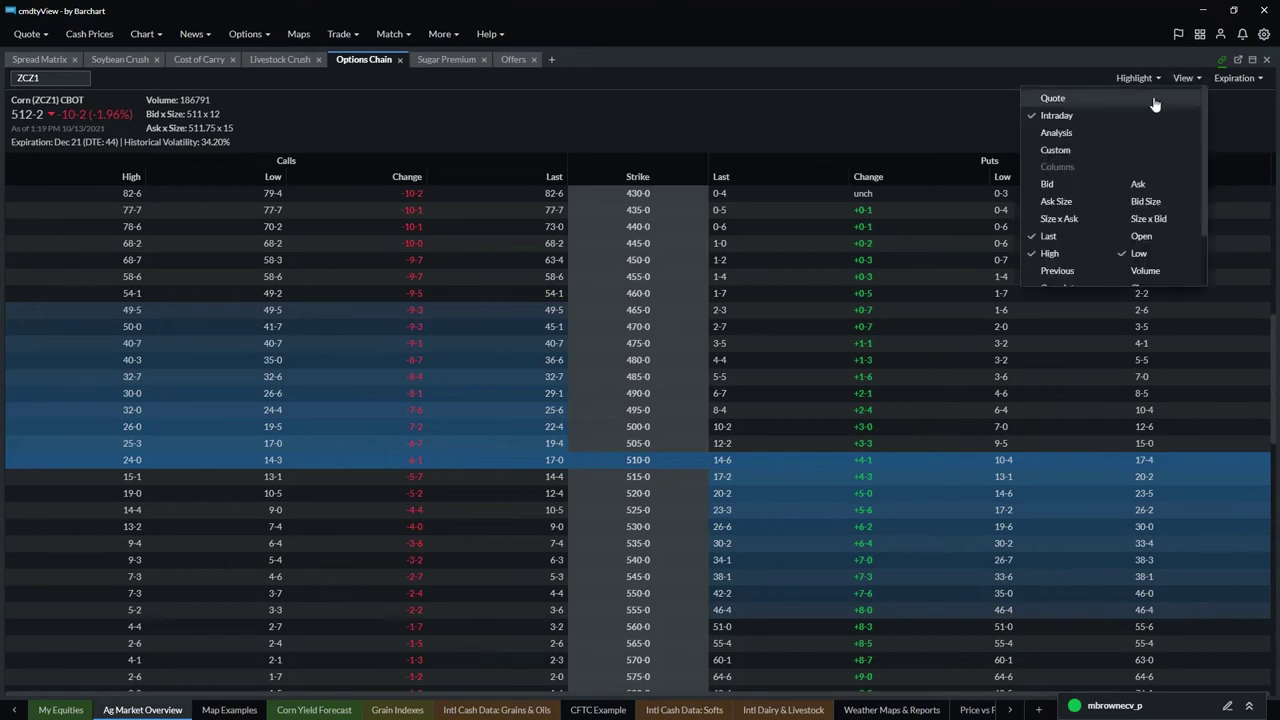
{"action": "left_click", "coordinate": [1062, 135]}
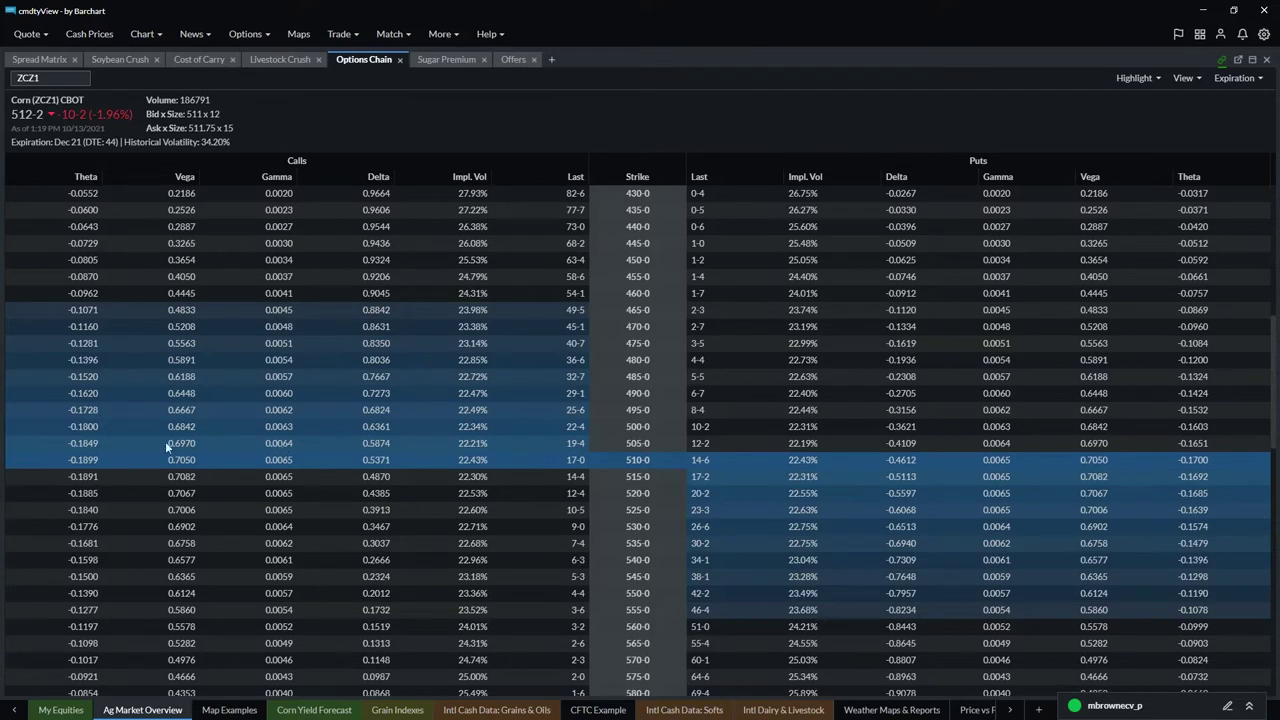
- Try the Custom view on the corn options chain and set it back to the Quote view
{"action": "left_click", "coordinate": [1185, 77]}
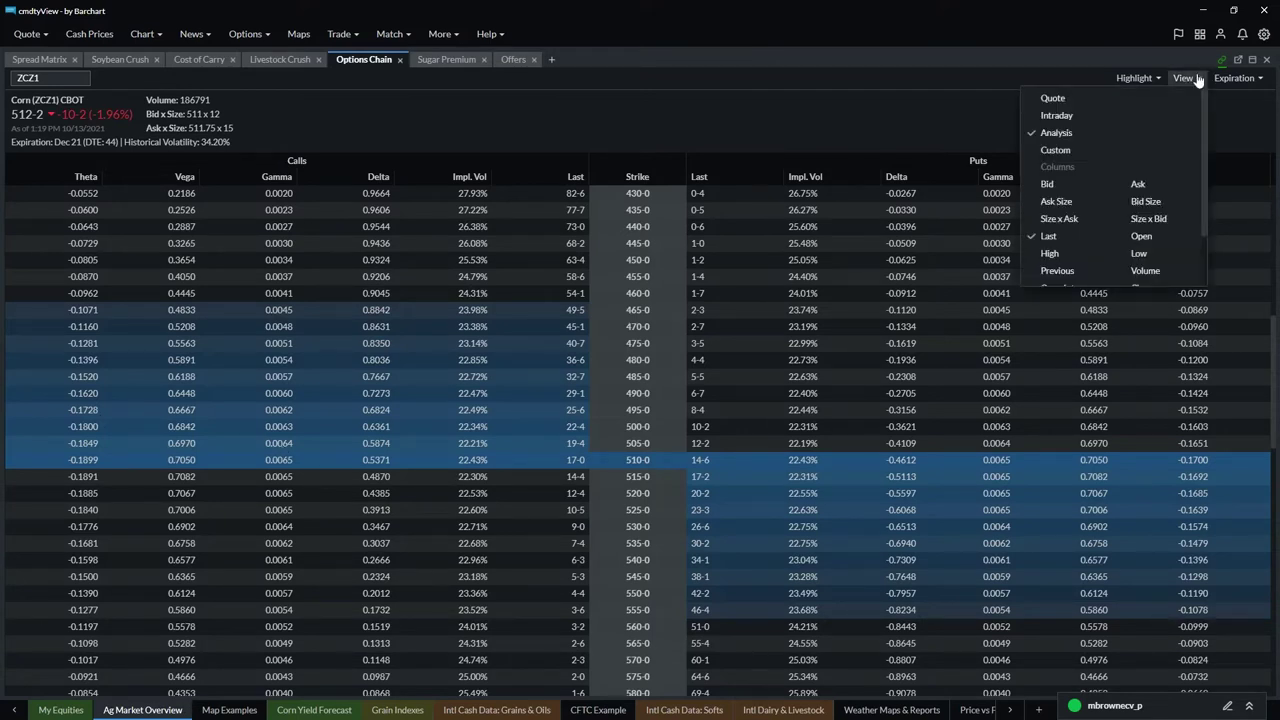
{"action": "left_click", "coordinate": [1056, 150]}
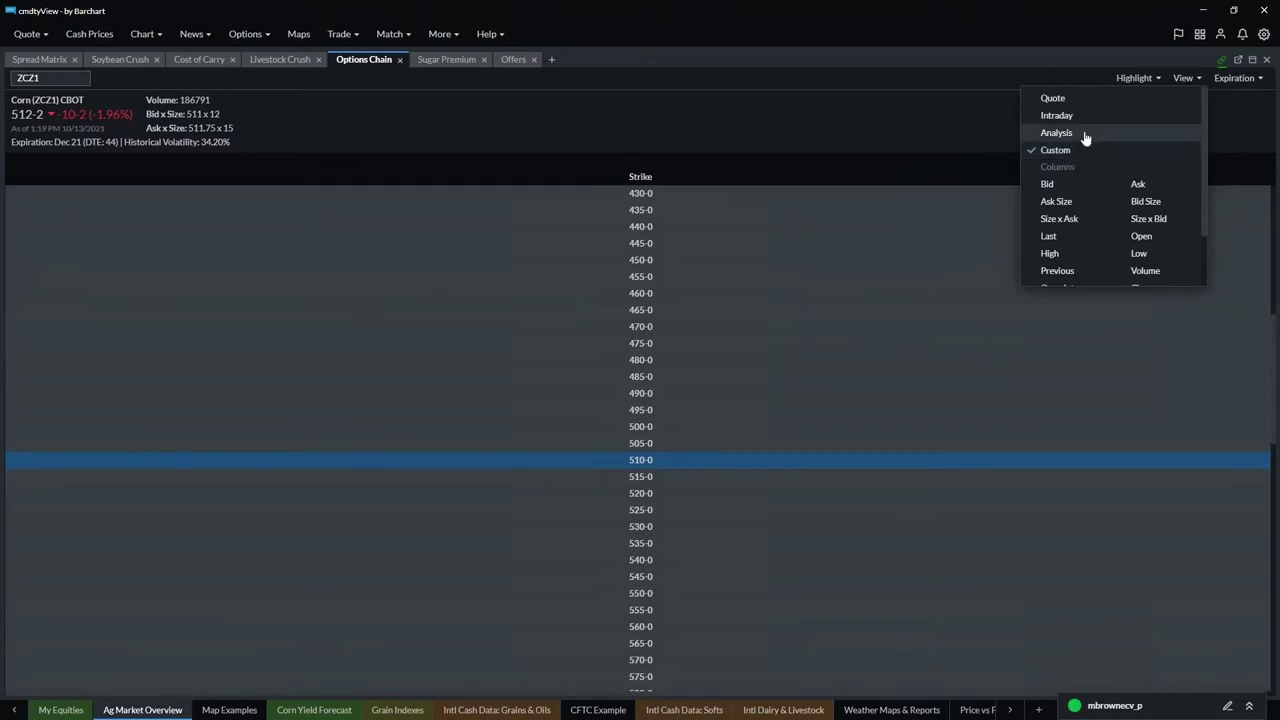
{"action": "left_click", "coordinate": [1058, 99]}
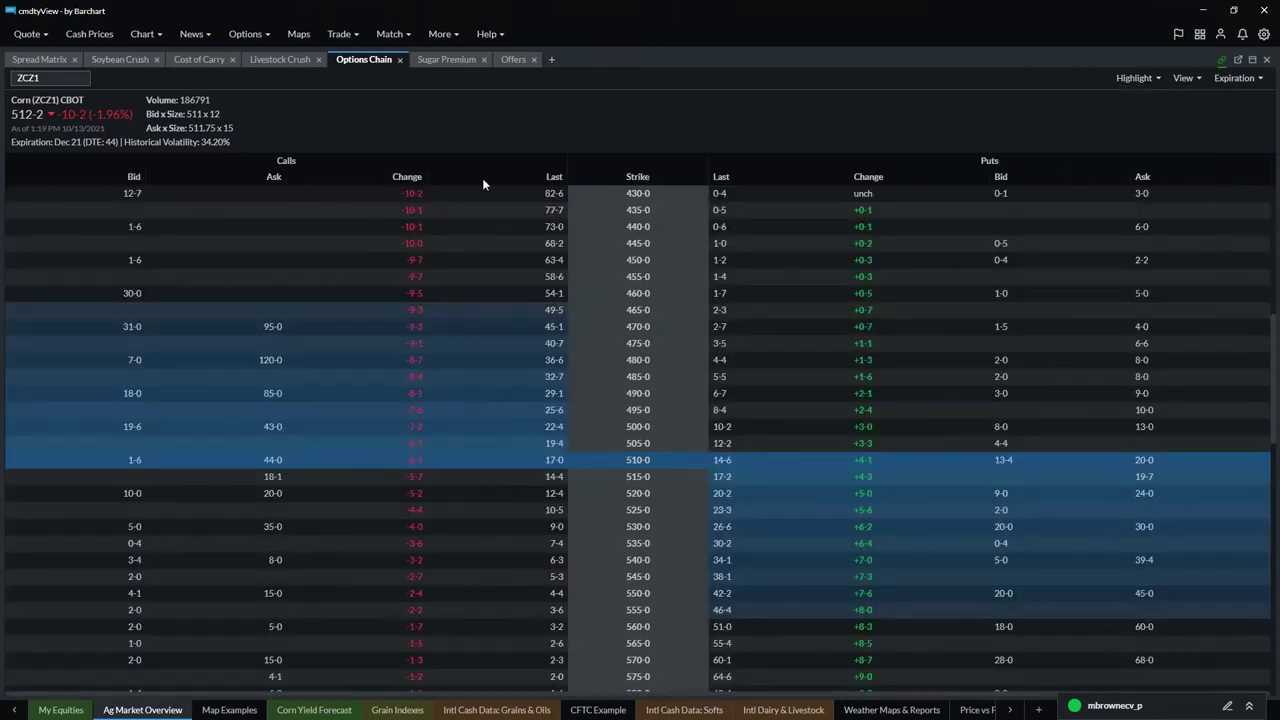
- Add the High and Low columns to the corn options chain and check the remaining column choices
{"action": "left_click", "coordinate": [1158, 79]}
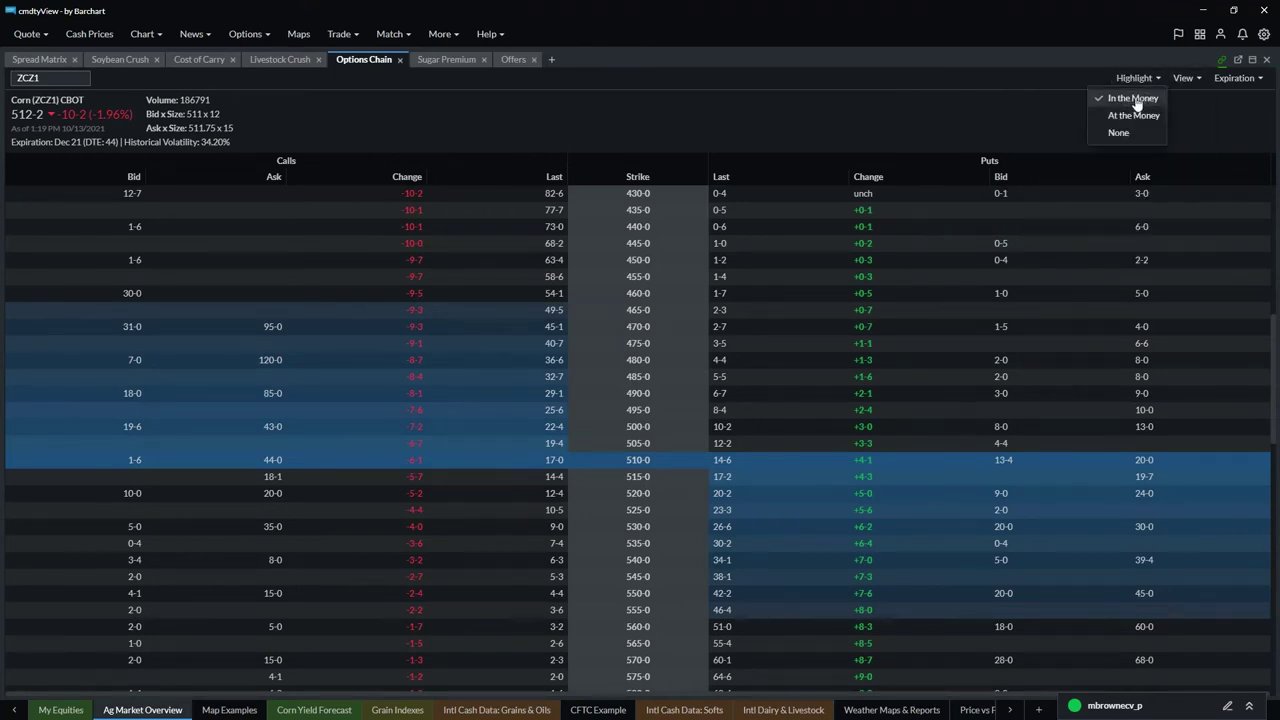
{"action": "left_click", "coordinate": [1185, 82]}
{"action": "left_click", "coordinate": [1187, 87]}
{"action": "left_click", "coordinate": [1186, 86]}
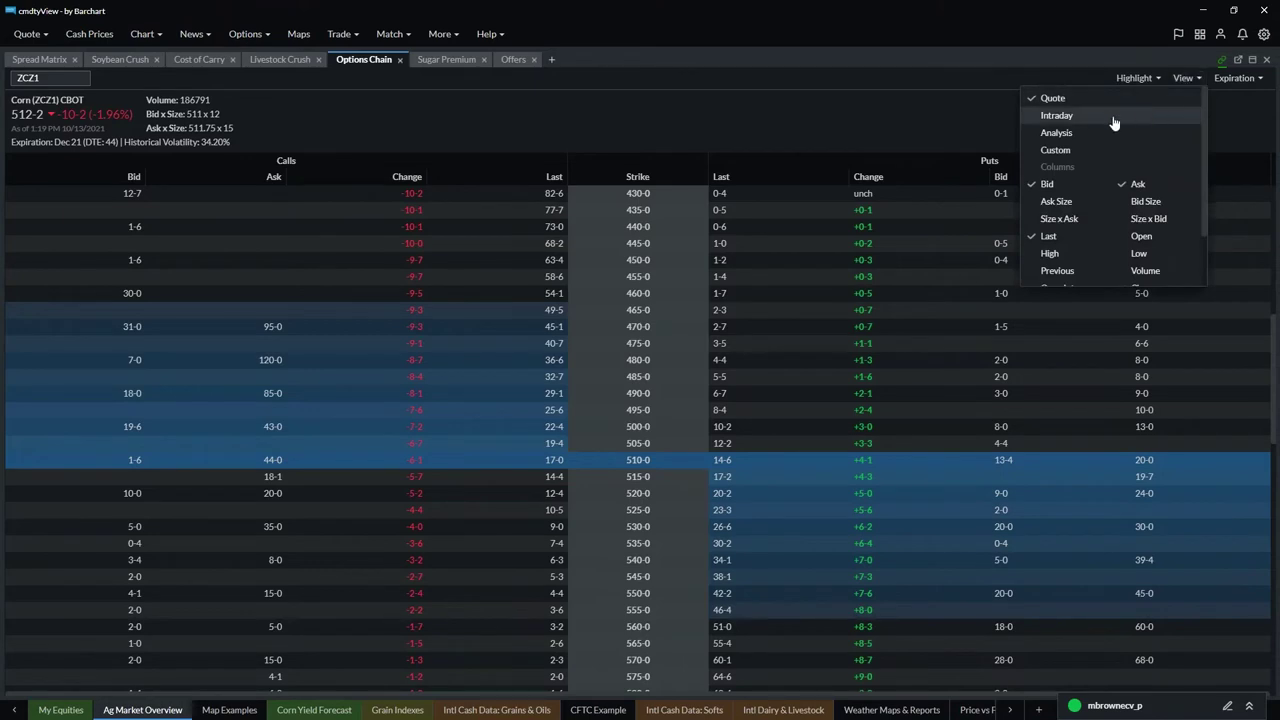
{"action": "scroll", "coordinate": [1060, 200], "scroll_direction": "down", "scroll_amount": 1}
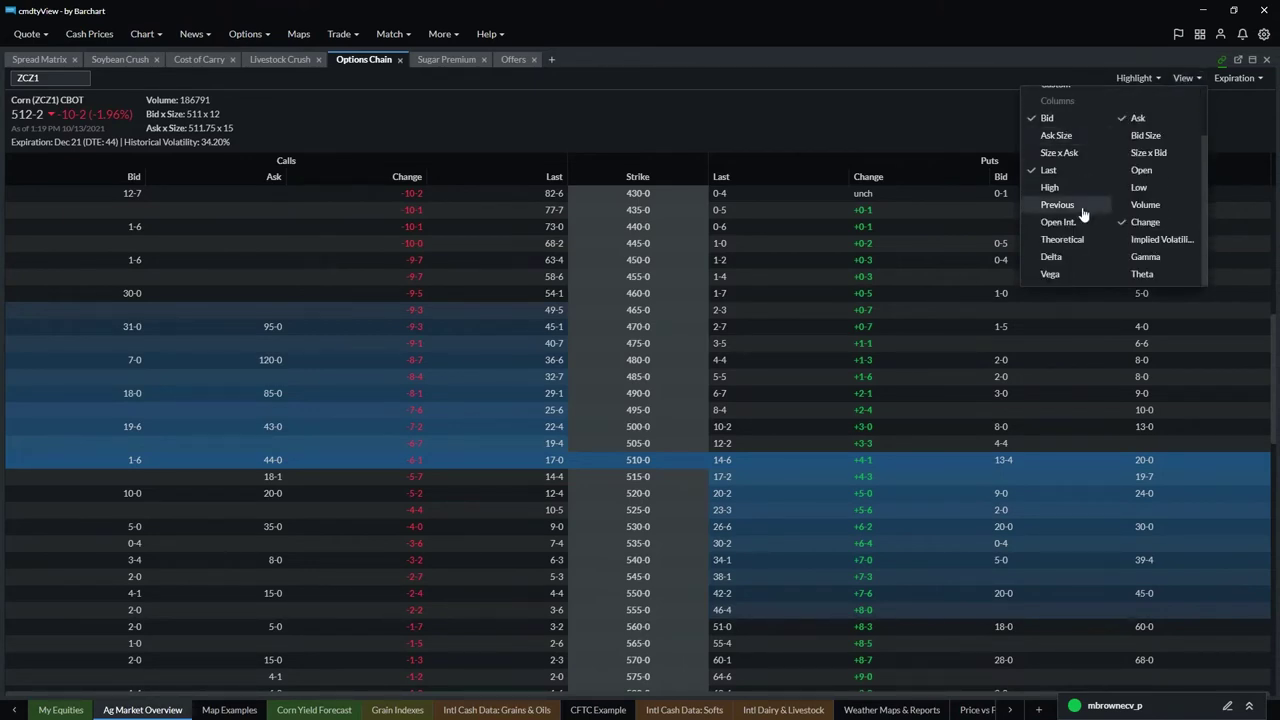
{"action": "left_click", "coordinate": [1048, 189]}
{"action": "left_click", "coordinate": [1133, 190]}
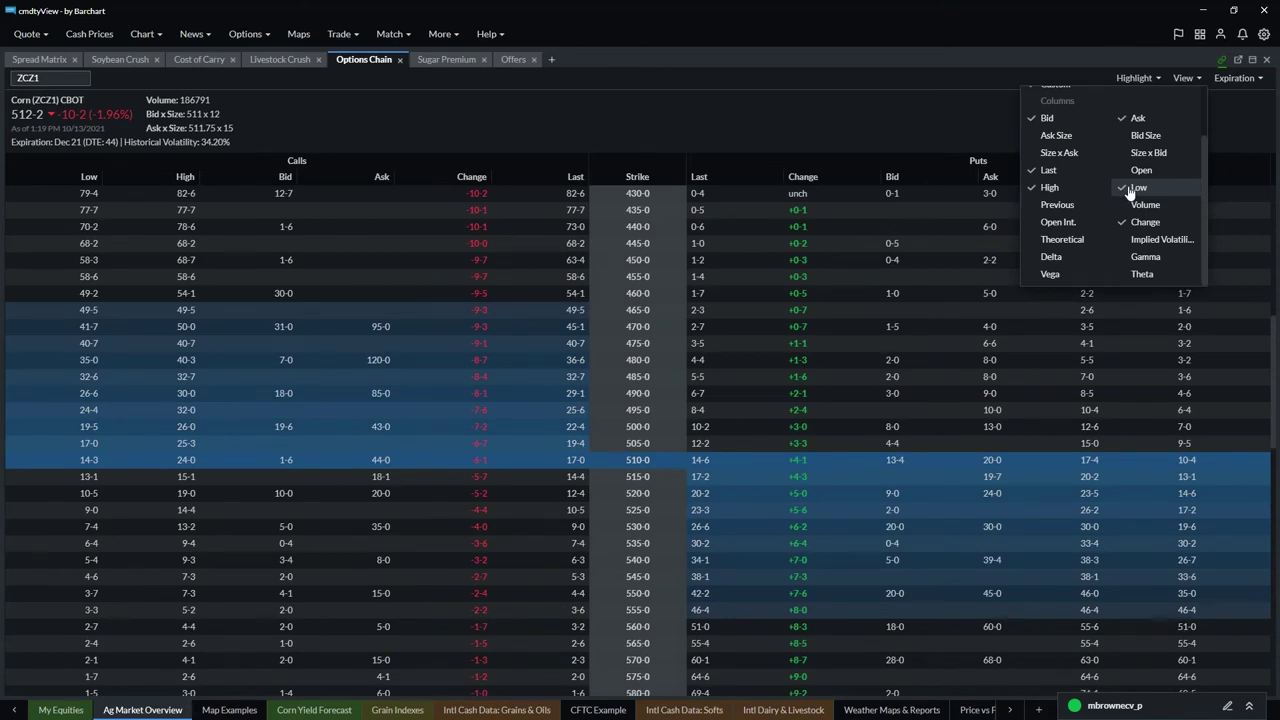
{"action": "scroll", "coordinate": [1130, 190], "scroll_direction": "up", "scroll_amount": 1}
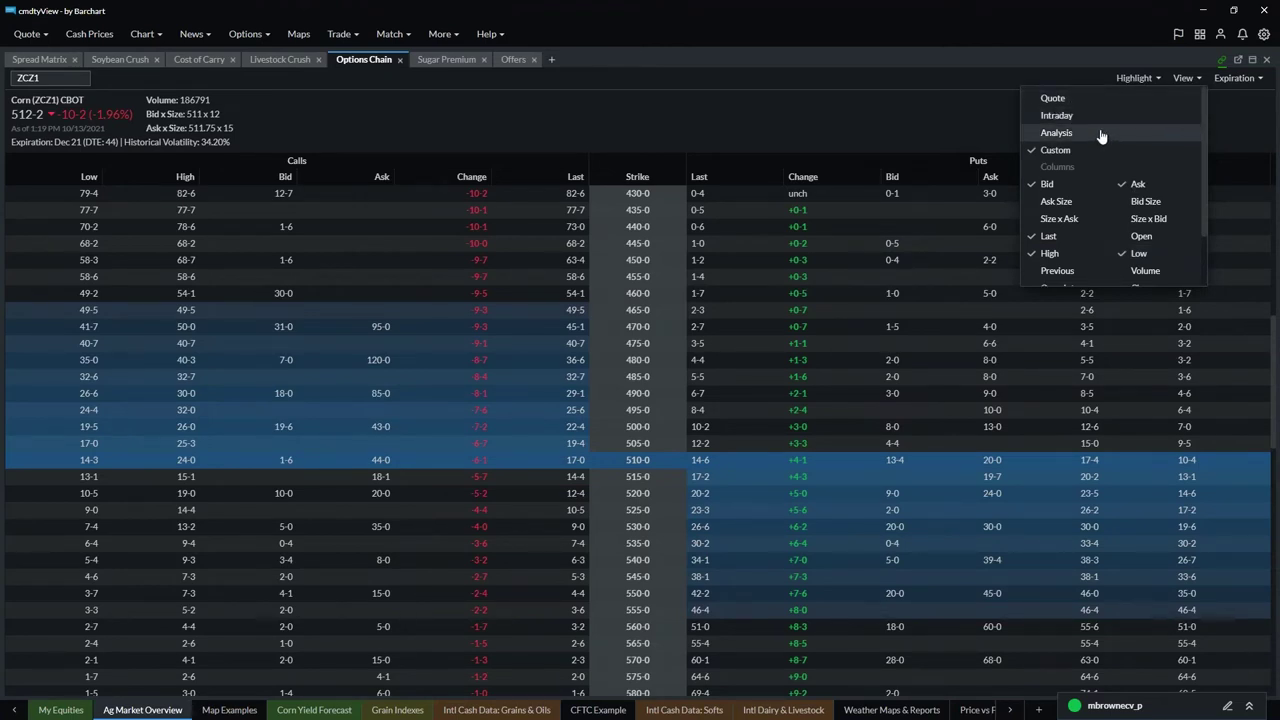
{"action": "scroll", "coordinate": [1108, 245], "scroll_direction": "down", "scroll_amount": 1}
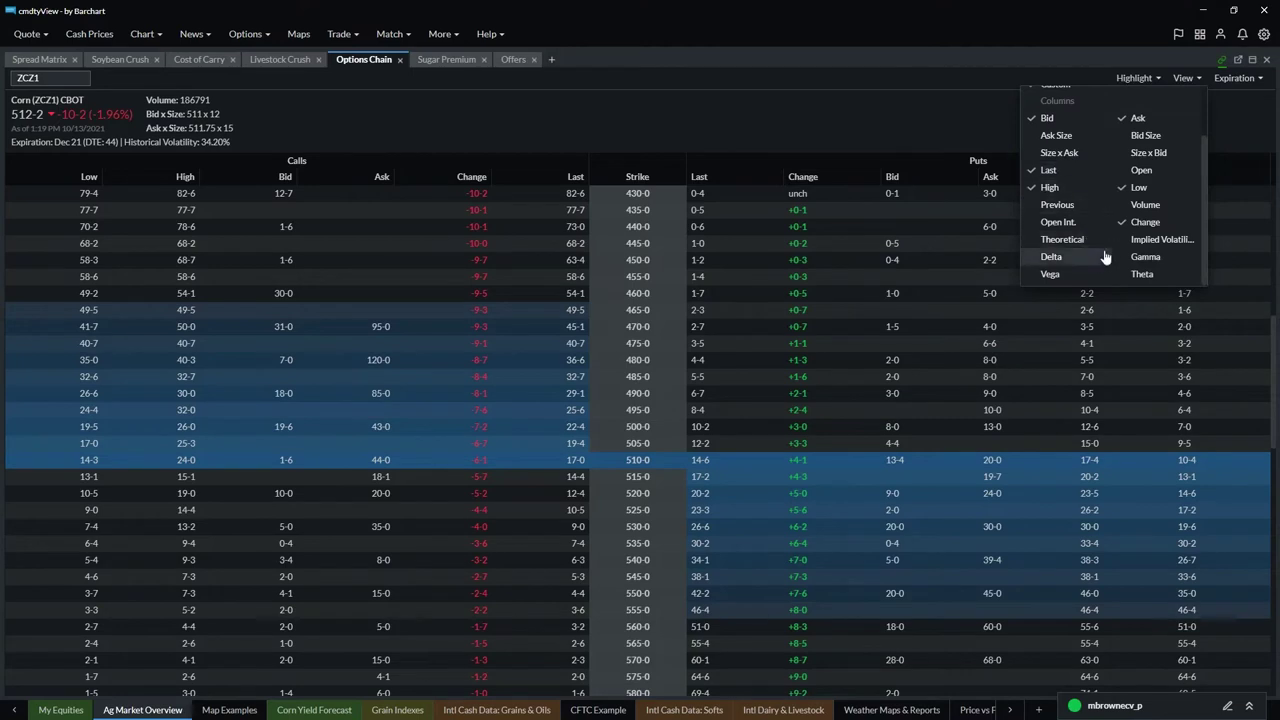
{"action": "left_click", "coordinate": [976, 160]}
{"action": "left_click", "coordinate": [1189, 79]}
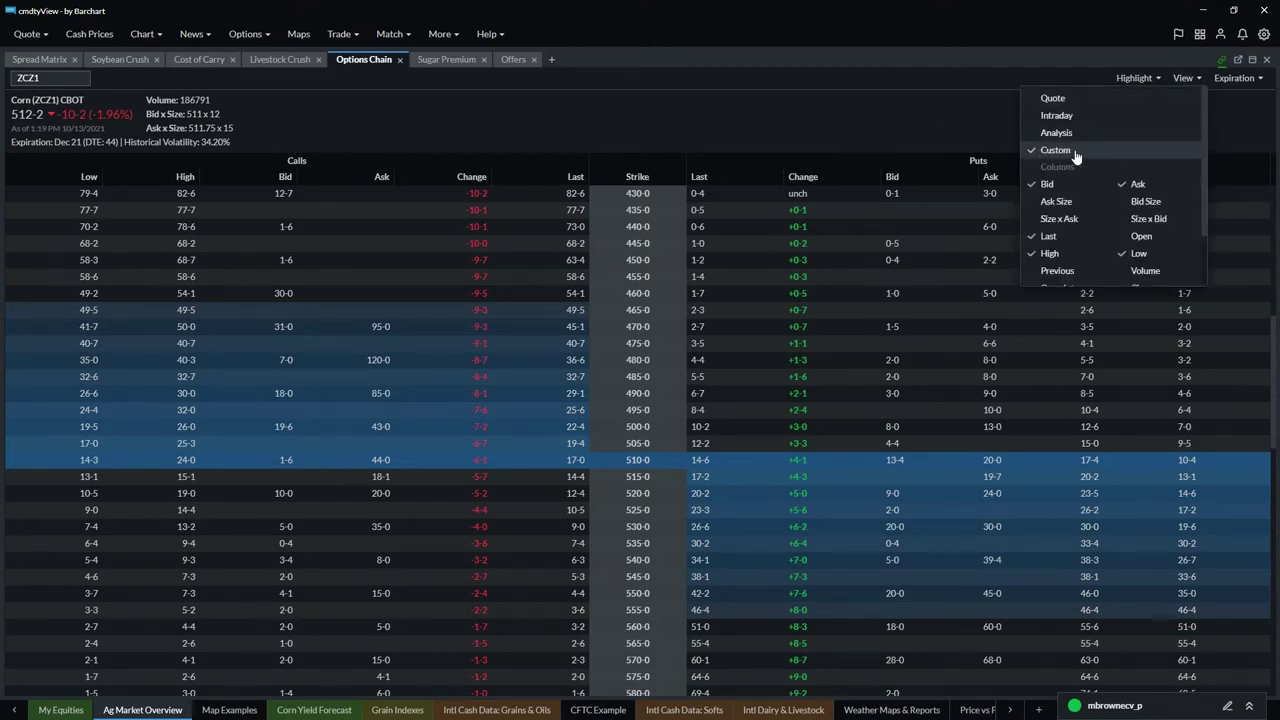
{"action": "left_click", "coordinate": [618, 107]}
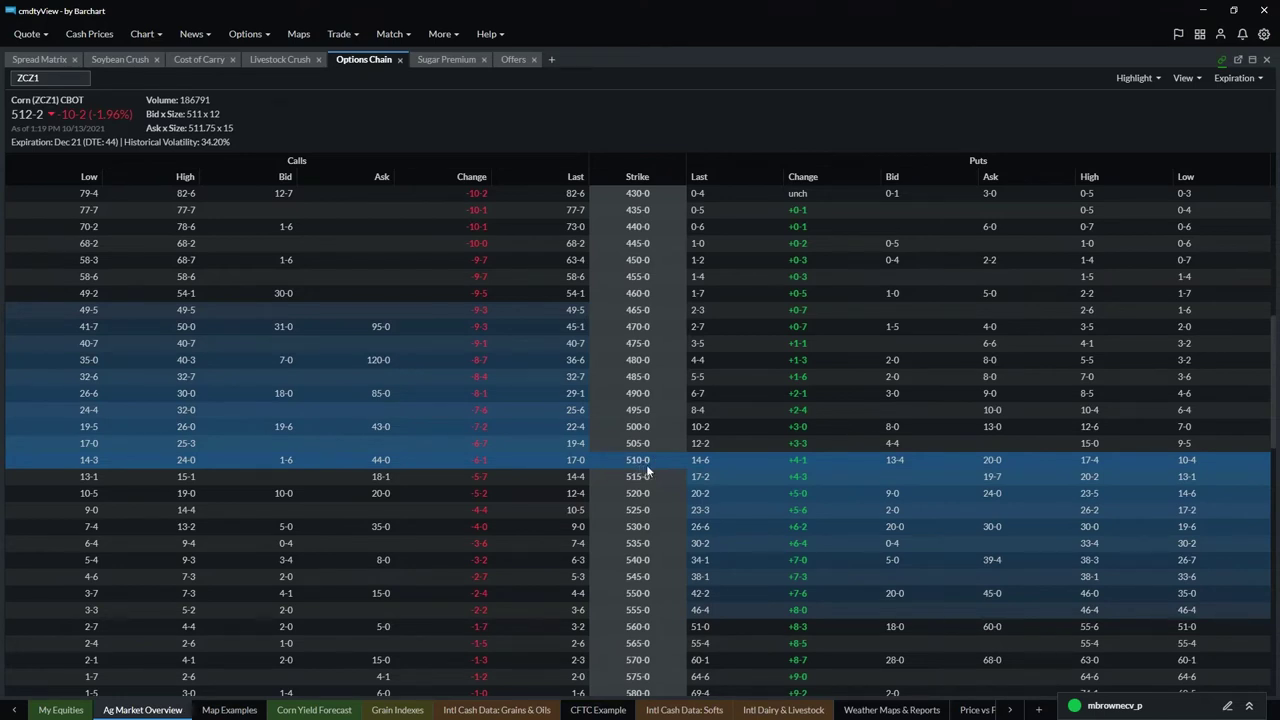
- Open a chart of the 510-0 strike corn put from the options chain and return to the chain
{"action": "right_click", "coordinate": [718, 462]}
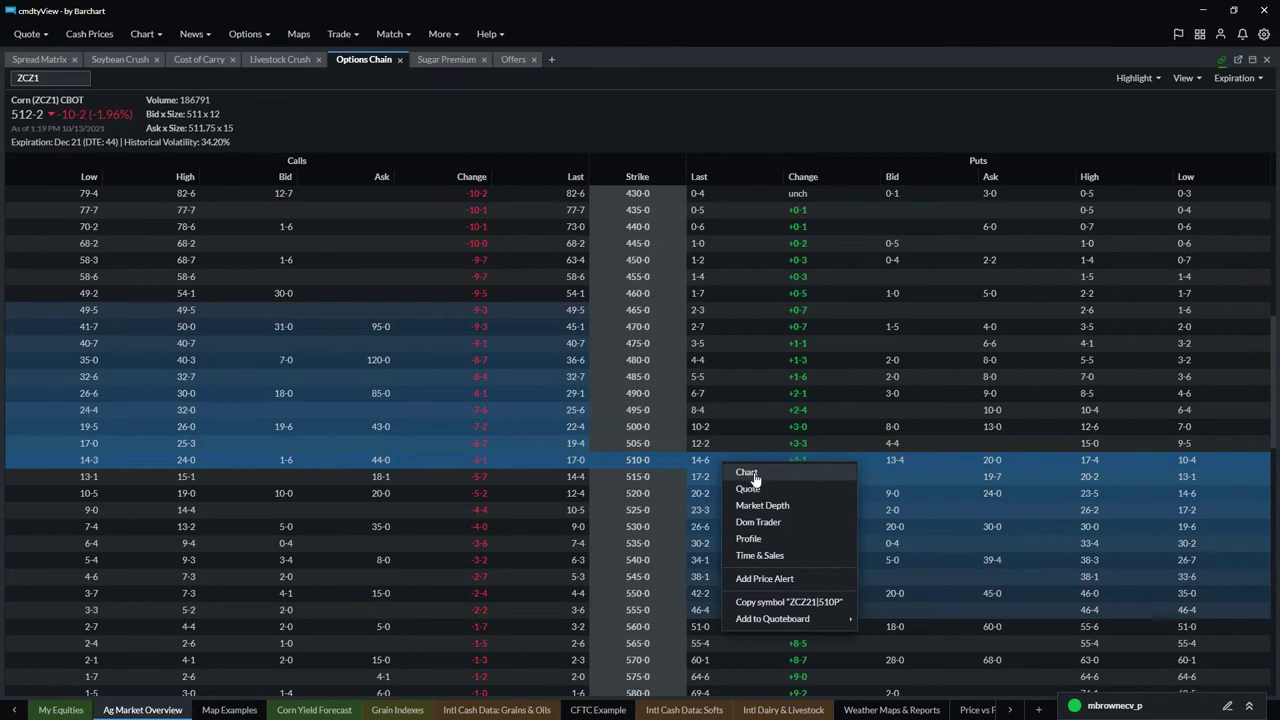
{"action": "left_click", "coordinate": [745, 472]}
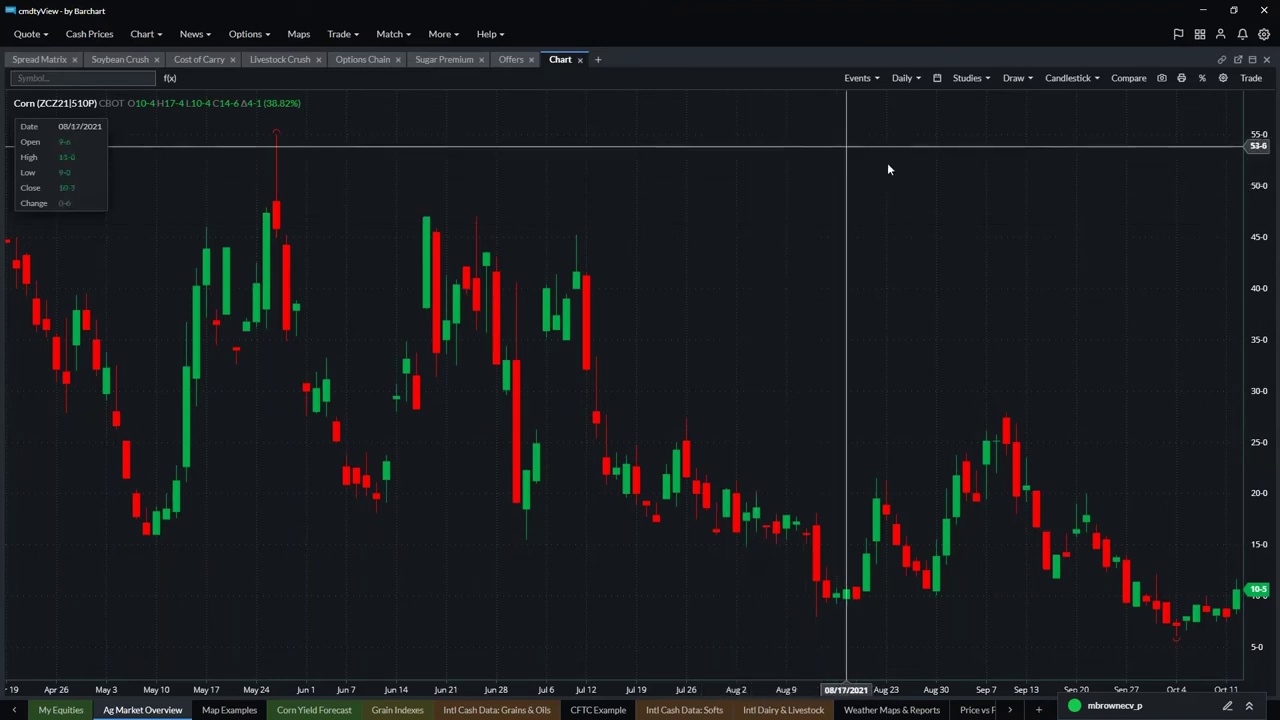
{"action": "left_click", "coordinate": [365, 66]}
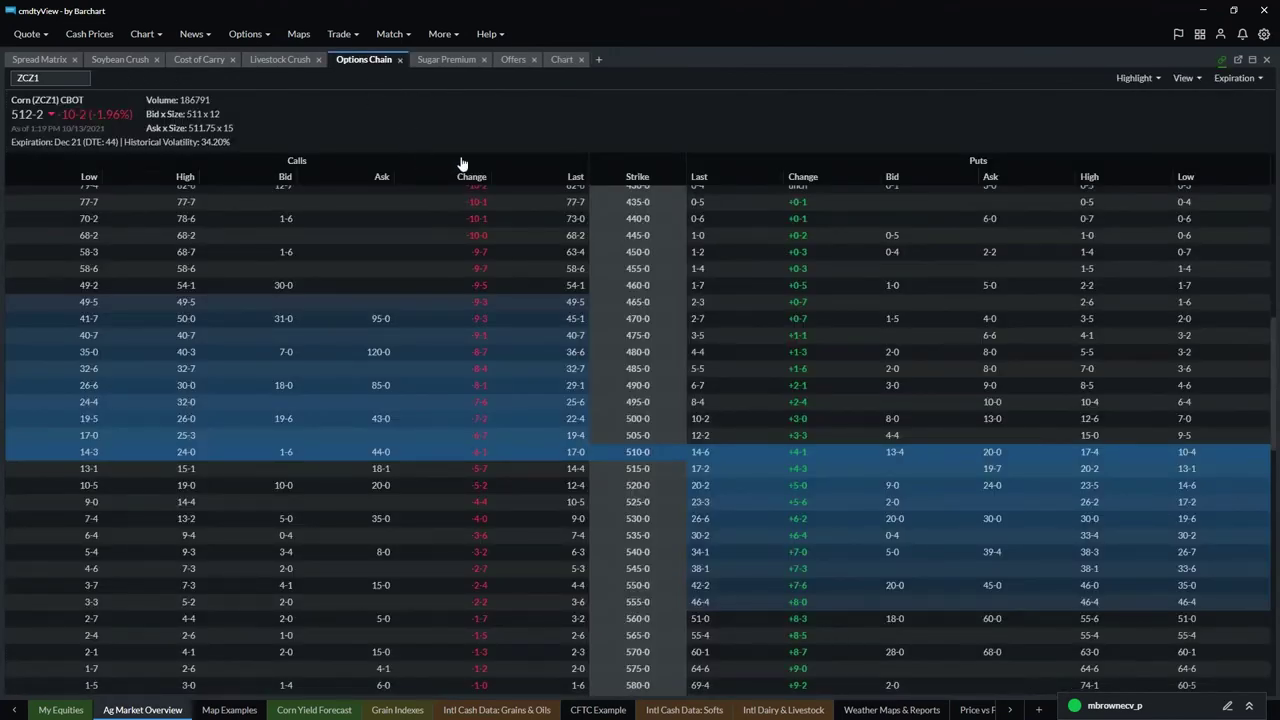
- Add an Options Strikes table as a new tab in the panel and set its displayed field to Implied Volatility
{"action": "left_click", "coordinate": [601, 63]}
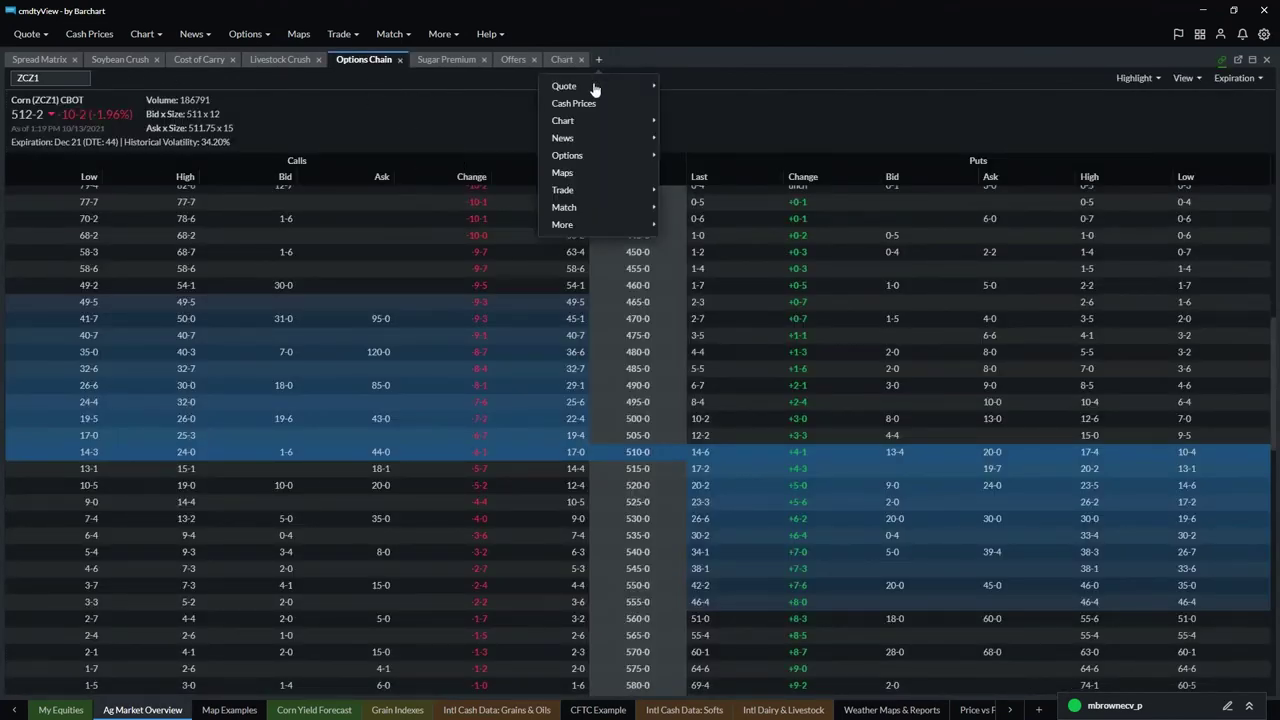
{"action": "mouse_move", "coordinate": [574, 160]}
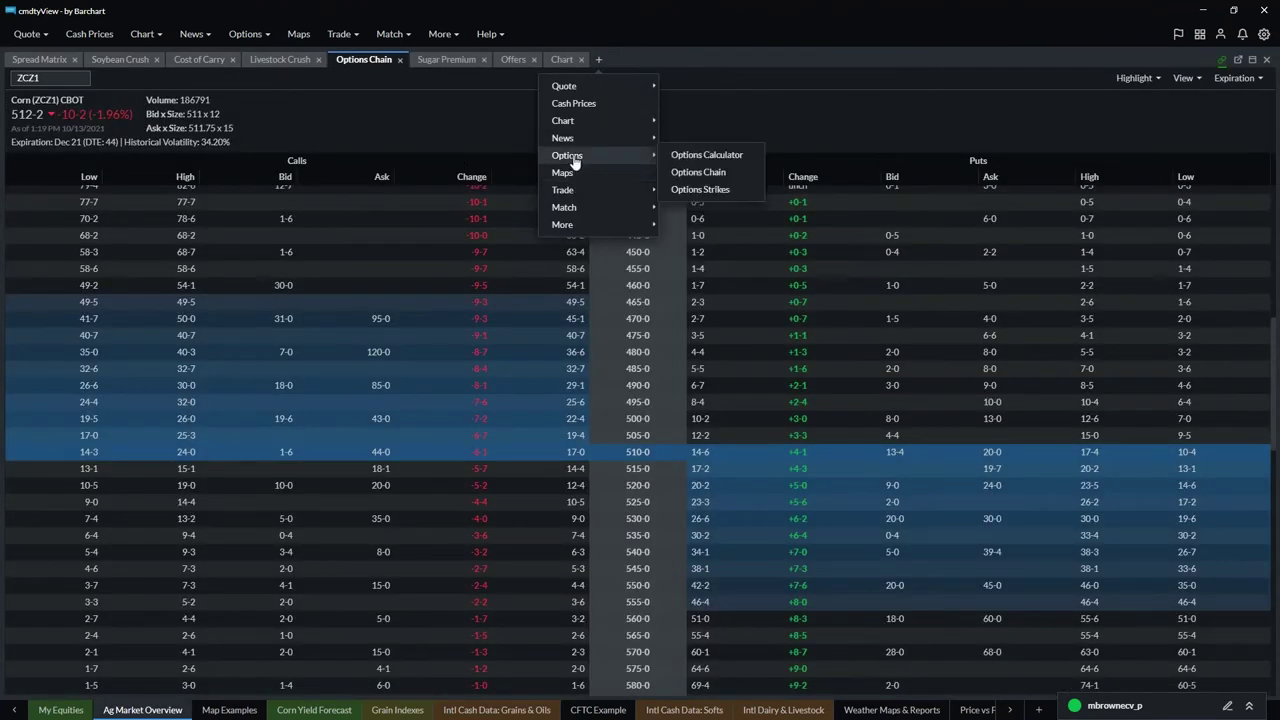
{"action": "left_click", "coordinate": [695, 192]}
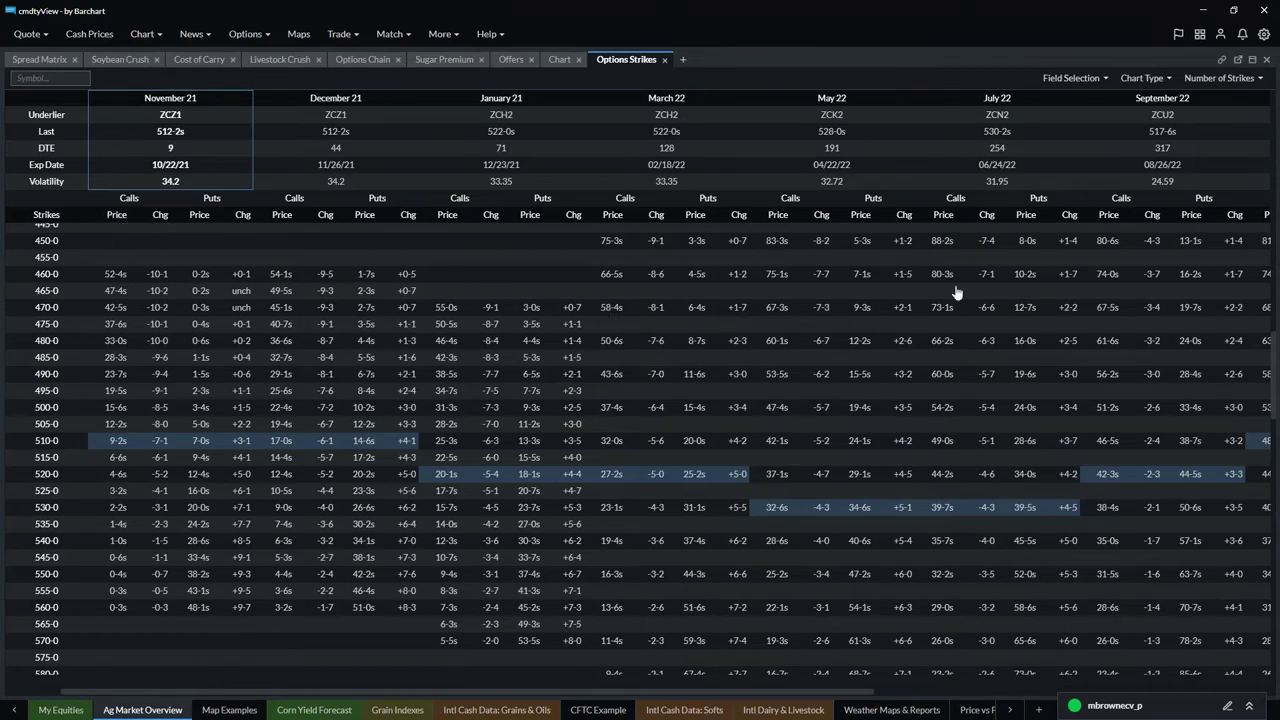
{"action": "left_click", "coordinate": [1106, 79]}
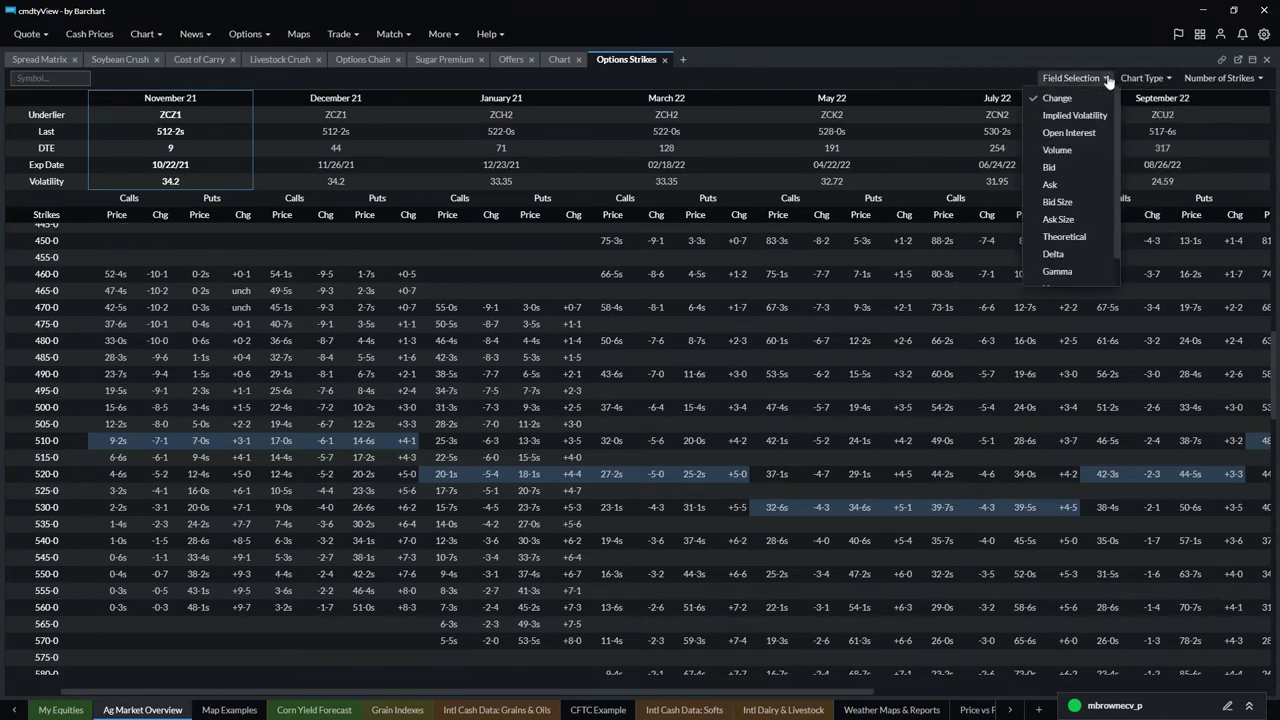
{"action": "left_click", "coordinate": [1070, 120]}
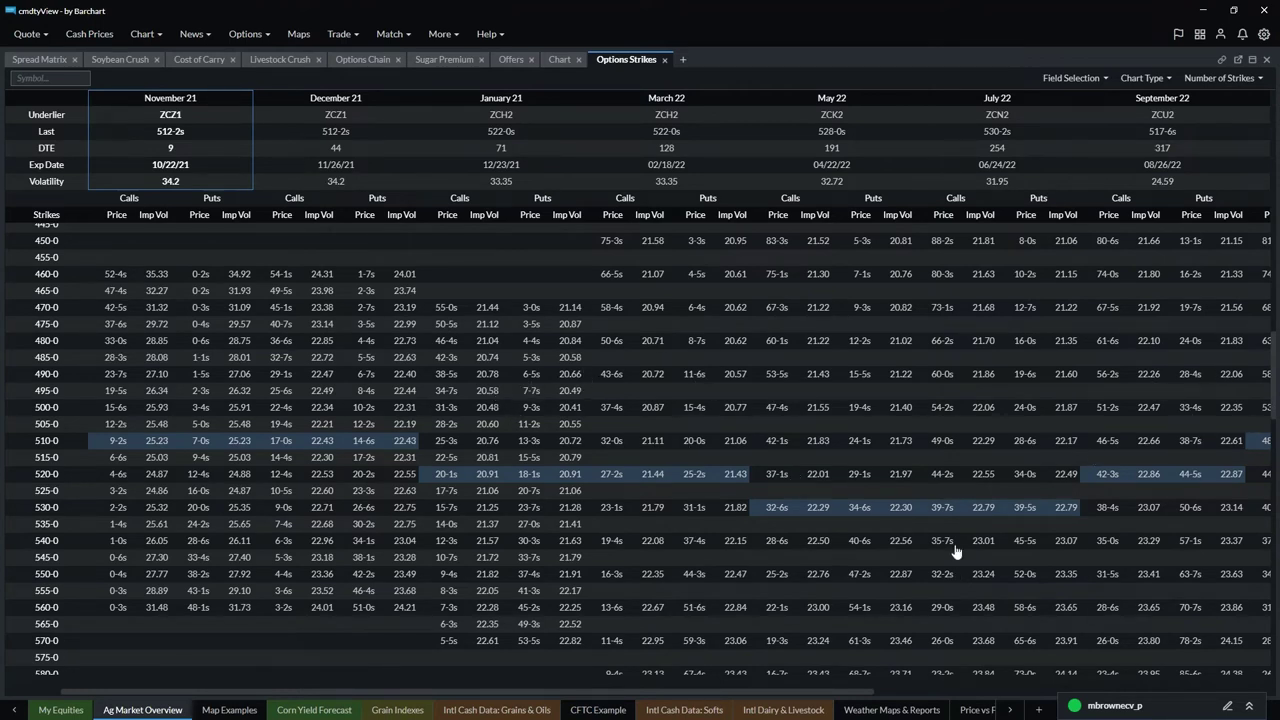
- Show the Open Interest chart below the options strikes and view it for December 21 and May 22
{"action": "left_click", "coordinate": [1156, 79]}
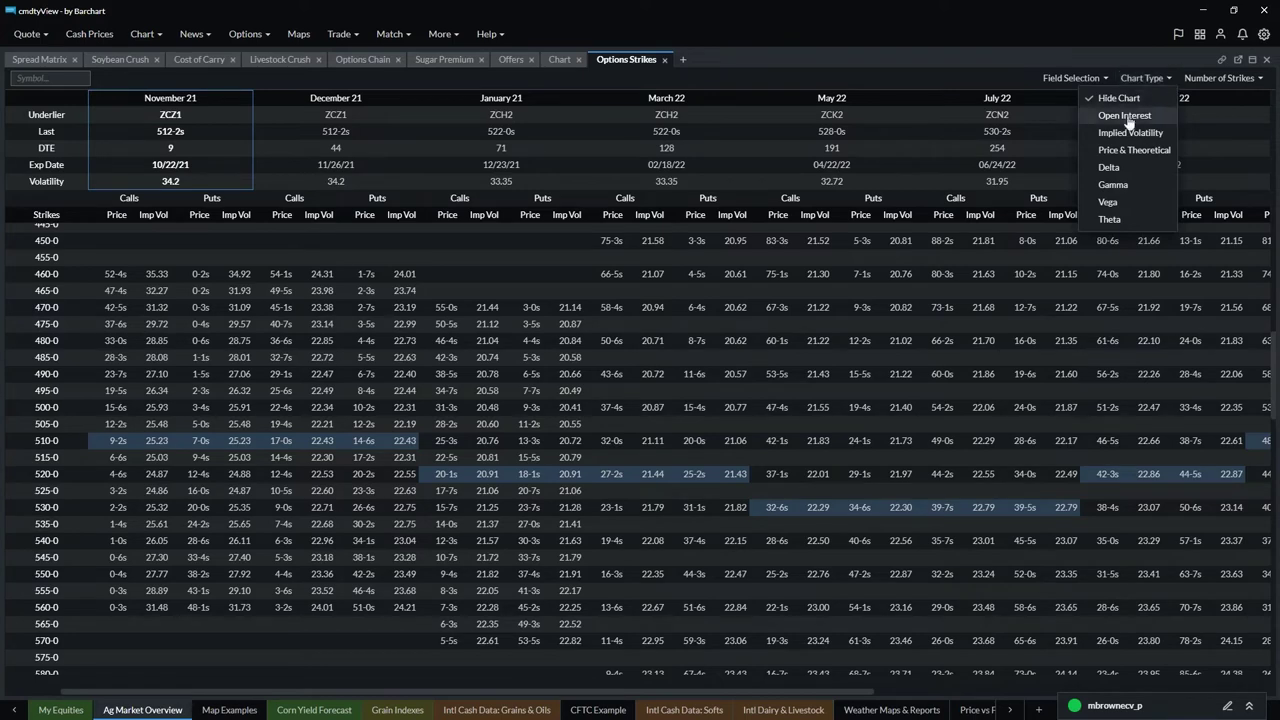
{"action": "left_click", "coordinate": [1123, 117]}
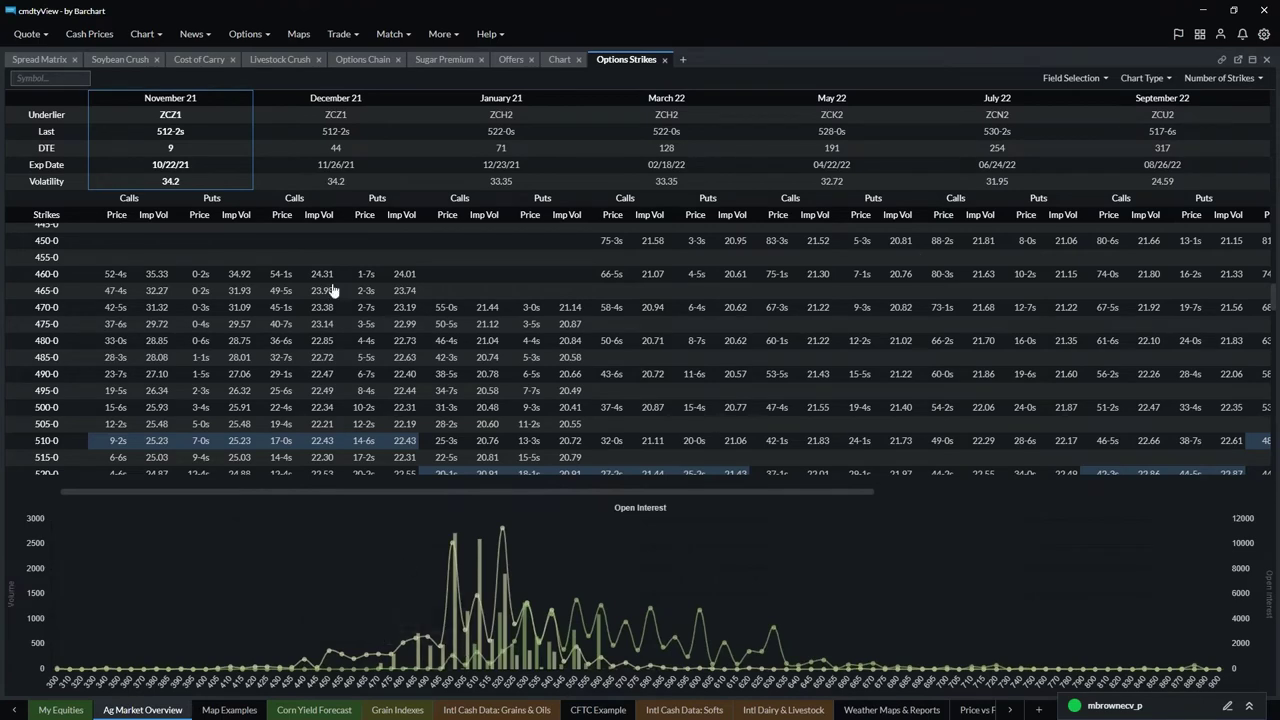
{"action": "left_click", "coordinate": [343, 104]}
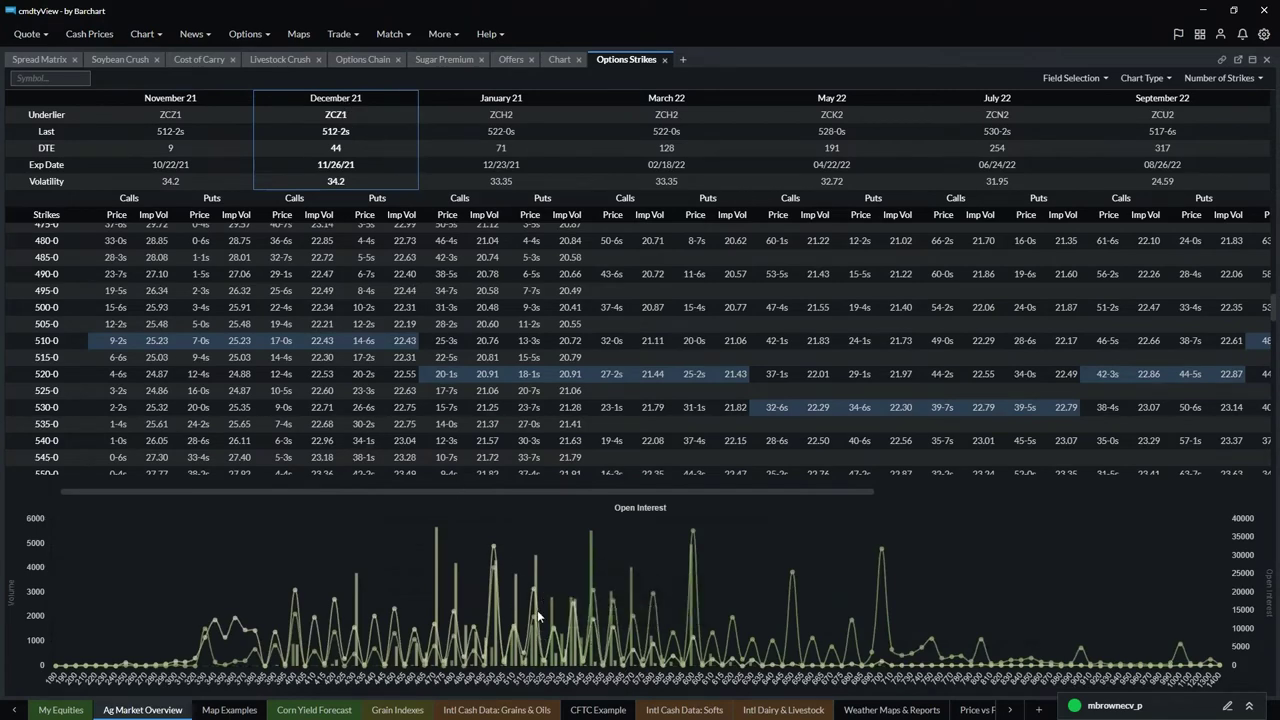
{"action": "left_click", "coordinate": [832, 104]}
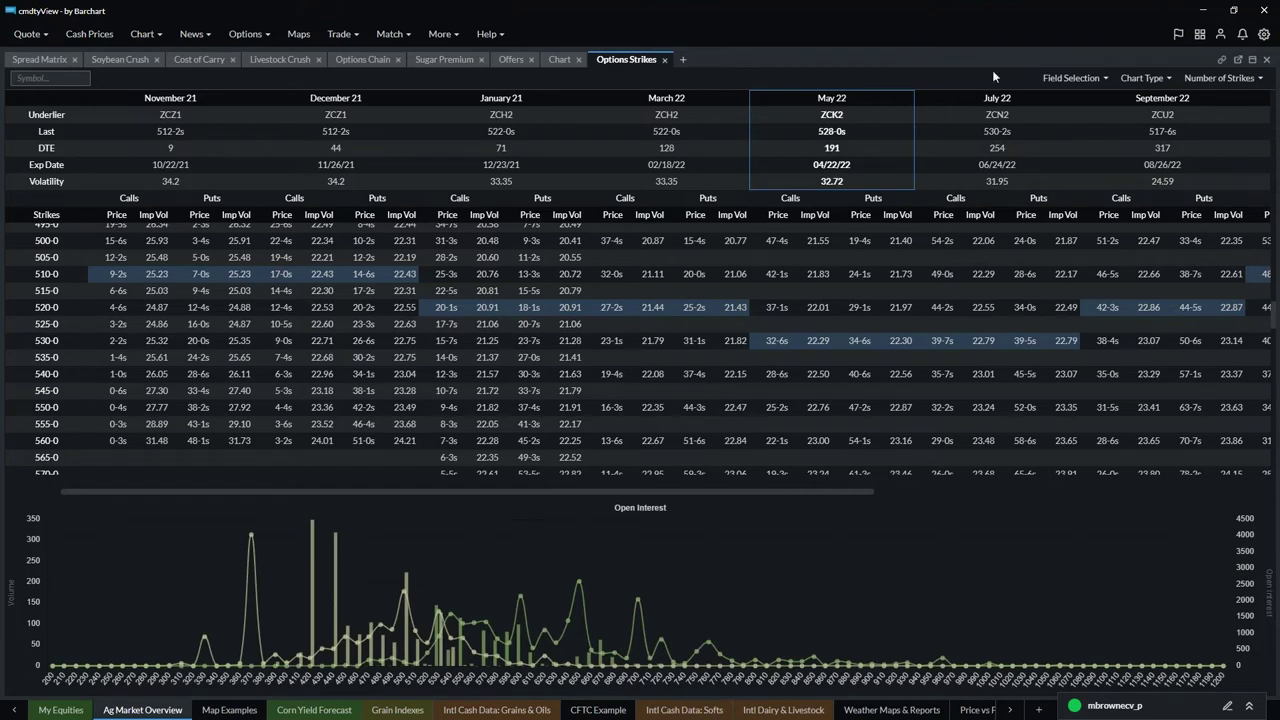
- Change the options strikes chart to Delta and display it for the December 21 expiration
{"action": "left_click", "coordinate": [1166, 77]}
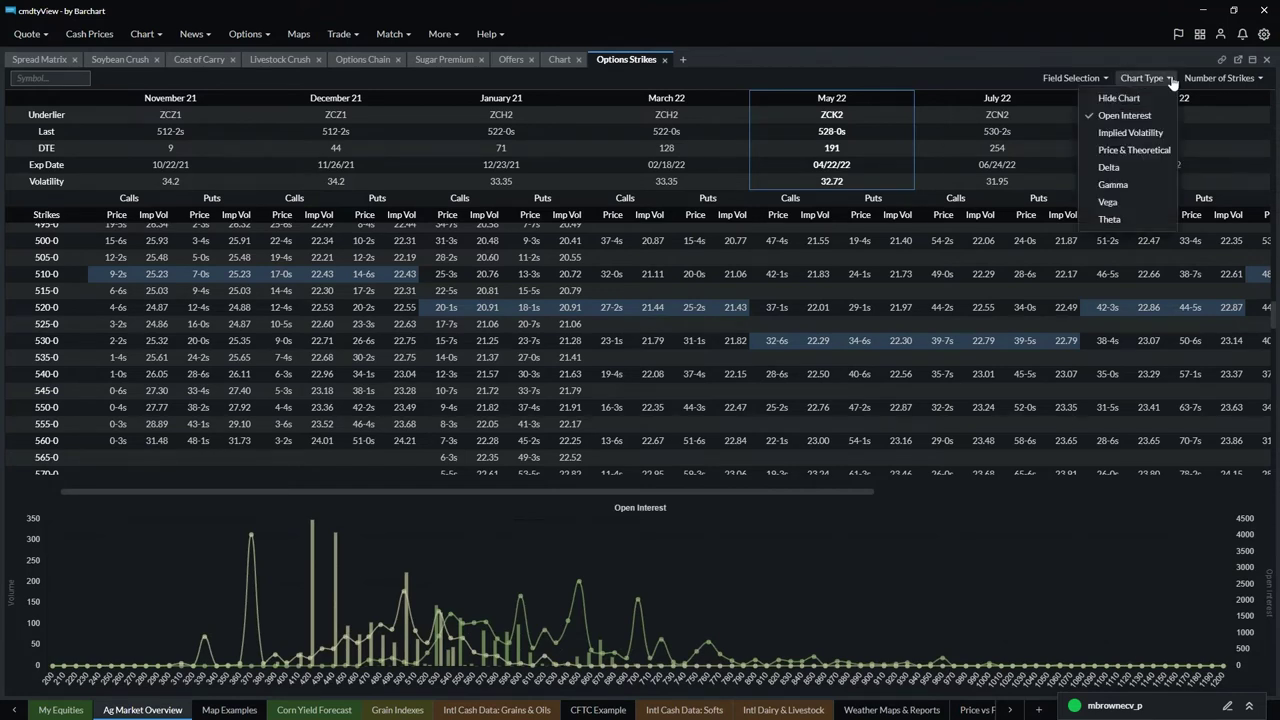
{"action": "left_click", "coordinate": [1118, 173]}
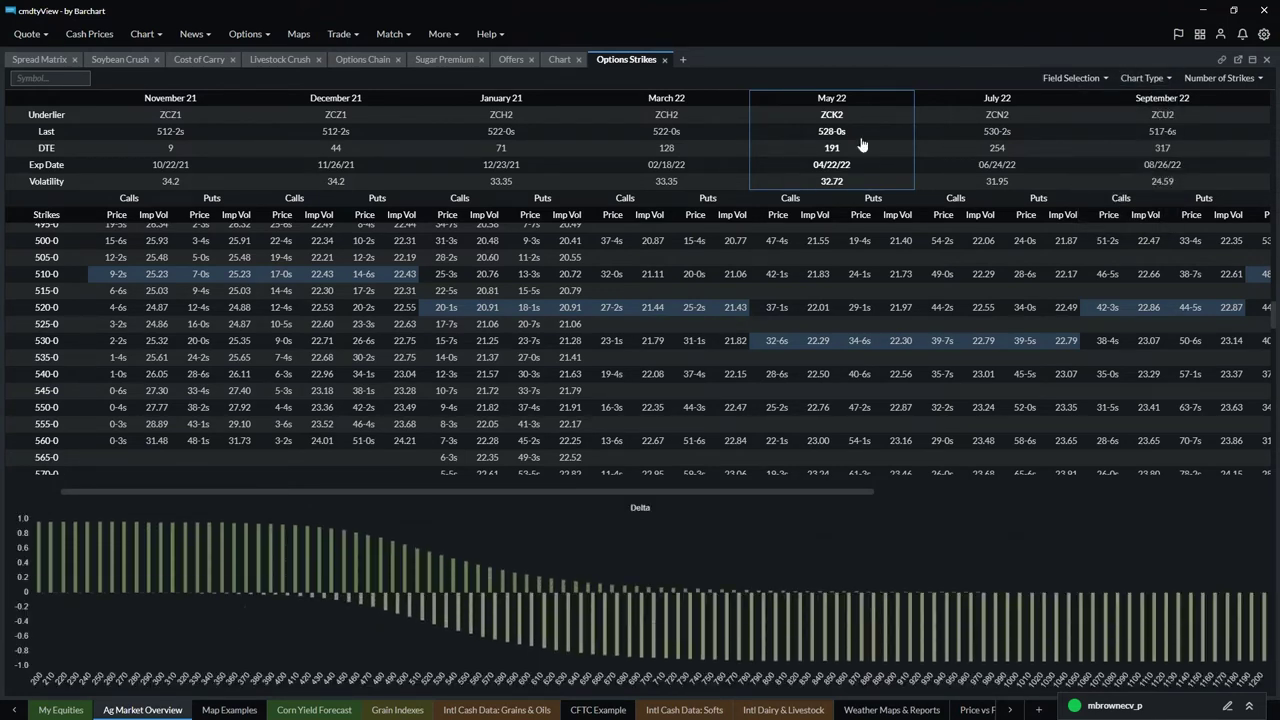
{"action": "left_click", "coordinate": [374, 102]}
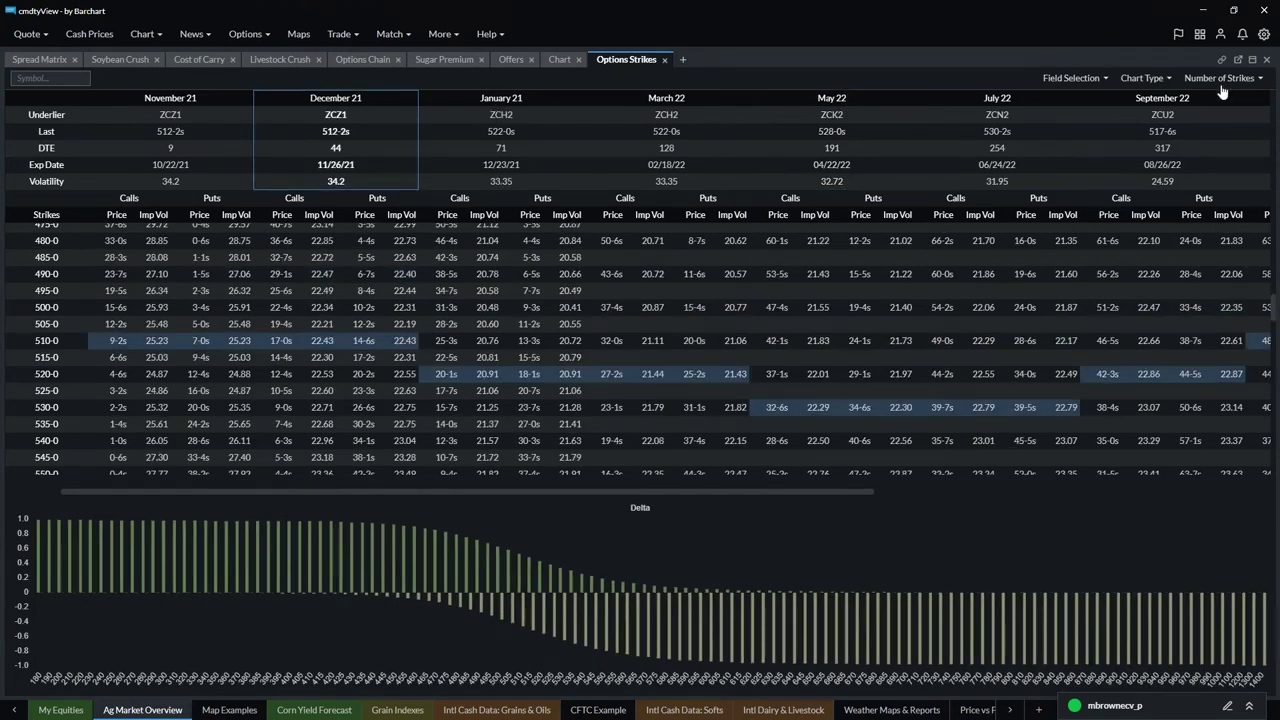
- Restore the Options Strikes panel to its normal size and switch to the Map Examples workspace
{"action": "left_click", "coordinate": [1148, 78]}
{"action": "left_click", "coordinate": [1253, 62]}
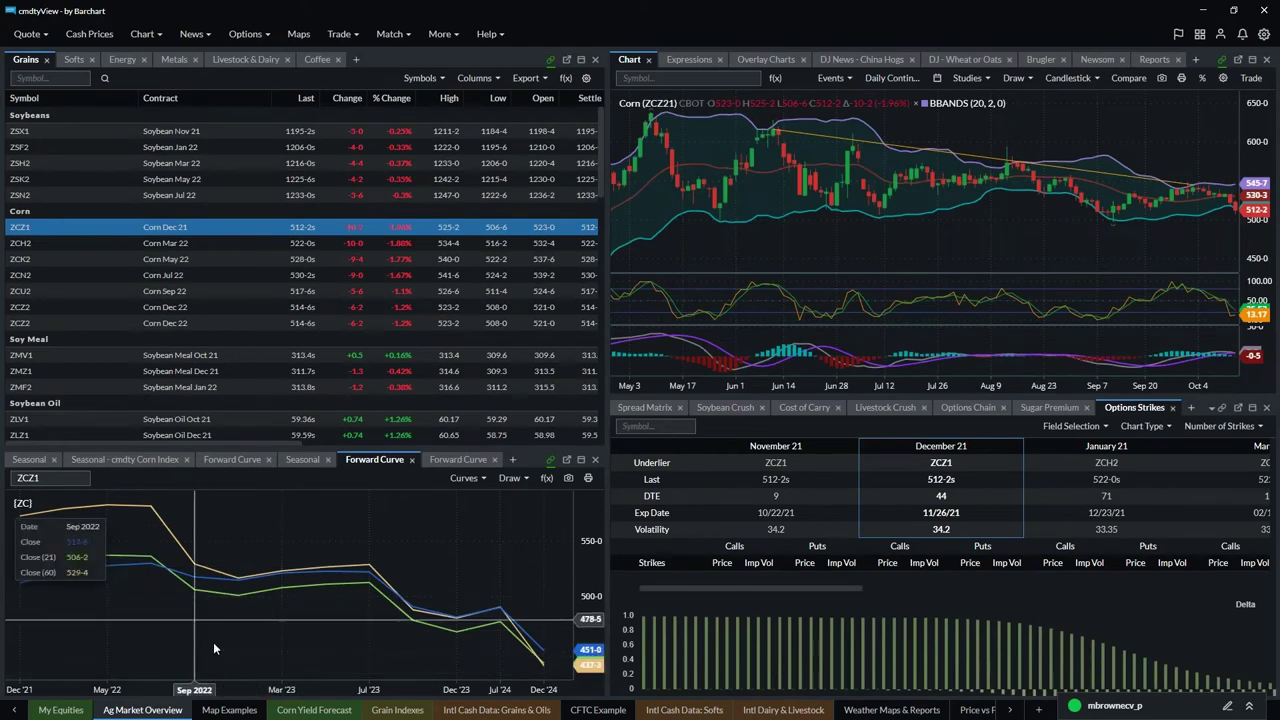
{"action": "left_click", "coordinate": [230, 709]}
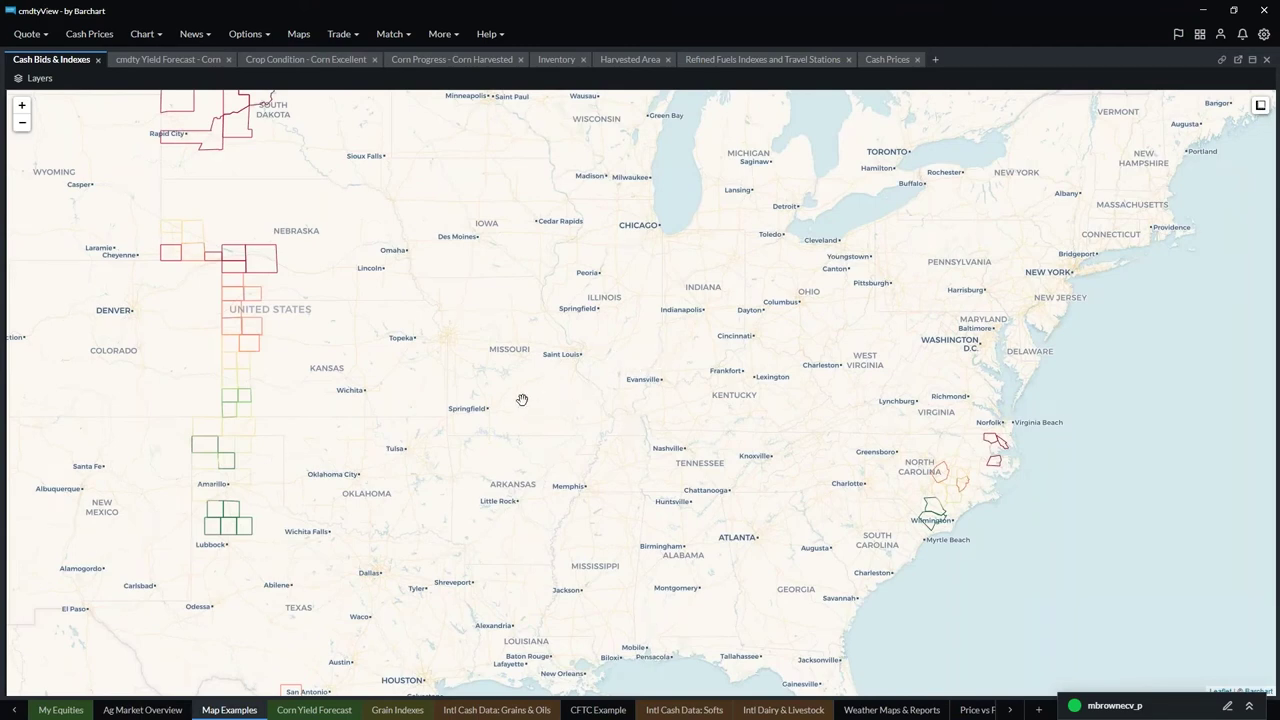
{"action": "left_click_drag", "start_coordinate": [528, 400], "coordinate": [597, 421]}
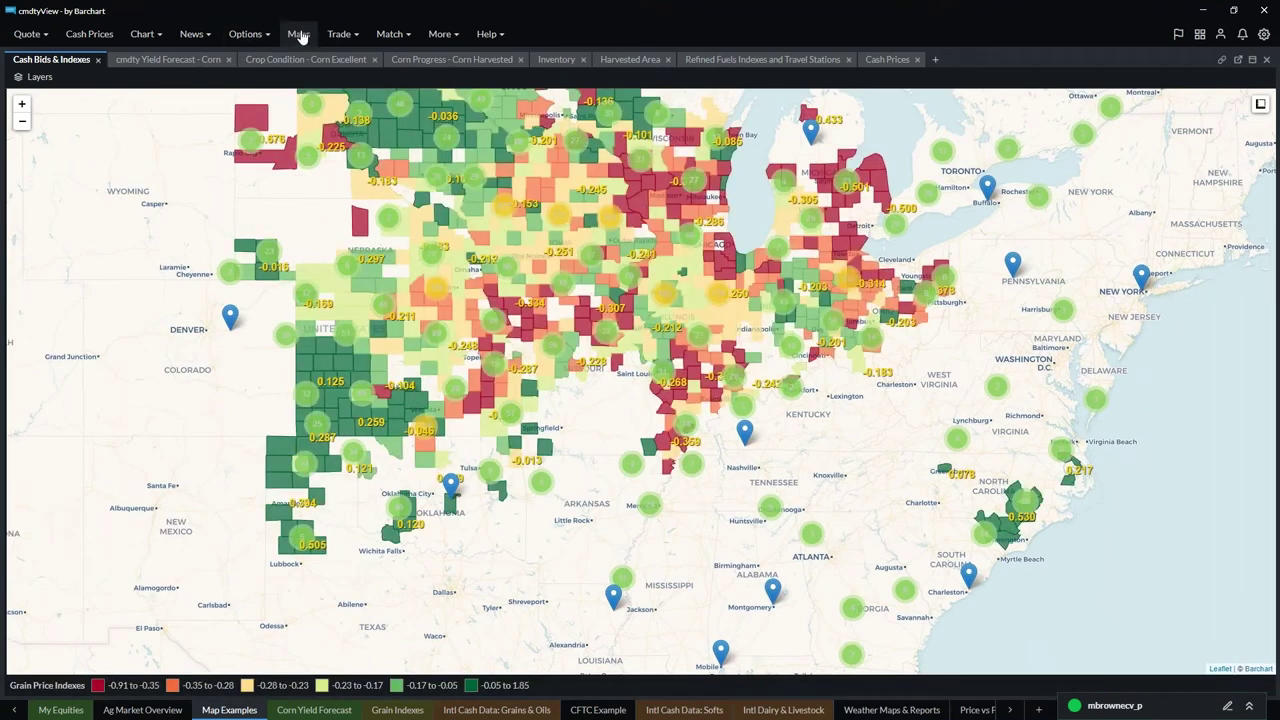
- Show the layer list of the Cash Bids & Indexes map and look into the cmdtyStats layer's settings
{"action": "left_click", "coordinate": [36, 80]}
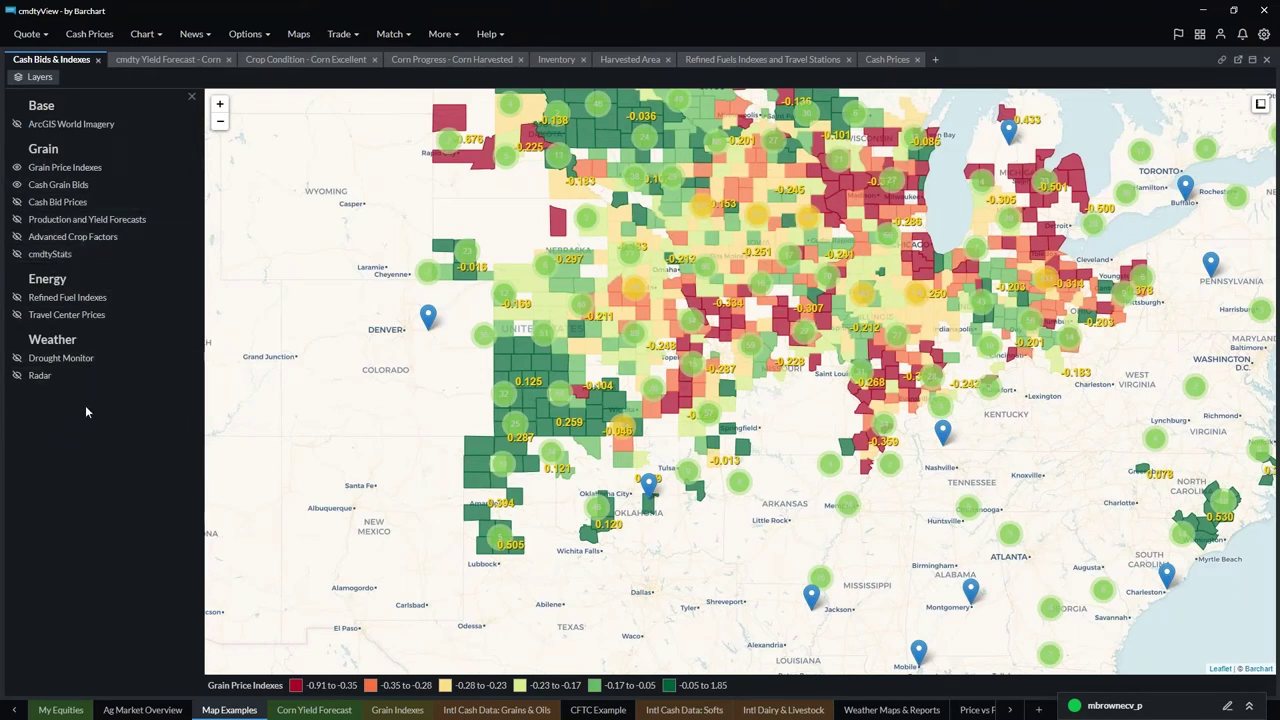
{"action": "left_click", "coordinate": [45, 254]}
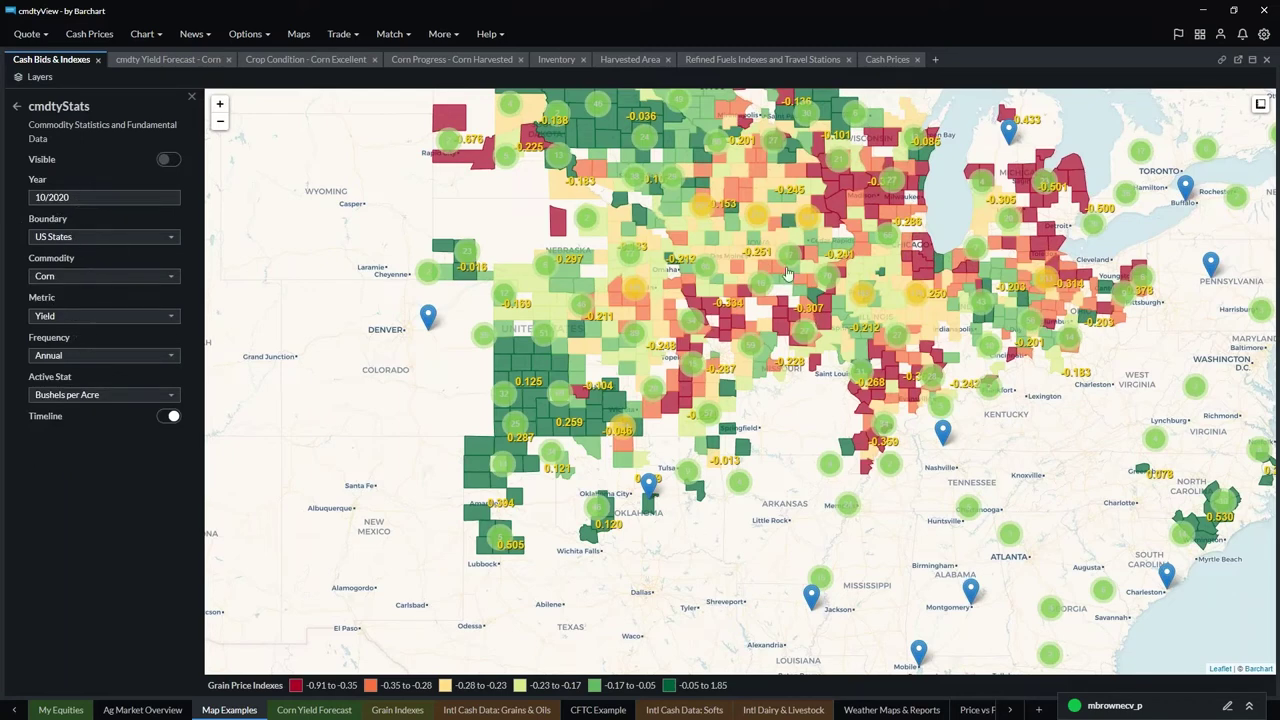
{"action": "left_click", "coordinate": [15, 107]}
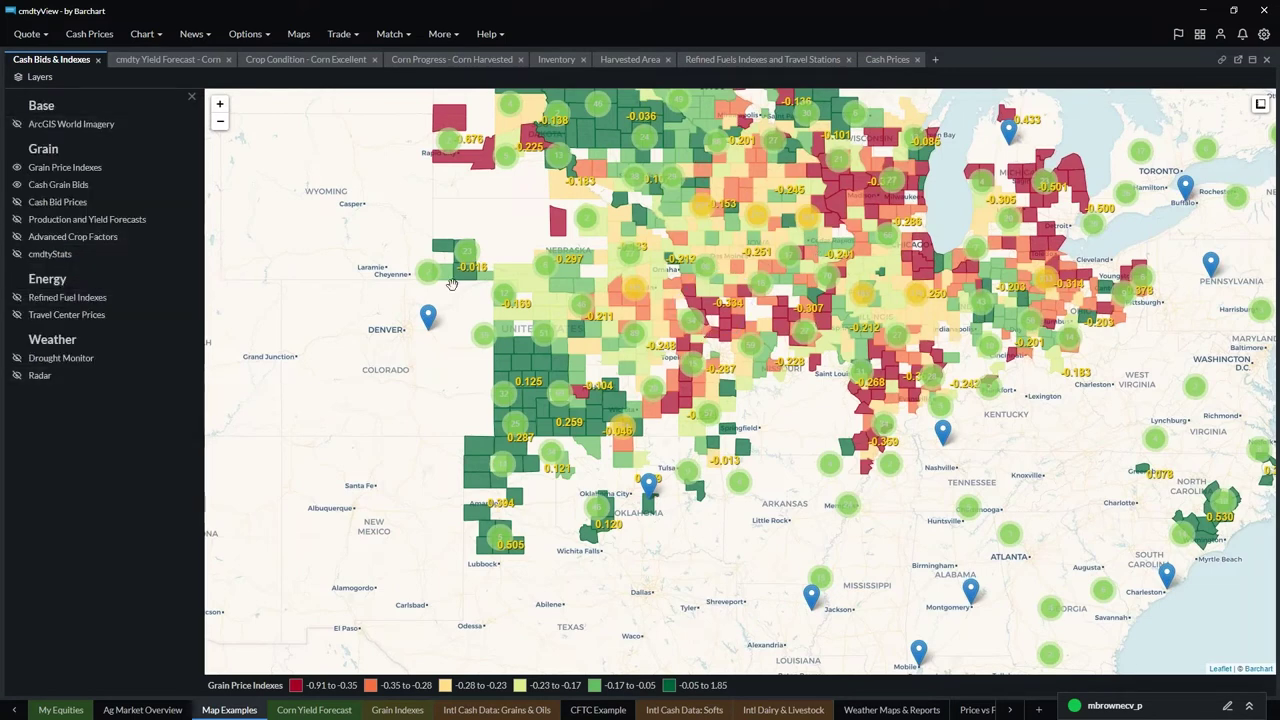
{"action": "left_click_drag", "start_coordinate": [817, 250], "coordinate": [716, 321]}
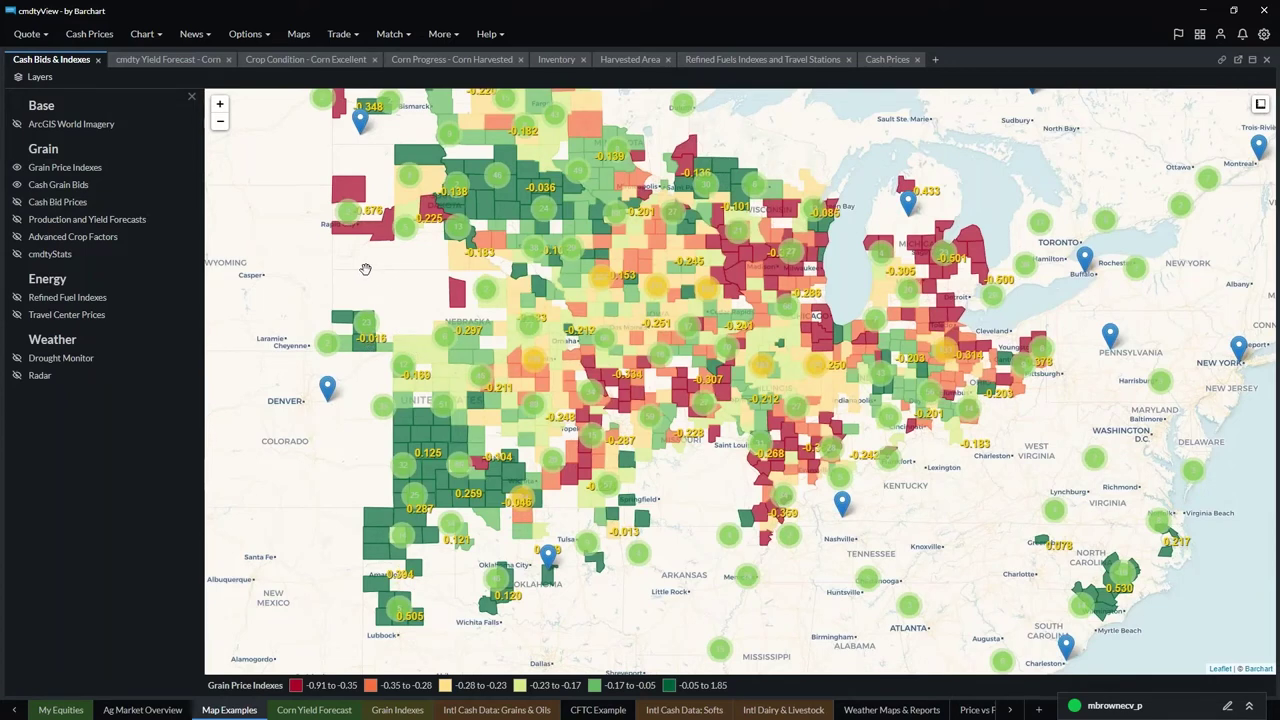
{"action": "left_click_drag", "start_coordinate": [365, 270], "coordinate": [385, 323]}
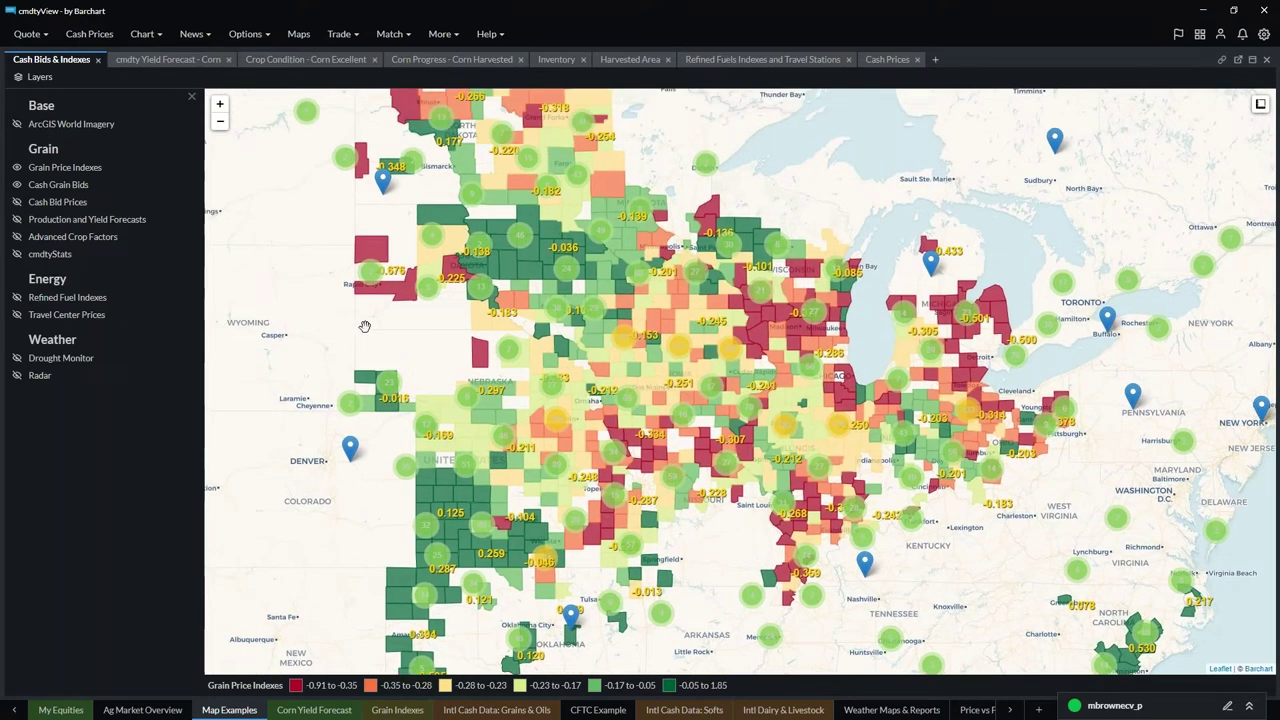
- Filter the Cash Grain Bids layer by location type River Terminal, then Ethanol/Bio-Fuel, and limit the commodity to Corn
{"action": "left_click", "coordinate": [44, 185]}
{"action": "left_click", "coordinate": [170, 214]}
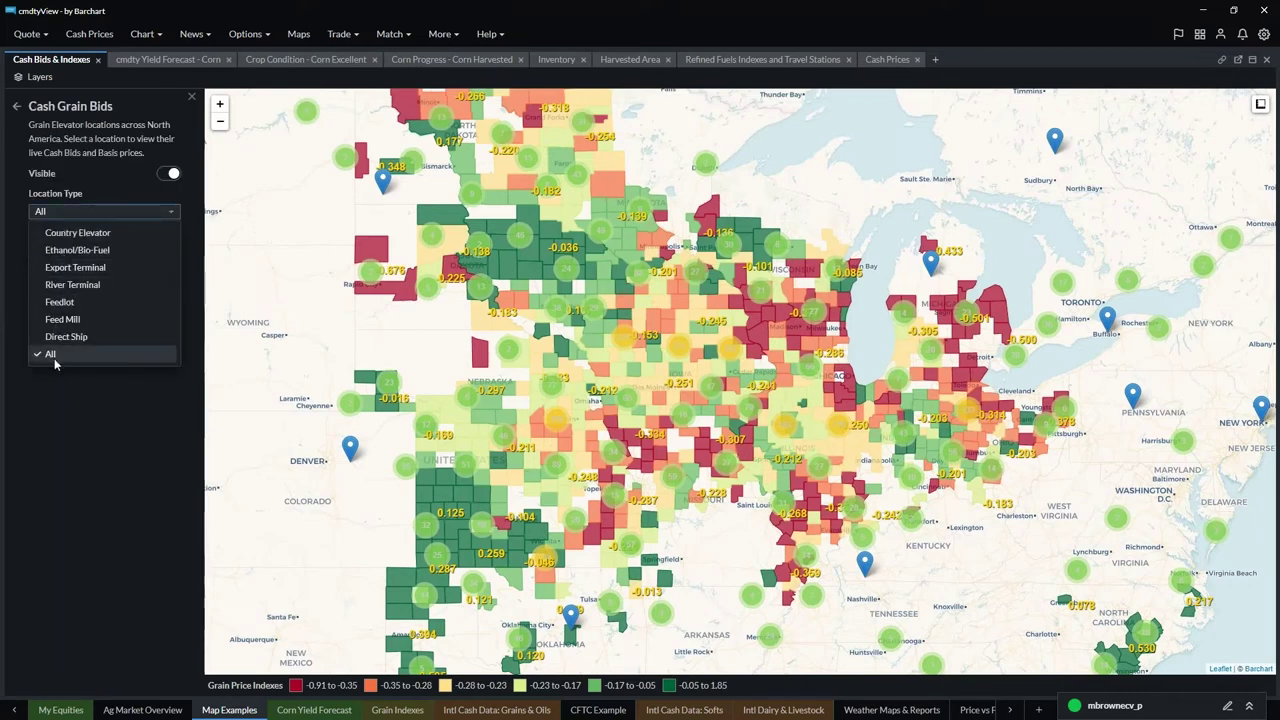
{"action": "left_click", "coordinate": [64, 286]}
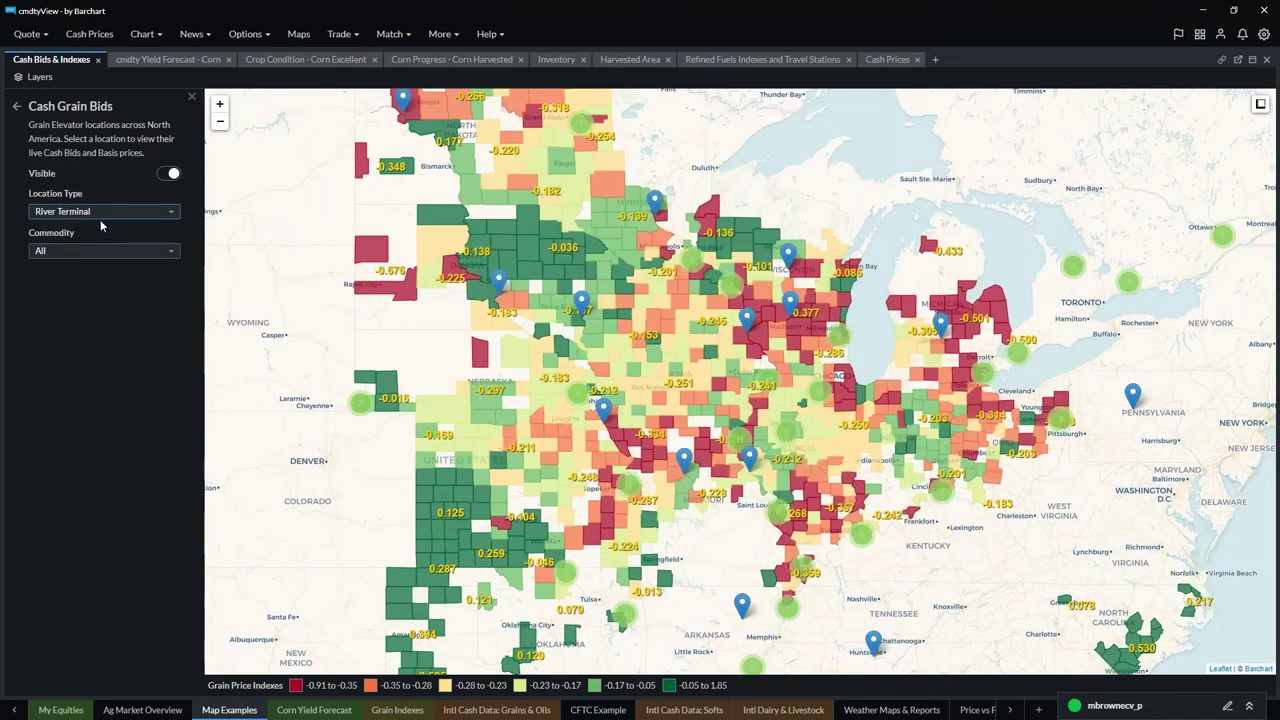
{"action": "left_click", "coordinate": [100, 215]}
{"action": "left_click", "coordinate": [77, 250]}
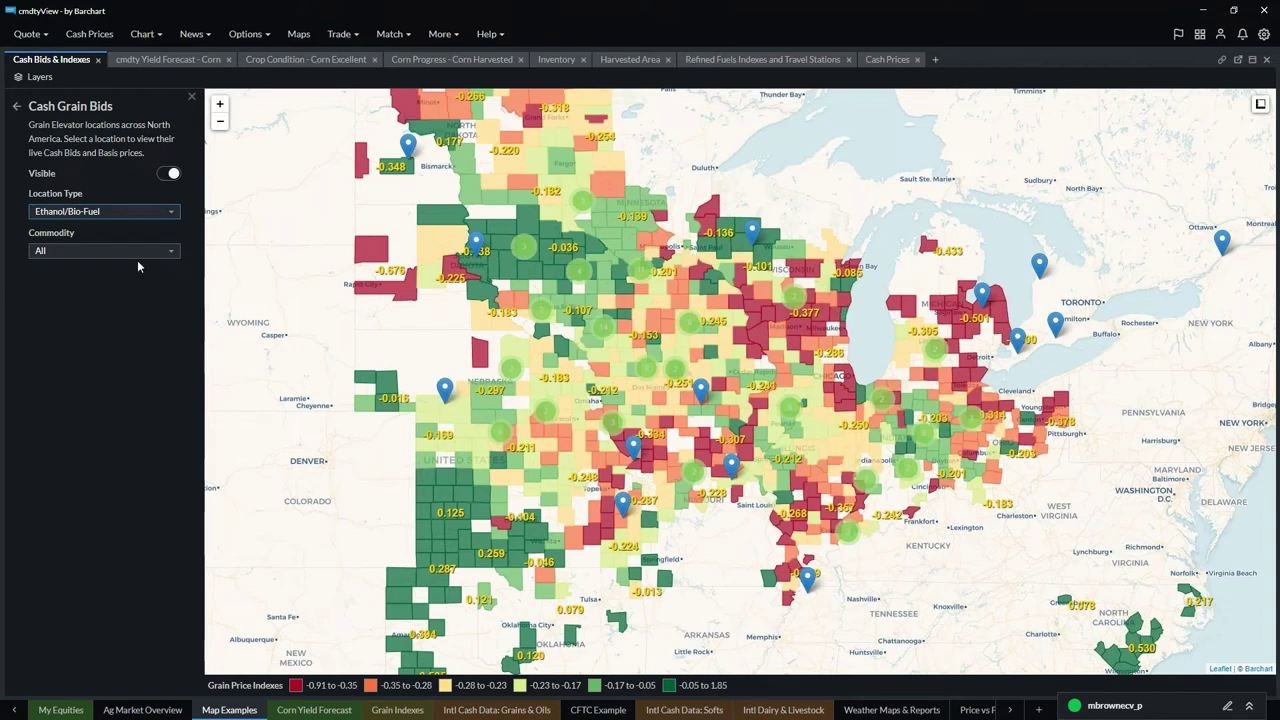
{"action": "left_click", "coordinate": [70, 254]}
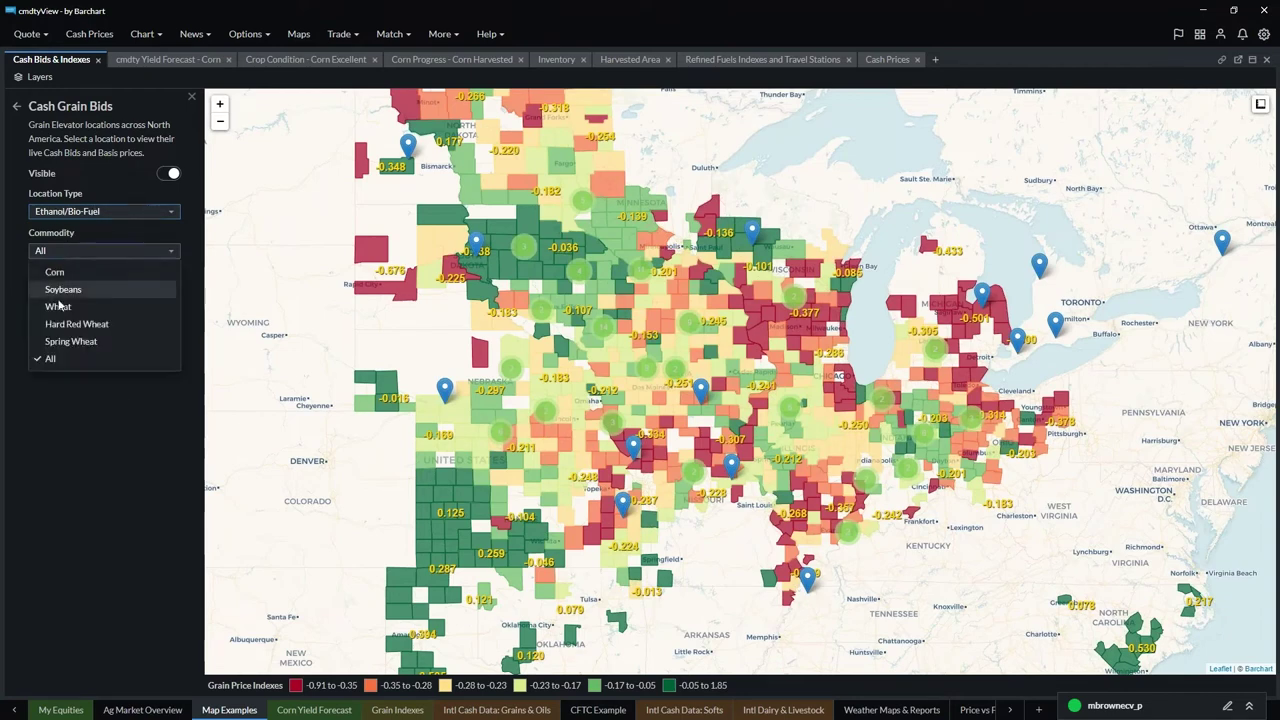
{"action": "left_click", "coordinate": [50, 274]}
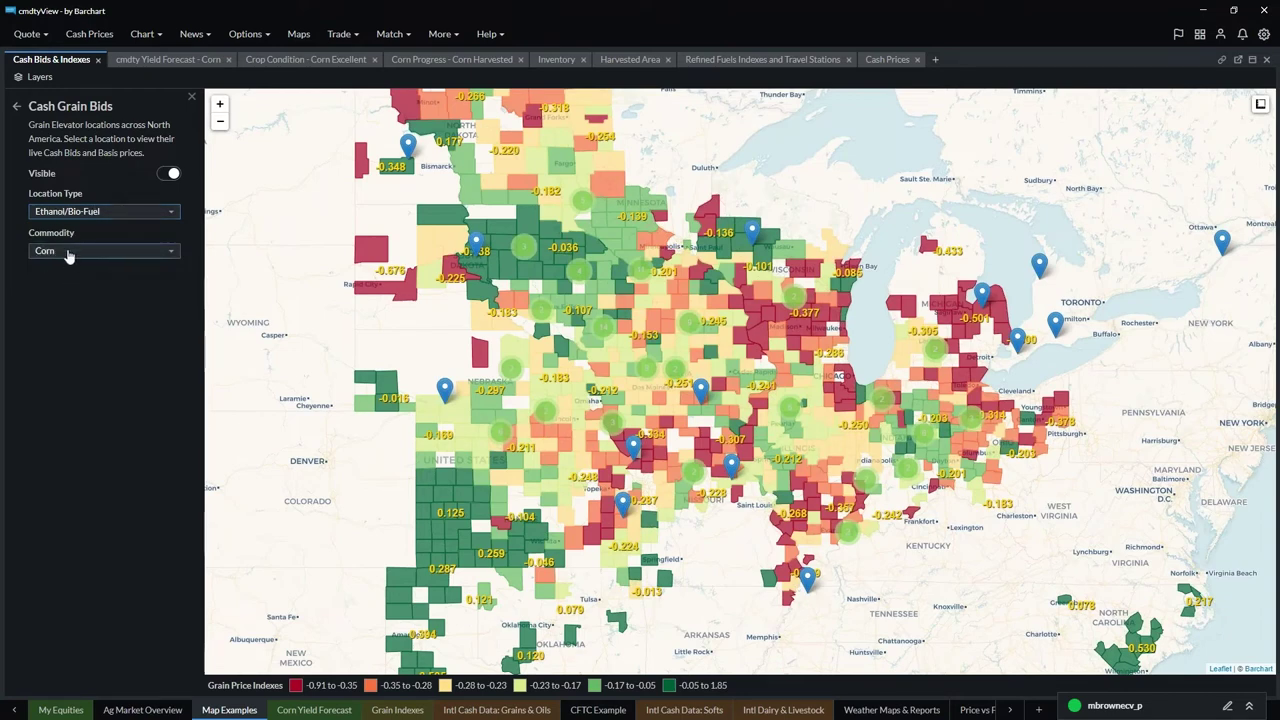
- Reset the Cash Grain Bids commodity and location type filters to All and close the layer settings
{"action": "left_click", "coordinate": [68, 253]}
{"action": "left_click", "coordinate": [50, 358]}
{"action": "left_click", "coordinate": [170, 213]}
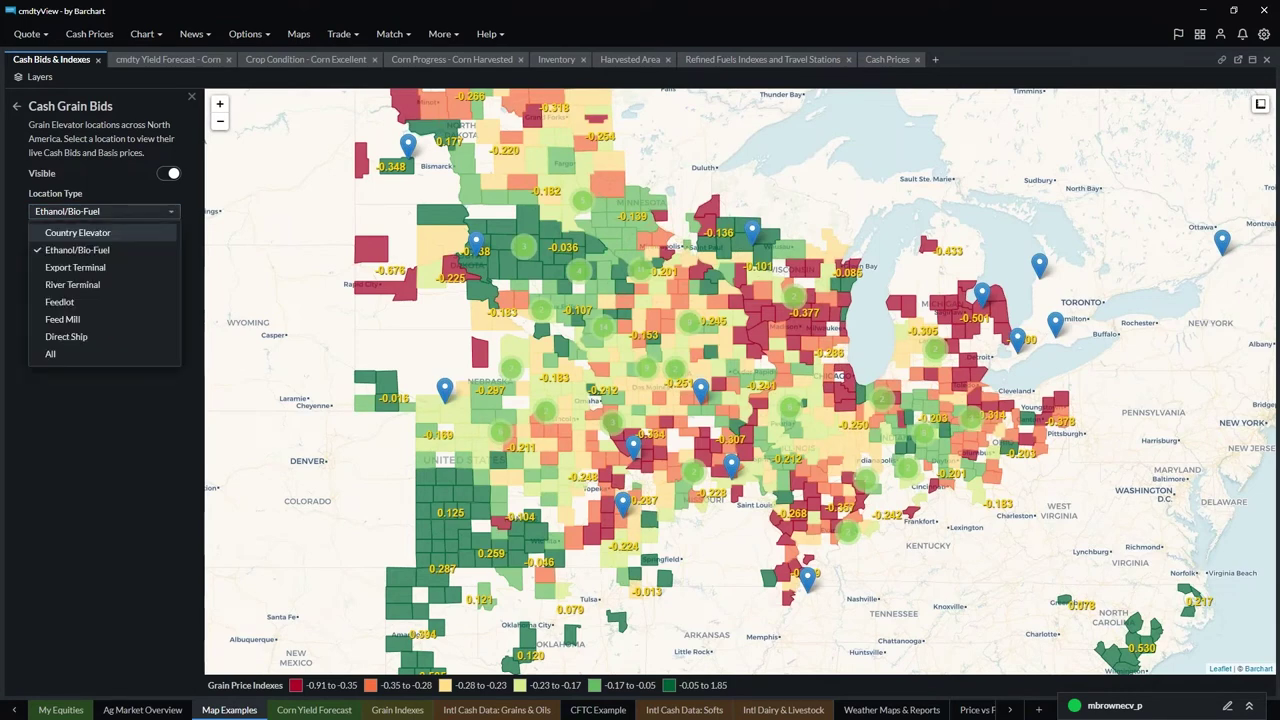
{"action": "left_click", "coordinate": [52, 355]}
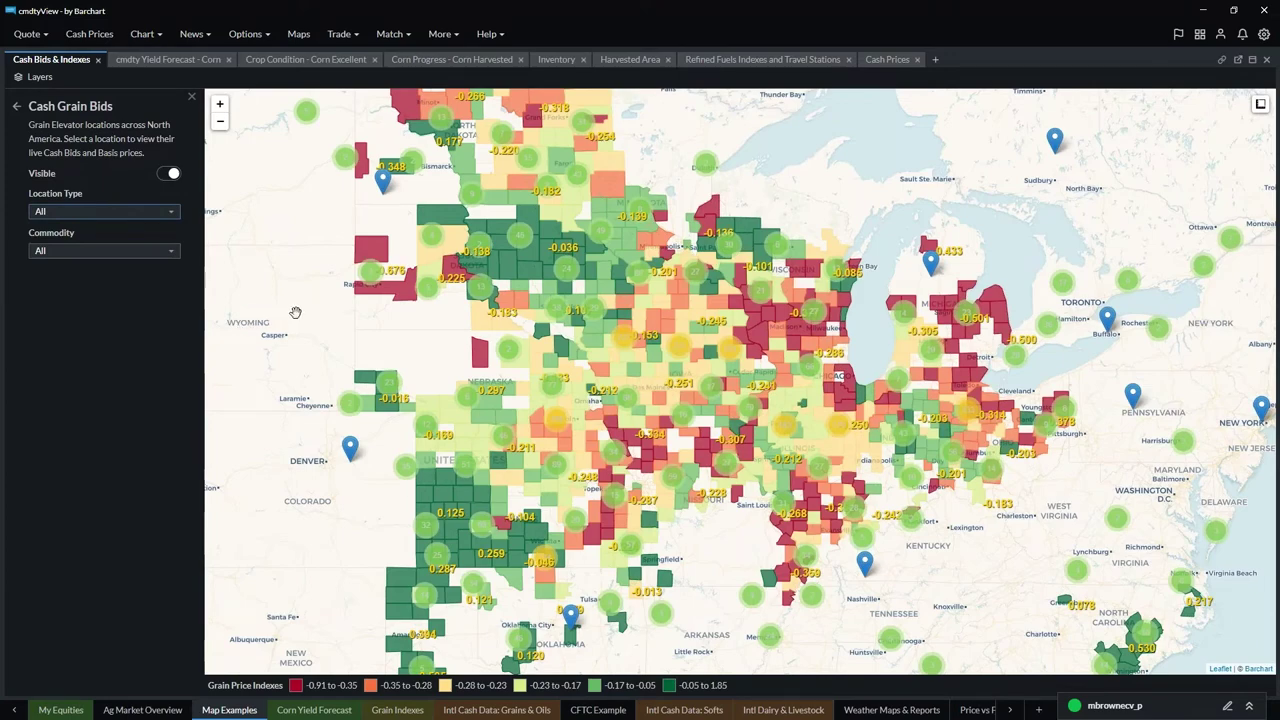
{"action": "left_click", "coordinate": [192, 97]}
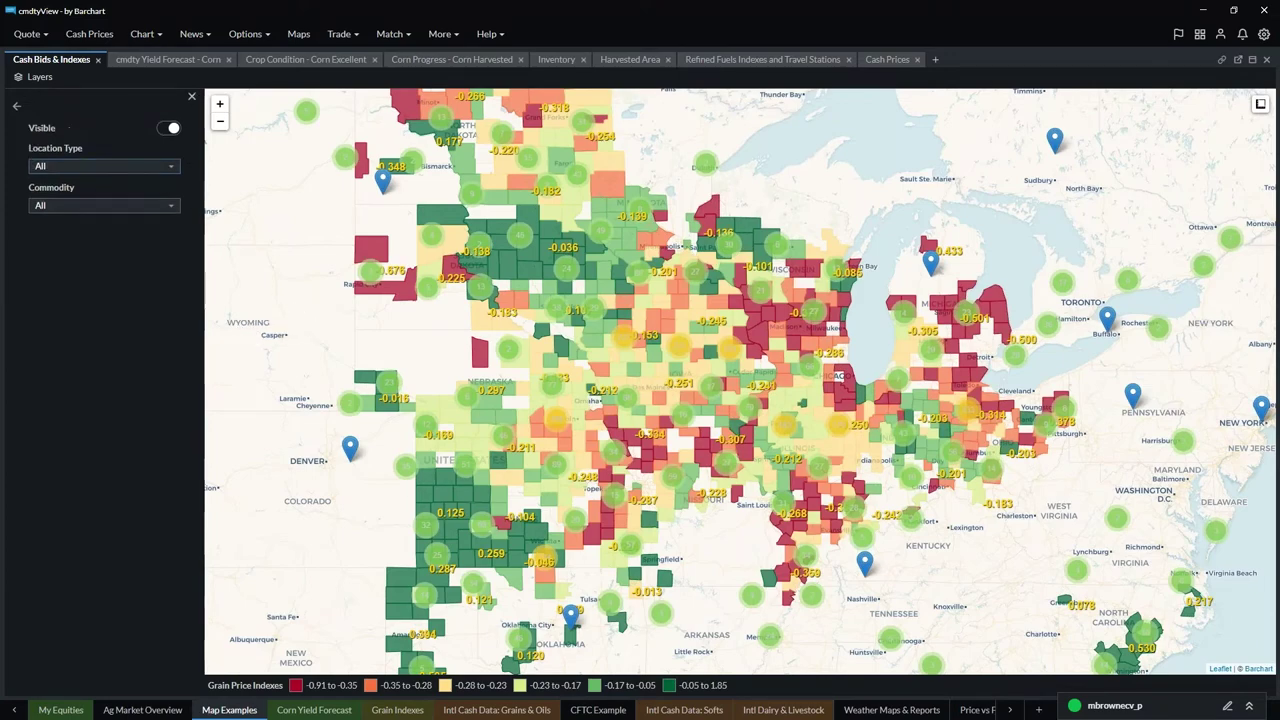
- Examine the cash bids of FAAS Feed & Grain, Farmers Win Coop and Agri-Way Partners around Burlington on the map
{"action": "scroll", "coordinate": [479, 261], "scroll_direction": "up", "scroll_amount": 2}
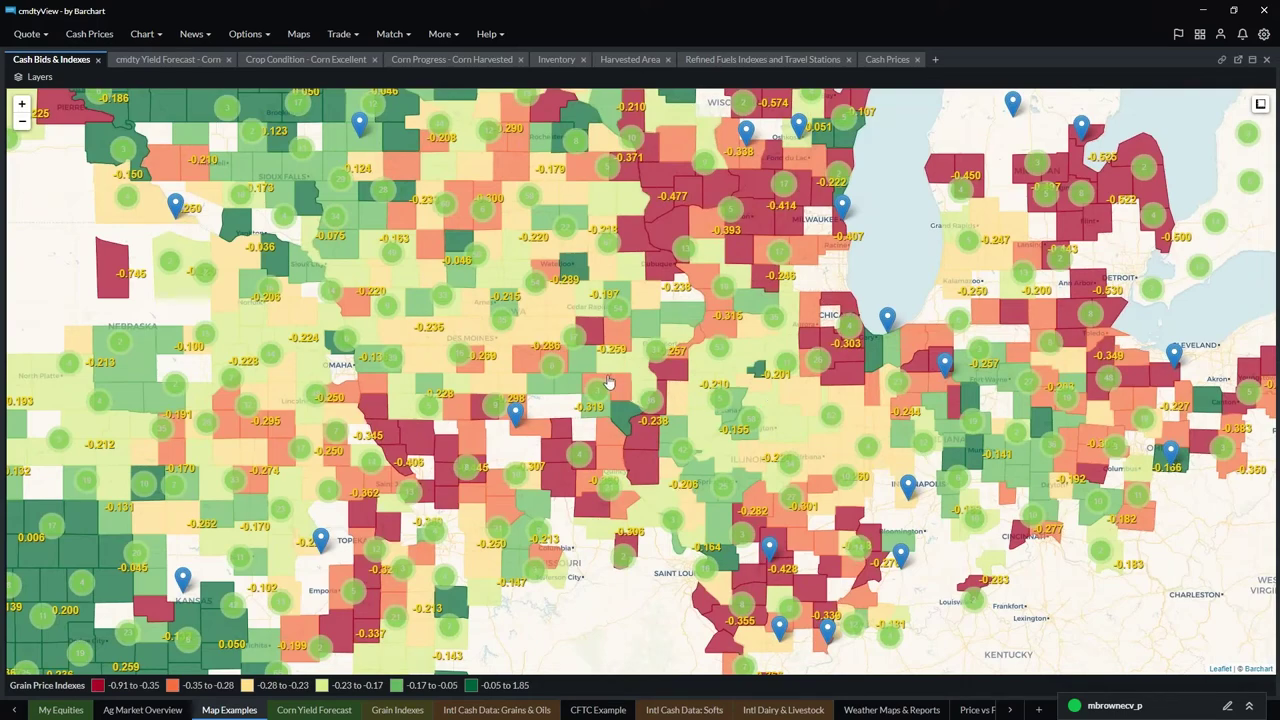
{"action": "scroll", "coordinate": [608, 383], "scroll_direction": "up", "scroll_amount": 2}
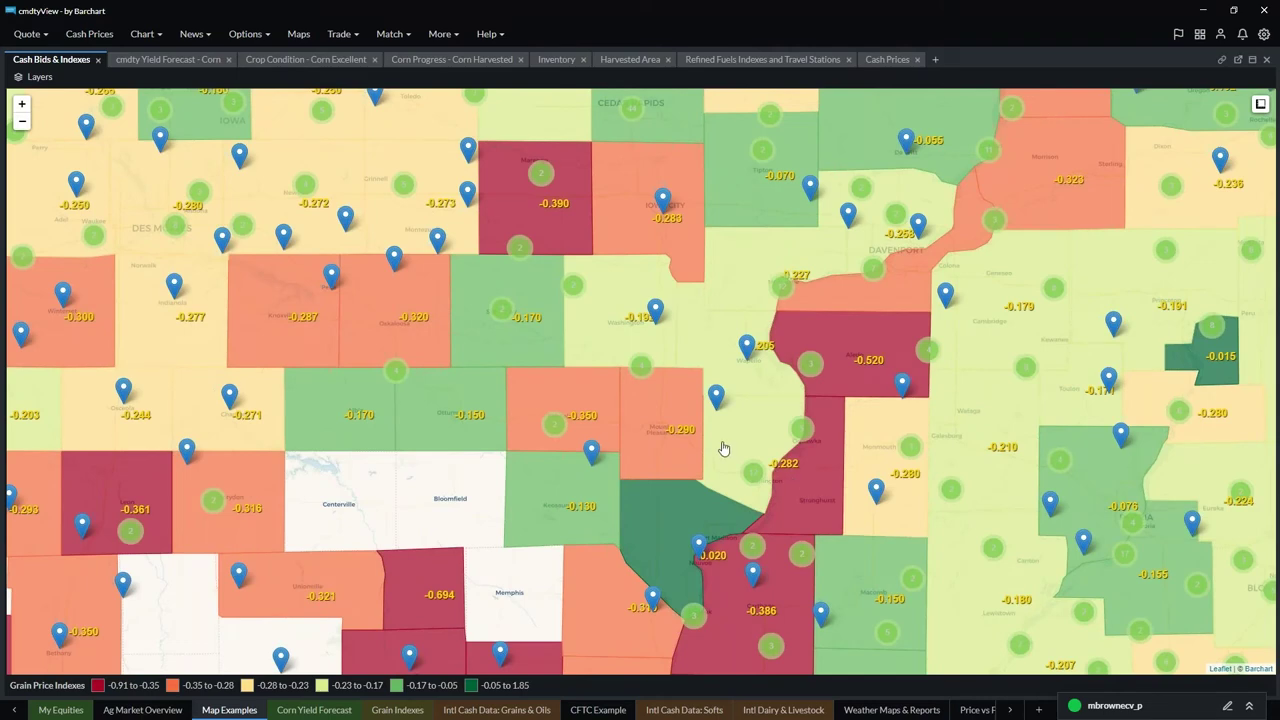
{"action": "scroll", "coordinate": [722, 448], "scroll_direction": "up", "scroll_amount": 1}
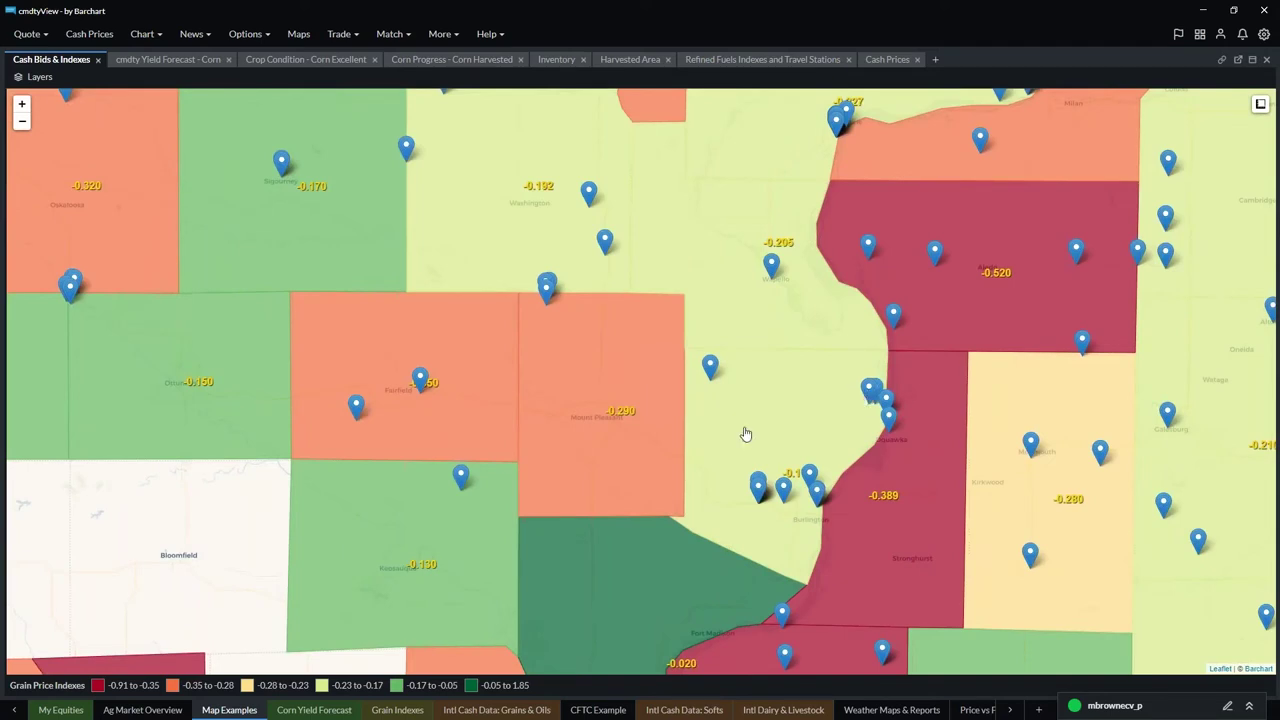
{"action": "left_click", "coordinate": [869, 391]}
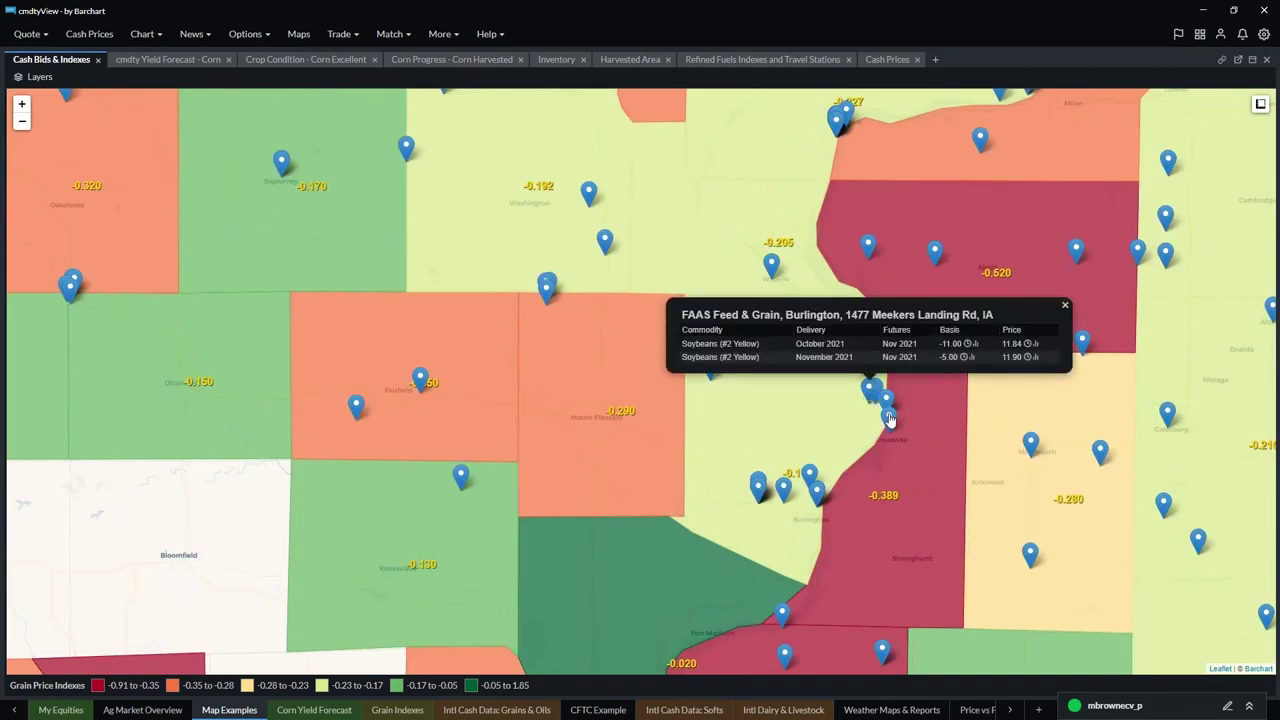
{"action": "left_click", "coordinate": [889, 418]}
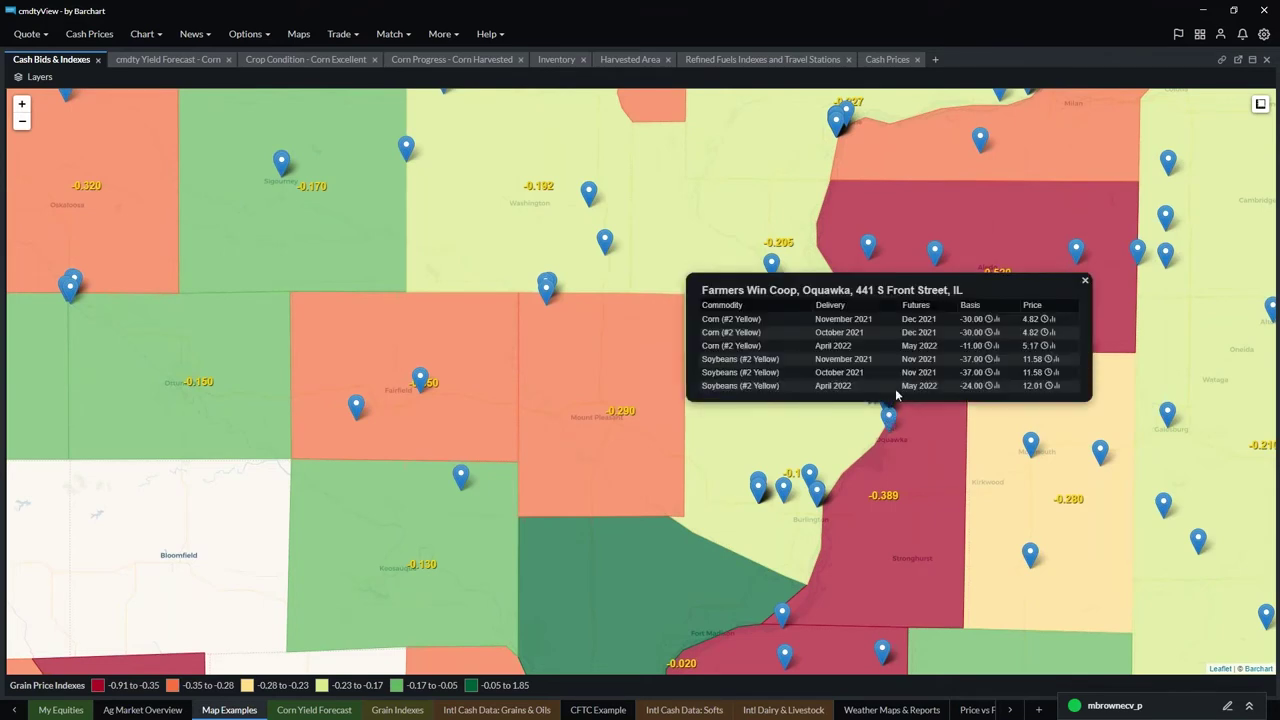
{"action": "left_click", "coordinate": [812, 478]}
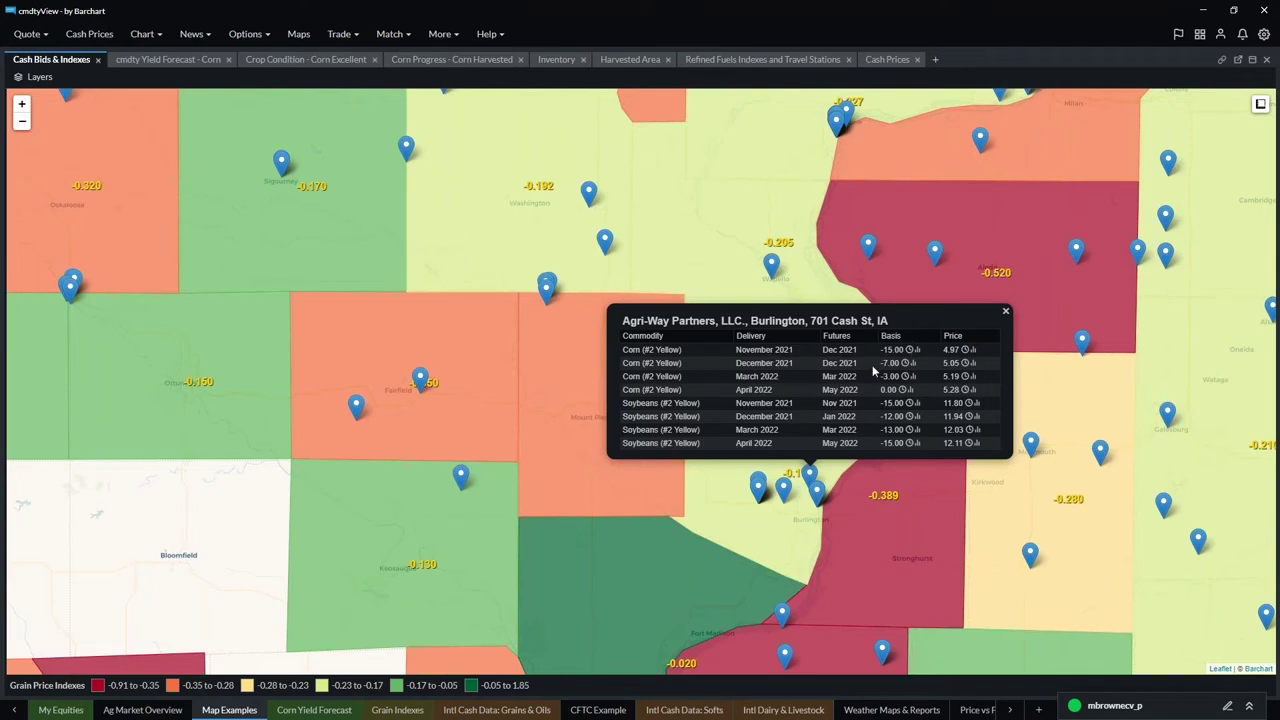
- Chart the Agri-Way Partners cash price for December 2021 corn and display it as a line chart
{"action": "left_click", "coordinate": [973, 364]}
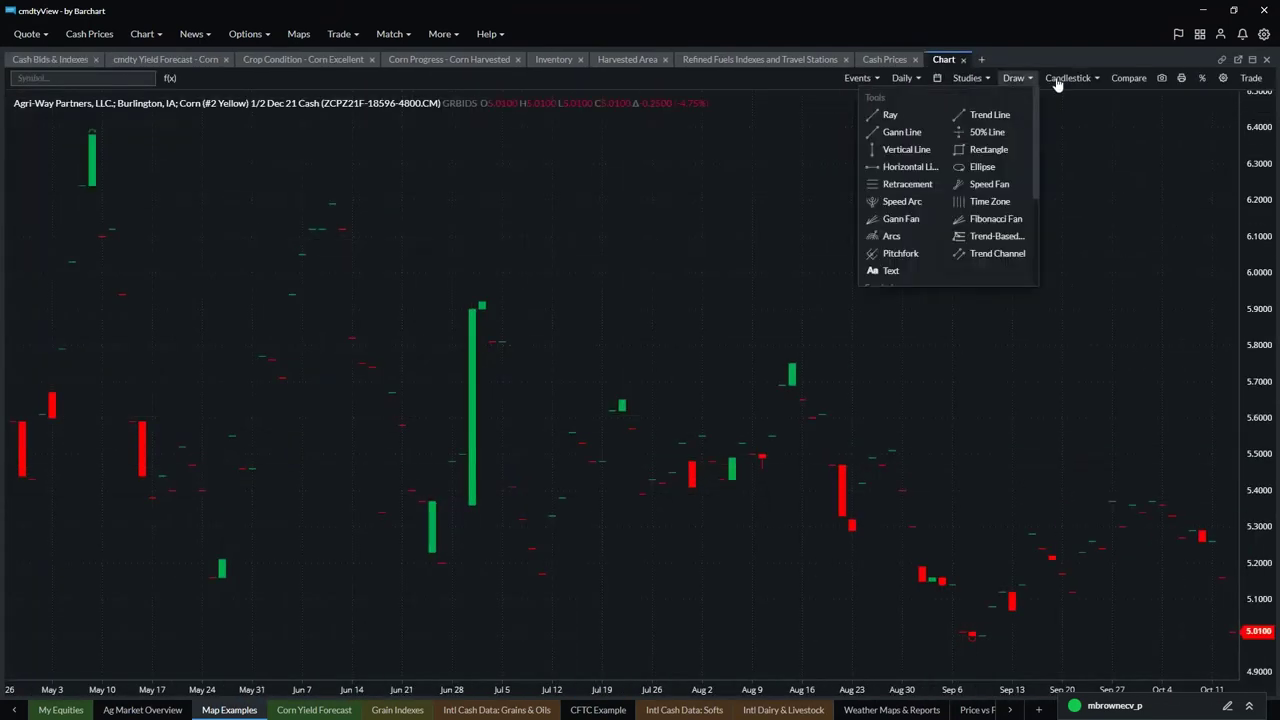
{"action": "mouse_move", "coordinate": [1068, 78]}
{"action": "left_click", "coordinate": [1030, 150]}
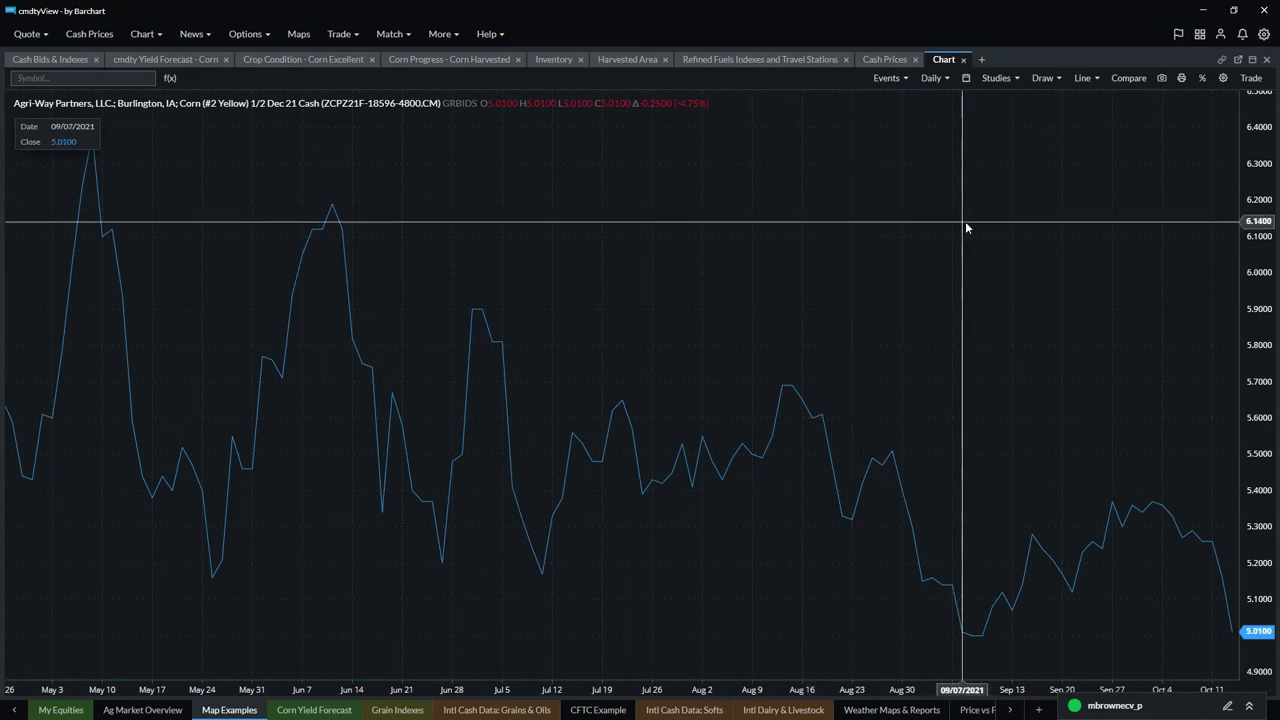
- Delete the cash price chart panel, return to the Cash Bids & Indexes map and close the Agri-Way Partners bid details
{"action": "left_click", "coordinate": [963, 59]}
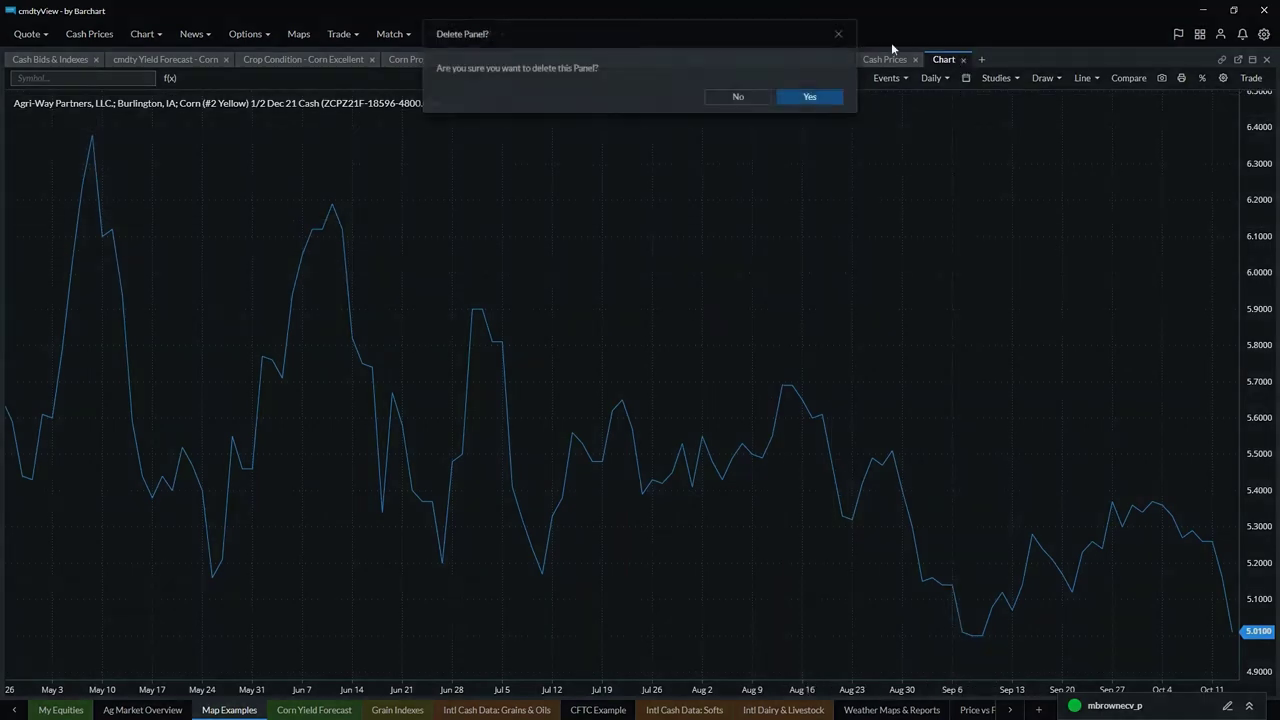
{"action": "left_click", "coordinate": [809, 96]}
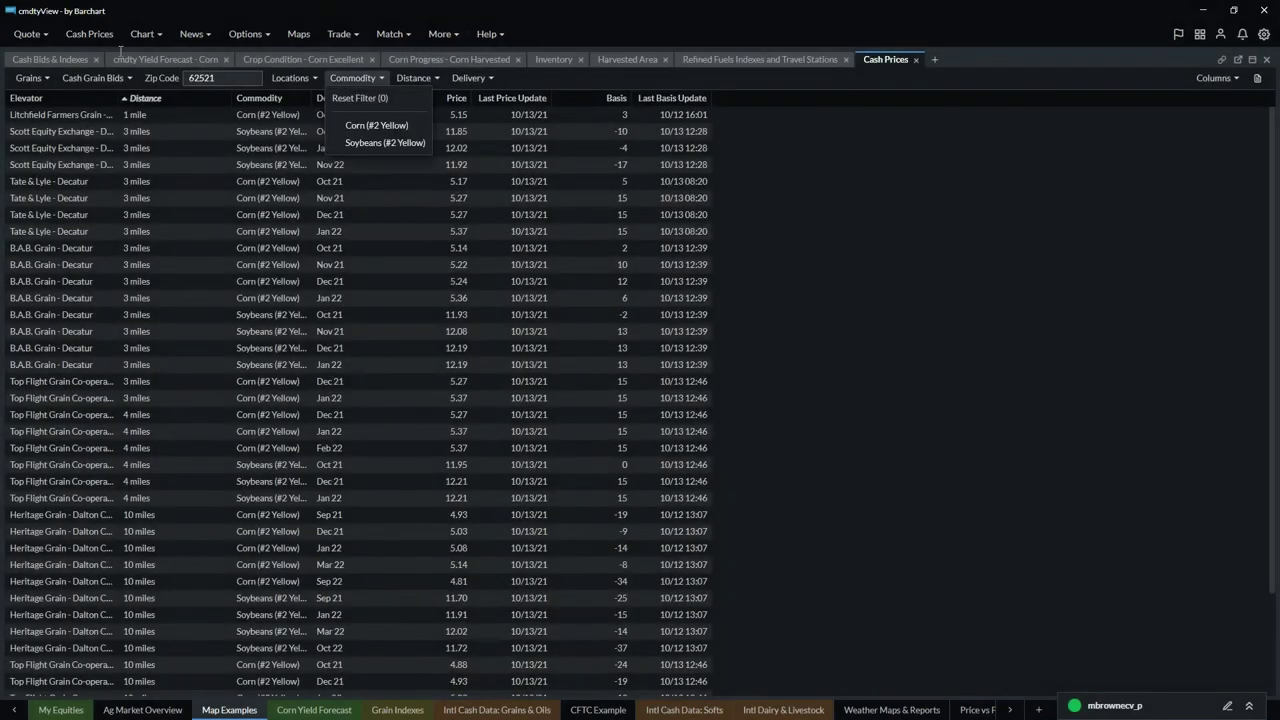
{"action": "left_click", "coordinate": [38, 60]}
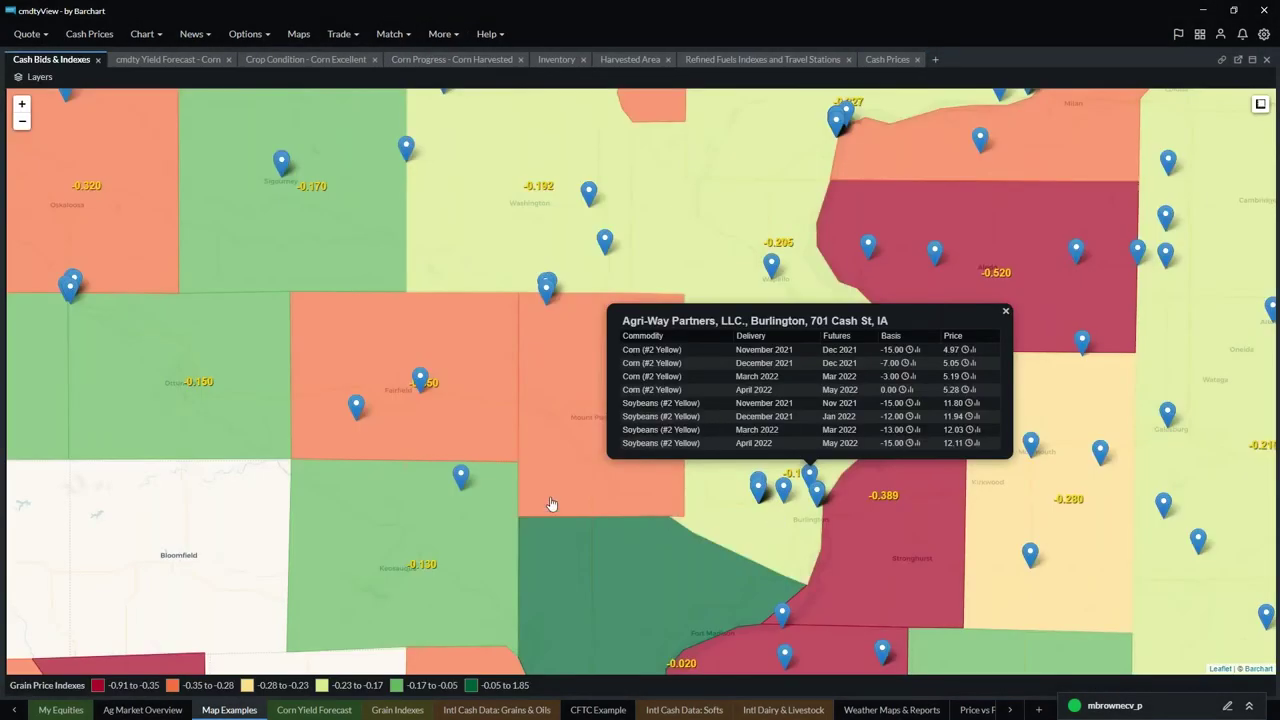
{"action": "left_click", "coordinate": [1006, 315]}
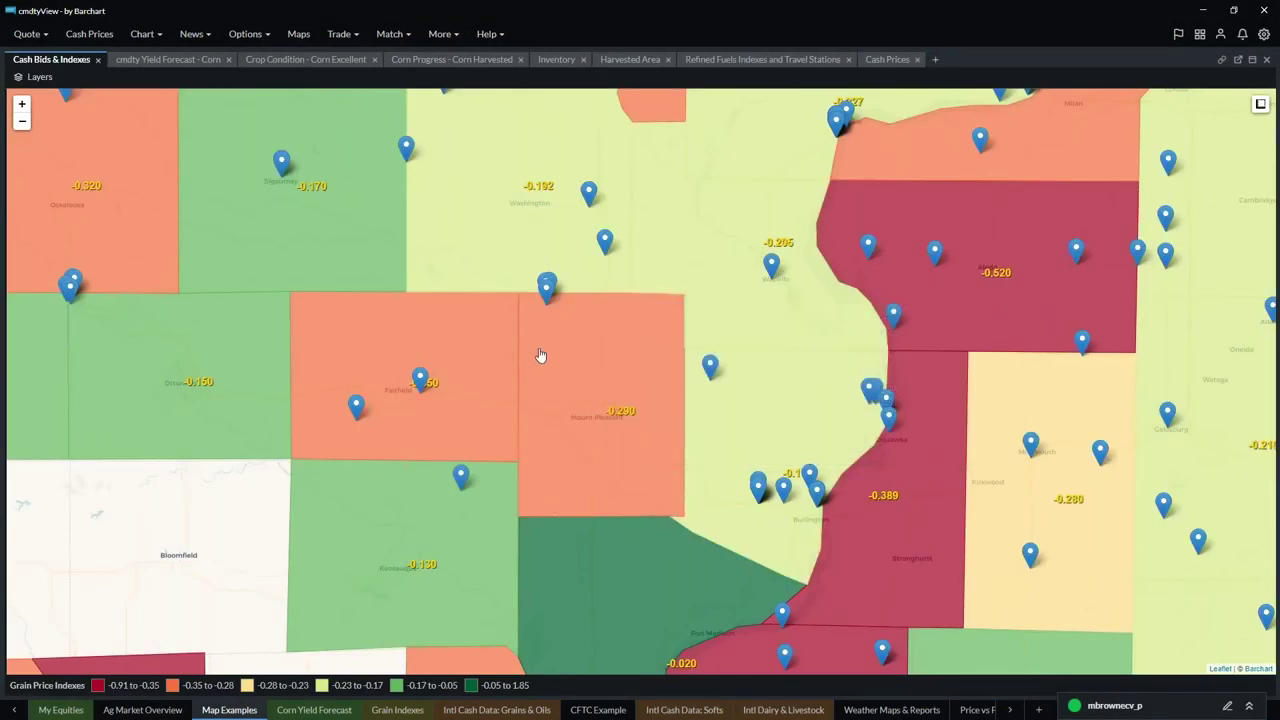
{"action": "scroll", "coordinate": [540, 354], "scroll_direction": "down", "scroll_amount": 2}
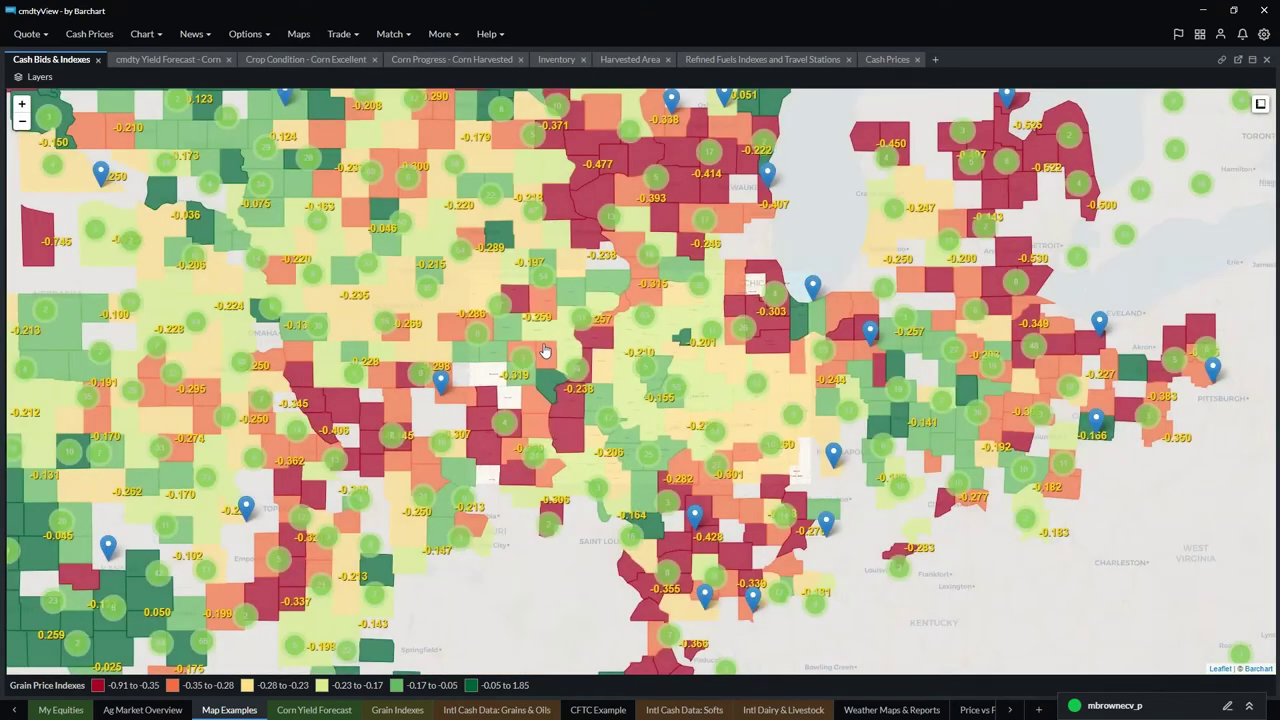
{"action": "left_click_drag", "start_coordinate": [671, 215], "coordinate": [752, 337]}
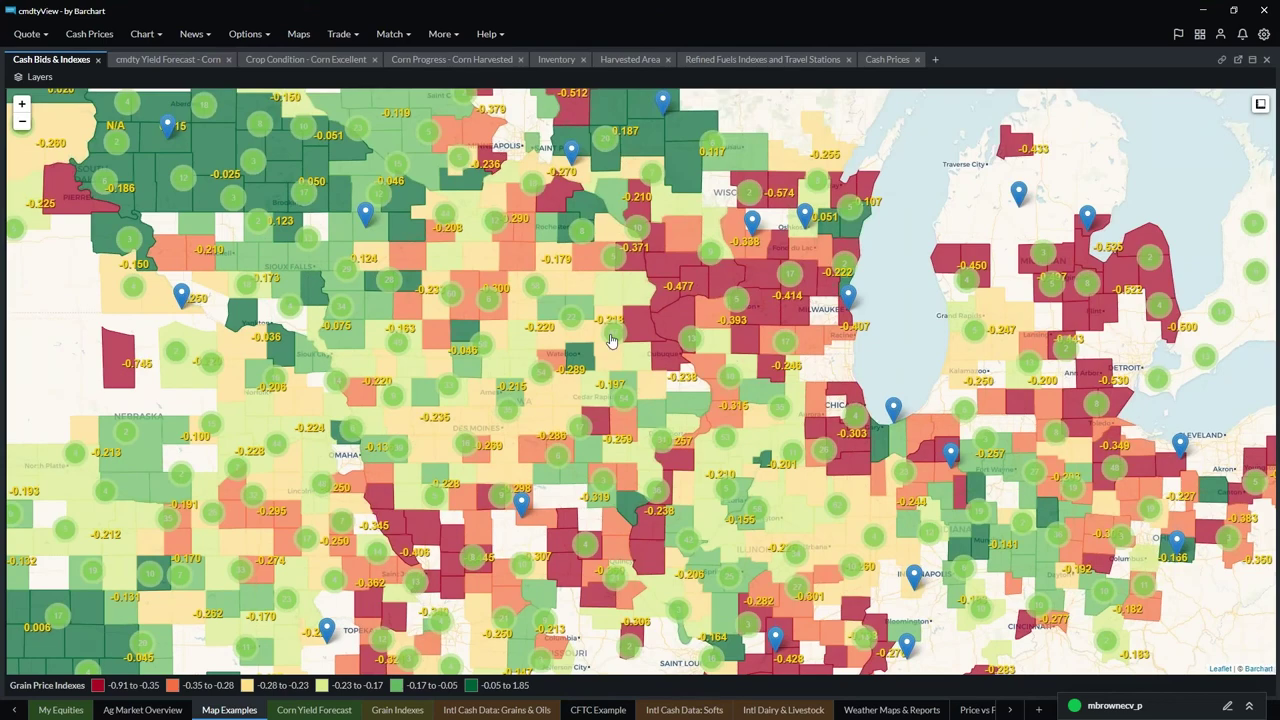
{"action": "scroll", "coordinate": [612, 341], "scroll_direction": "down", "scroll_amount": 1}
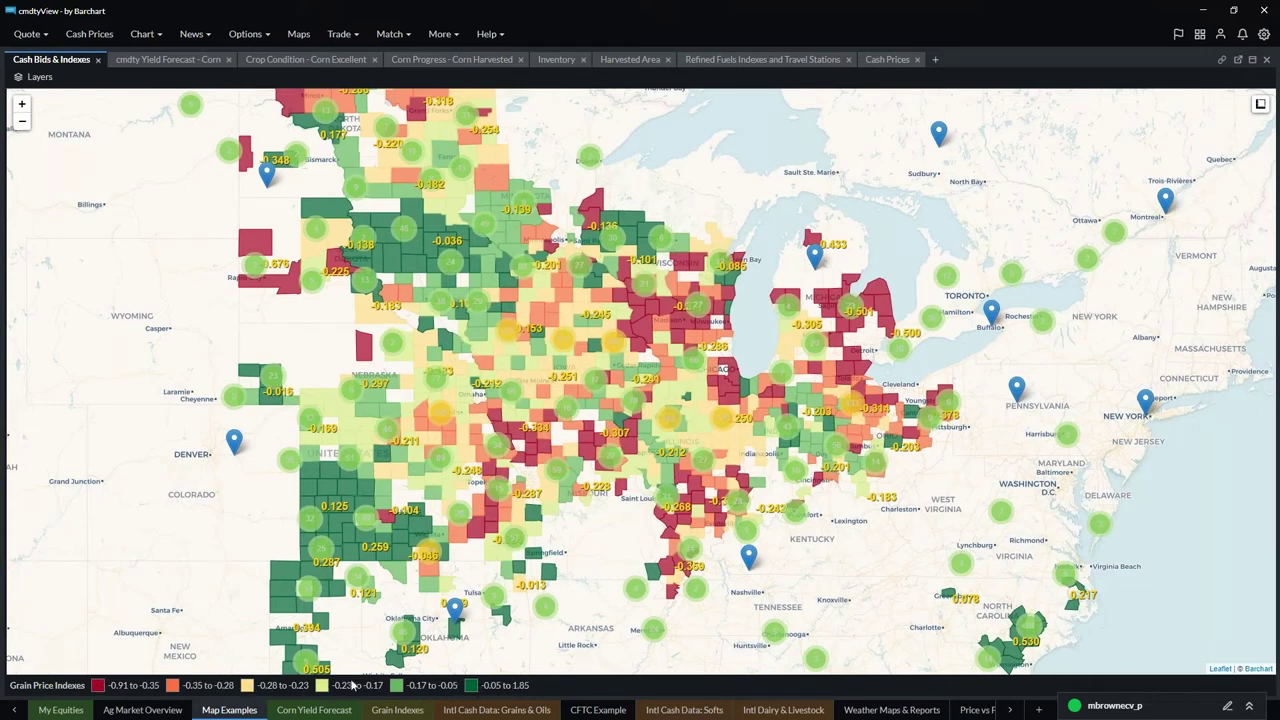
- Set the Grain Price Indexes layer's commodity to Soybeans and look through its boundary options
{"action": "left_click", "coordinate": [31, 80]}
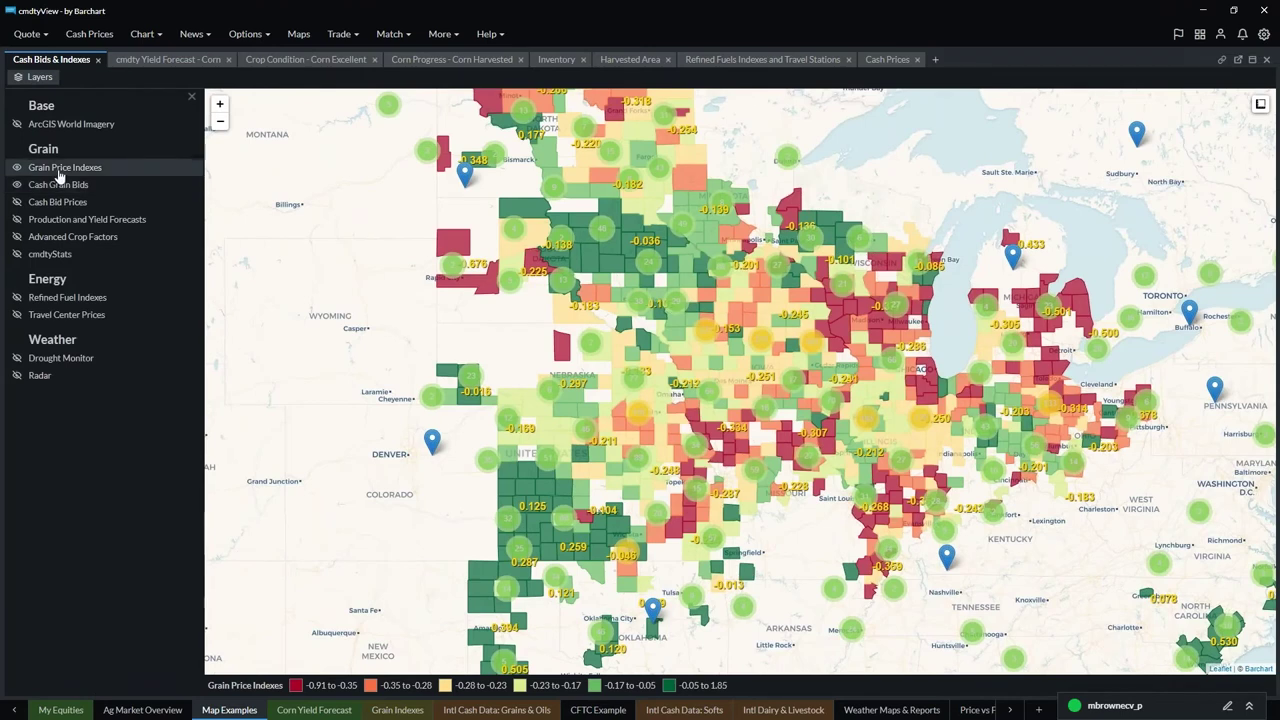
{"action": "left_click", "coordinate": [60, 170]}
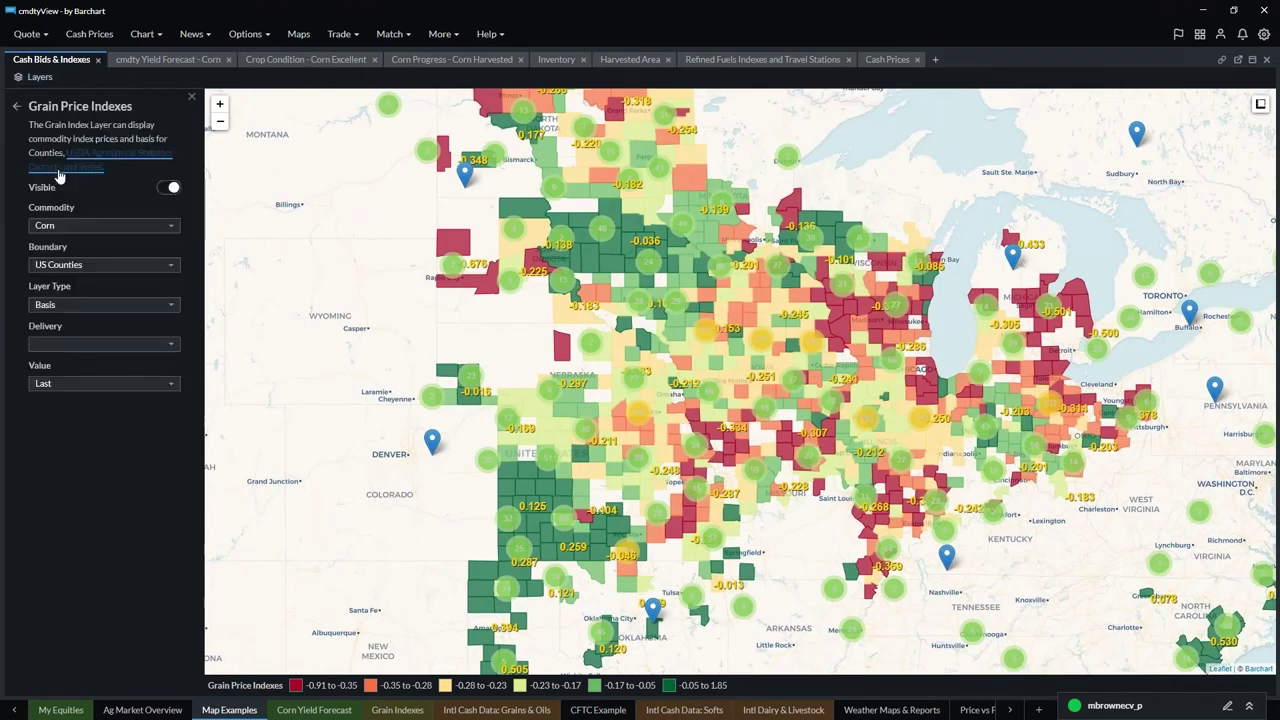
{"action": "left_click", "coordinate": [171, 231]}
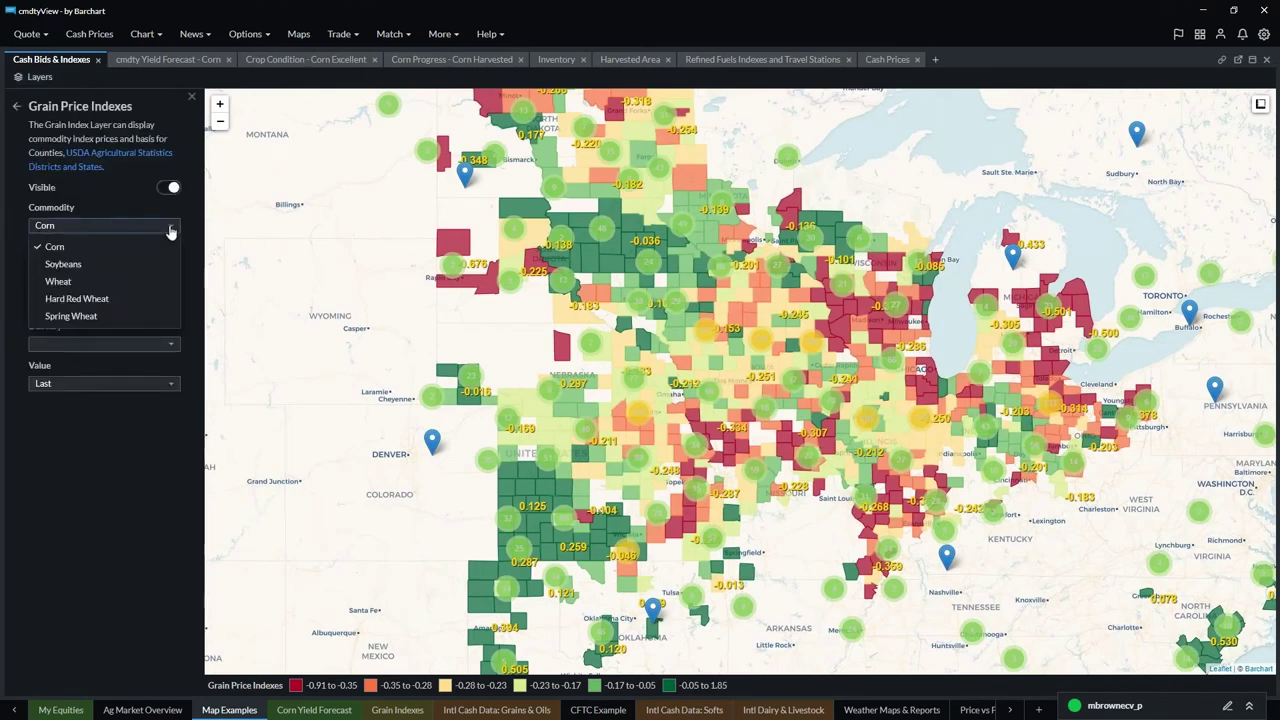
{"action": "left_click", "coordinate": [66, 264]}
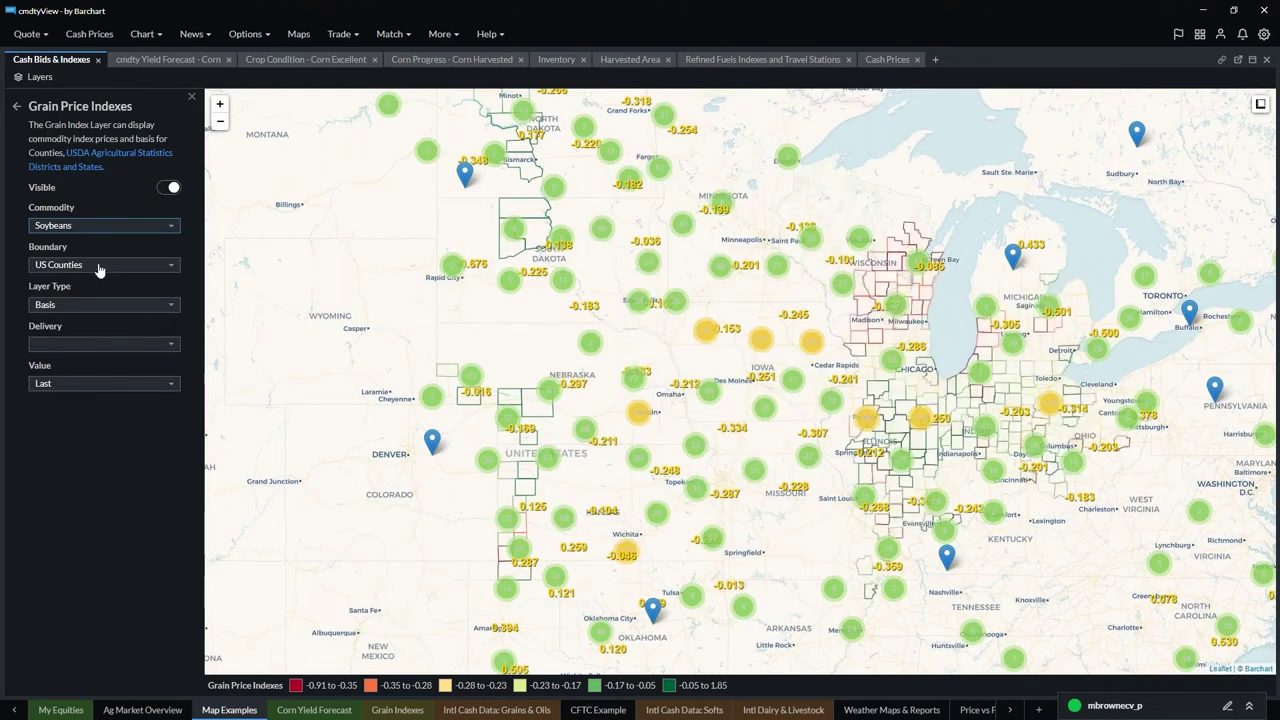
{"action": "left_click", "coordinate": [157, 266]}
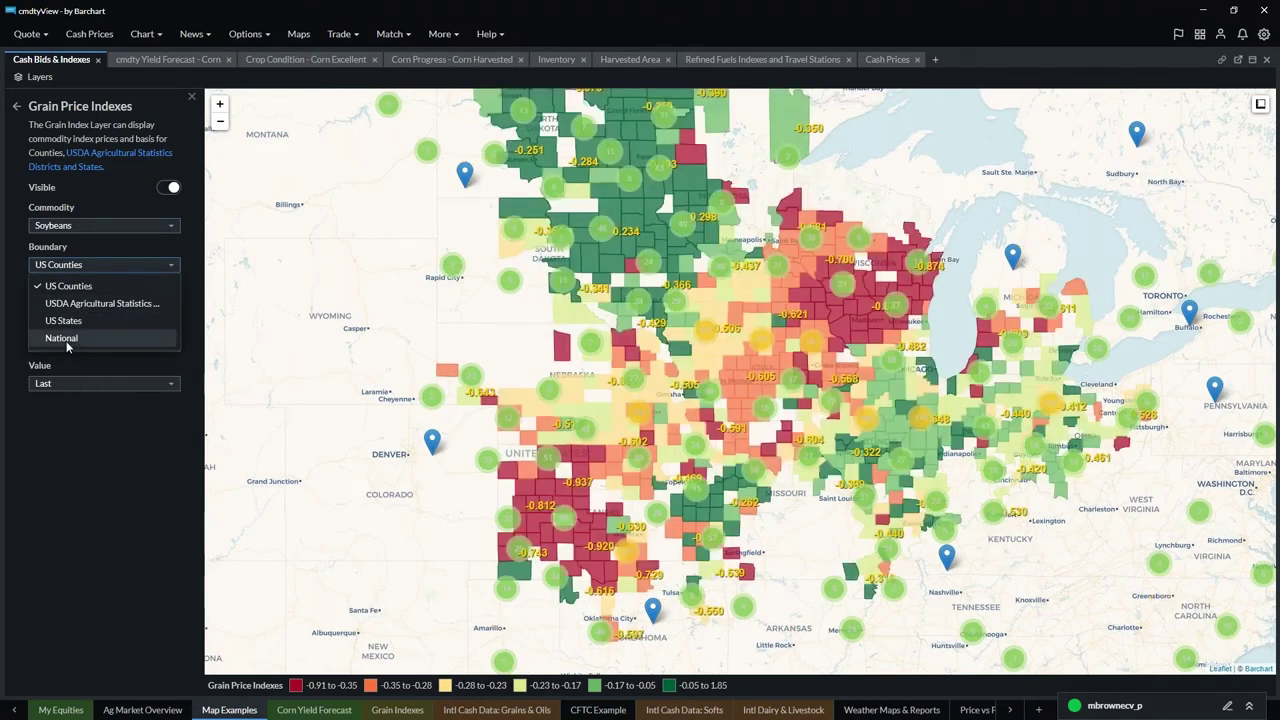
{"action": "left_click", "coordinate": [64, 466]}
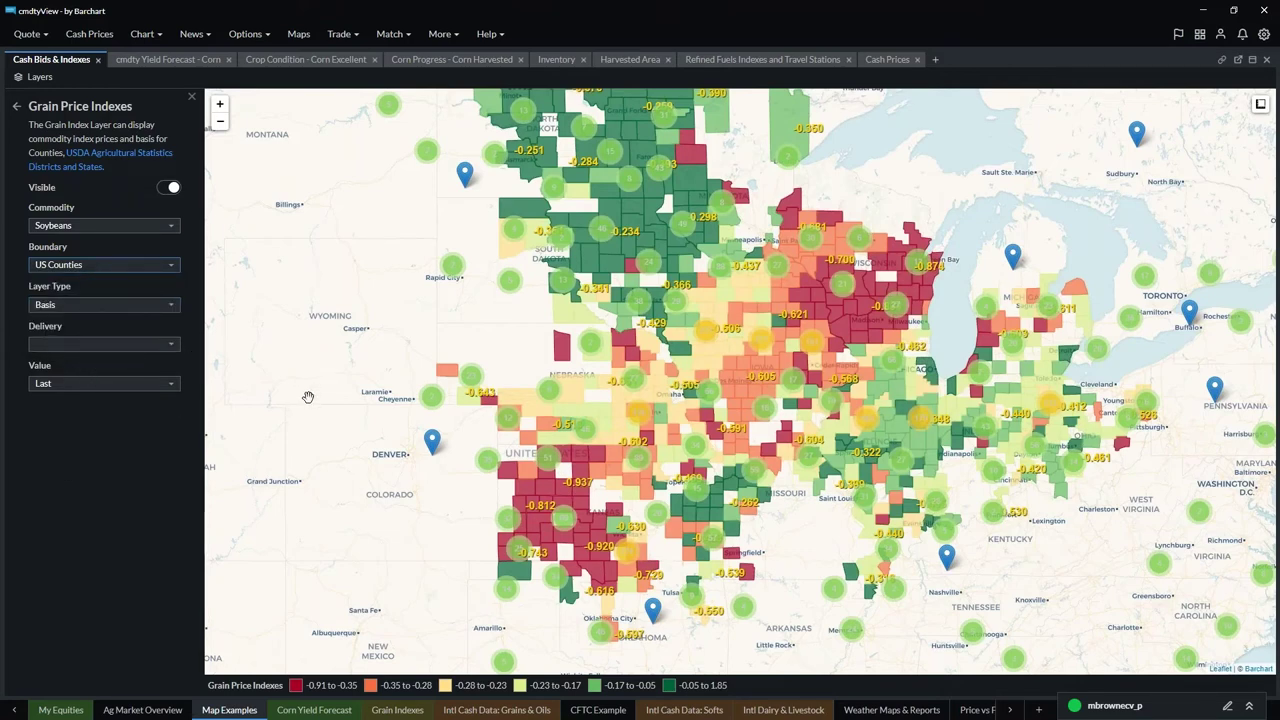
{"action": "left_click_drag", "start_coordinate": [306, 400], "coordinate": [229, 454]}
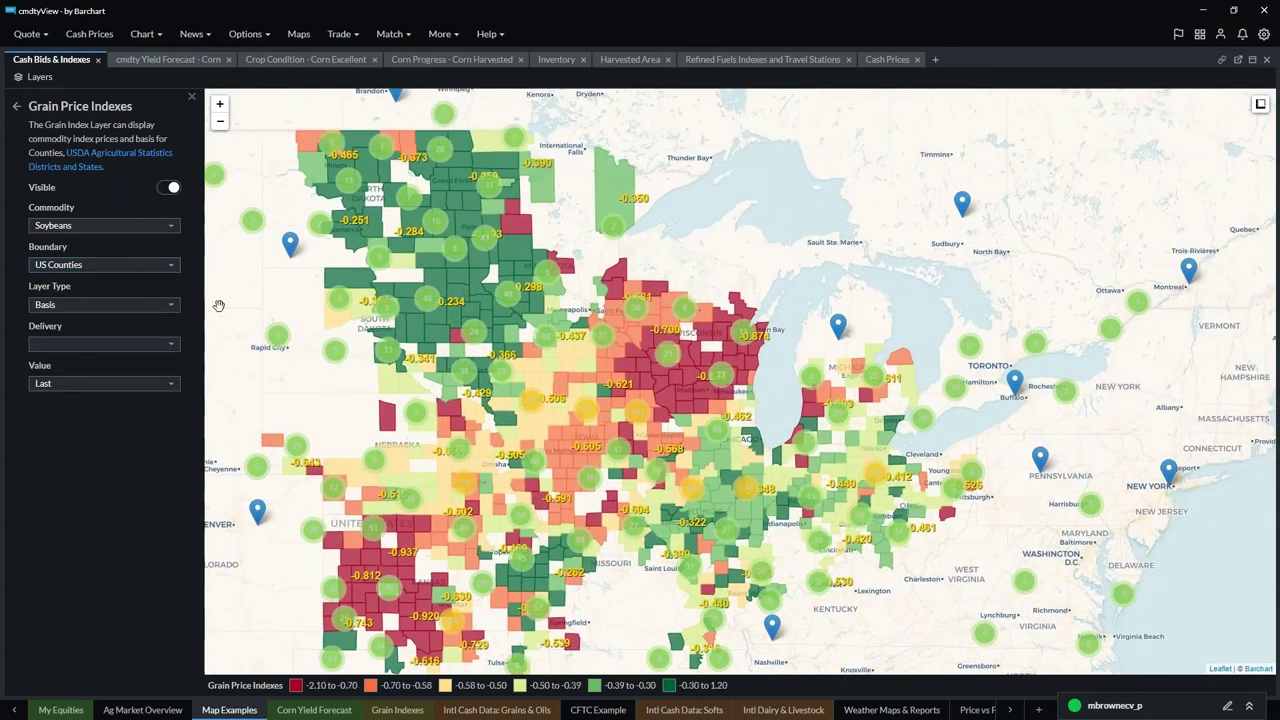
- Switch the soybean basis index layer's delivery to October 2021, December 2021 and finally May 2022
{"action": "left_click", "coordinate": [173, 347]}
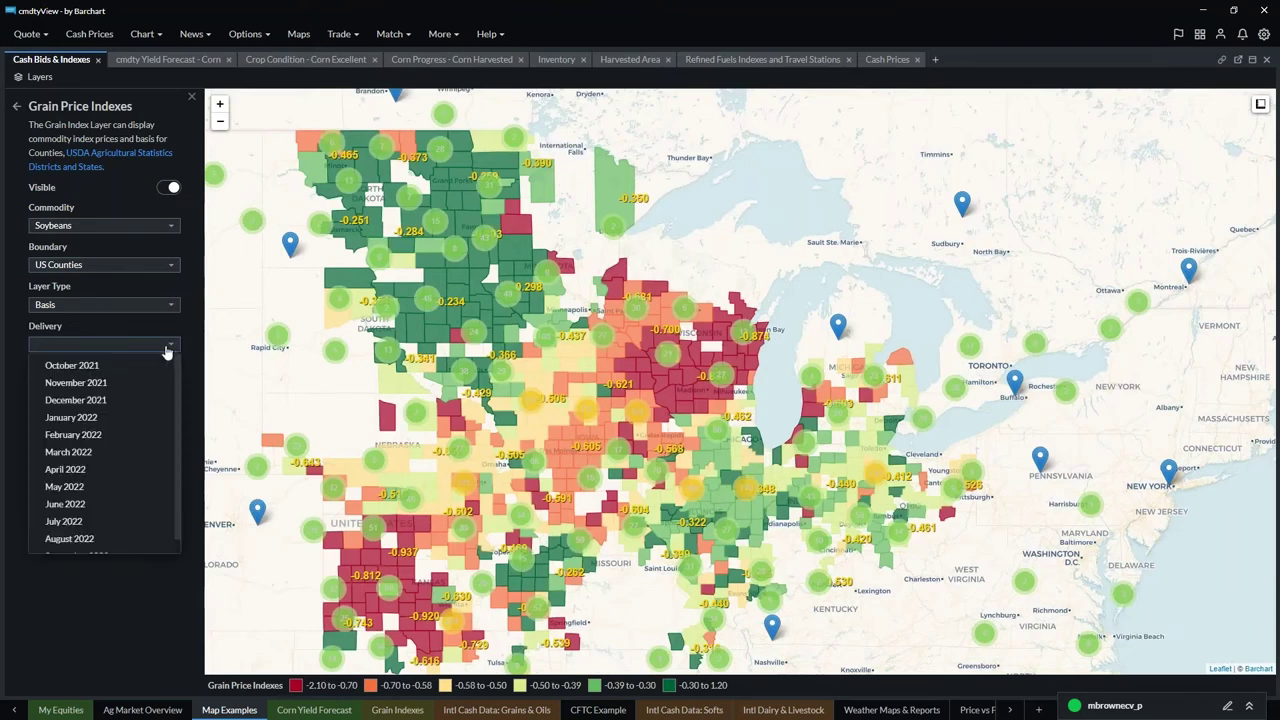
{"action": "left_click", "coordinate": [97, 366]}
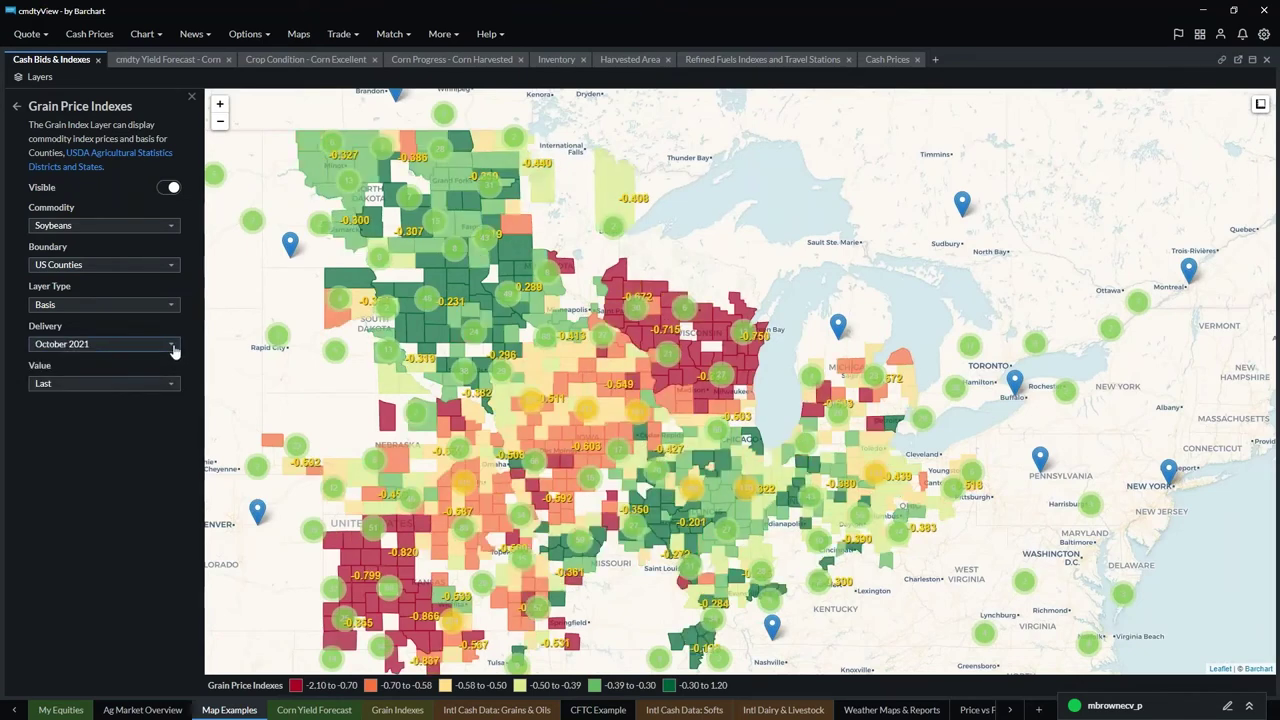
{"action": "left_click", "coordinate": [174, 348]}
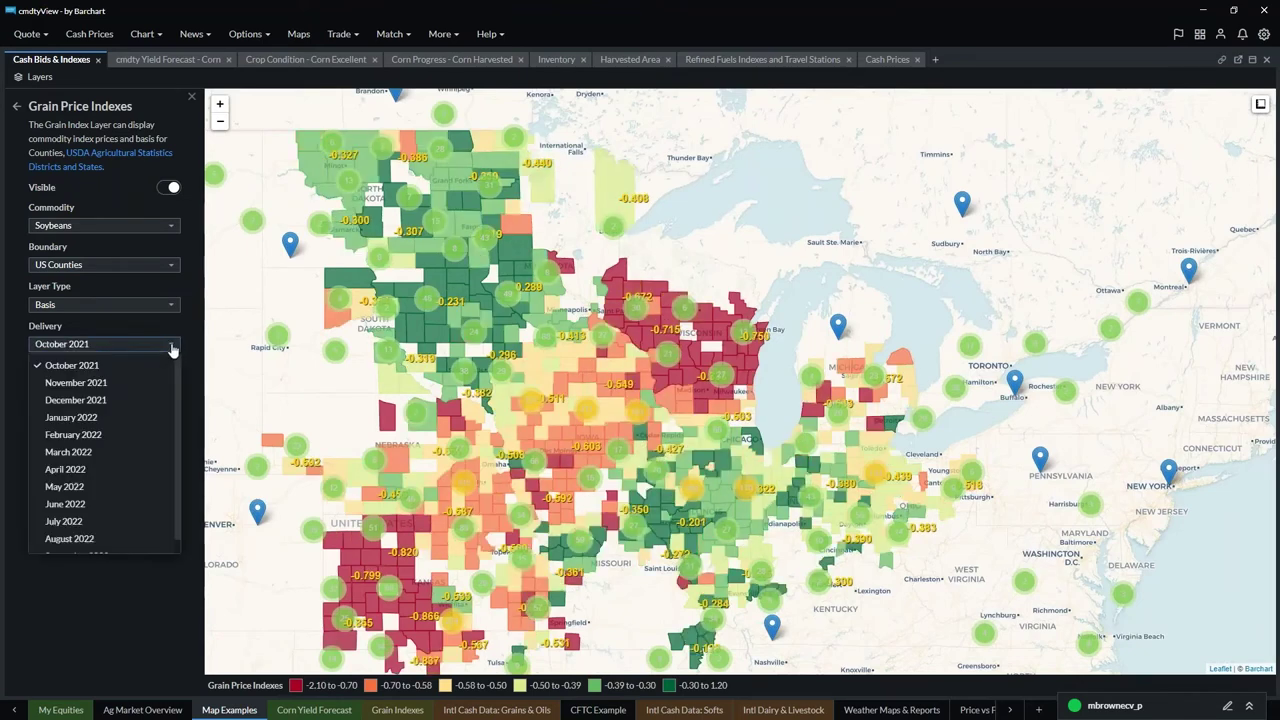
{"action": "left_click", "coordinate": [70, 402]}
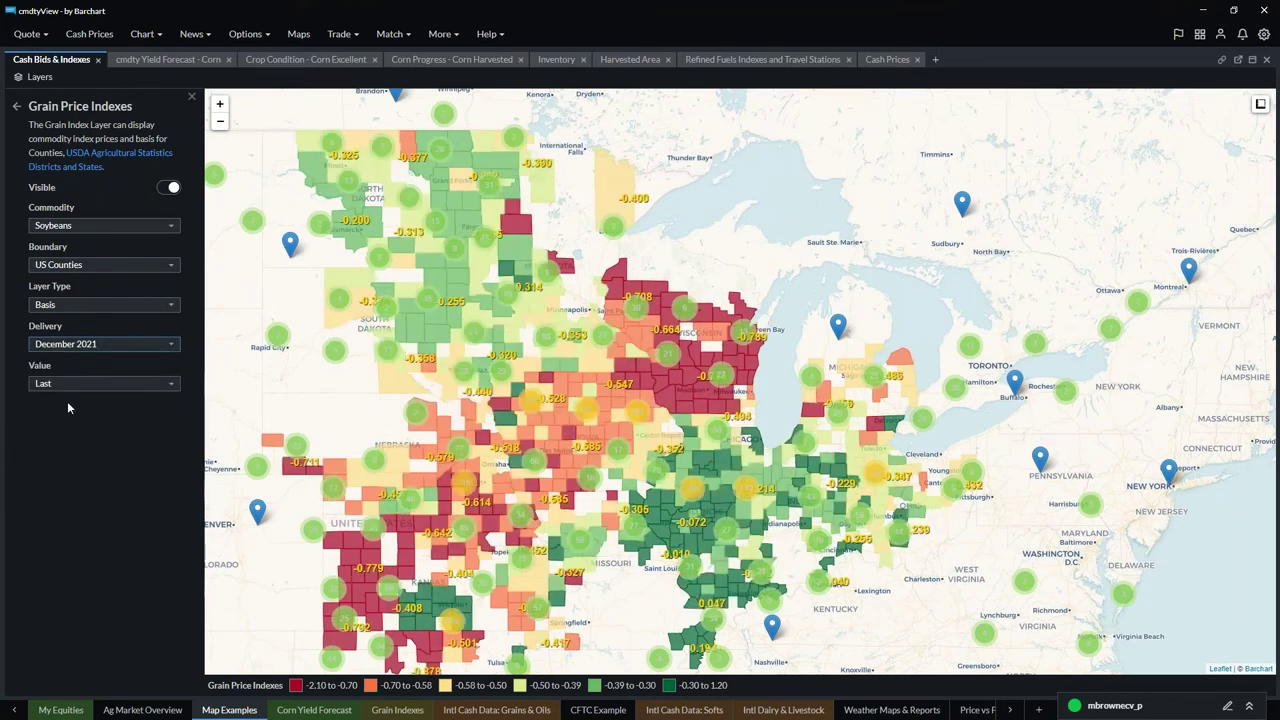
{"action": "left_click", "coordinate": [173, 348]}
{"action": "left_click", "coordinate": [65, 487]}
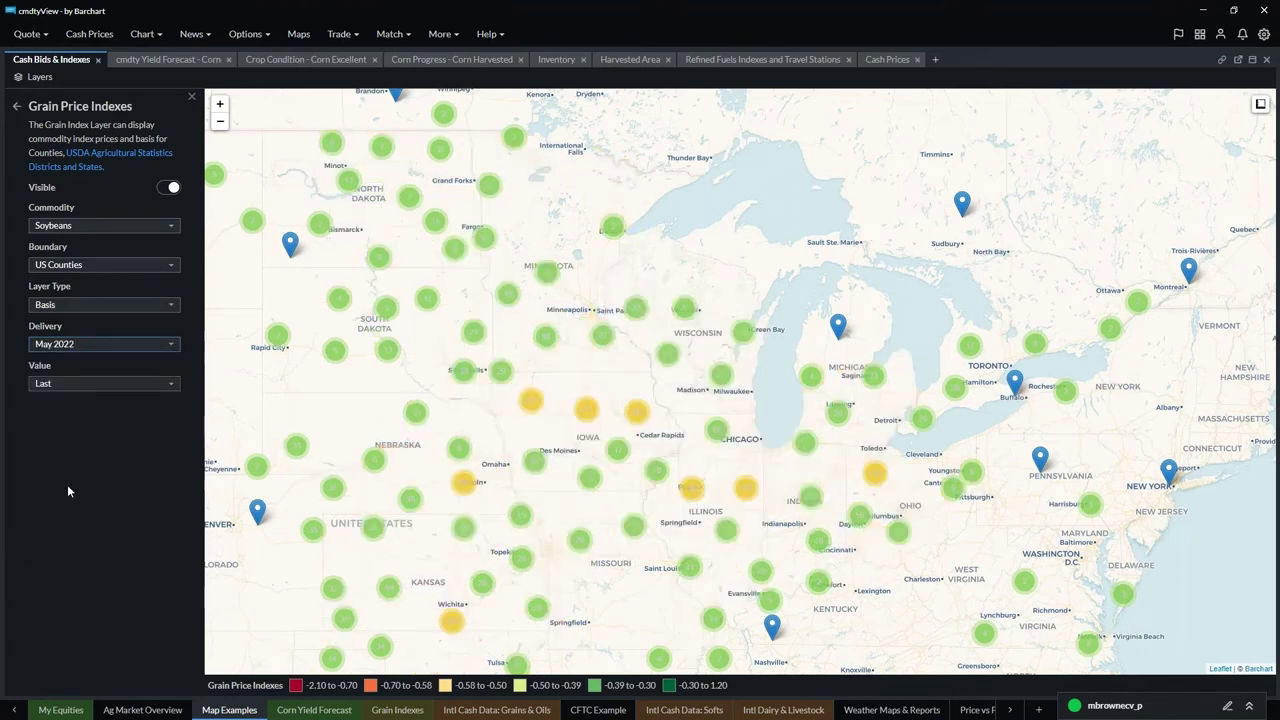
- Set the Grain Price Indexes layer's delivery to March 2022, change its commodity to Corn, and close the layer settings
{"action": "left_click", "coordinate": [171, 350]}
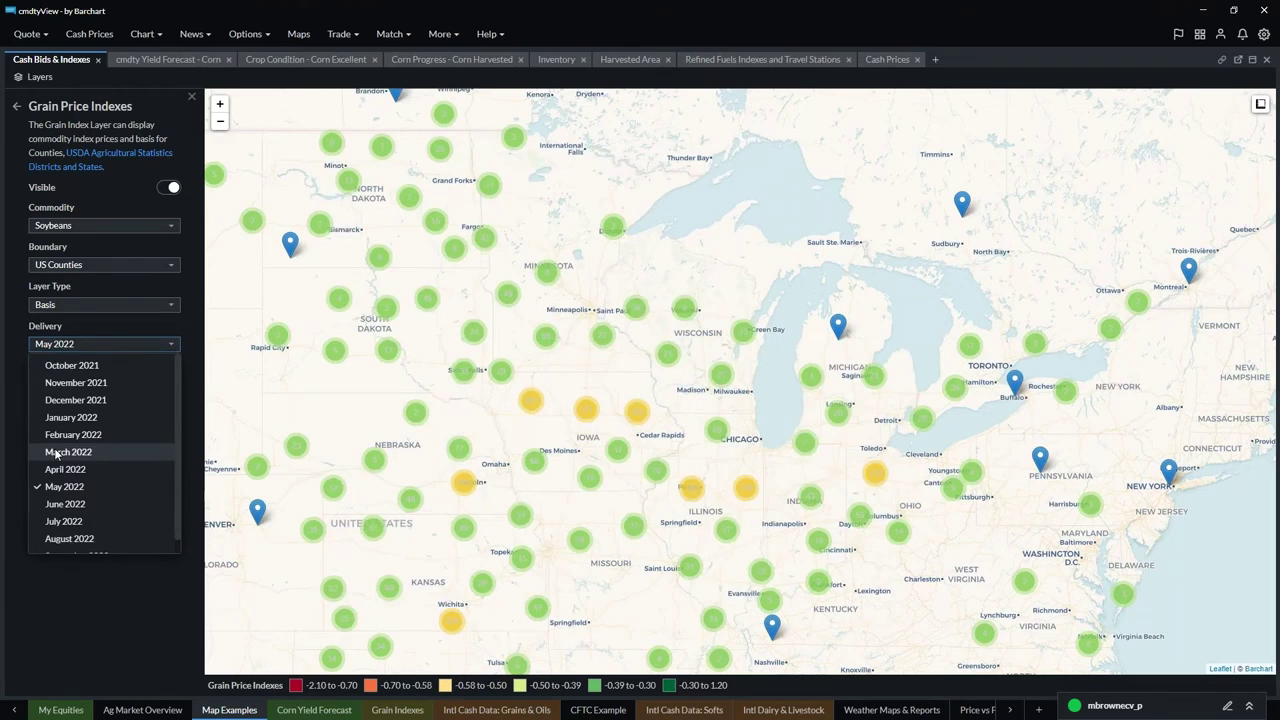
{"action": "left_click", "coordinate": [68, 452]}
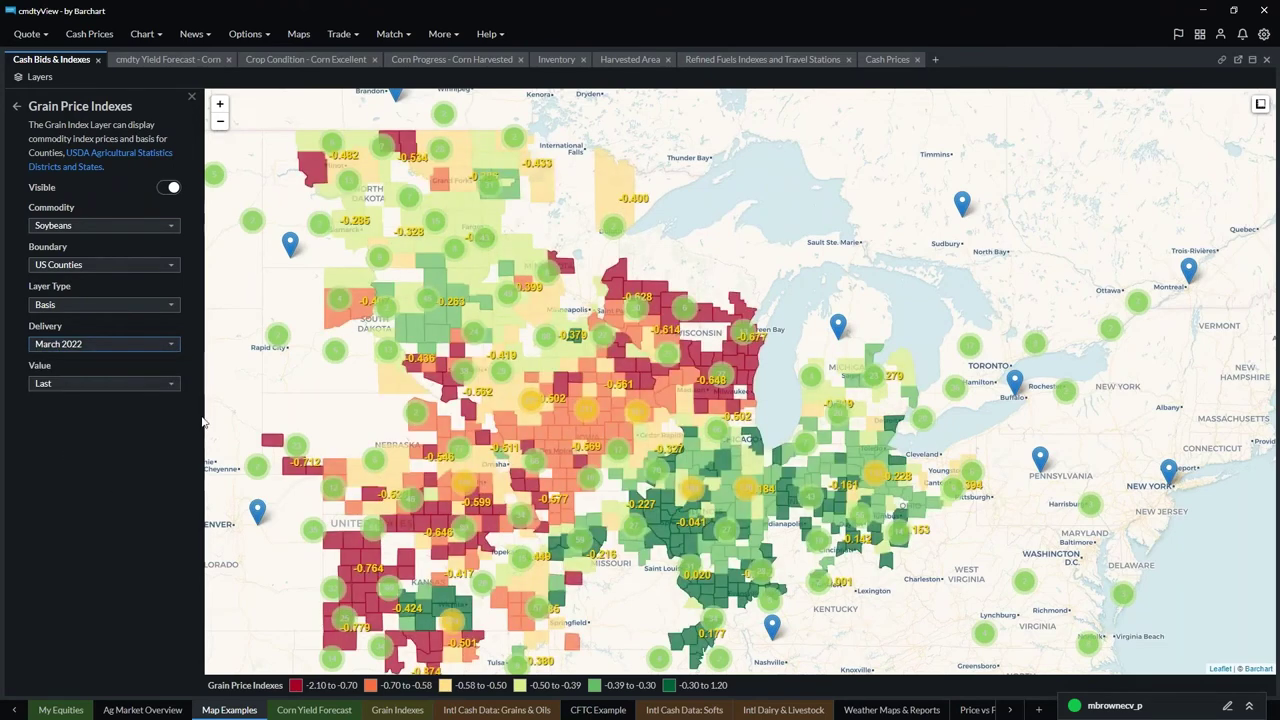
{"action": "left_click", "coordinate": [171, 226]}
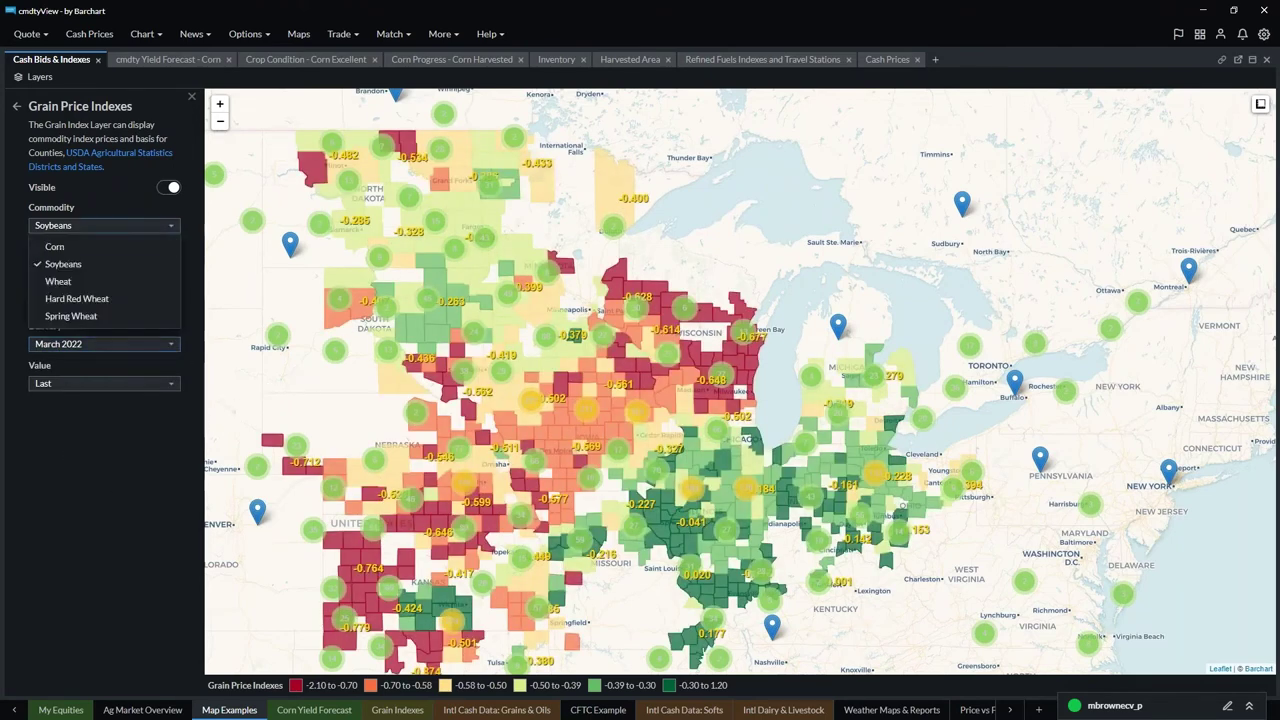
{"action": "left_click", "coordinate": [56, 247]}
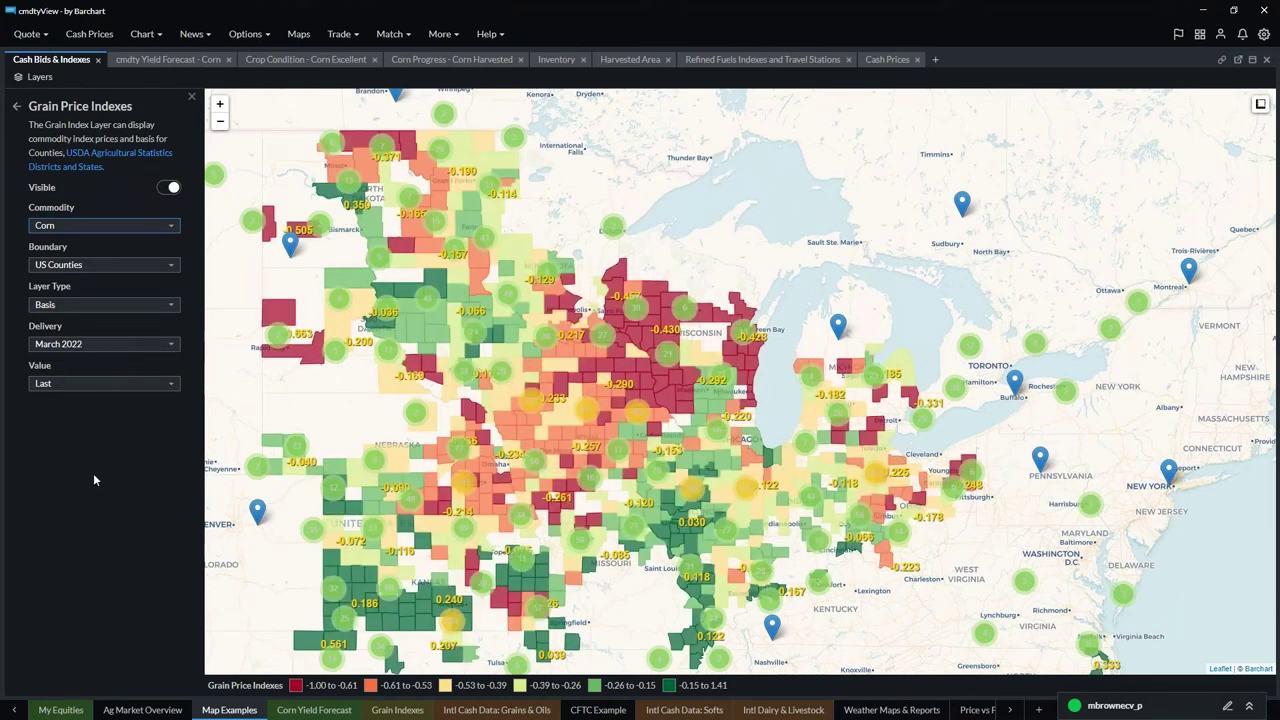
{"action": "left_click", "coordinate": [16, 106]}
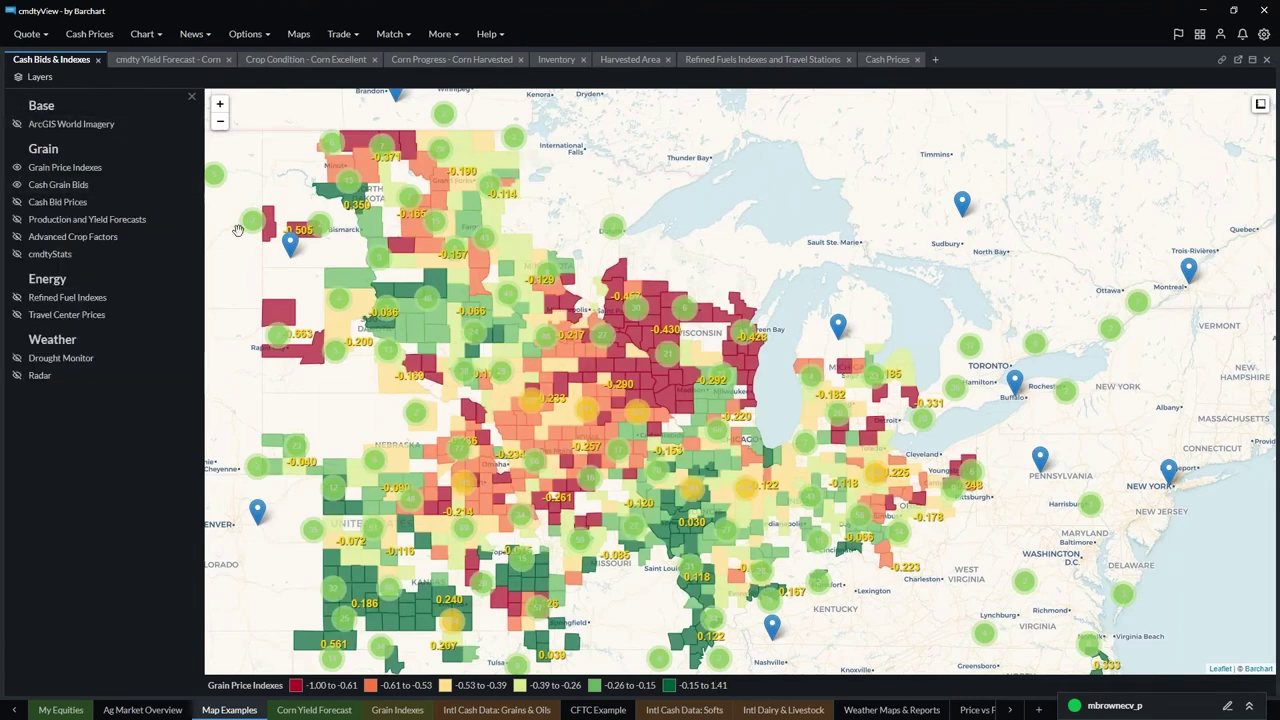
{"action": "left_click", "coordinate": [191, 102]}
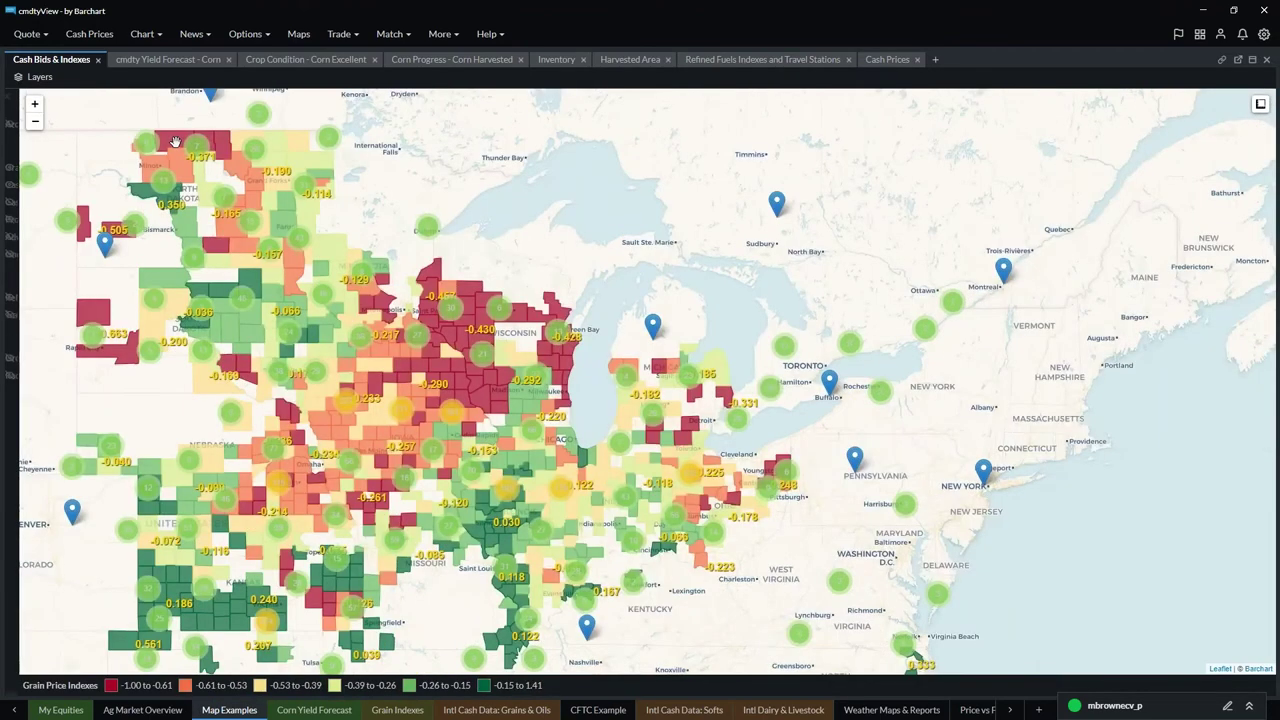
- On the corn yield forecast map, check the Production and Yield Forecasts period options and play the forecast timeline
{"action": "left_click", "coordinate": [166, 60]}
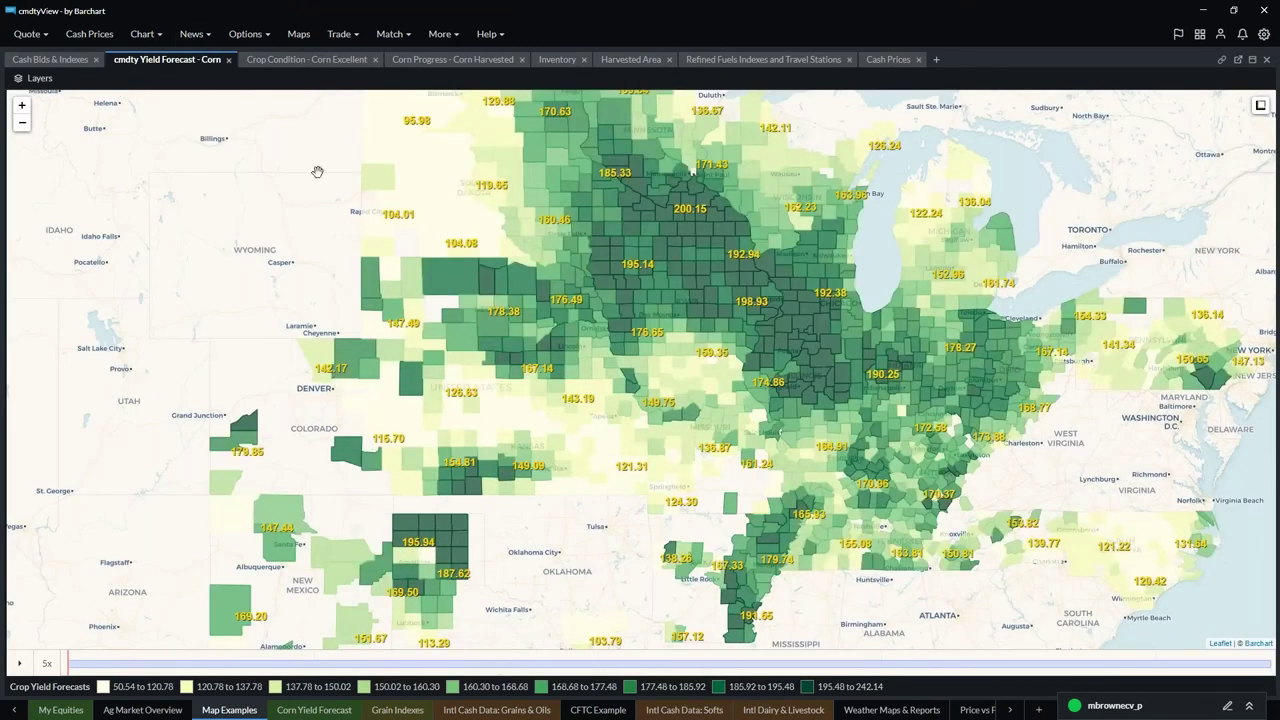
{"action": "left_click_drag", "start_coordinate": [664, 456], "coordinate": [602, 503]}
{"action": "left_click", "coordinate": [33, 80]}
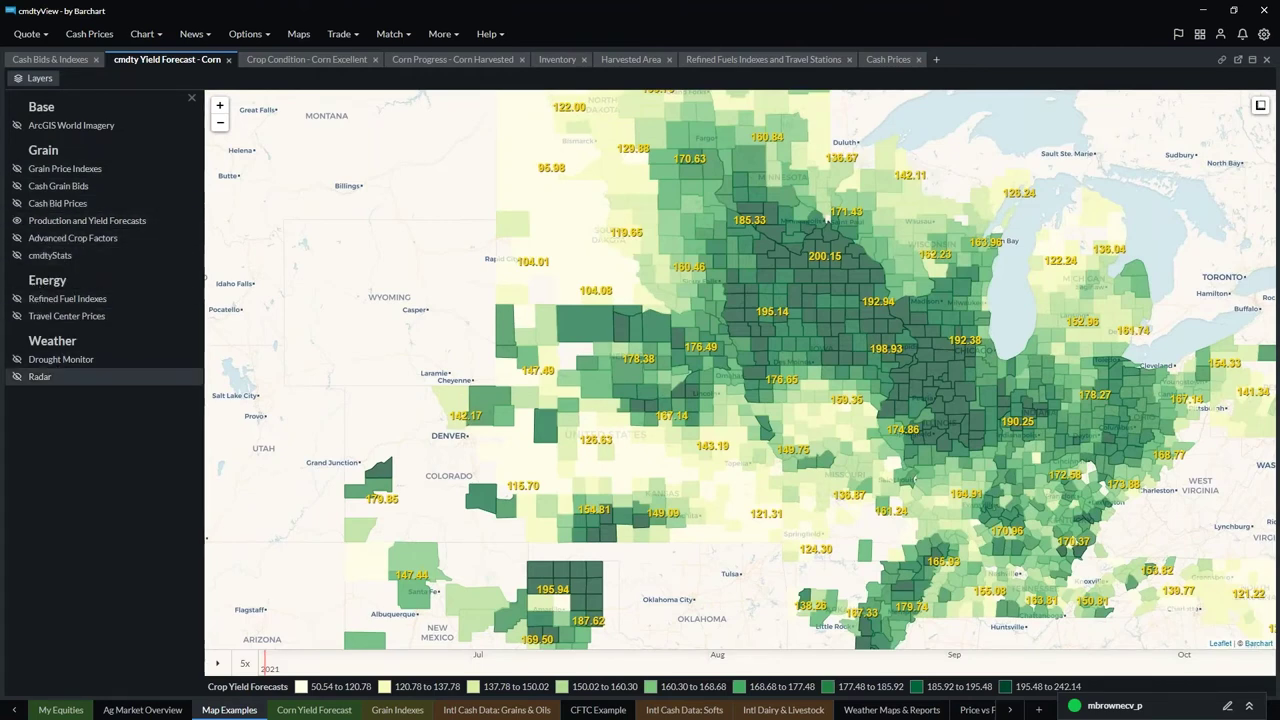
{"action": "left_click", "coordinate": [52, 222]}
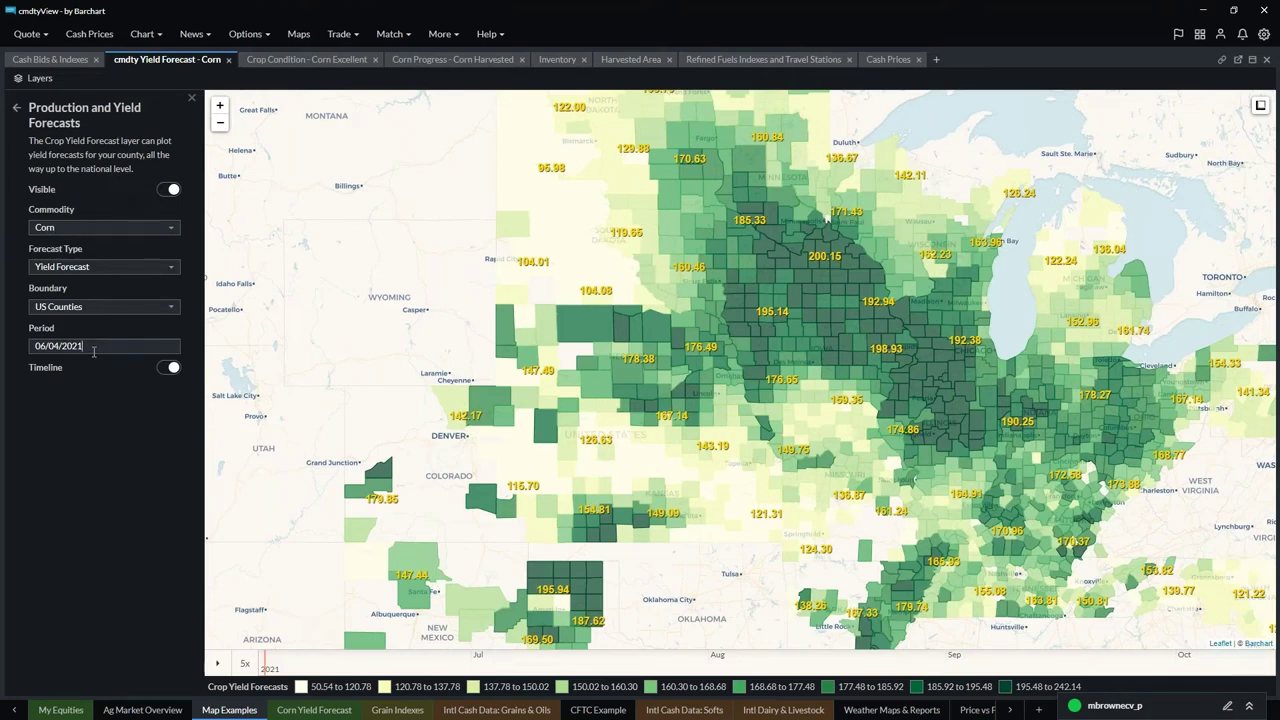
{"action": "left_click", "coordinate": [53, 346]}
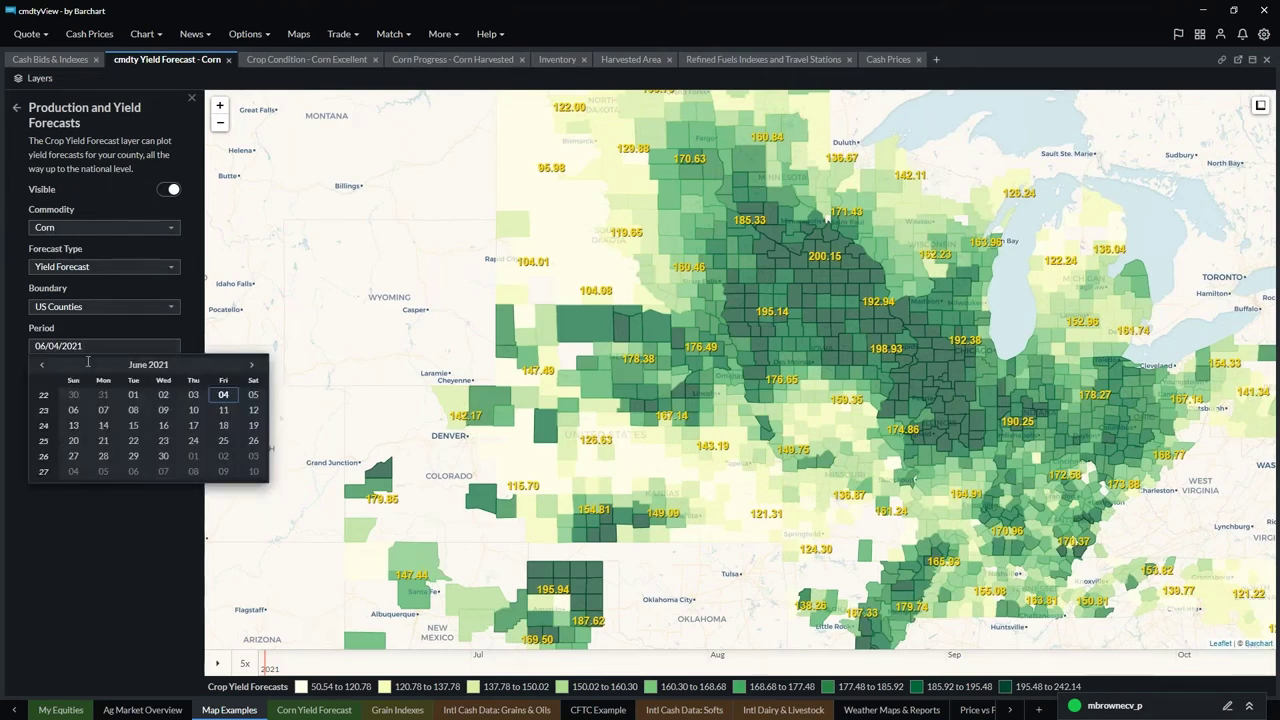
{"action": "left_click", "coordinate": [216, 667]}
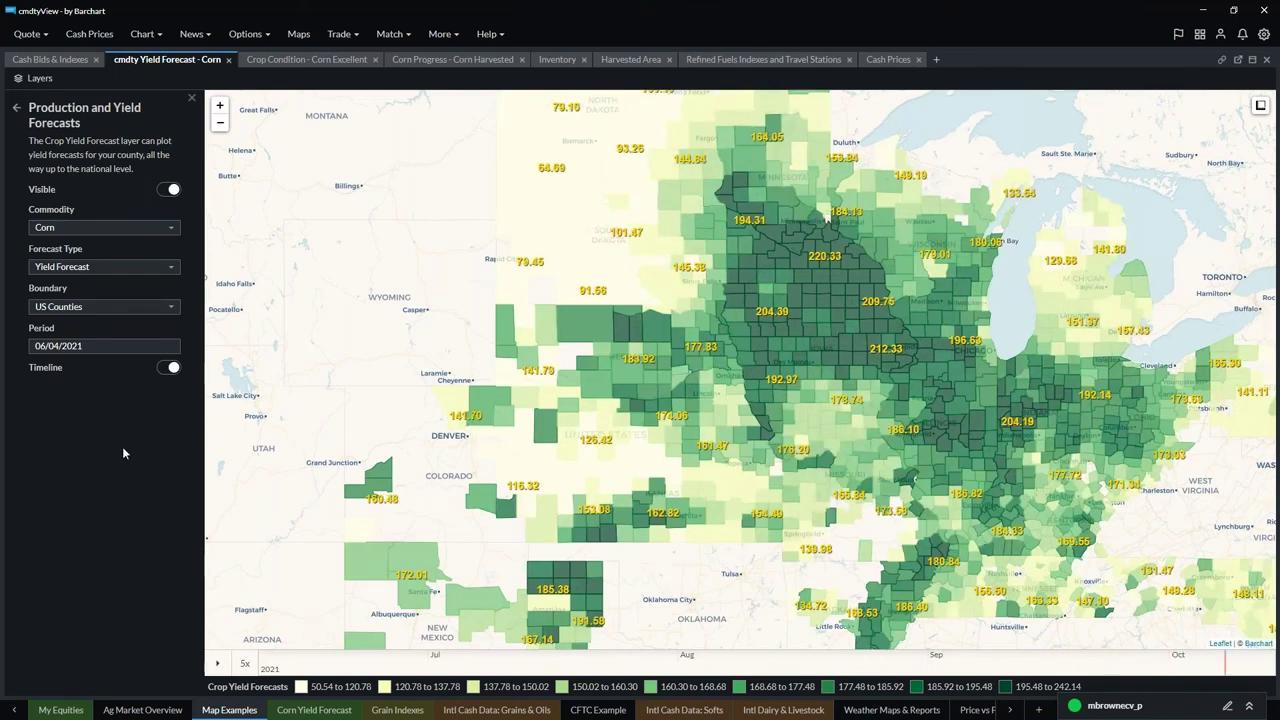
{"action": "left_click", "coordinate": [193, 96]}
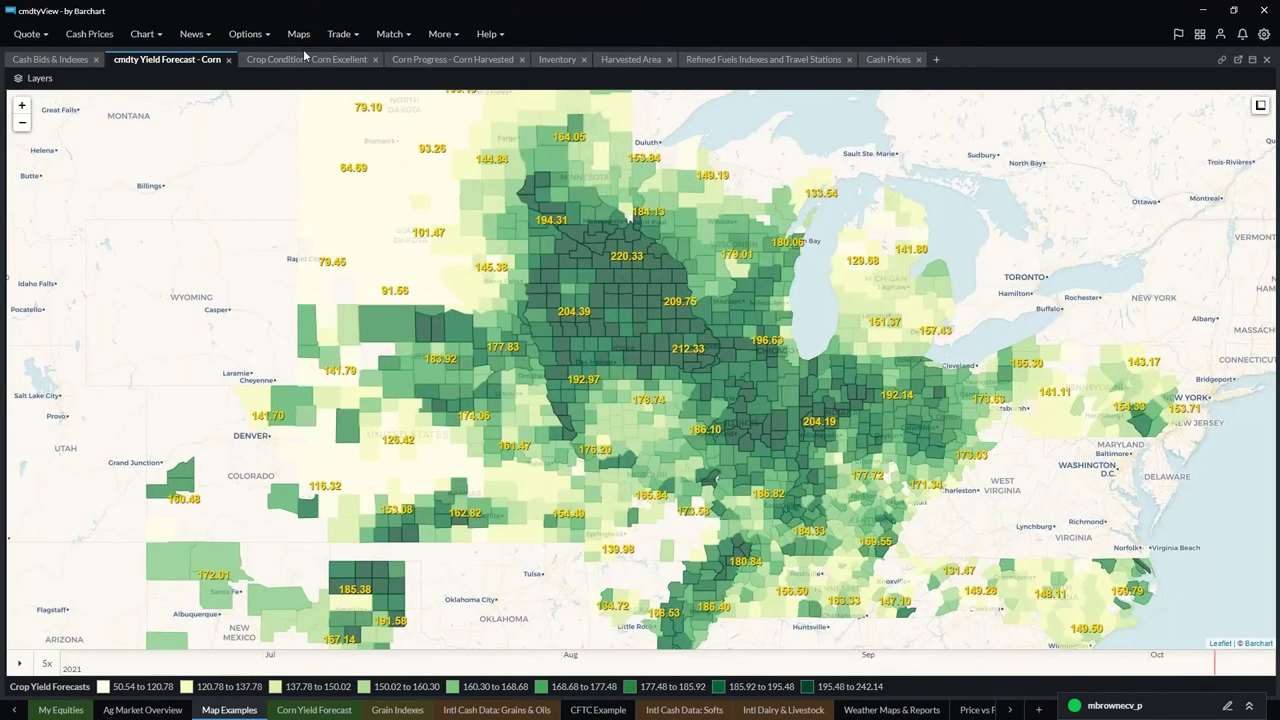
- View the Crop Condition - Corn Excellent, Corn Progress - Corn Harvested and Inventory maps in turn
{"action": "left_click", "coordinate": [303, 60]}
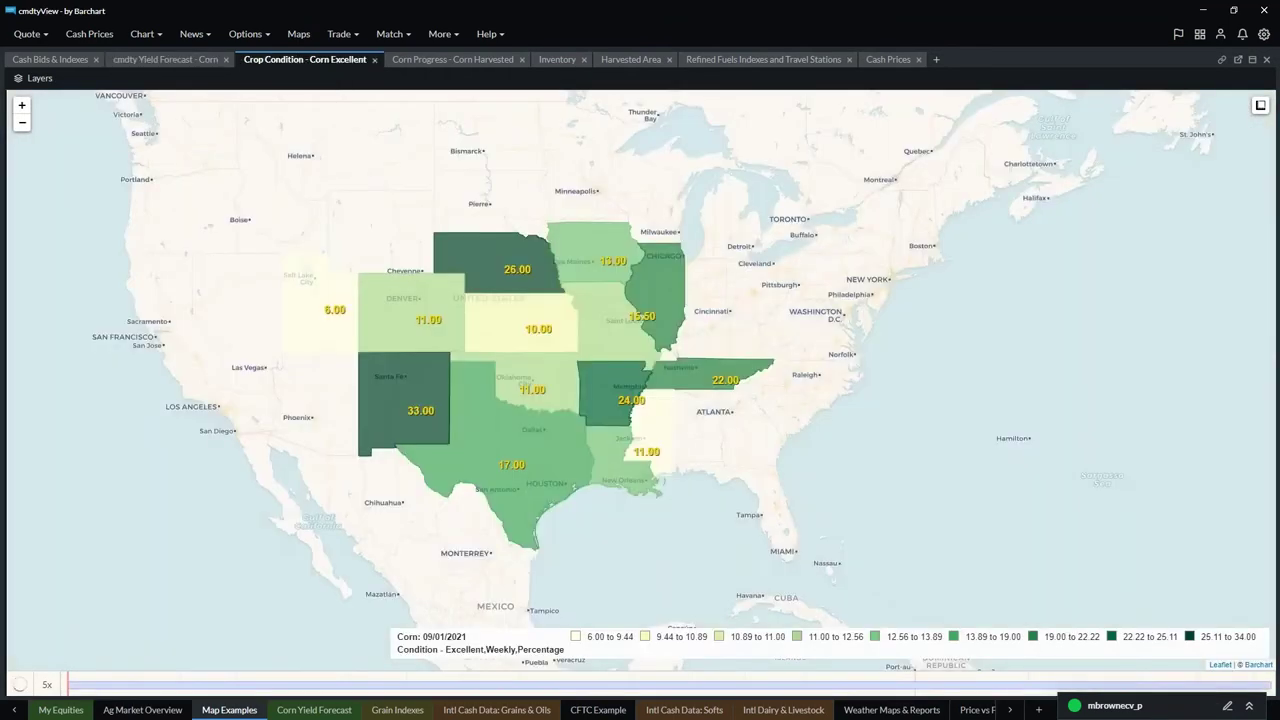
{"action": "left_click", "coordinate": [455, 62]}
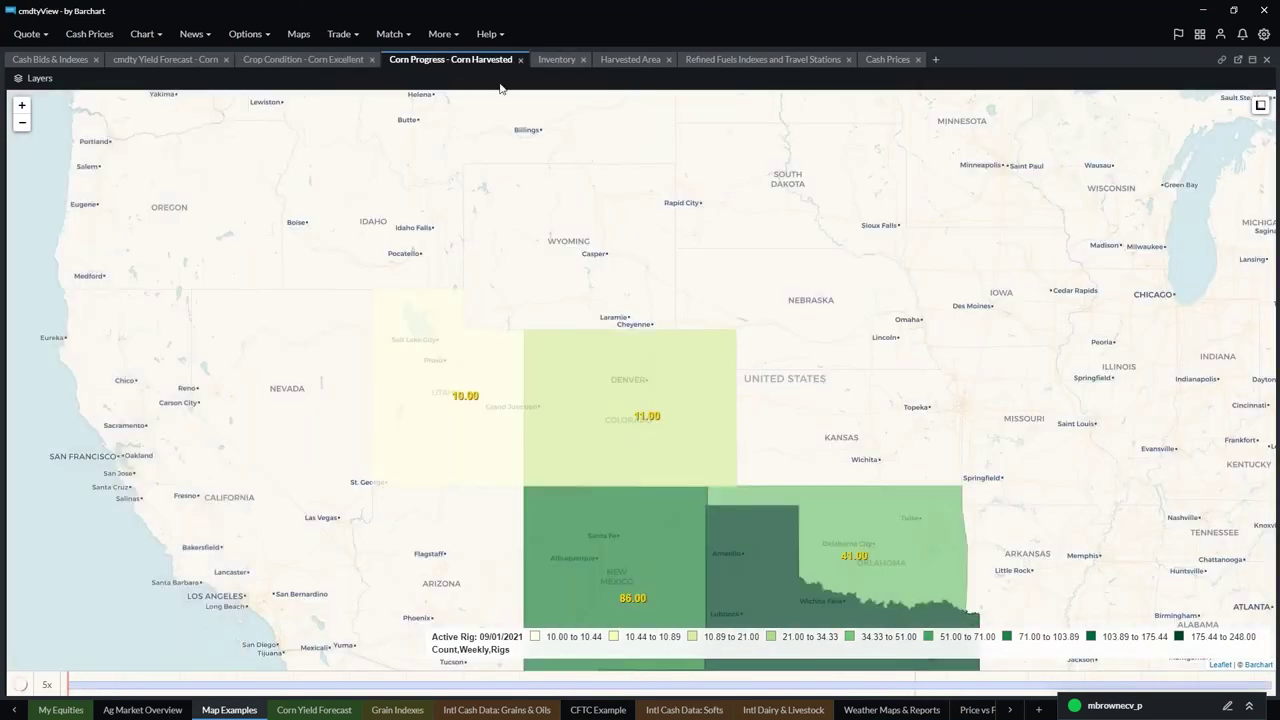
{"action": "left_click", "coordinate": [558, 61]}
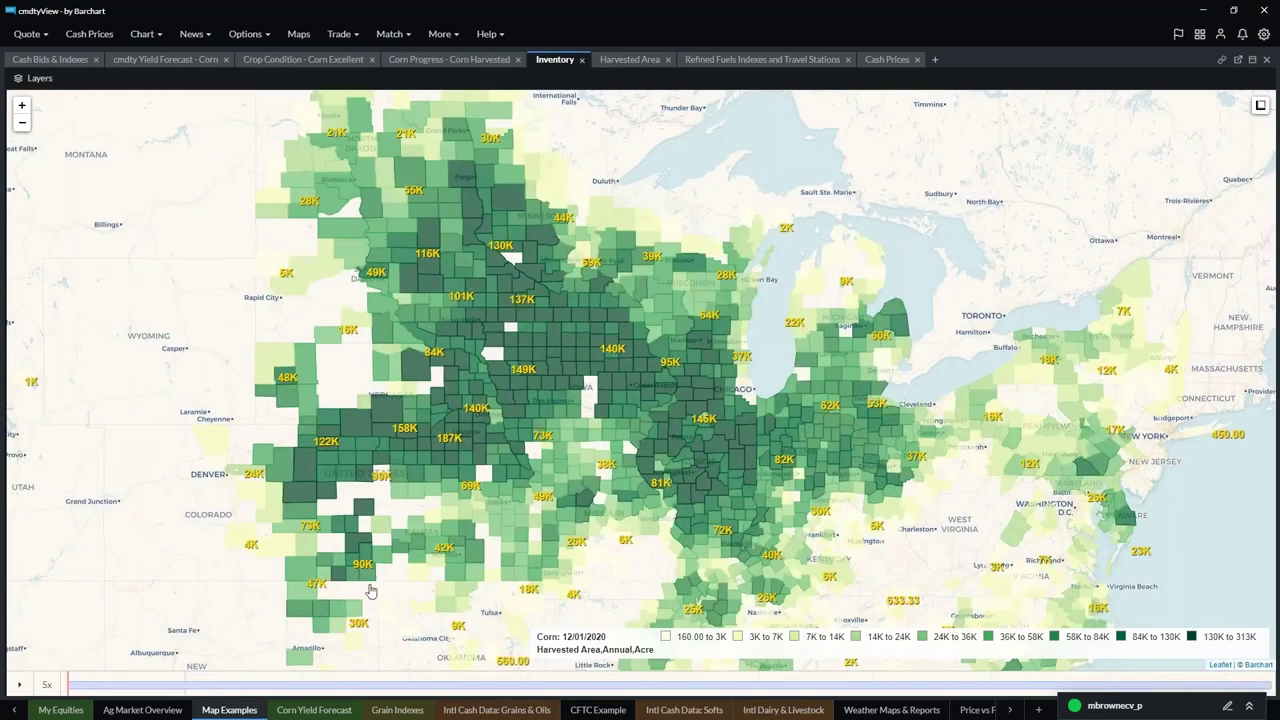
- View the Corn Yield Forecast workspace and the wheat quotes in the Intl Cash Data: Grains & Oils workspace
{"action": "left_click", "coordinate": [312, 711]}
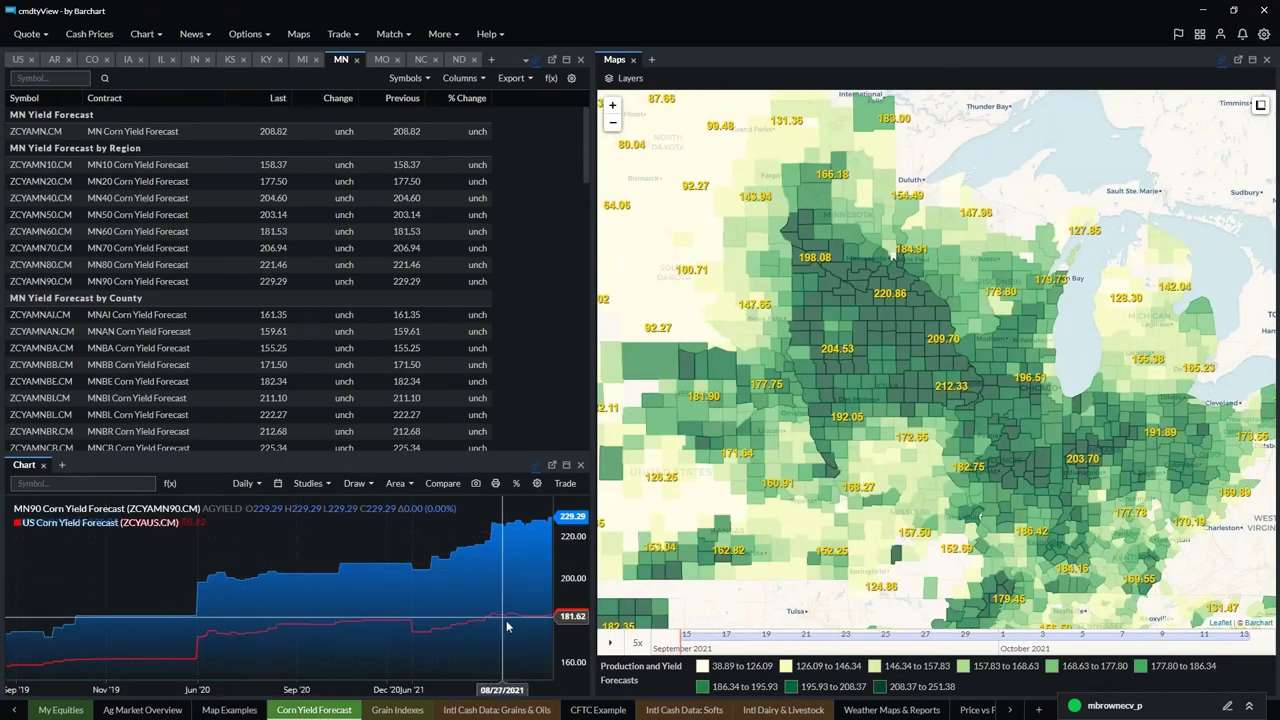
{"action": "left_click", "coordinate": [455, 710]}
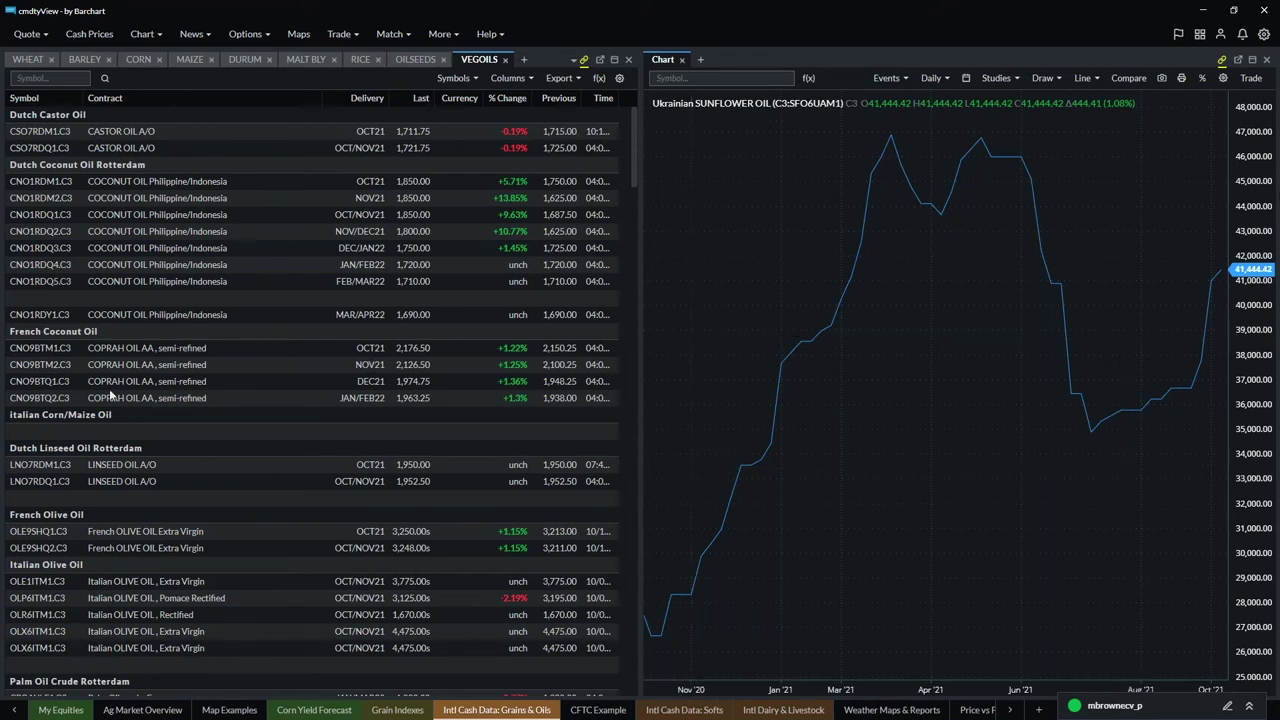
{"action": "left_click", "coordinate": [28, 62]}
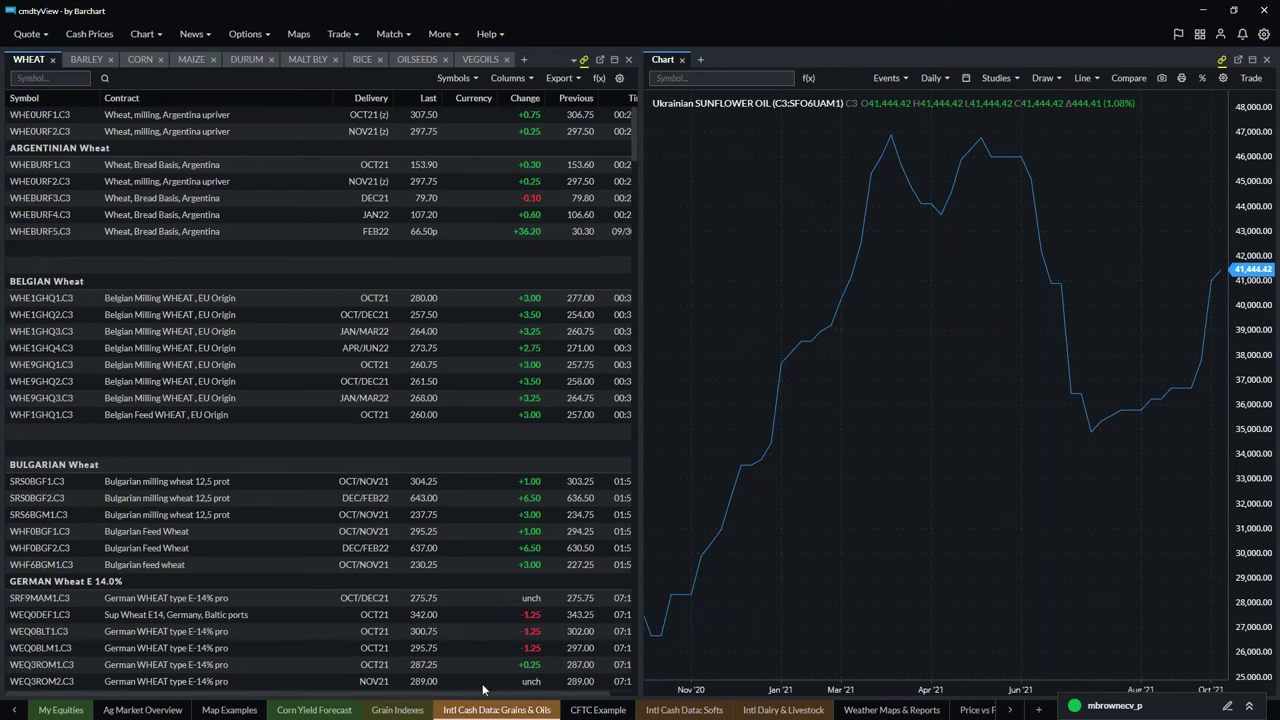
- In the CFTC Example workspace, chart the CBOT corn commercial net position, followed by the noncommercial net position
{"action": "left_click", "coordinate": [598, 710]}
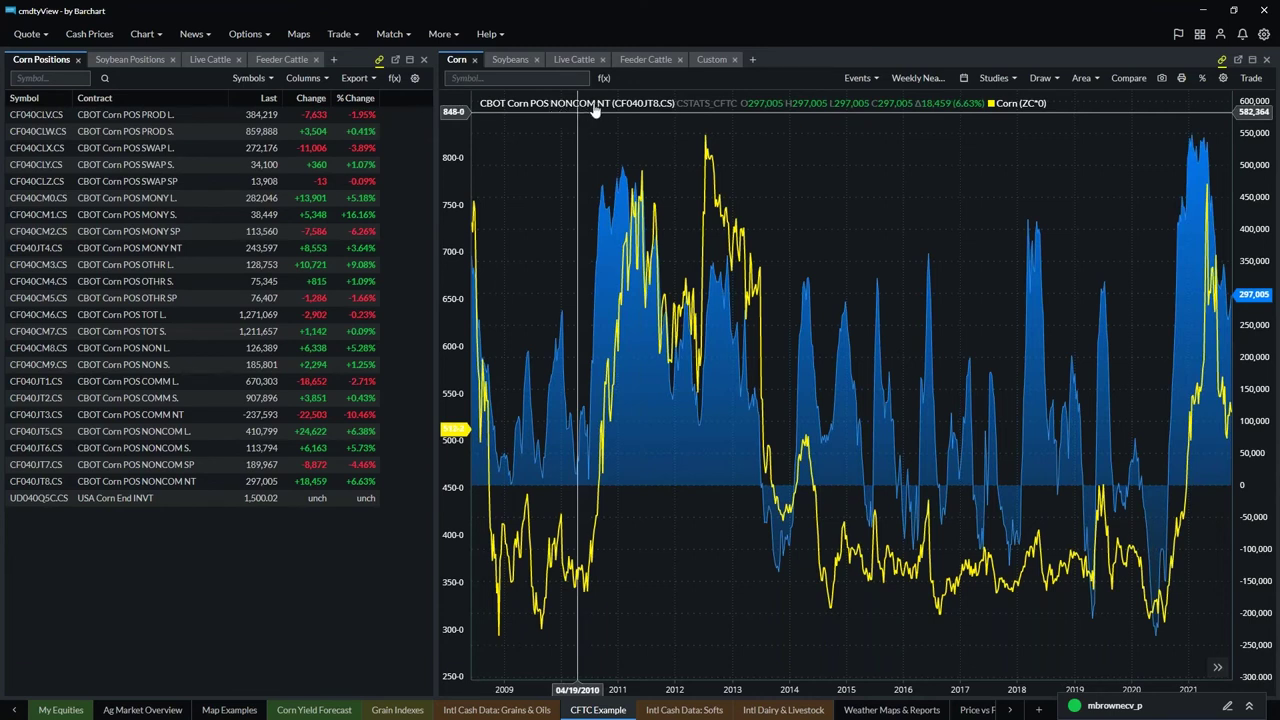
{"action": "left_click", "coordinate": [104, 418]}
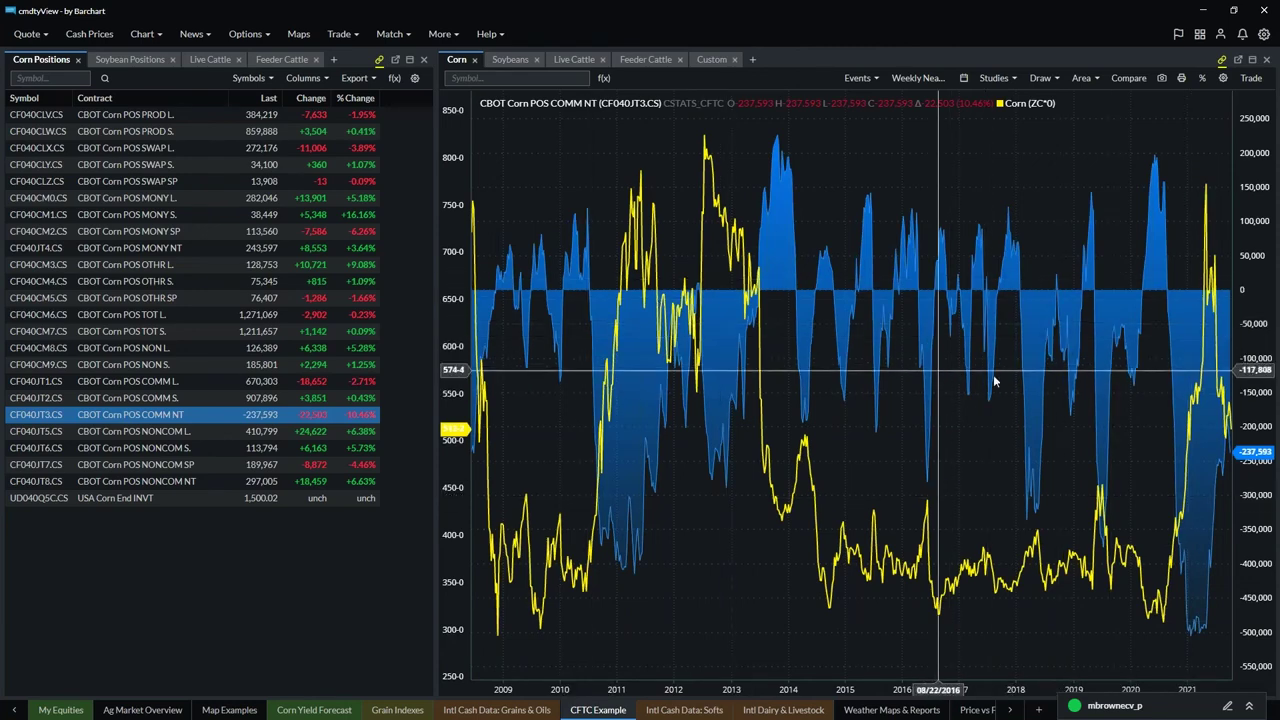
{"action": "left_click", "coordinate": [80, 481]}
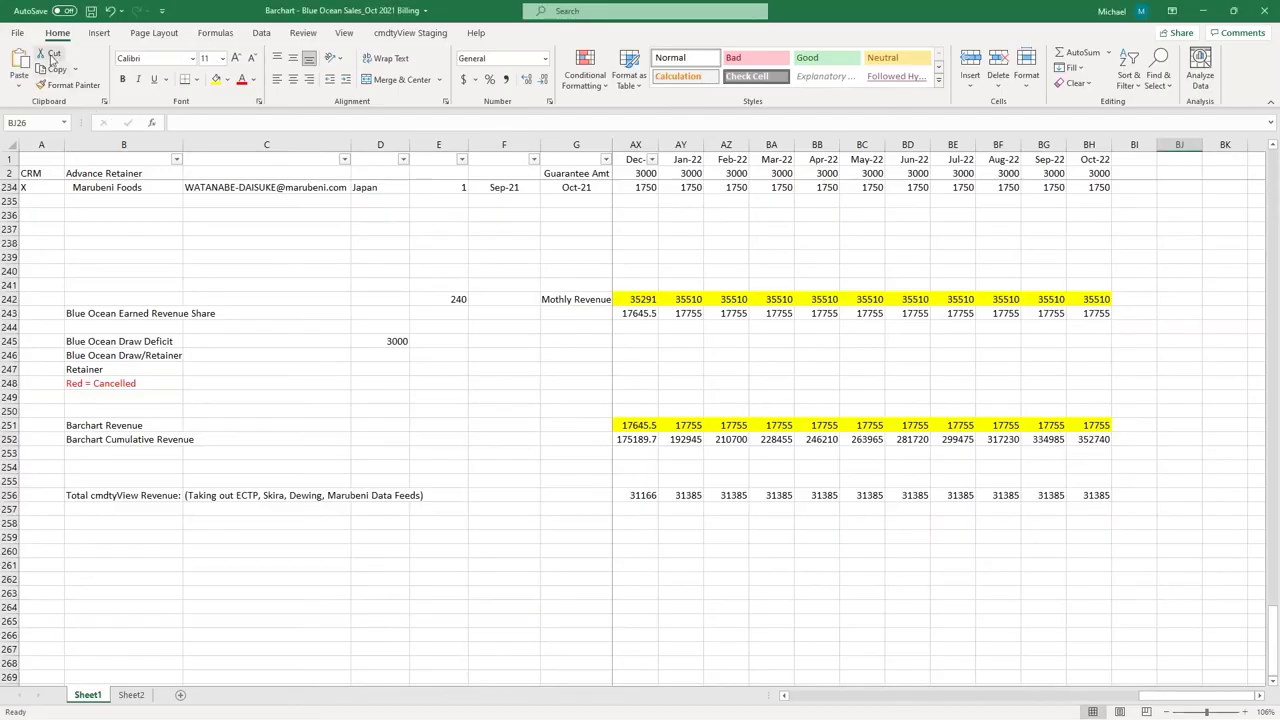
- In Excel, create a blank workbook and open the cmdtyView add-in's Insert Quotes dialog
{"action": "left_click", "coordinate": [18, 33]}
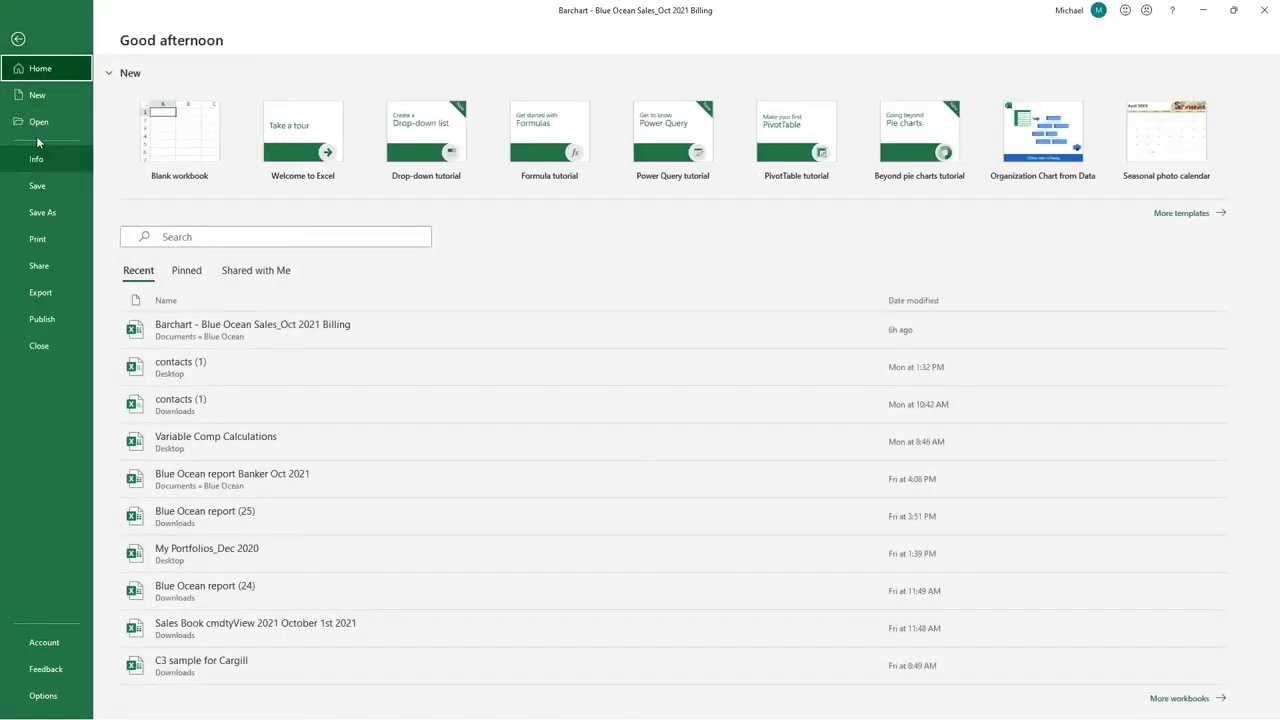
{"action": "left_click", "coordinate": [157, 138]}
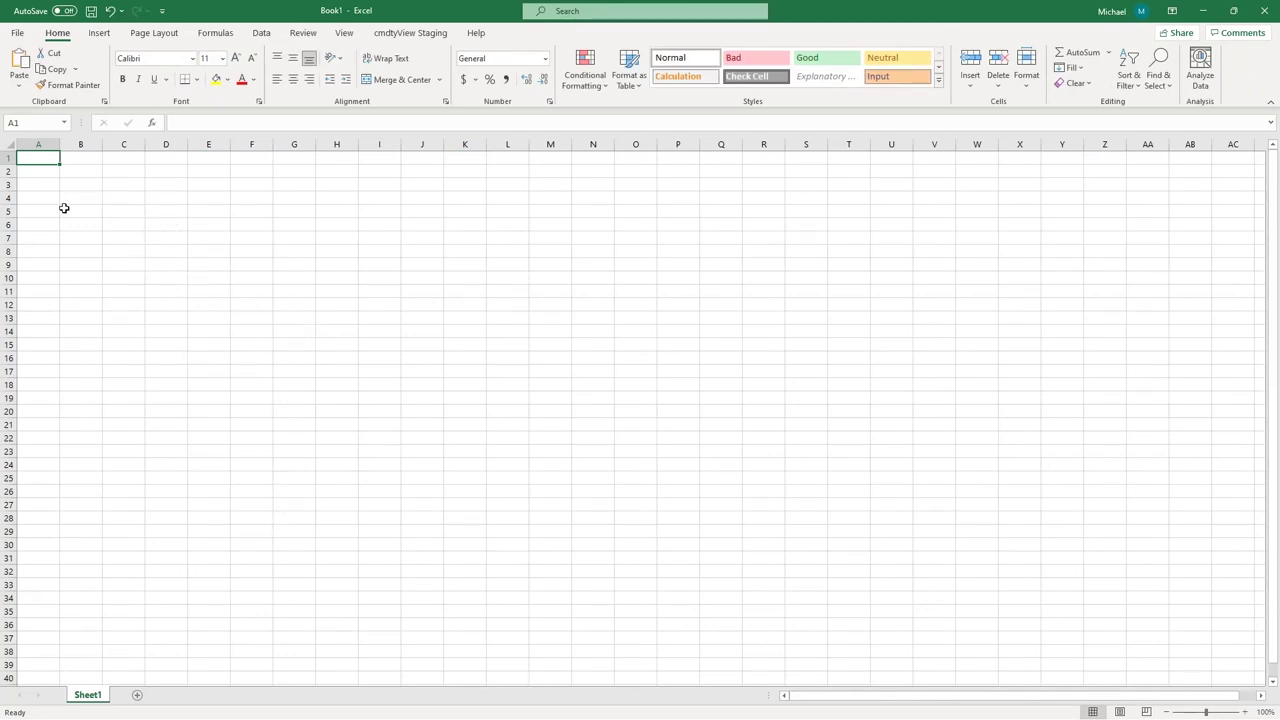
{"action": "left_click", "coordinate": [405, 33]}
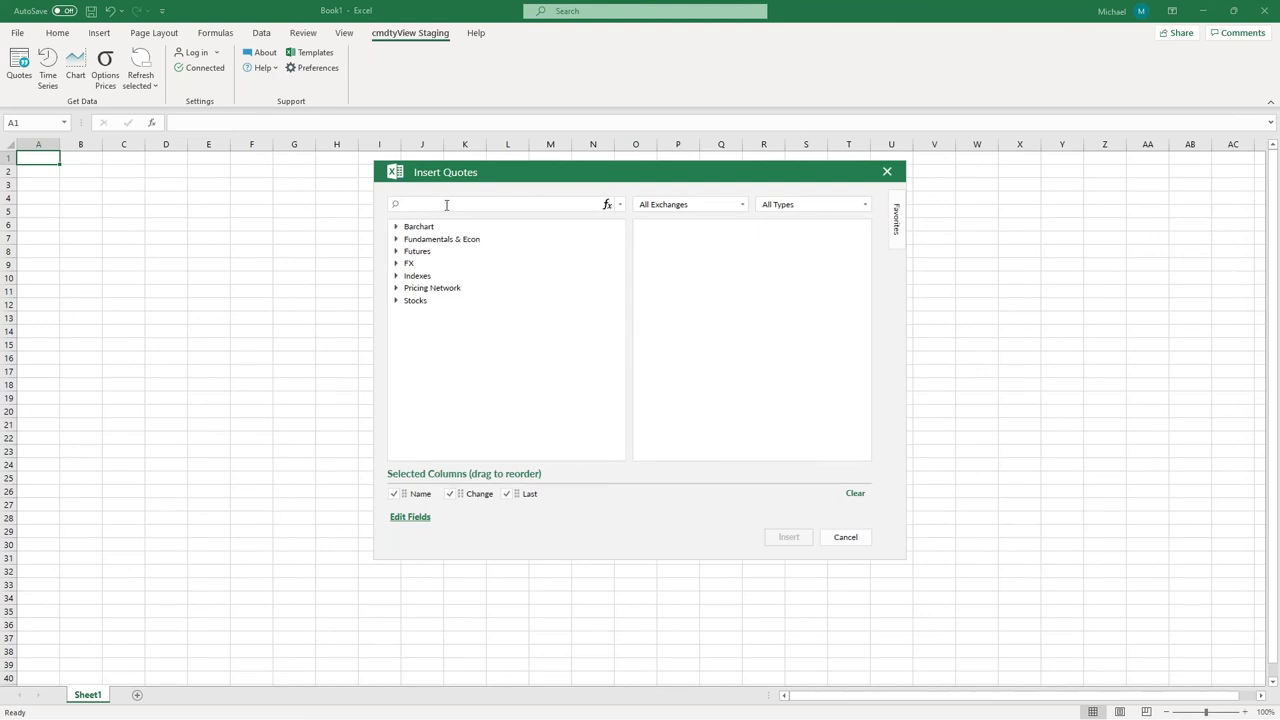
- Search for ZC and add the corn contracts ZCZ21, ZCH22, ZCK22, ZCN22, ZCU22 and ZCZ22 to the quote list
{"action": "type", "text": "ZC"}
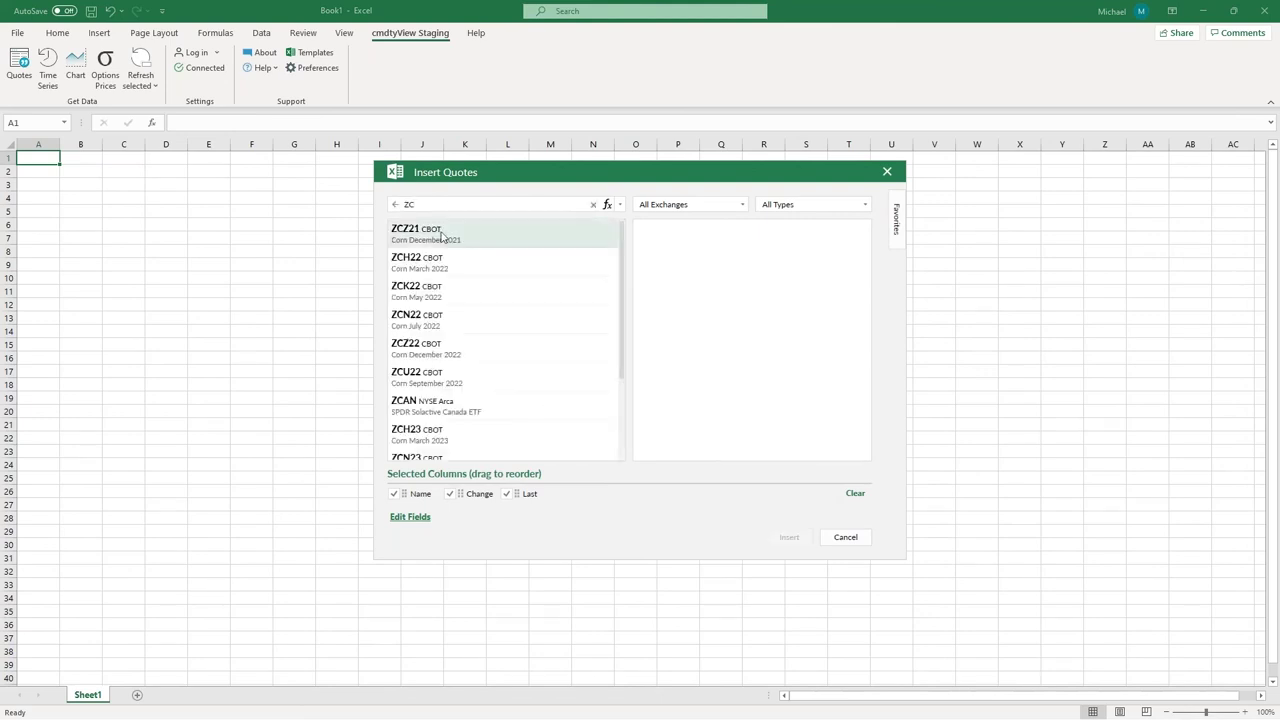
{"action": "left_click", "coordinate": [445, 237]}
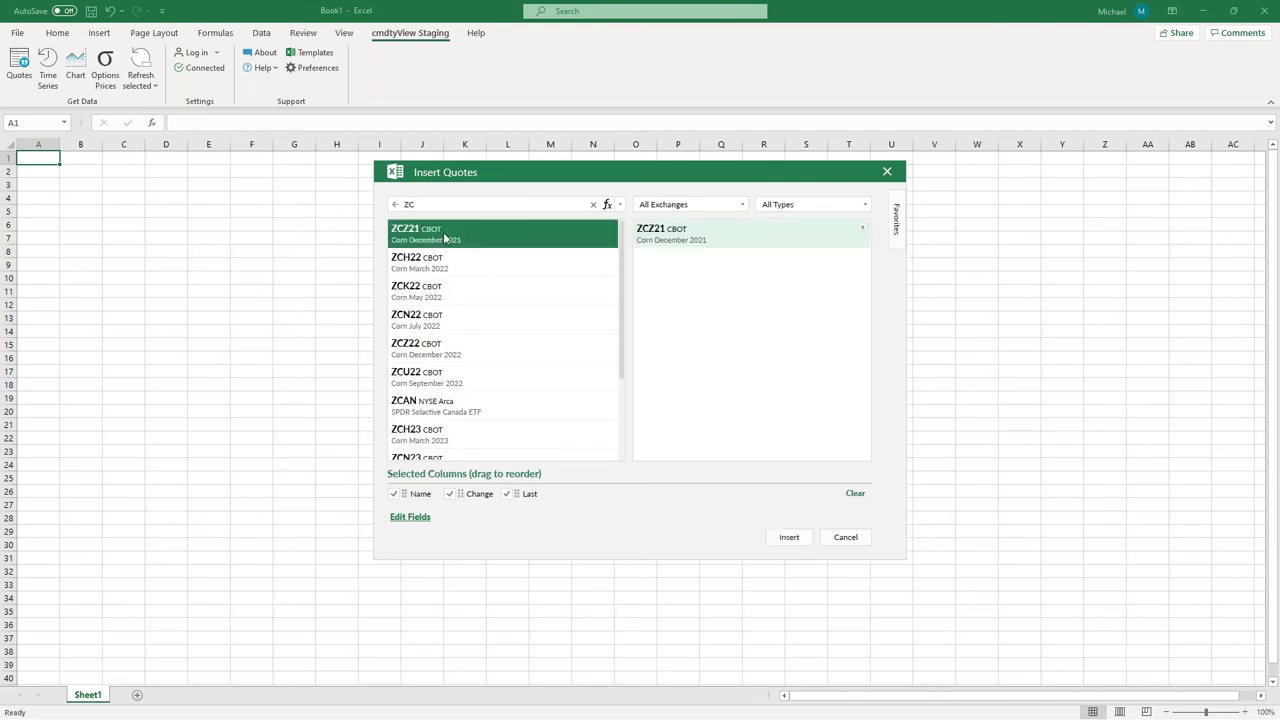
{"action": "left_click", "coordinate": [440, 264]}
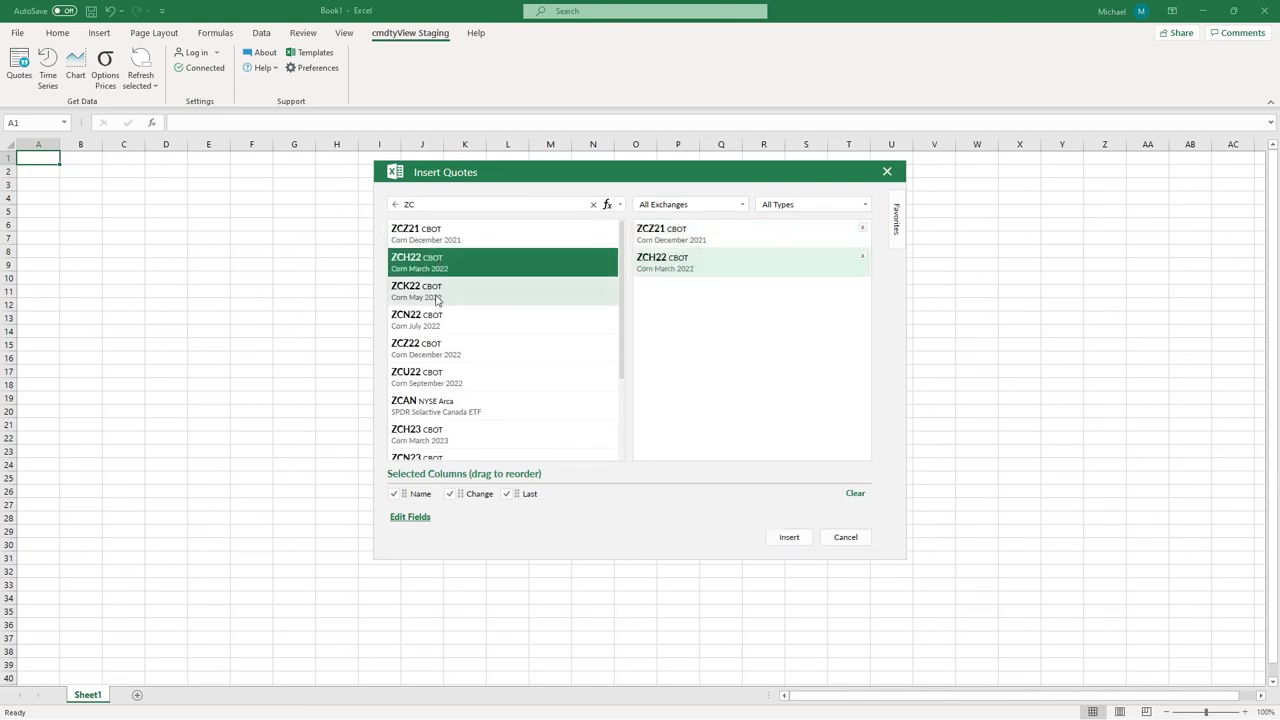
{"action": "left_click", "coordinate": [437, 298]}
{"action": "left_click", "coordinate": [425, 322]}
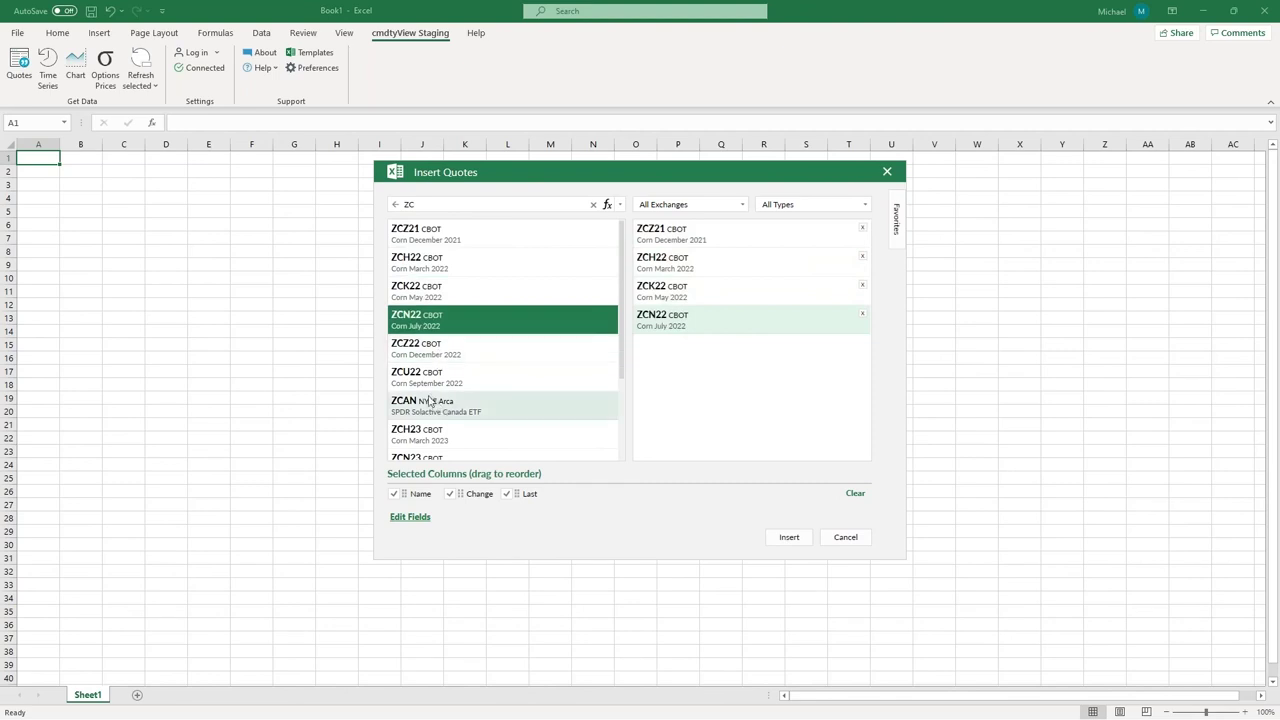
{"action": "left_click", "coordinate": [419, 381]}
{"action": "left_click", "coordinate": [426, 352]}
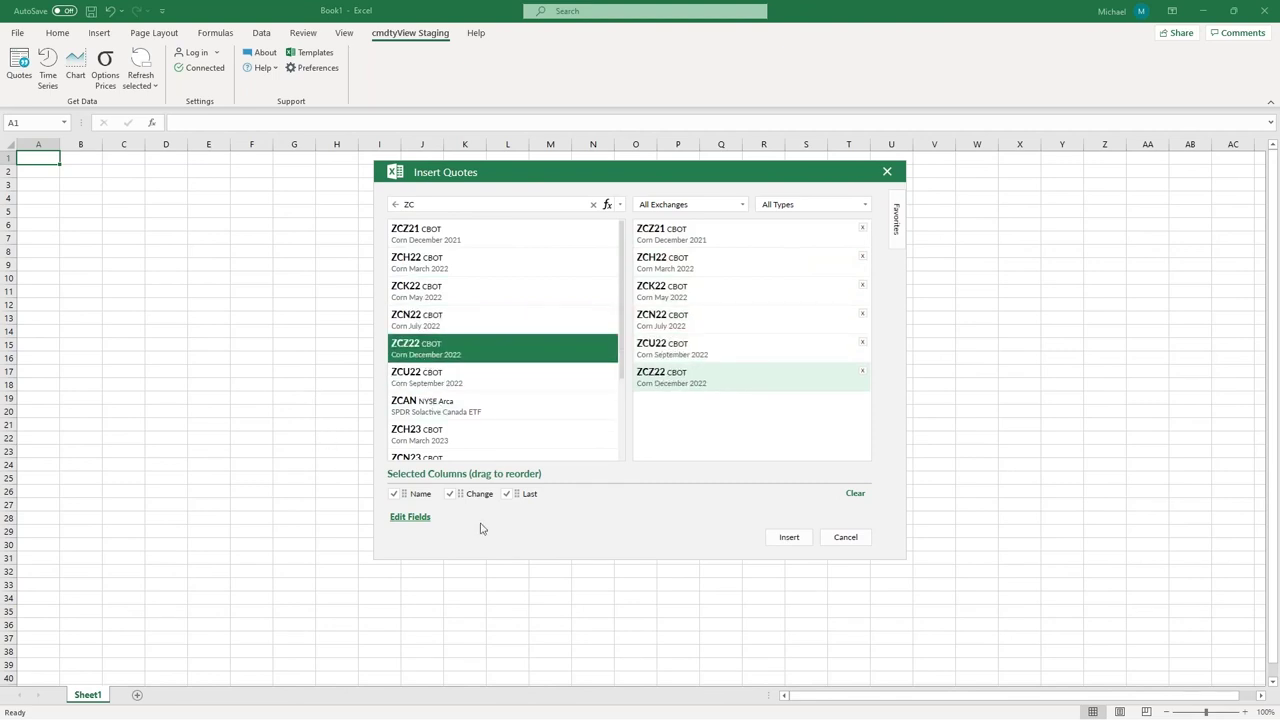
- Add the % Chg, Open and High fields to the quote columns and insert the corn quotes into the sheet
{"action": "left_click", "coordinate": [410, 518]}
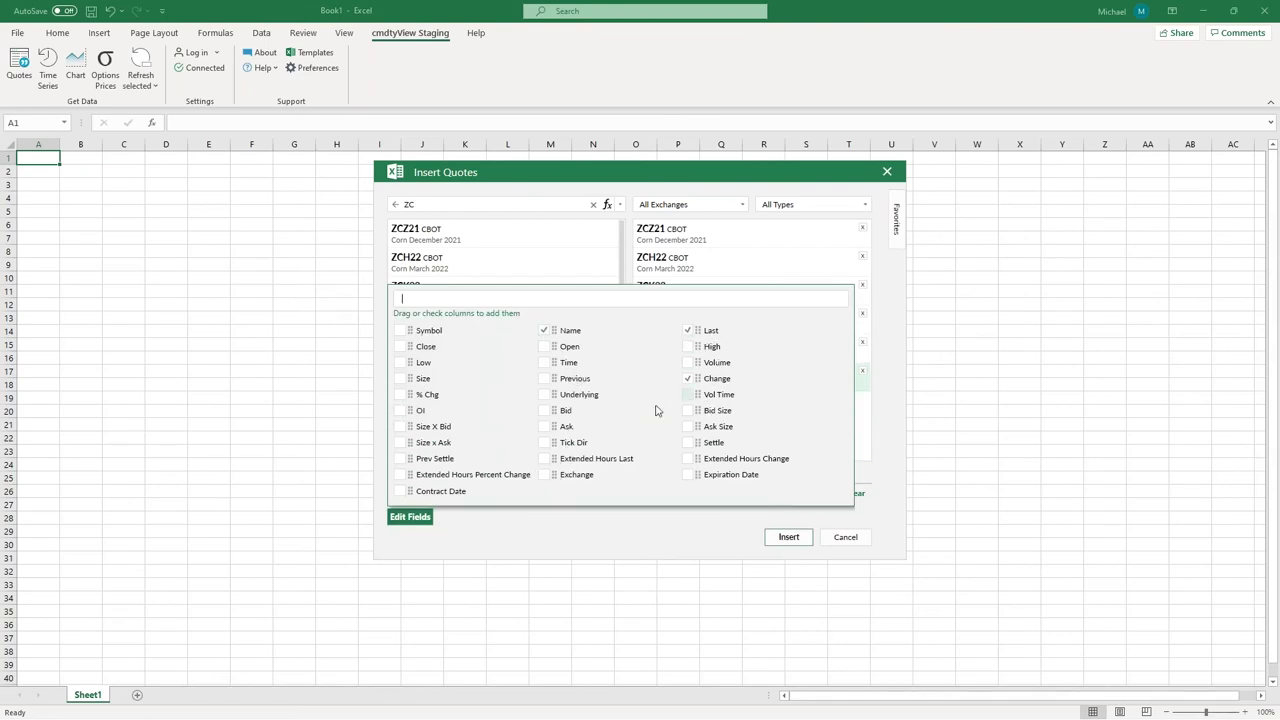
{"action": "left_click", "coordinate": [400, 395]}
{"action": "left_click", "coordinate": [400, 363]}
{"action": "left_click", "coordinate": [544, 347]}
{"action": "left_click", "coordinate": [687, 347]}
{"action": "left_click_drag", "start_coordinate": [549, 346], "coordinate": [409, 358]}
{"action": "left_click", "coordinate": [400, 362]}
{"action": "left_click", "coordinate": [781, 540]}
{"action": "left_click", "coordinate": [781, 540]}
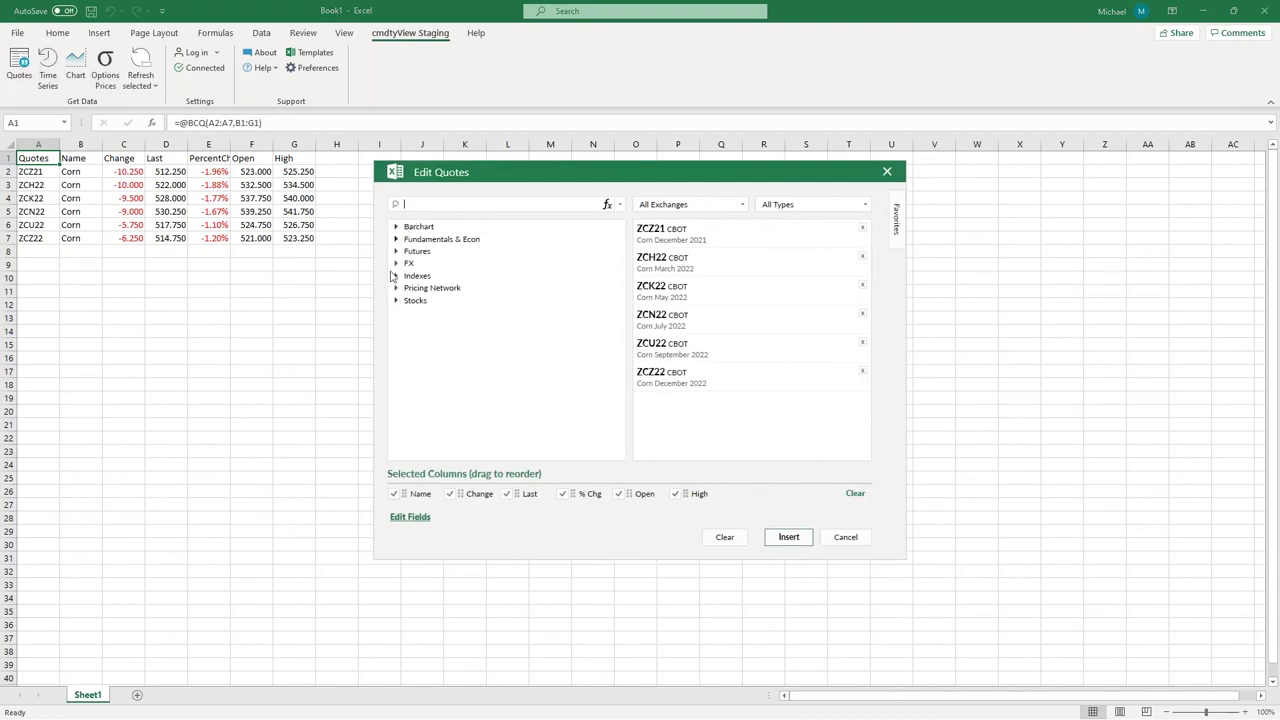
- Browse the symbol categories in the Edit Quotes dialog, including Barchart's Ag and Grain Bids groups and Fundamentals & Econ, and leave without changes
{"action": "left_click", "coordinate": [396, 228]}
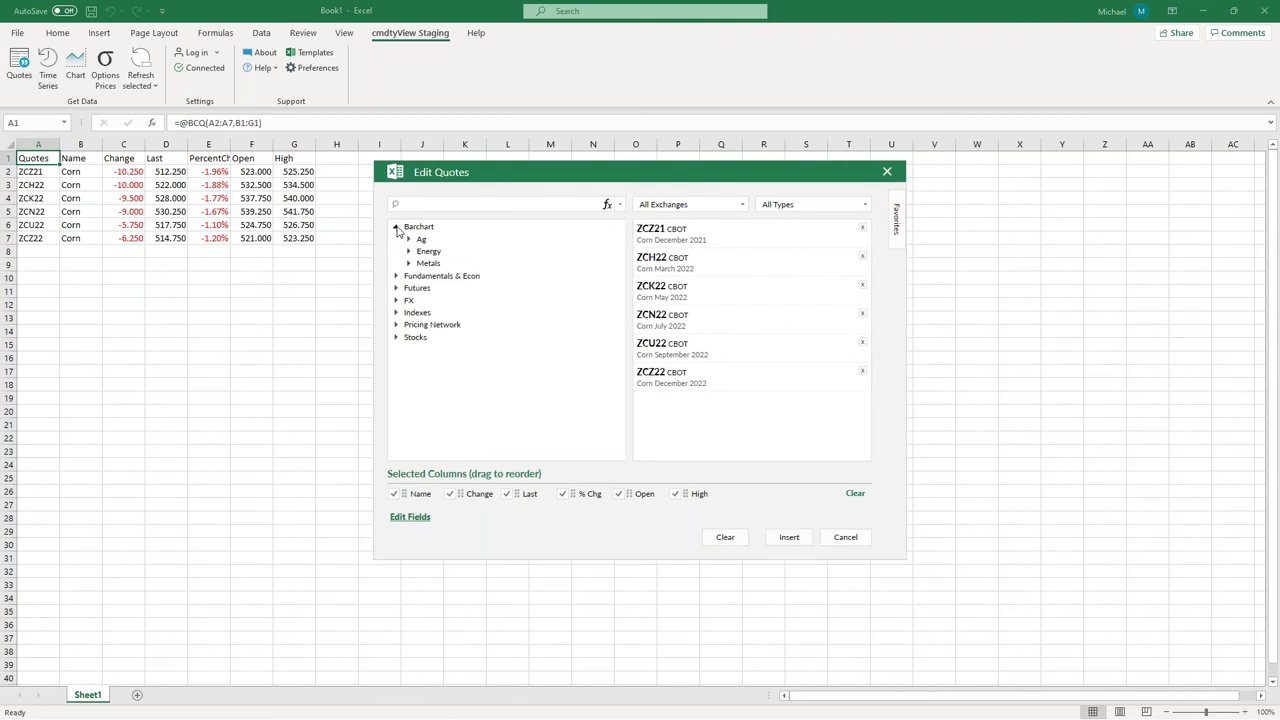
{"action": "left_click", "coordinate": [408, 240]}
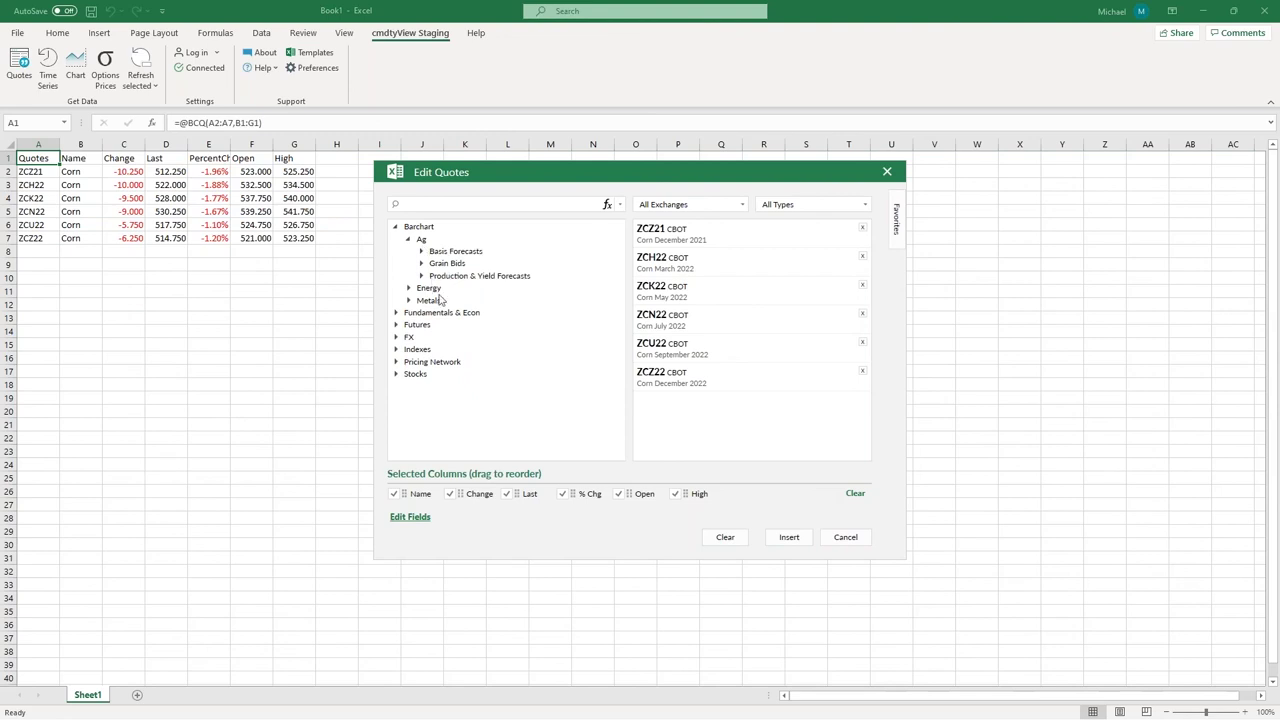
{"action": "left_click", "coordinate": [423, 265]}
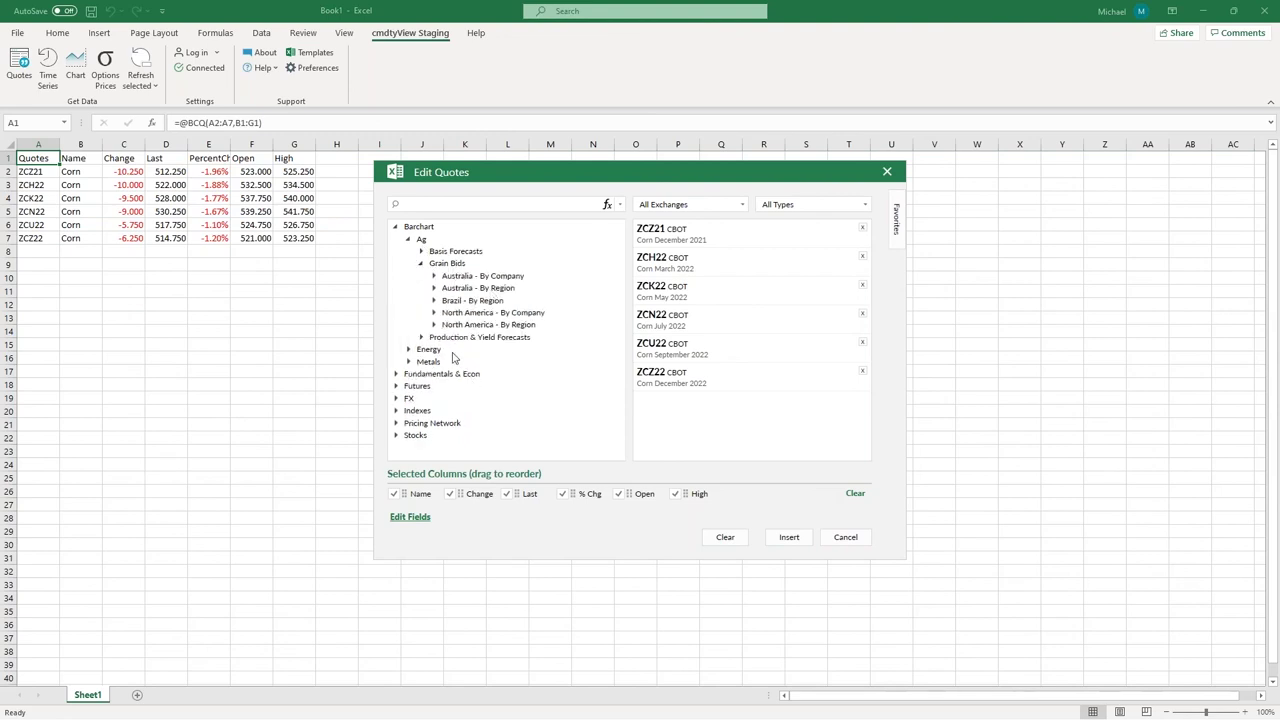
{"action": "left_click", "coordinate": [395, 228]}
{"action": "left_click", "coordinate": [396, 240]}
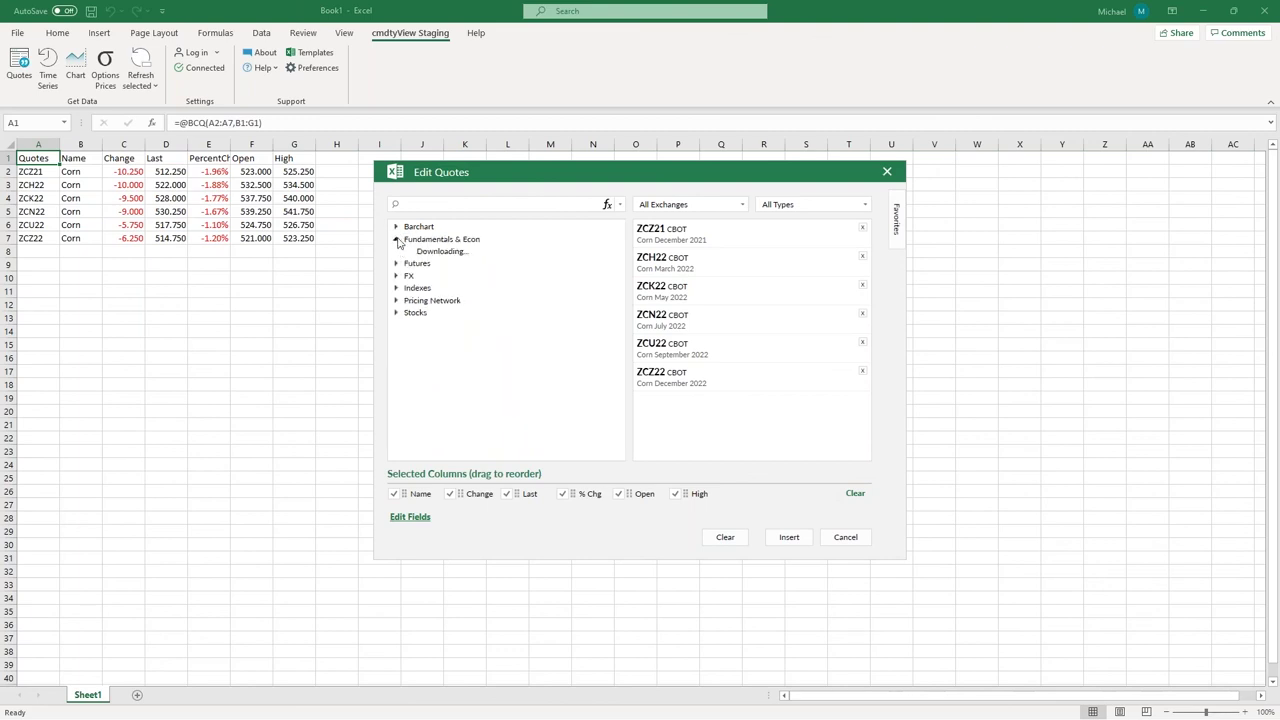
{"action": "left_click", "coordinate": [396, 240]}
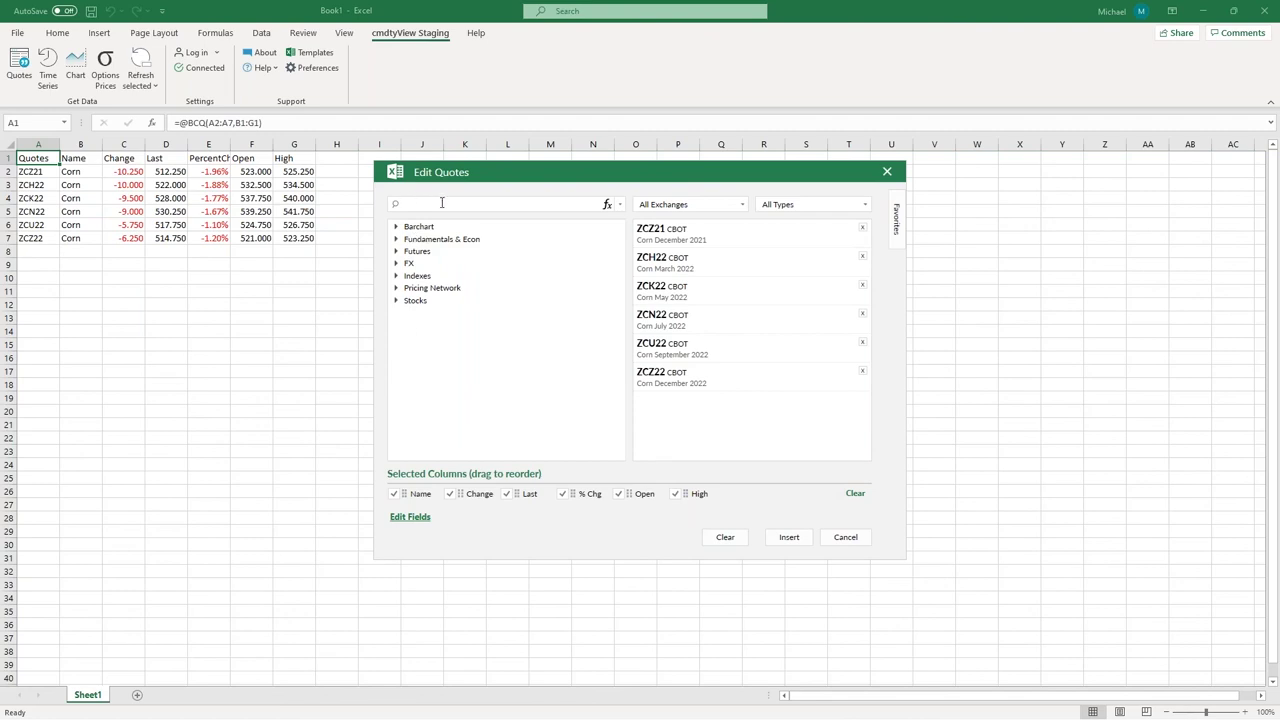
{"action": "left_click", "coordinate": [845, 537]}
- Start a time series at cell A10 and add the corn contract ZCZ21 and the soybean contract ZSX21 to it
{"action": "left_click", "coordinate": [33, 278]}
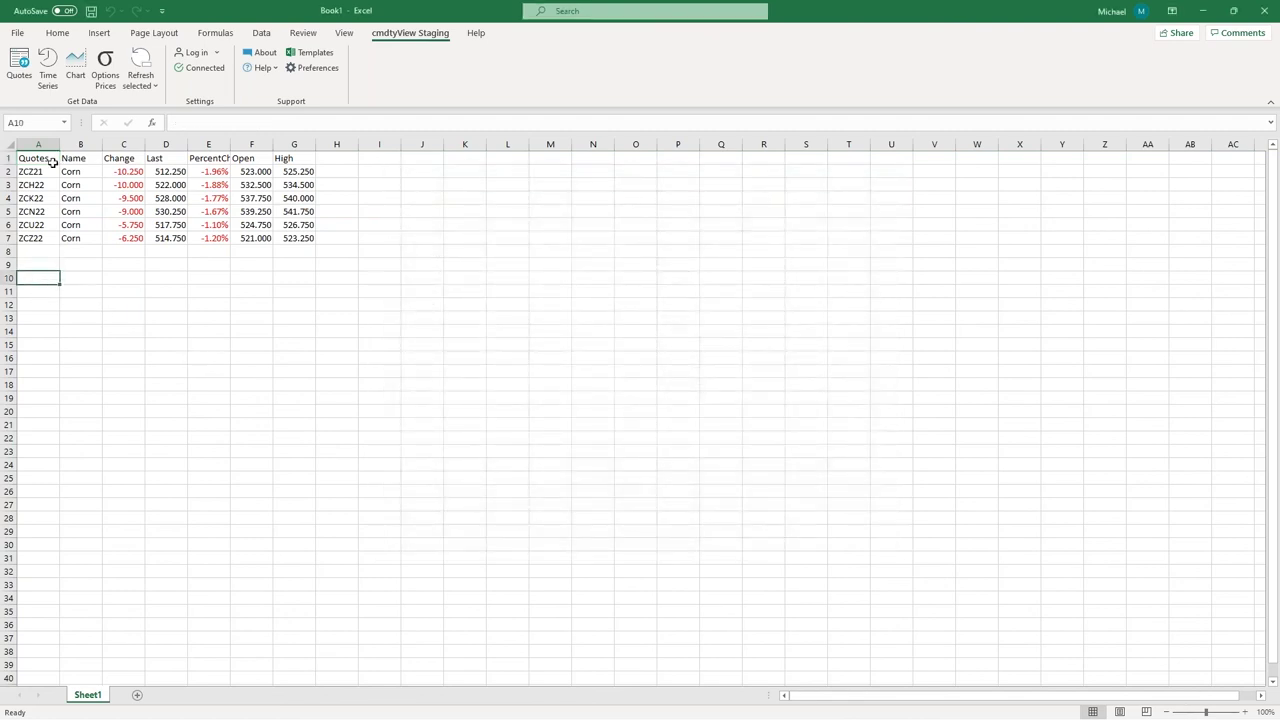
{"action": "left_click", "coordinate": [47, 68]}
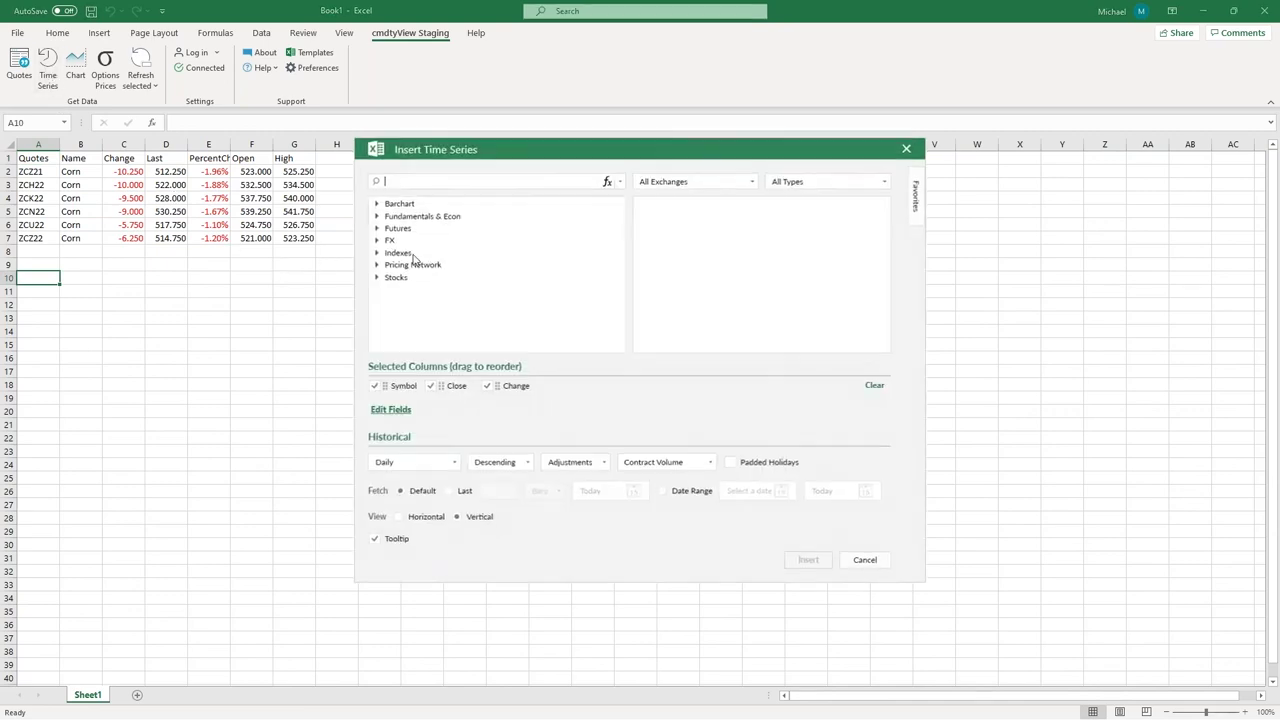
{"action": "type", "text": "zc"}
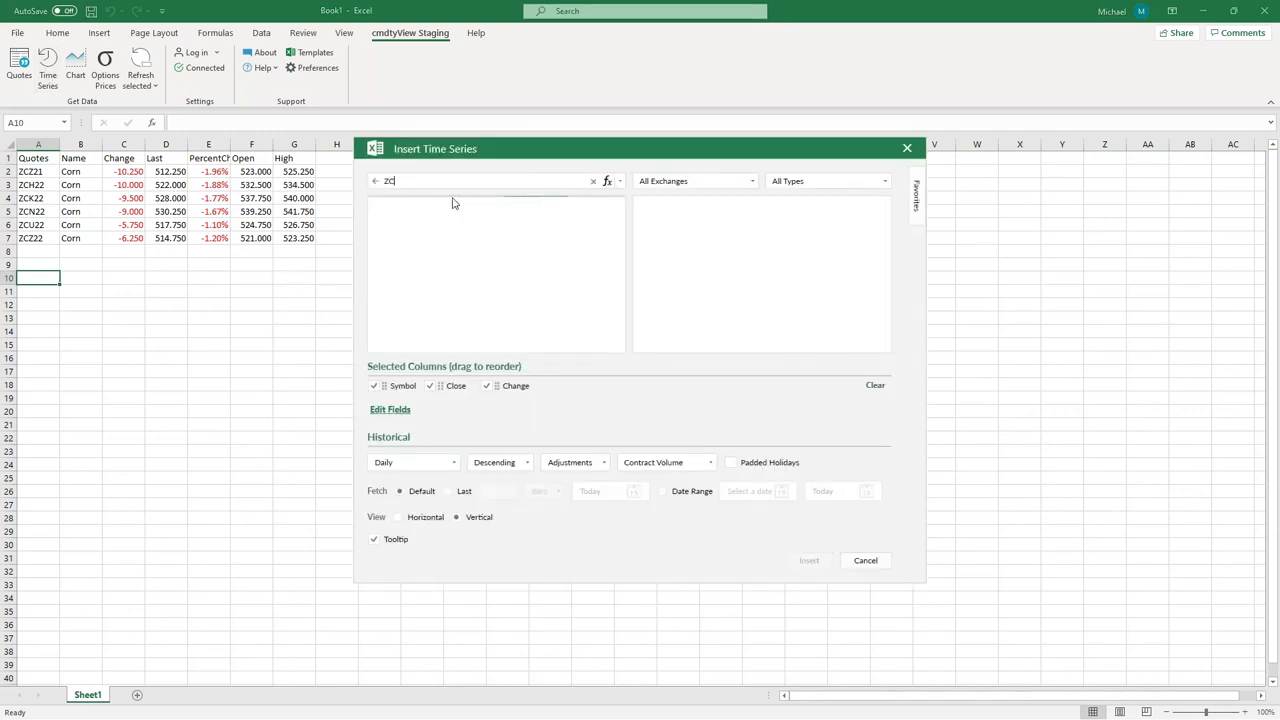
{"action": "left_click", "coordinate": [440, 207]}
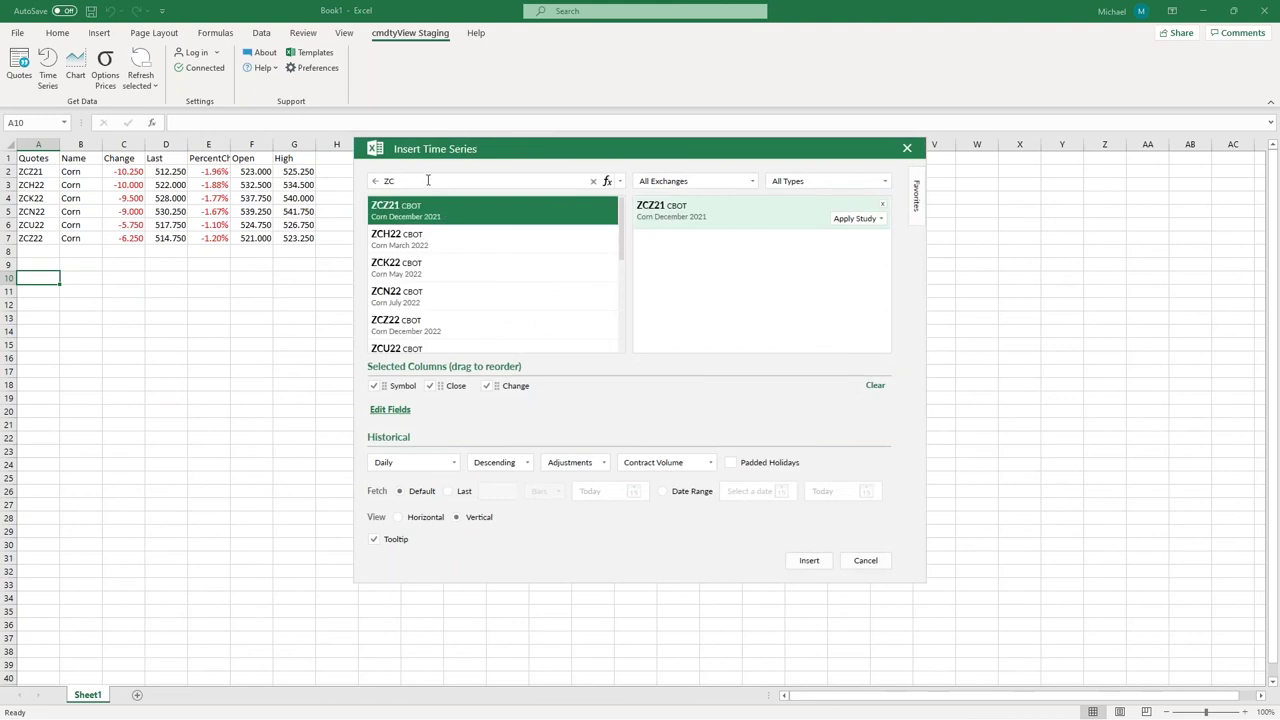
{"action": "left_click_drag", "start_coordinate": [428, 180], "coordinate": [387, 176]}
{"action": "type", "text": "ZS"}
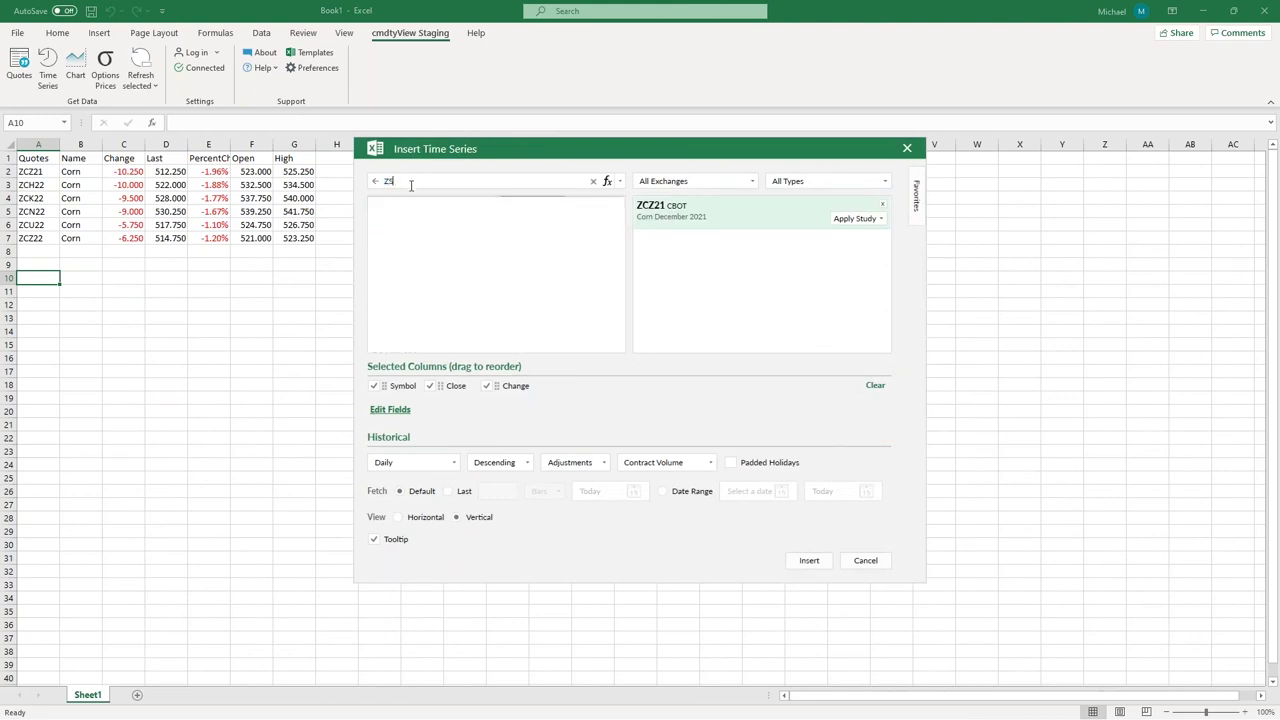
{"action": "left_click", "coordinate": [404, 242]}
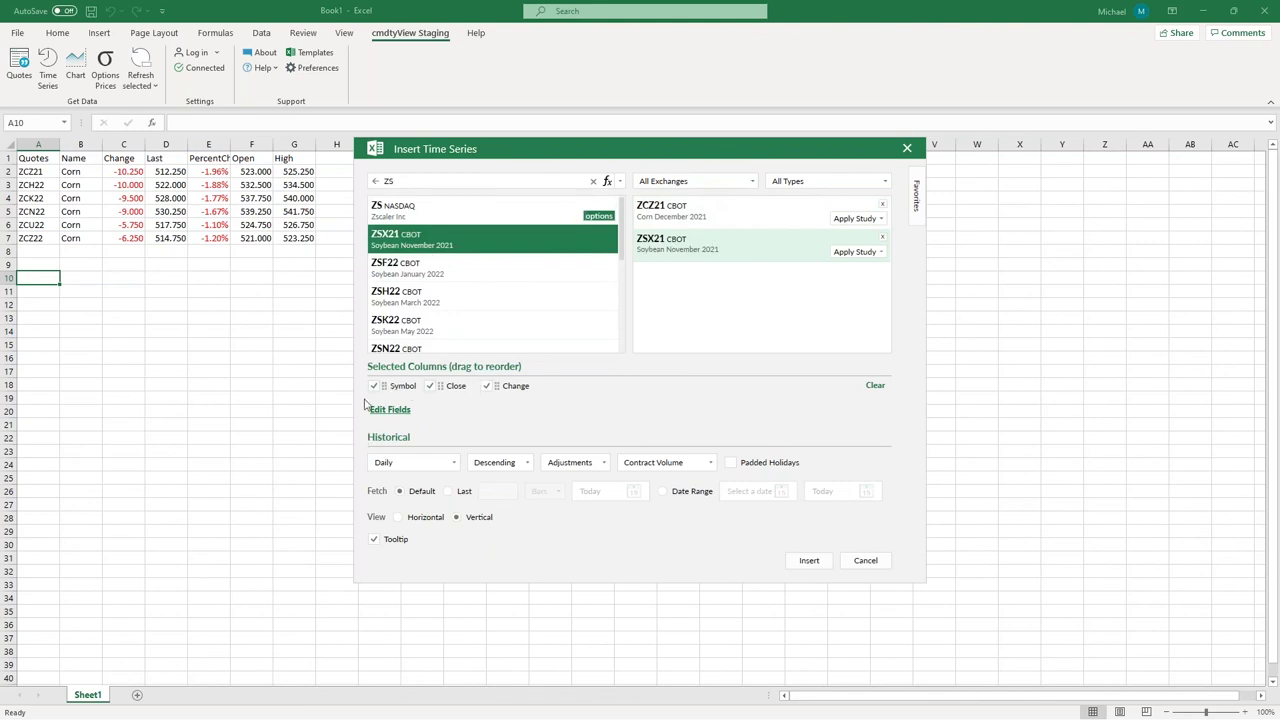
- Set the time series to Daily Nearest with the roll on expiration, fetch the last 5000 bars, and insert it
{"action": "left_click", "coordinate": [453, 464]}
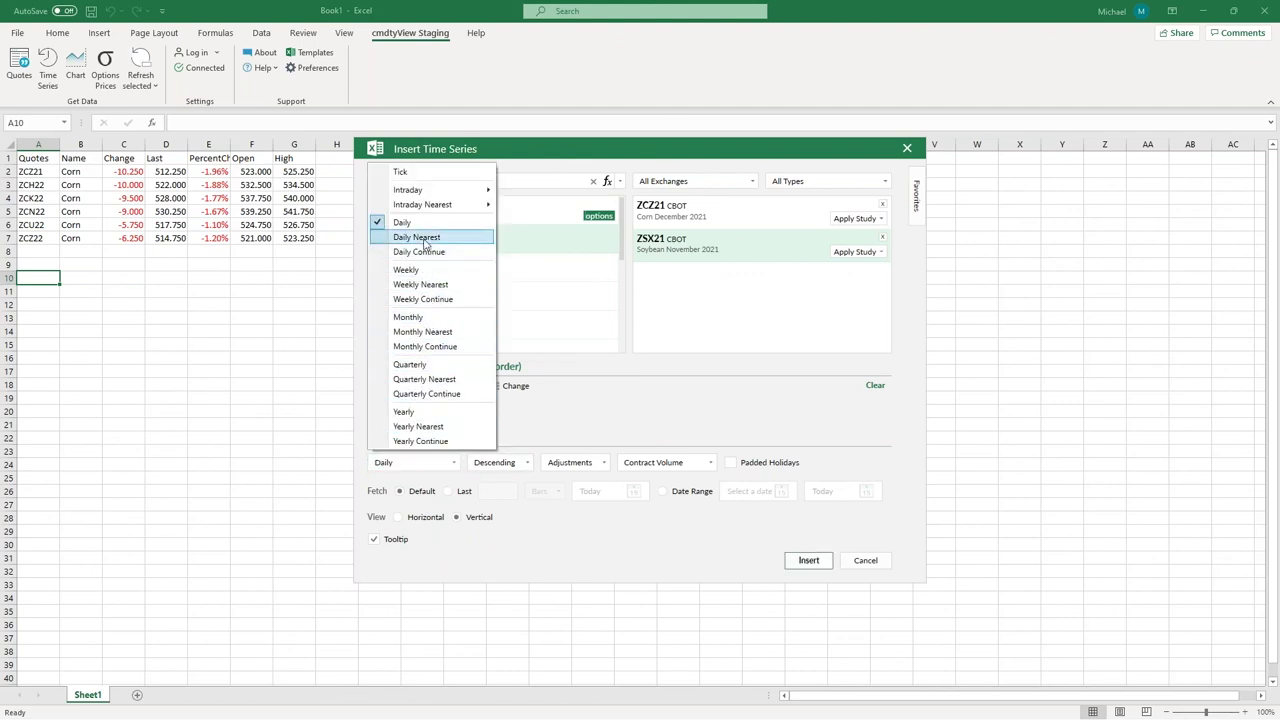
{"action": "left_click", "coordinate": [425, 240]}
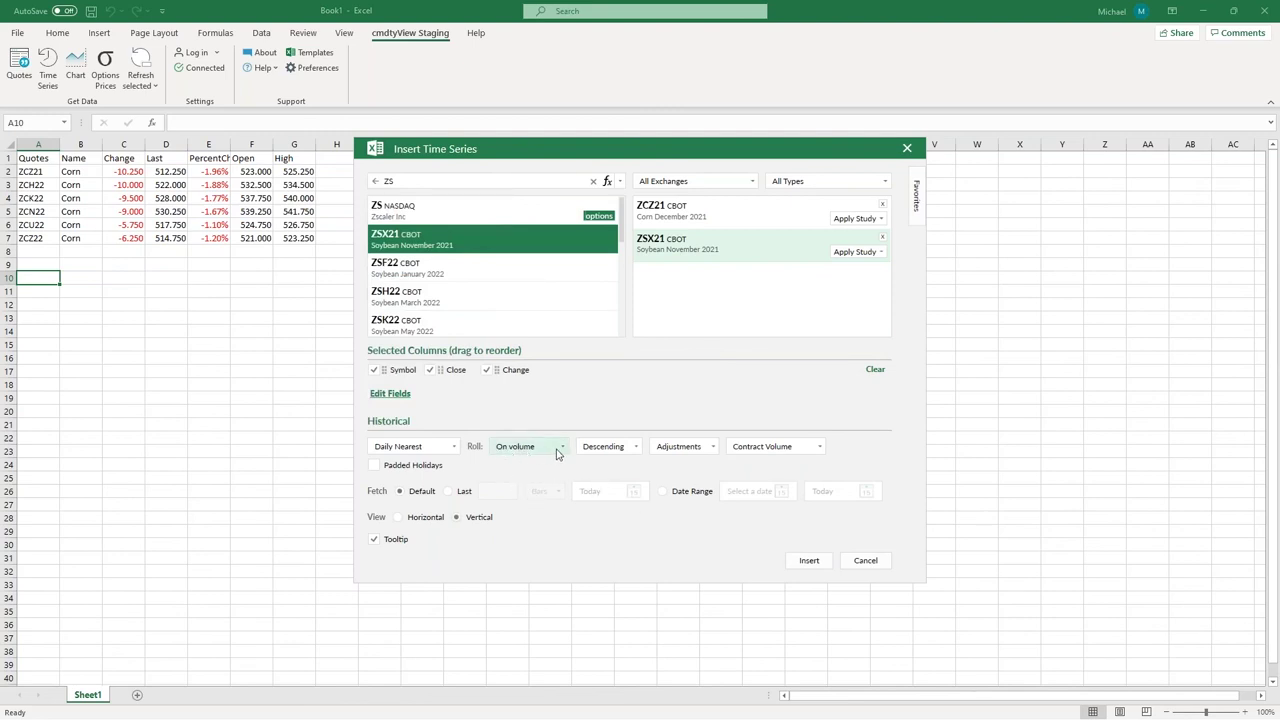
{"action": "left_click", "coordinate": [557, 452]}
{"action": "left_click", "coordinate": [521, 480]}
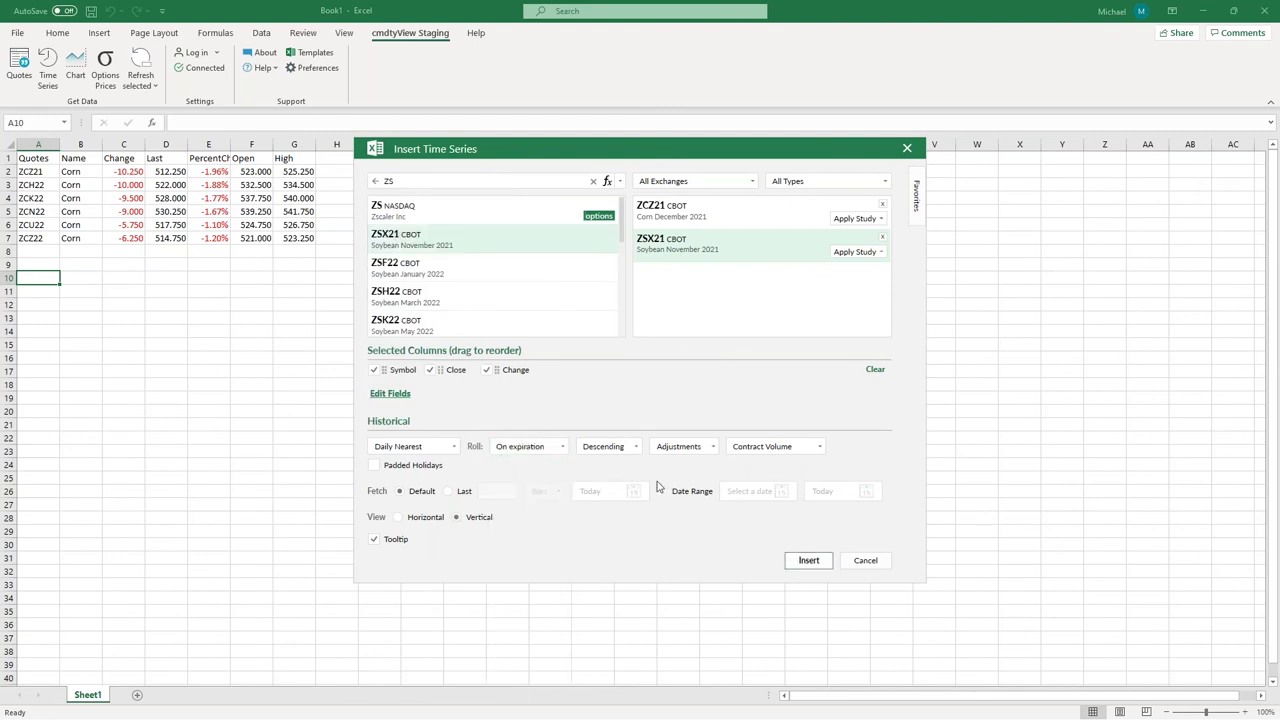
{"action": "left_click", "coordinate": [455, 493]}
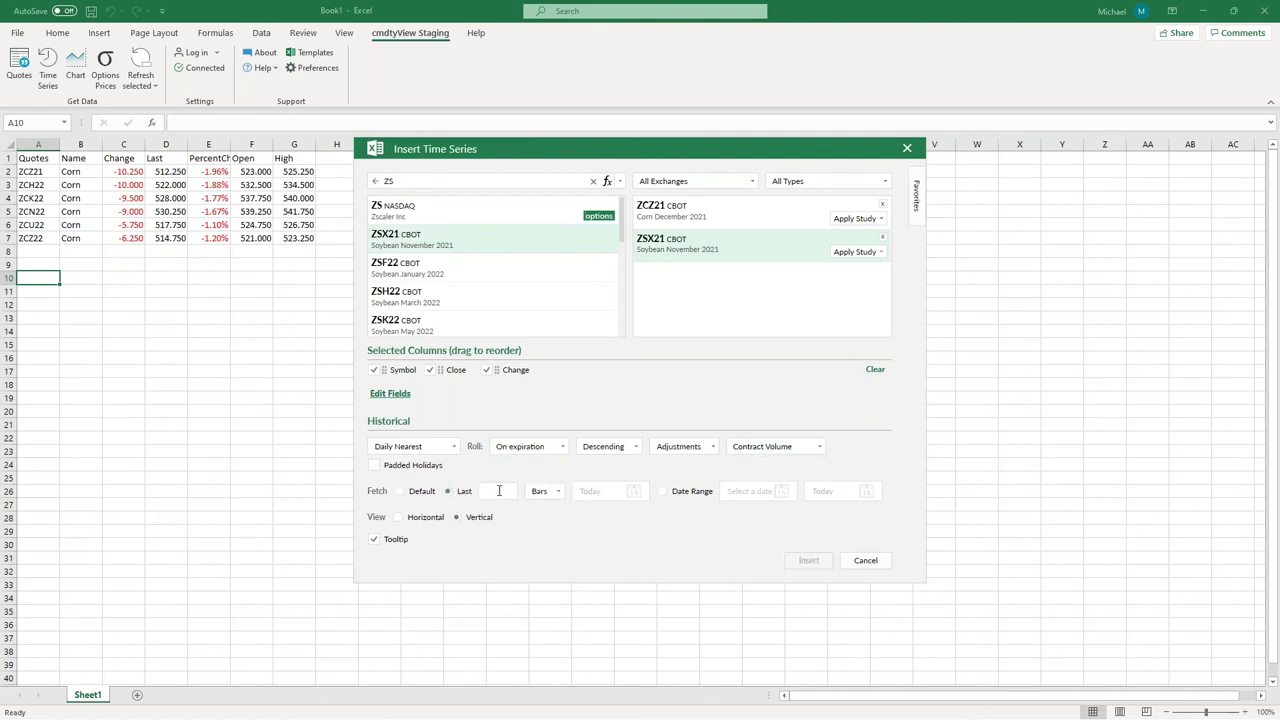
{"action": "type", "text": "5000"}
{"action": "left_click", "coordinate": [808, 561]}
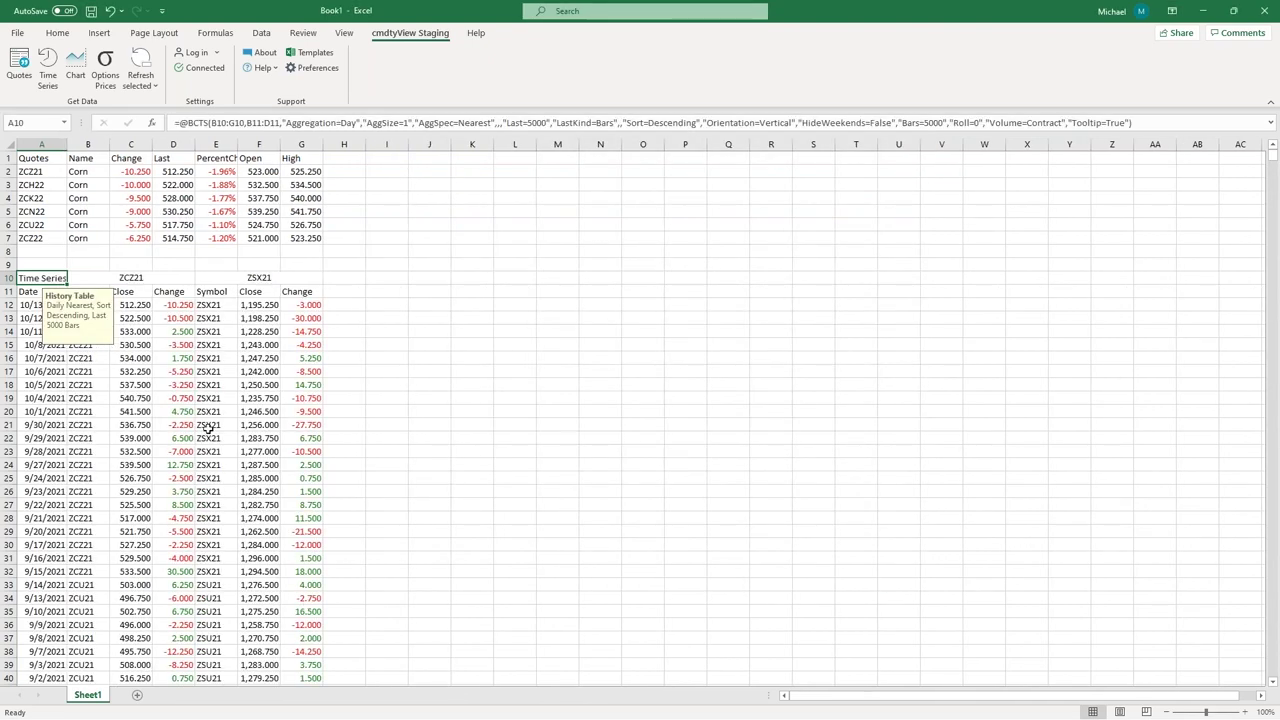
- Review the contract symbols down the inserted time series, and minimize both Excel workbooks to return to cmdtyView
{"action": "left_click", "coordinate": [540, 447]}
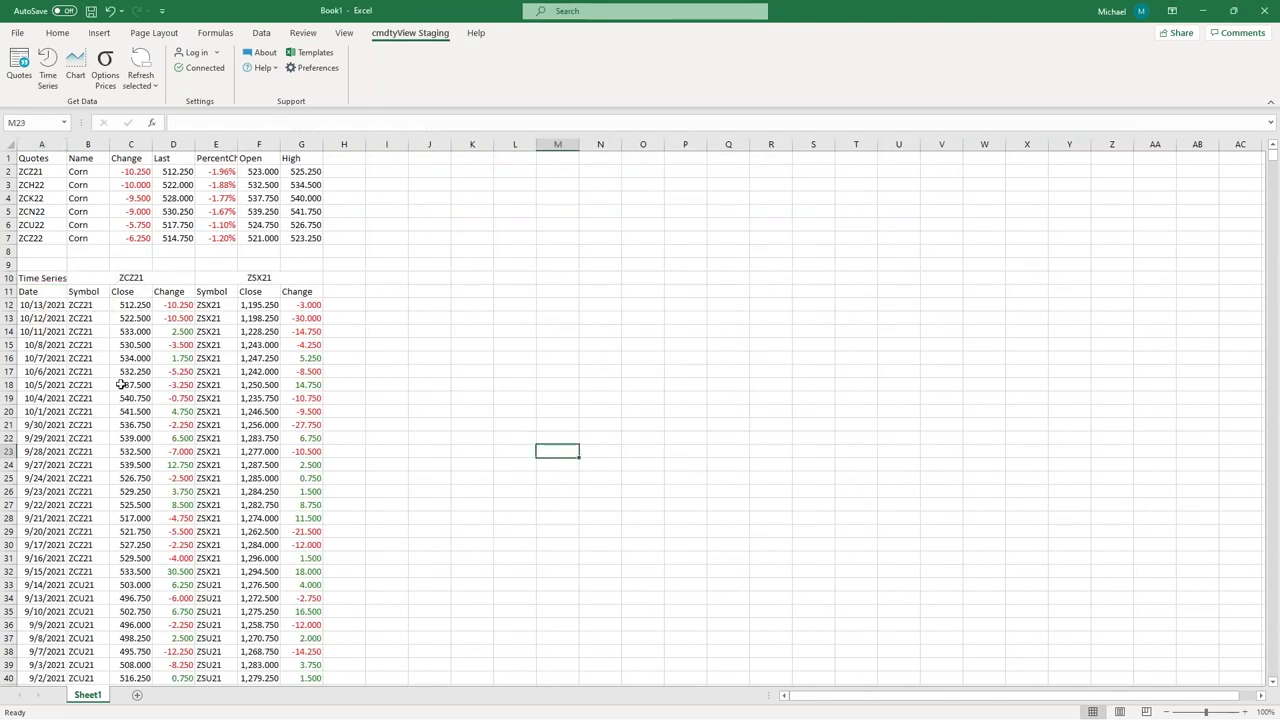
{"action": "left_click_drag", "start_coordinate": [78, 385], "coordinate": [80, 411]}
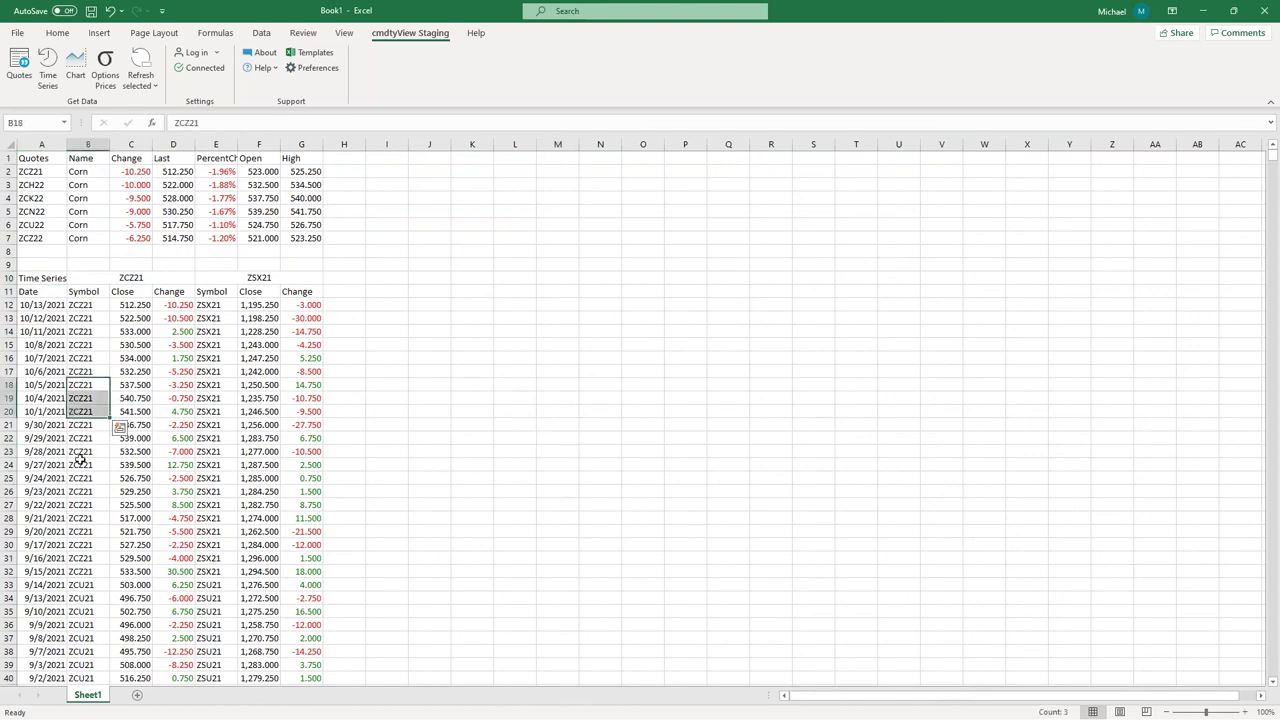
{"action": "scroll", "coordinate": [80, 450], "scroll_direction": "down", "scroll_amount": 4}
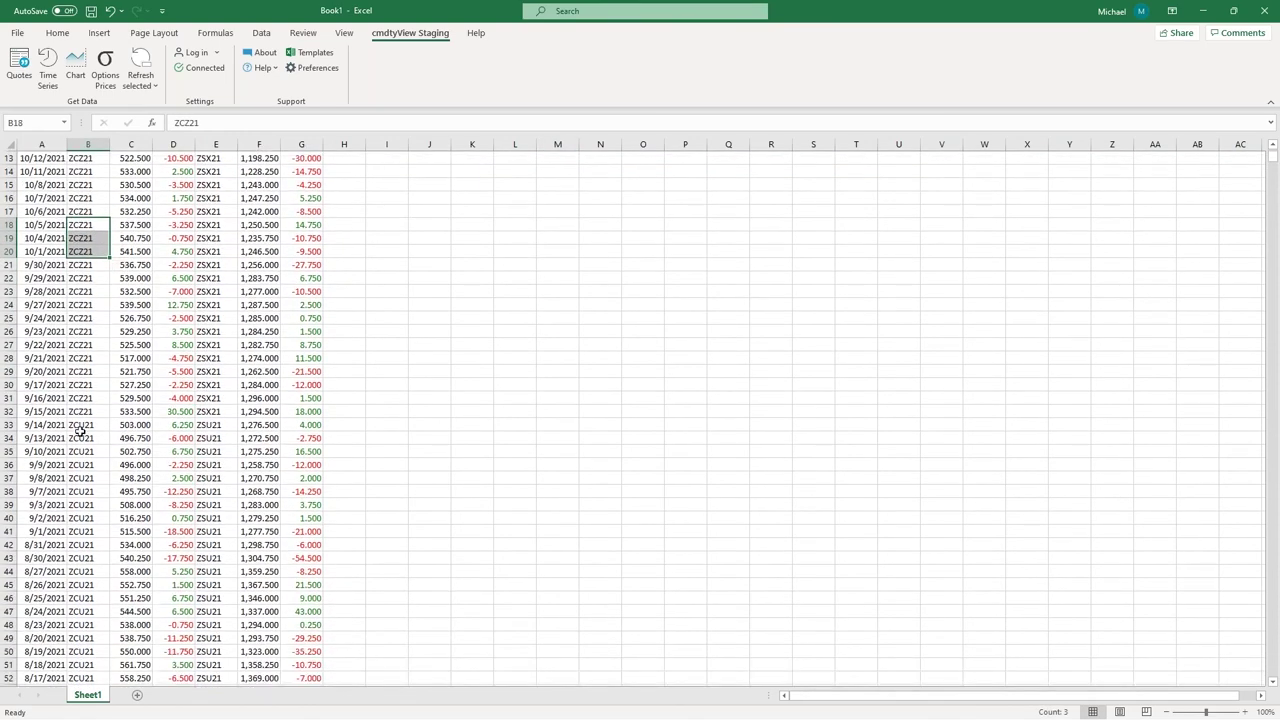
{"action": "scroll", "coordinate": [80, 450], "scroll_direction": "down", "scroll_amount": 17}
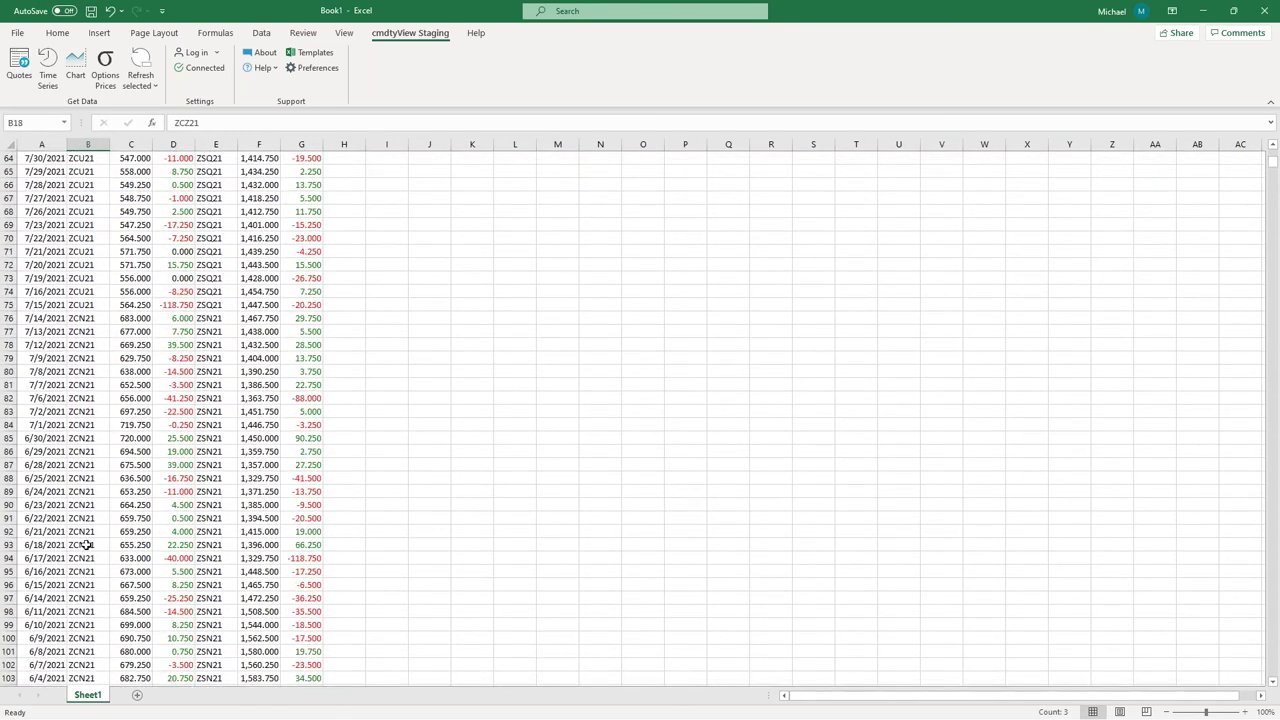
{"action": "scroll", "coordinate": [620, 445], "scroll_direction": "up", "scroll_amount": 20}
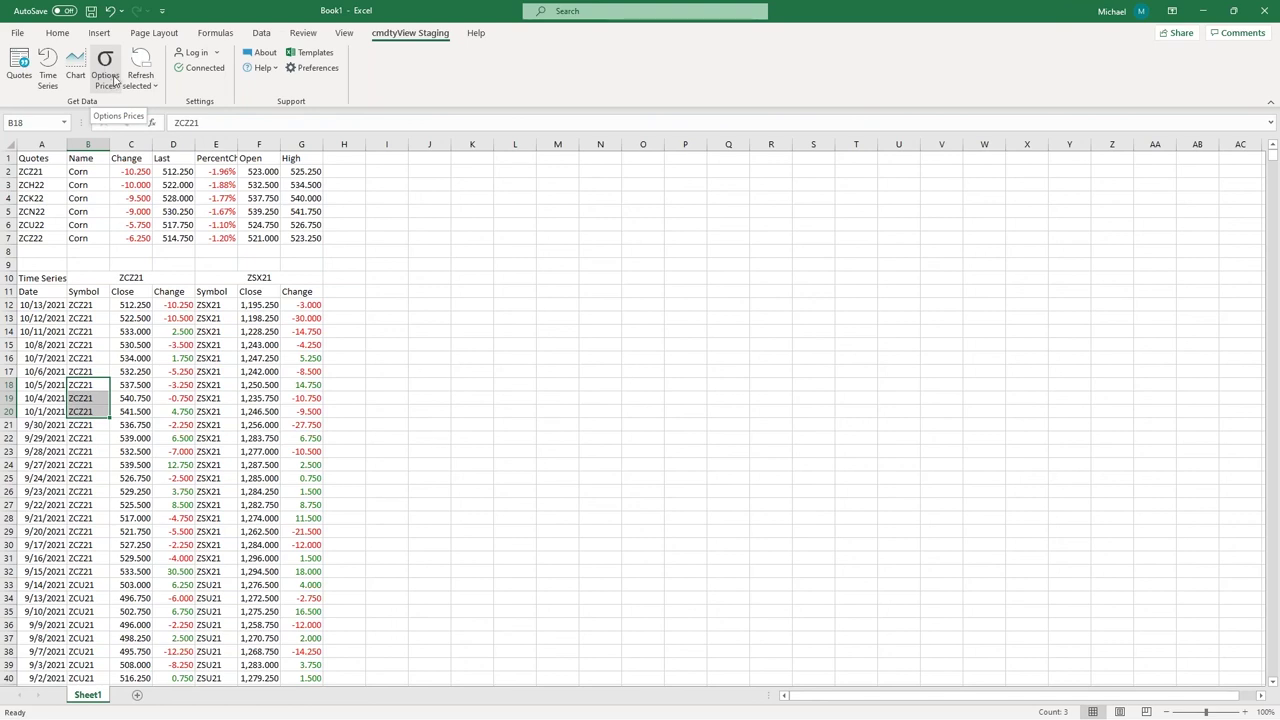
{"action": "left_click", "coordinate": [1207, 13]}
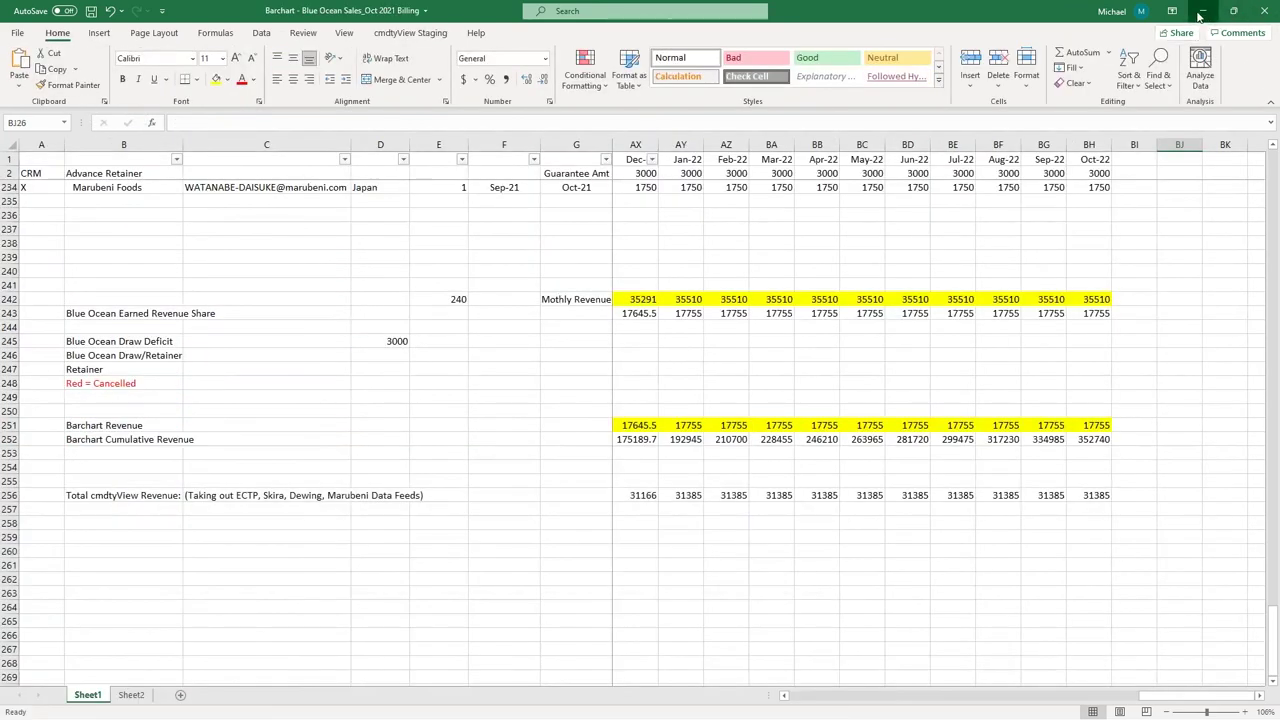
{"action": "left_click", "coordinate": [1201, 12]}
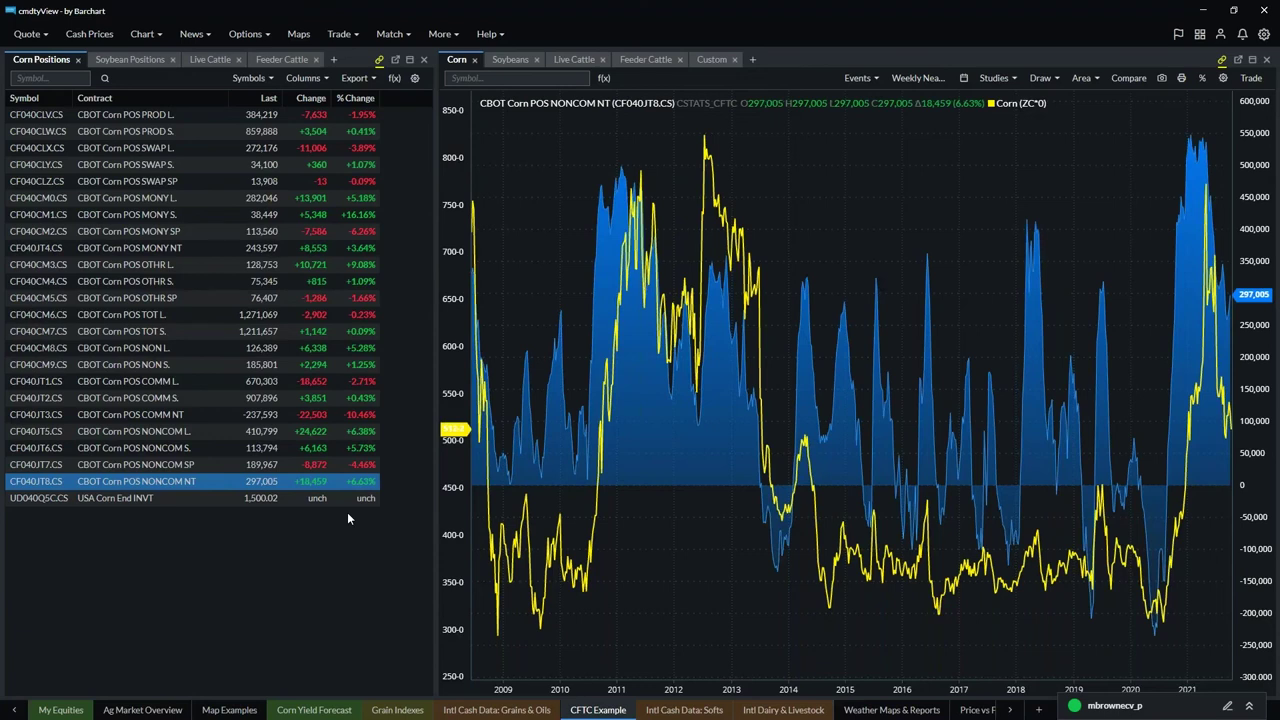